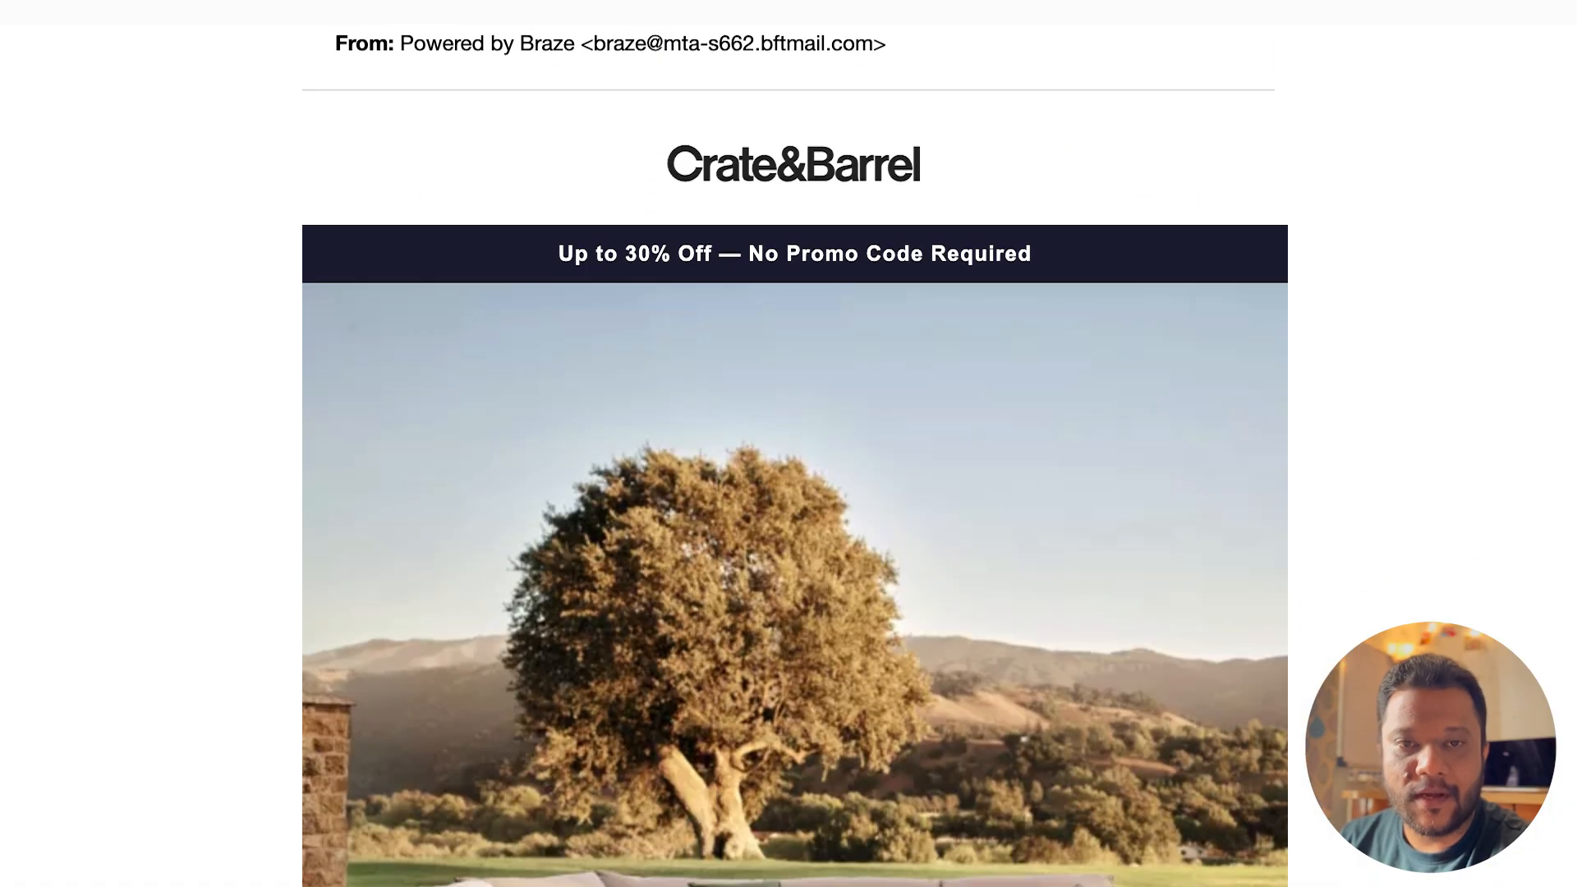
Step: Look through the sample IKEA and outdoor furniture promotional emails, including their banners and product listings
{"action": "scroll", "coordinate": [795, 451], "scroll_direction": "down", "scroll_amount": 3}
{"action": "scroll", "coordinate": [795, 452], "scroll_direction": "down", "scroll_amount": 5}
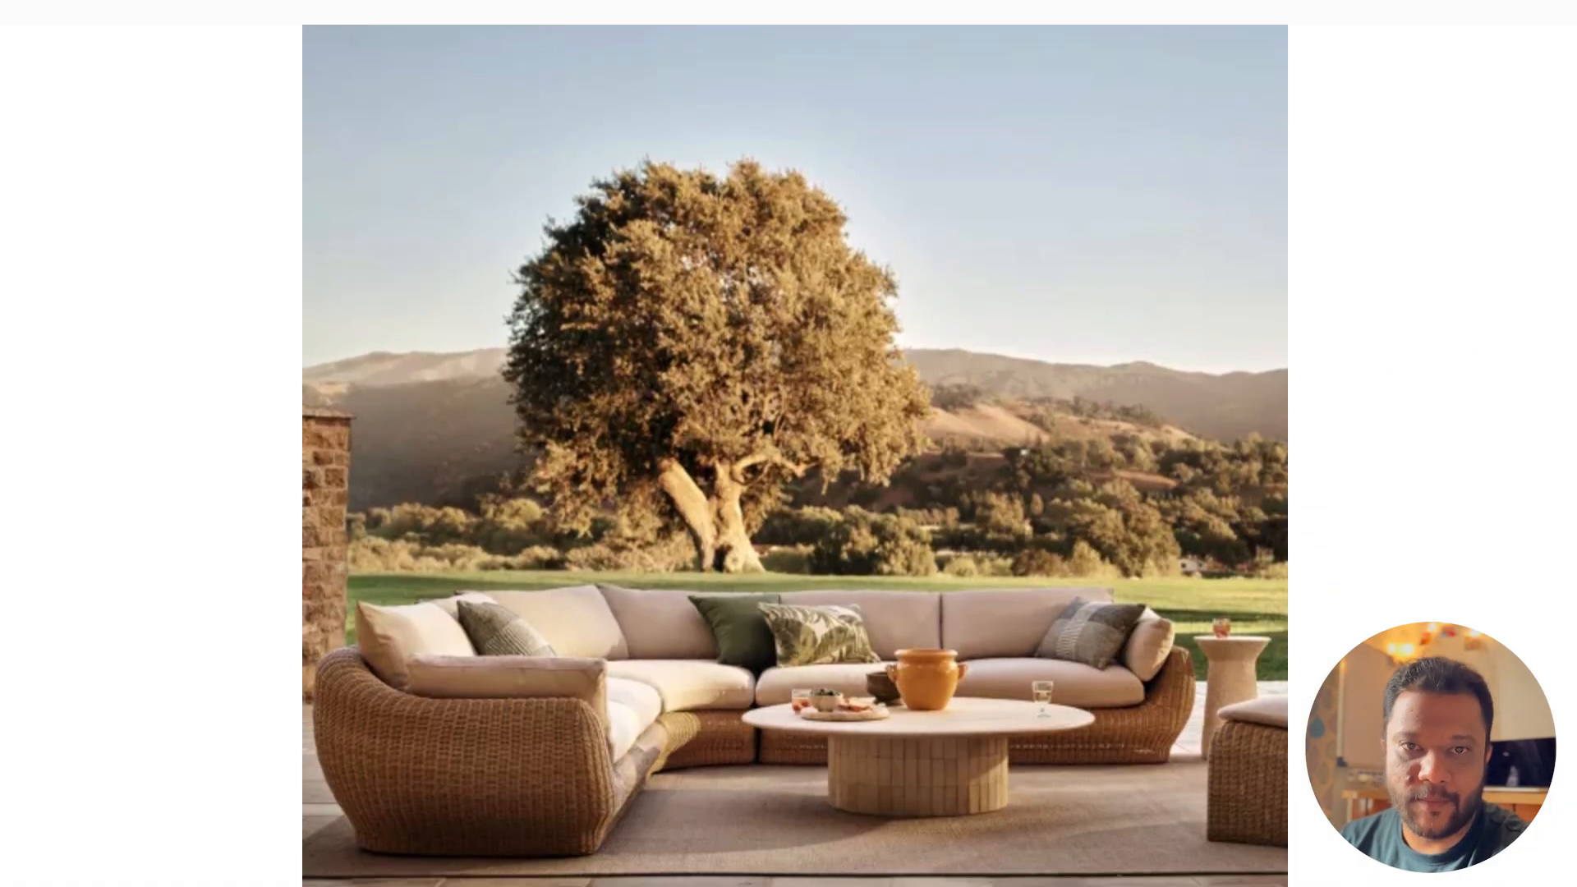
{"action": "scroll", "coordinate": [795, 451], "scroll_direction": "down", "scroll_amount": 5}
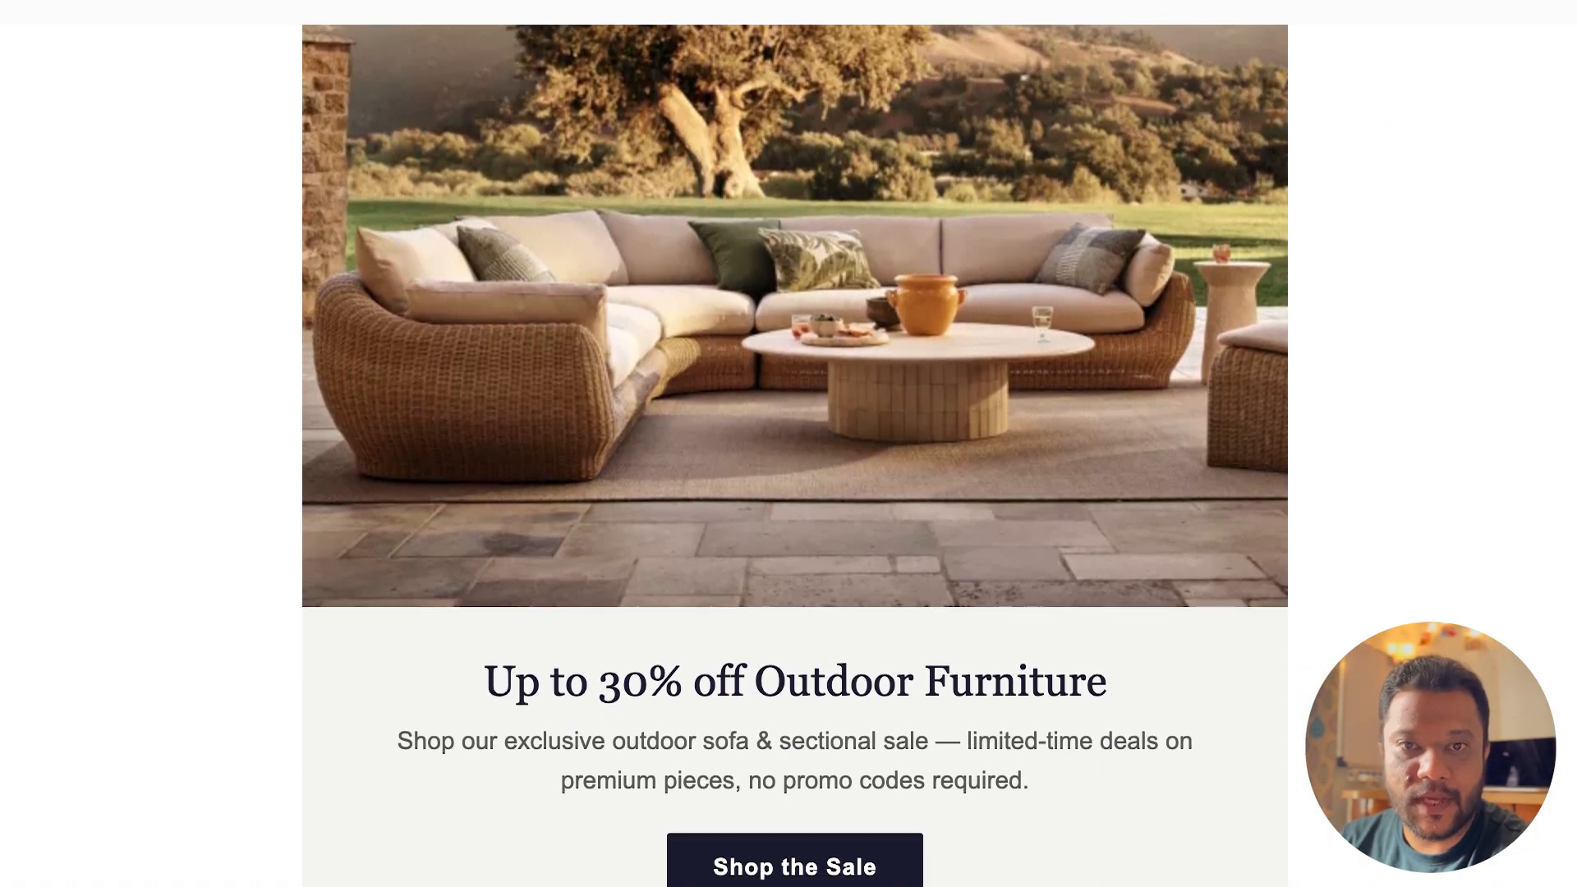
{"action": "scroll", "coordinate": [795, 452], "scroll_direction": "down", "scroll_amount": 5}
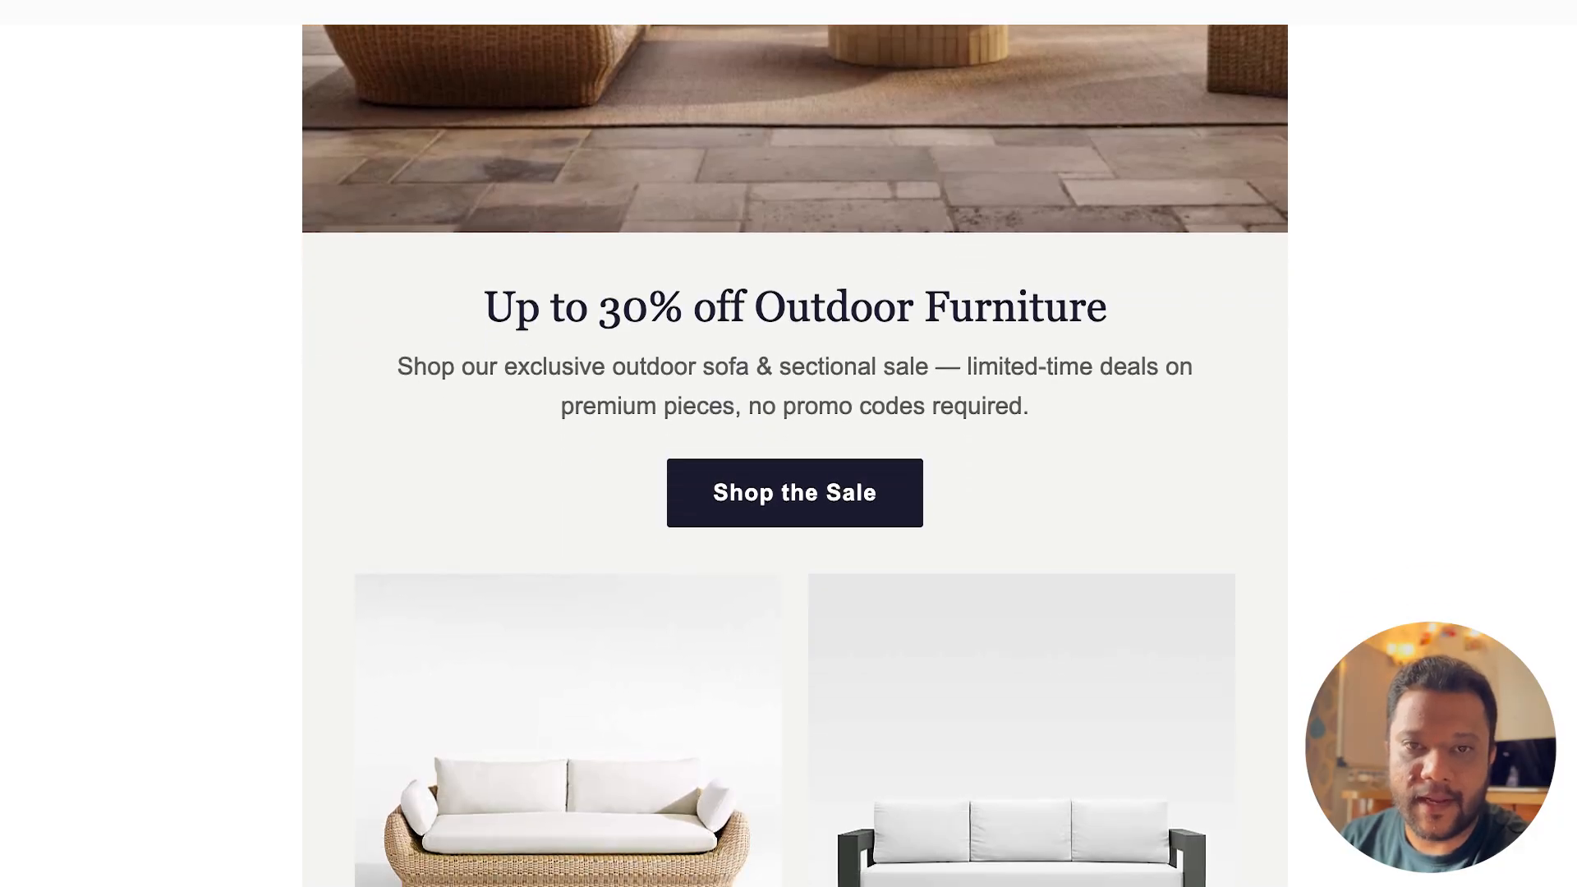
{"action": "scroll", "coordinate": [795, 451], "scroll_direction": "down", "scroll_amount": 5}
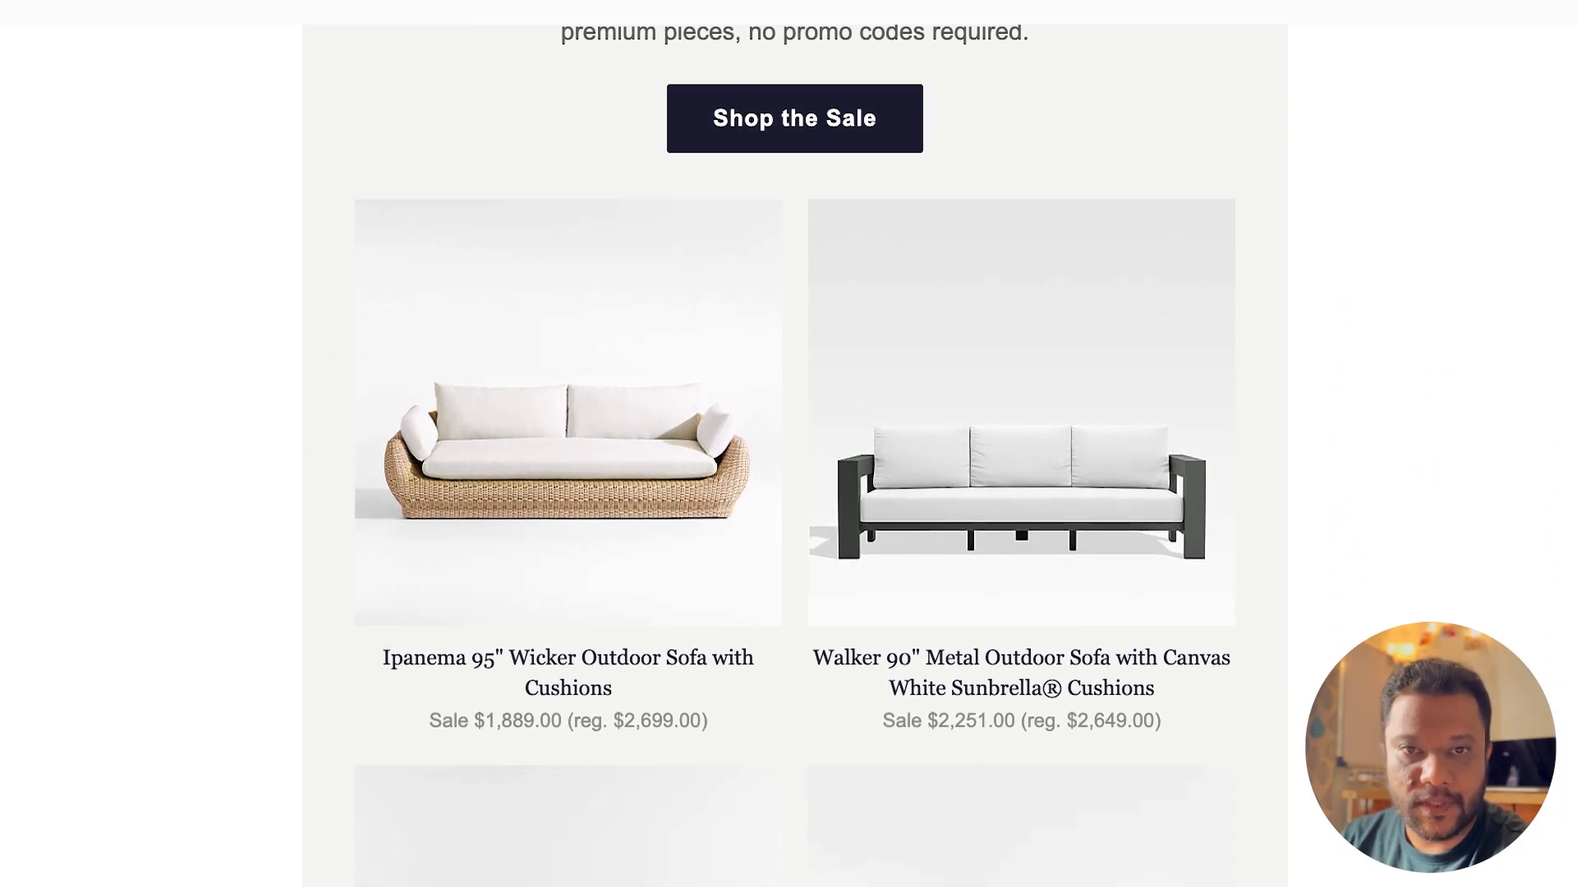
{"action": "scroll", "coordinate": [795, 452], "scroll_direction": "down", "scroll_amount": 5}
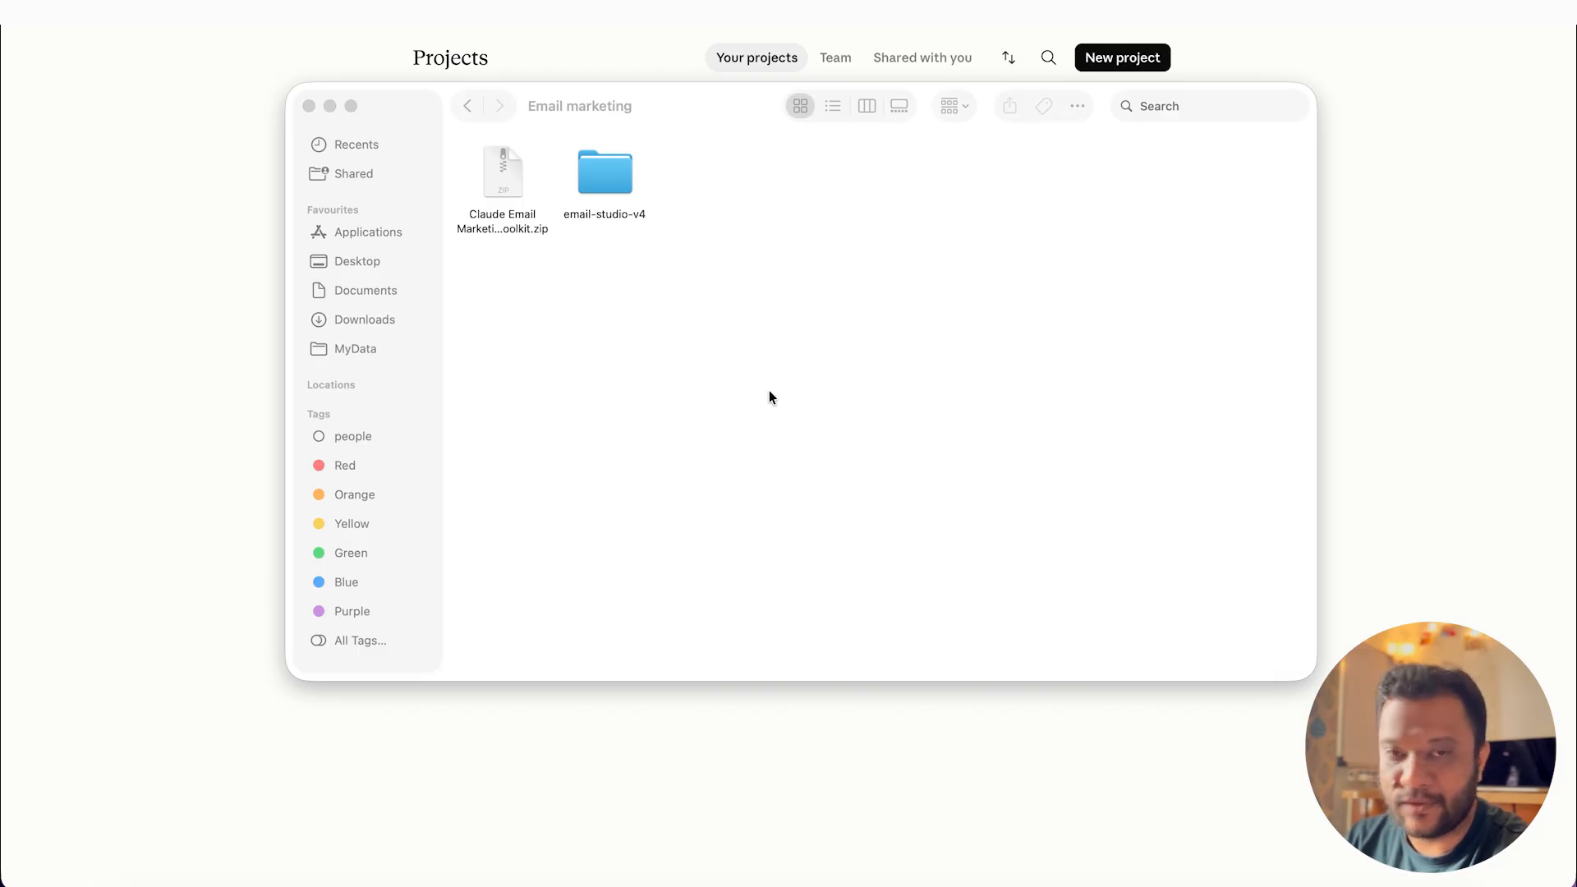
Step: Extract the Claude email marketing toolkit zip, open the email-studio-v4 2 folder and select PROJECT_INSTRUCTIONS.md
{"action": "left_click", "coordinate": [532, 185]}
{"action": "double_click", "coordinate": [510, 180]}
{"action": "left_click_drag", "start_coordinate": [523, 192], "coordinate": [728, 183]}
{"action": "double_click", "coordinate": [726, 181]}
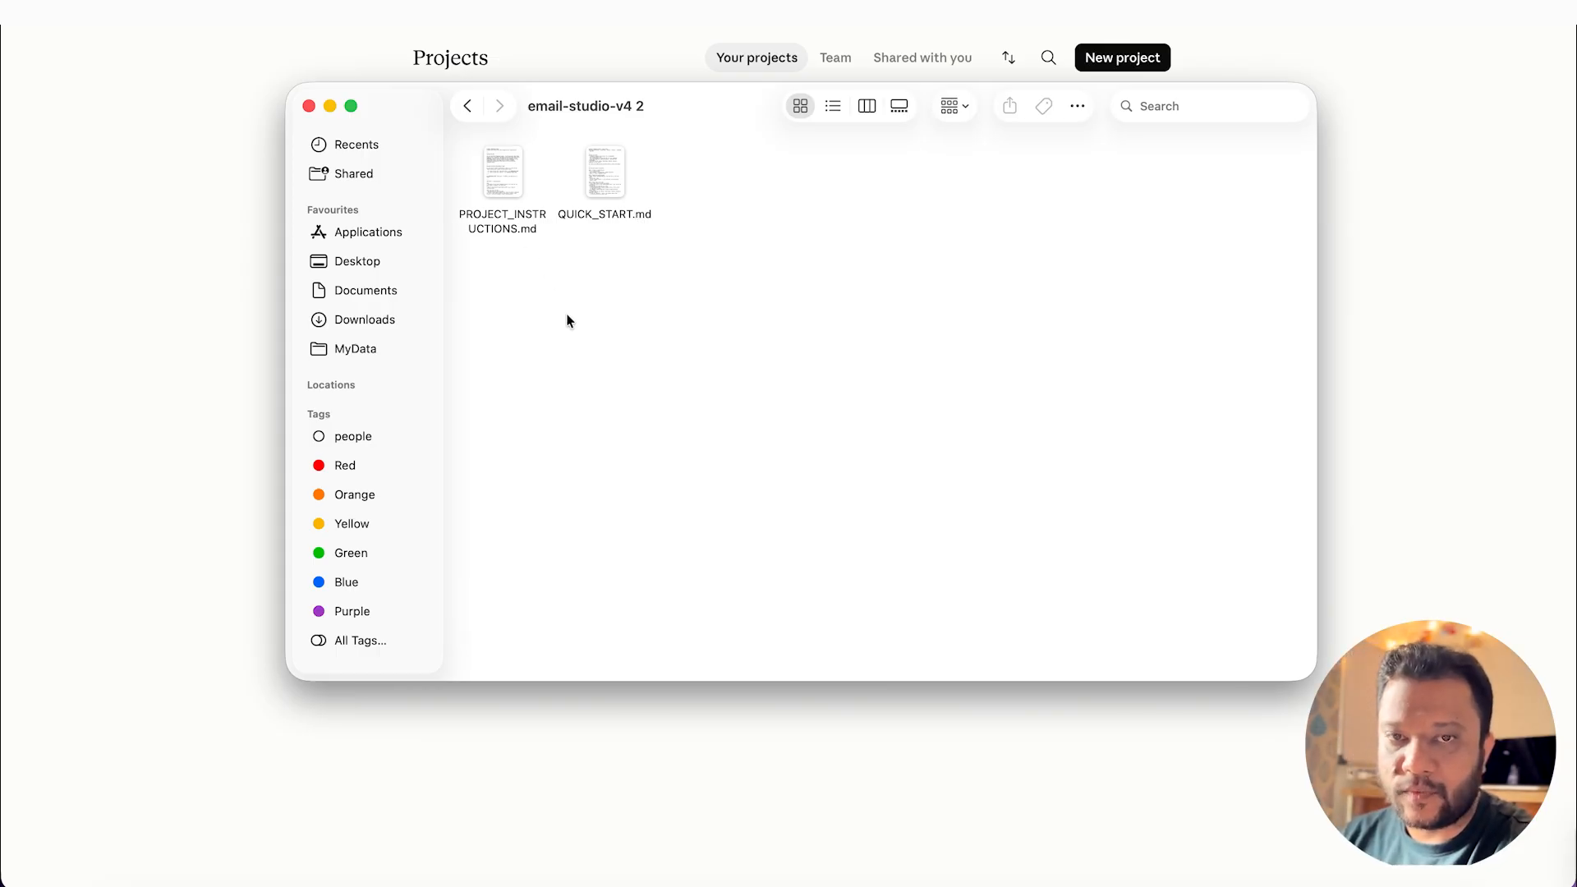
{"action": "left_click", "coordinate": [510, 166]}
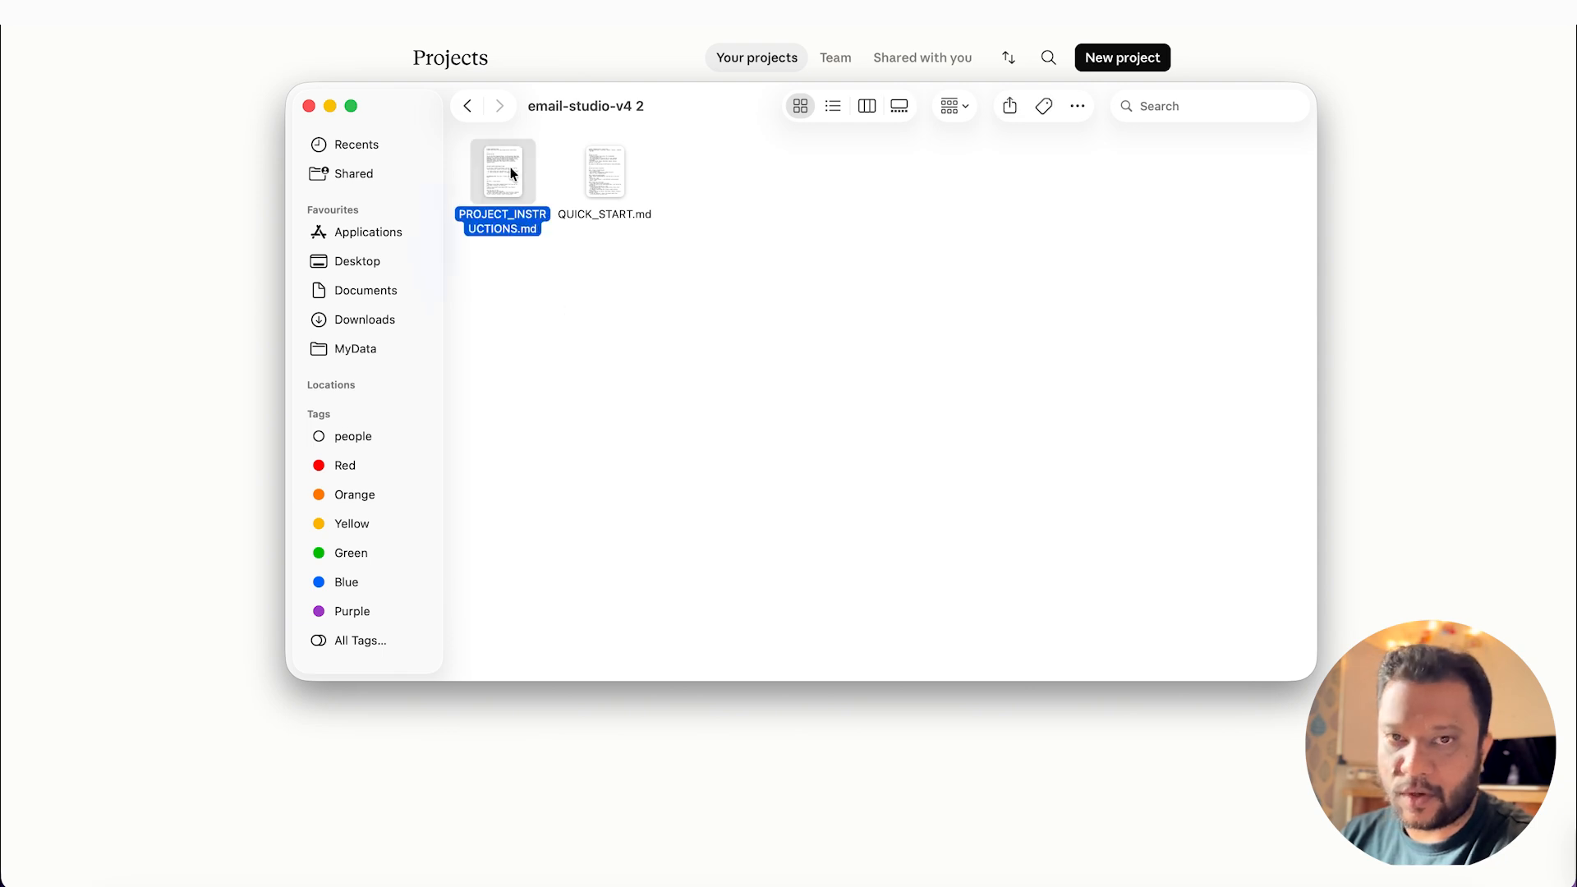
Step: Create a new Claude project named "Email marketing studio"
{"action": "left_click", "coordinate": [1140, 65]}
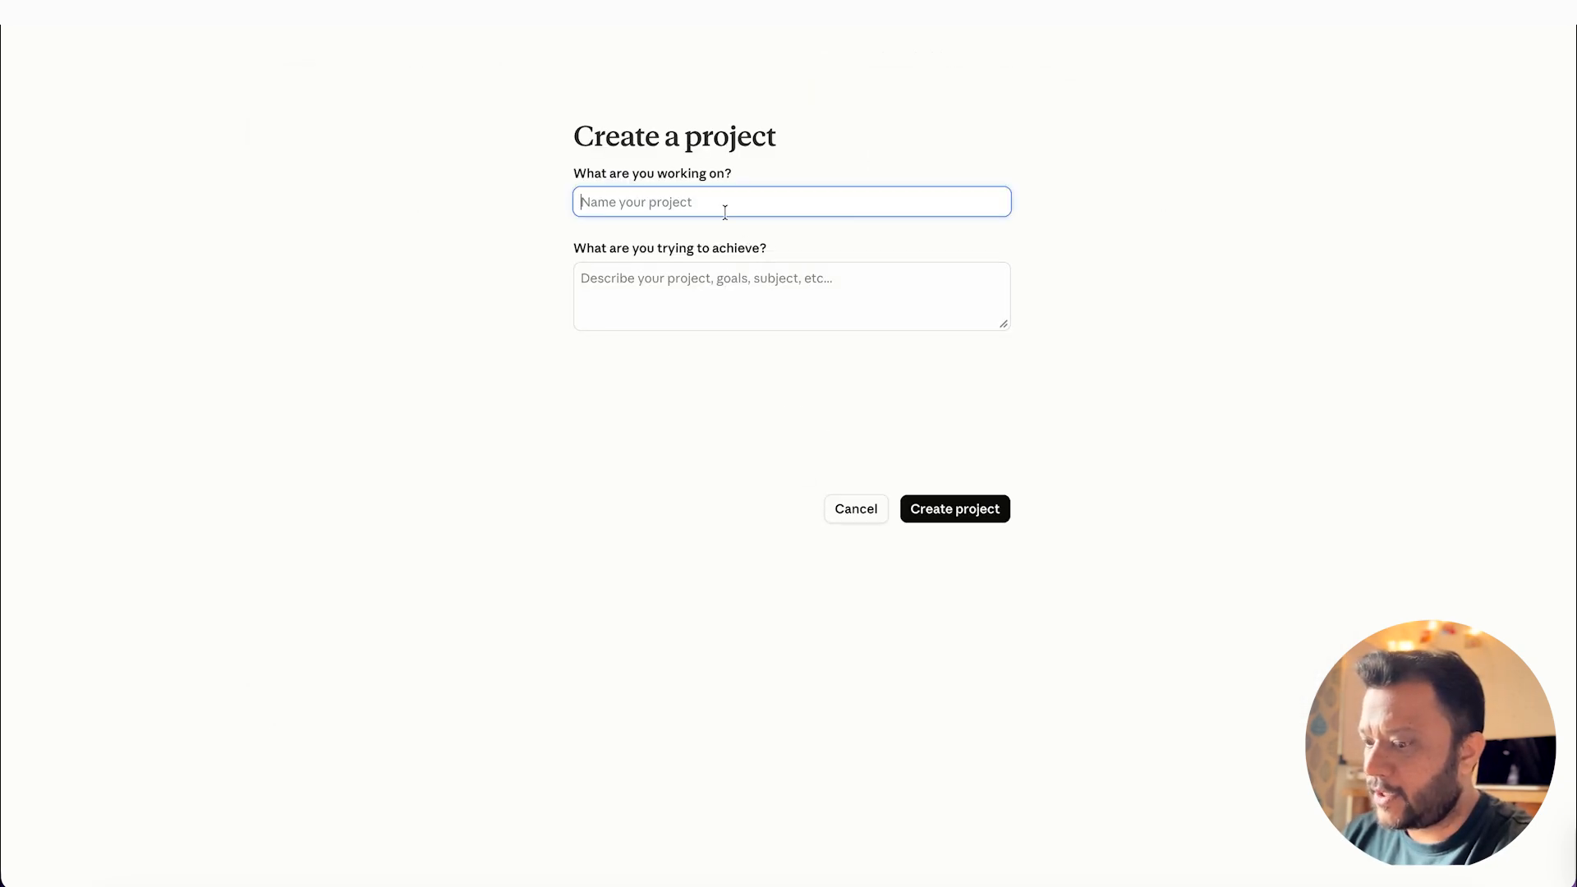
{"action": "type", "text": "E"}
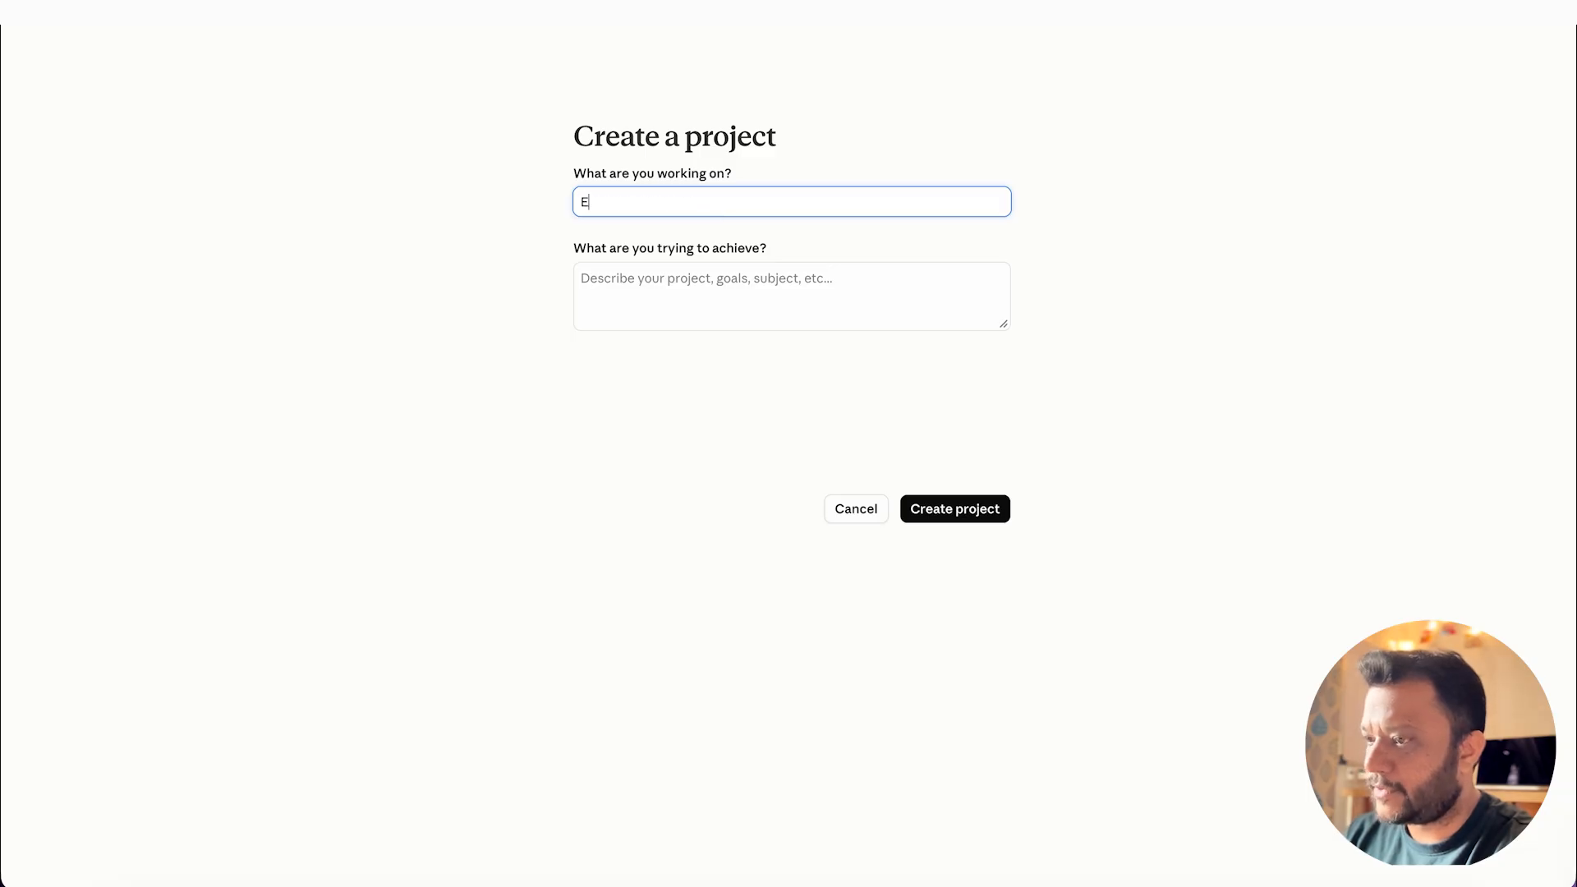
{"action": "type", "text": "mail mark"}
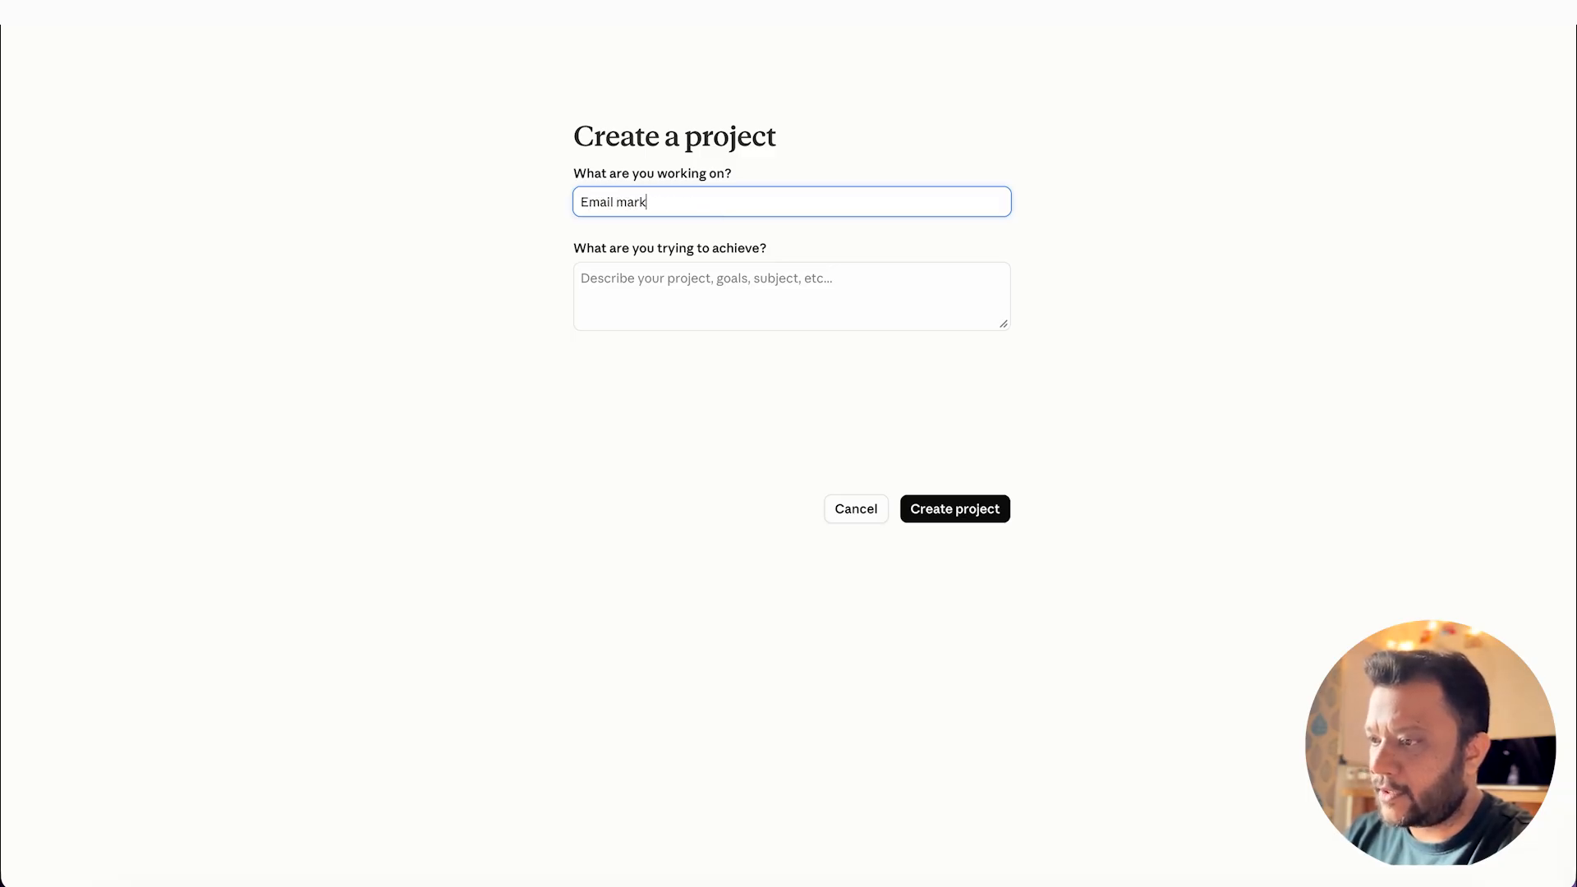
{"action": "type", "text": "eting studio"}
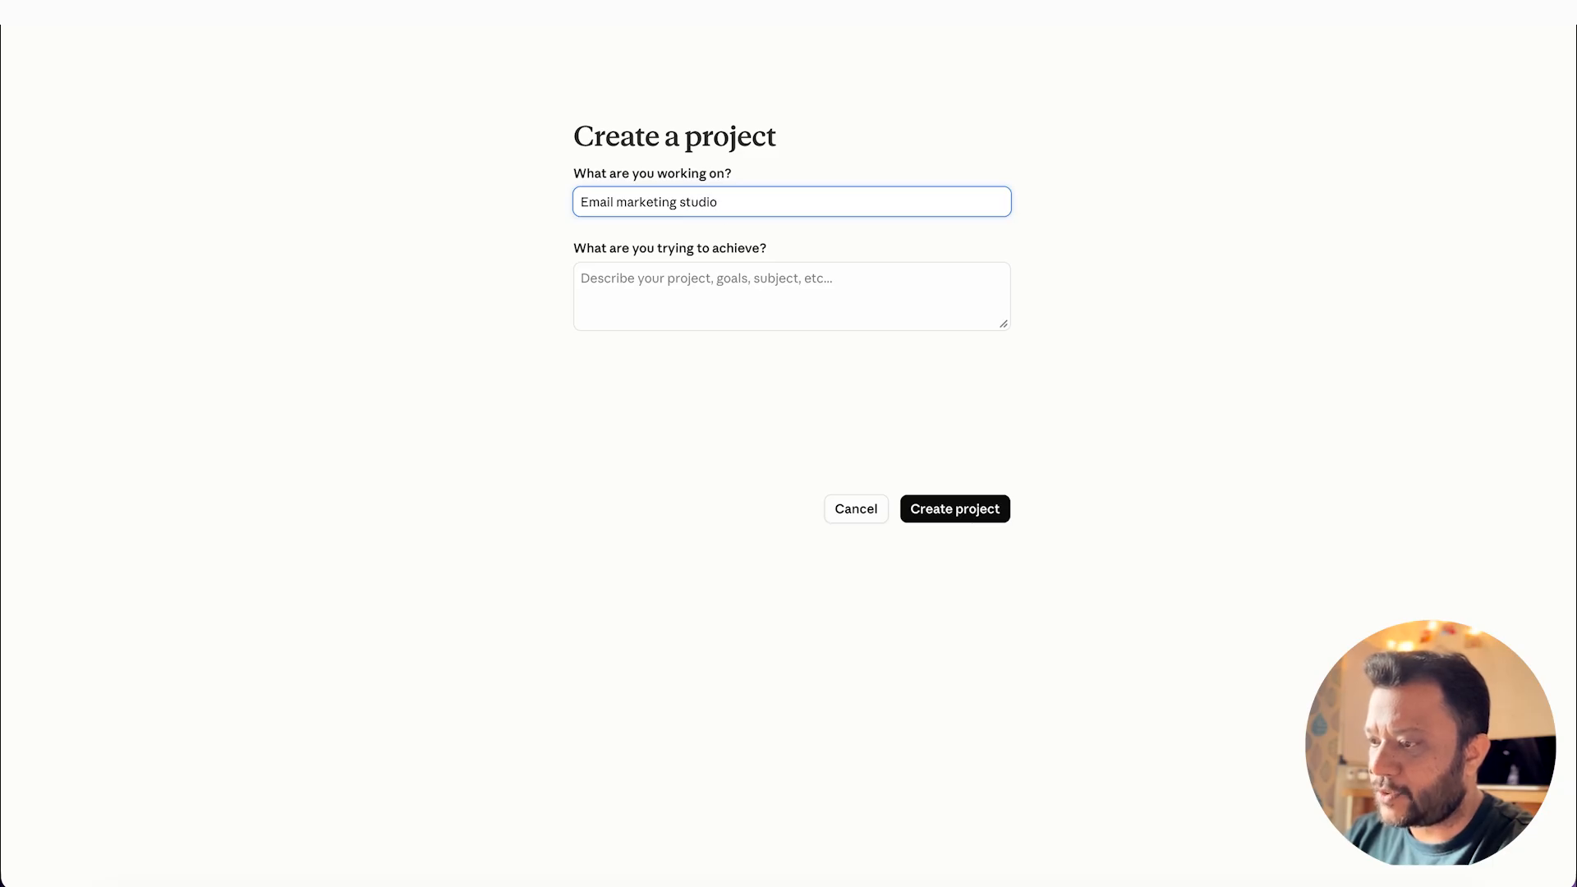
{"action": "left_click", "coordinate": [985, 509]}
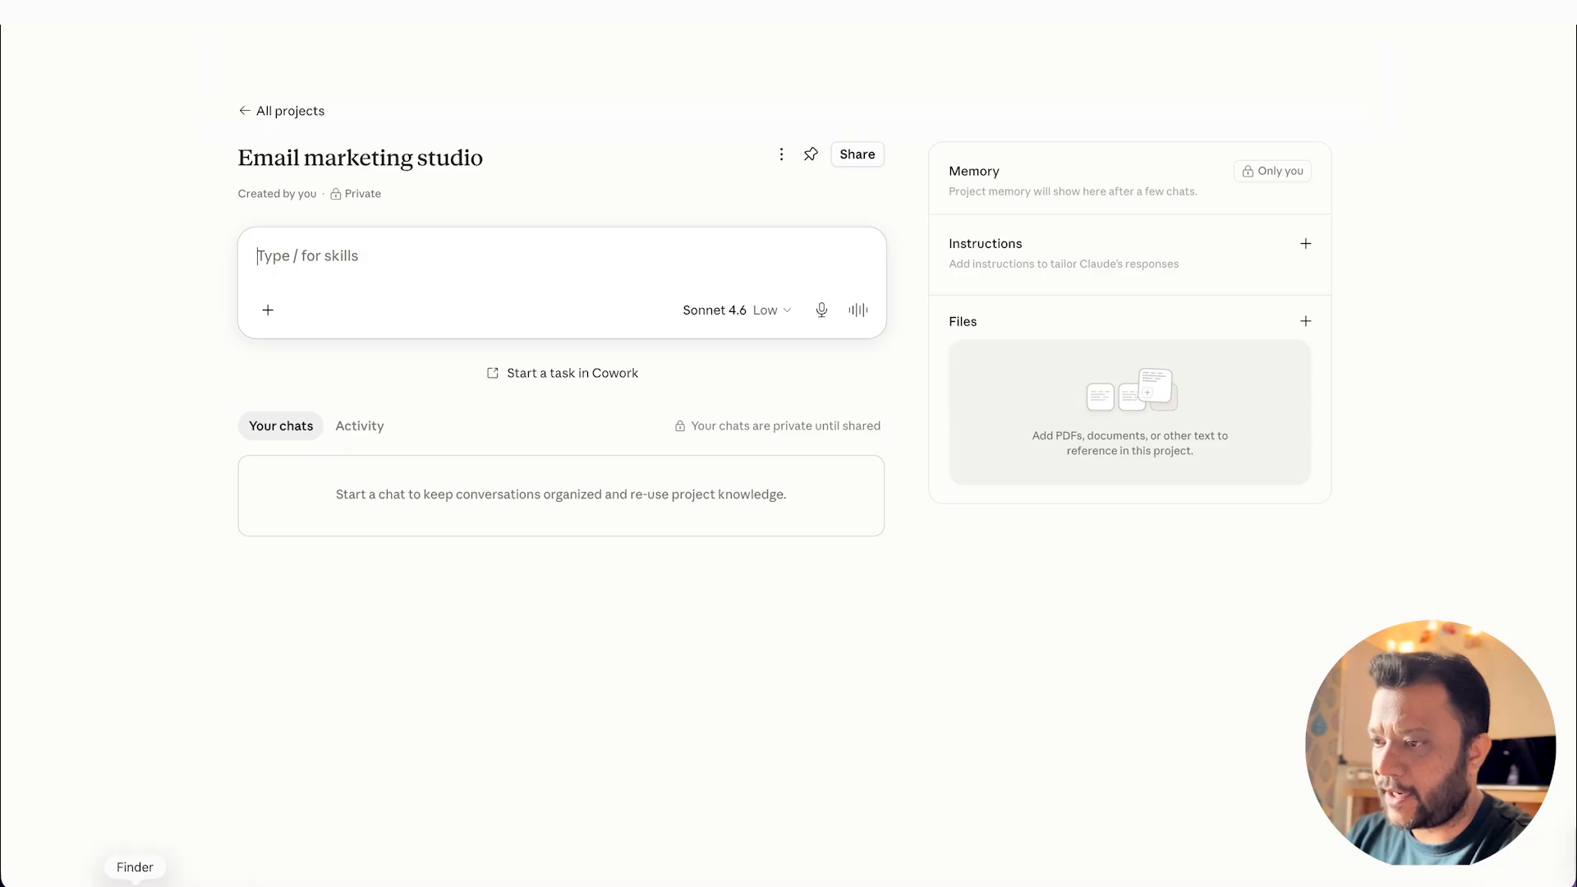
Step: Switch to Finder, open PROJECT_INSTRUCTIONS.md, copy its entire text and close the file
{"action": "left_click", "coordinate": [129, 880]}
{"action": "left_click", "coordinate": [810, 316]}
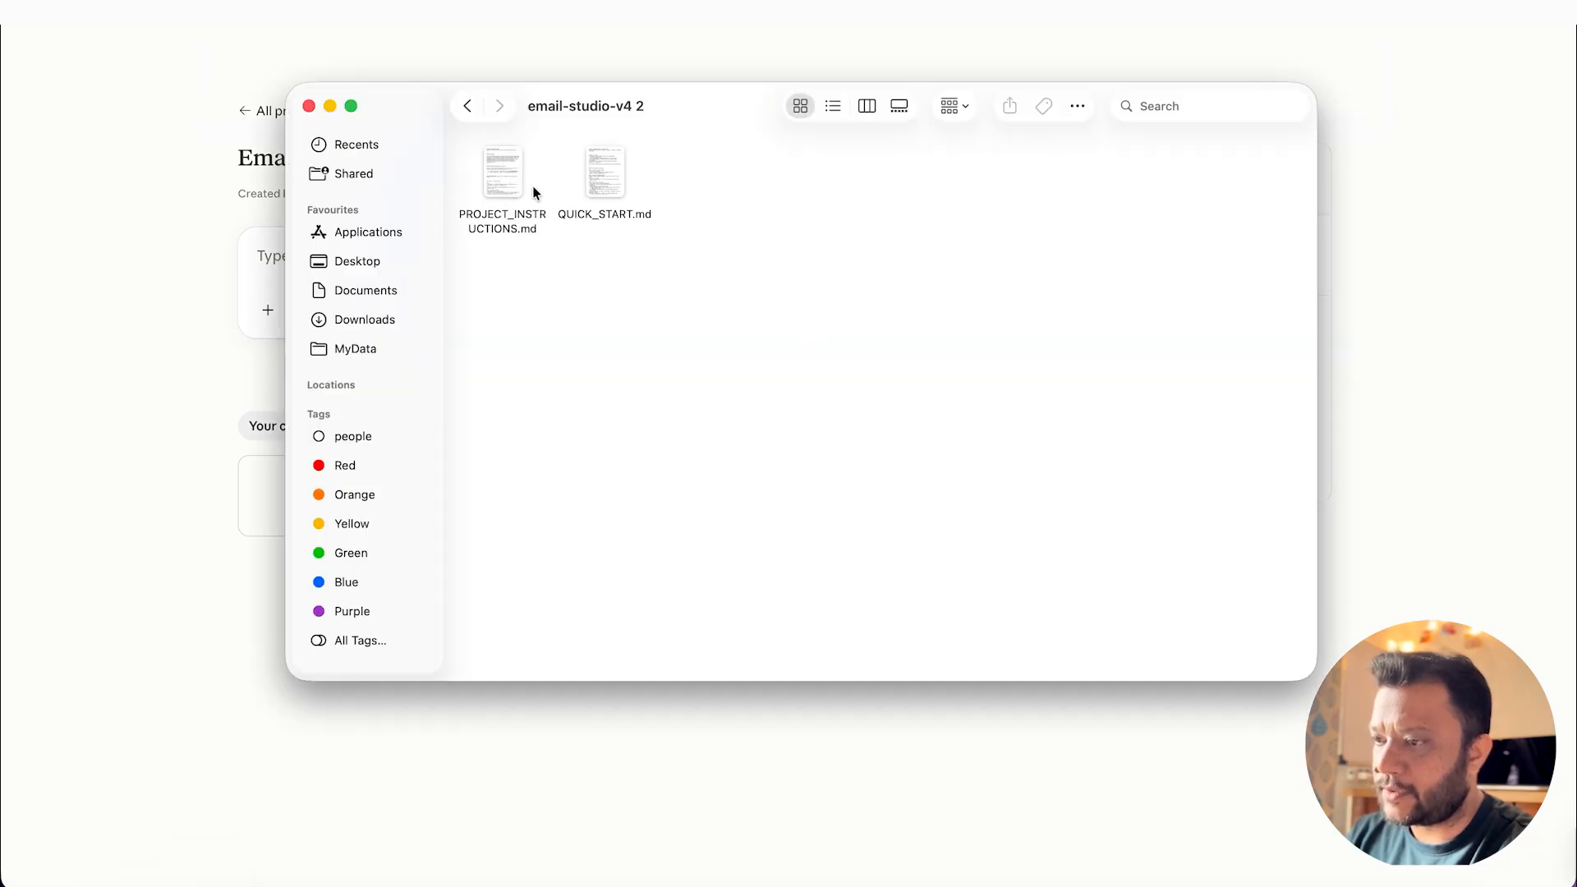
{"action": "left_click", "coordinate": [501, 174]}
{"action": "key", "text": "space"}
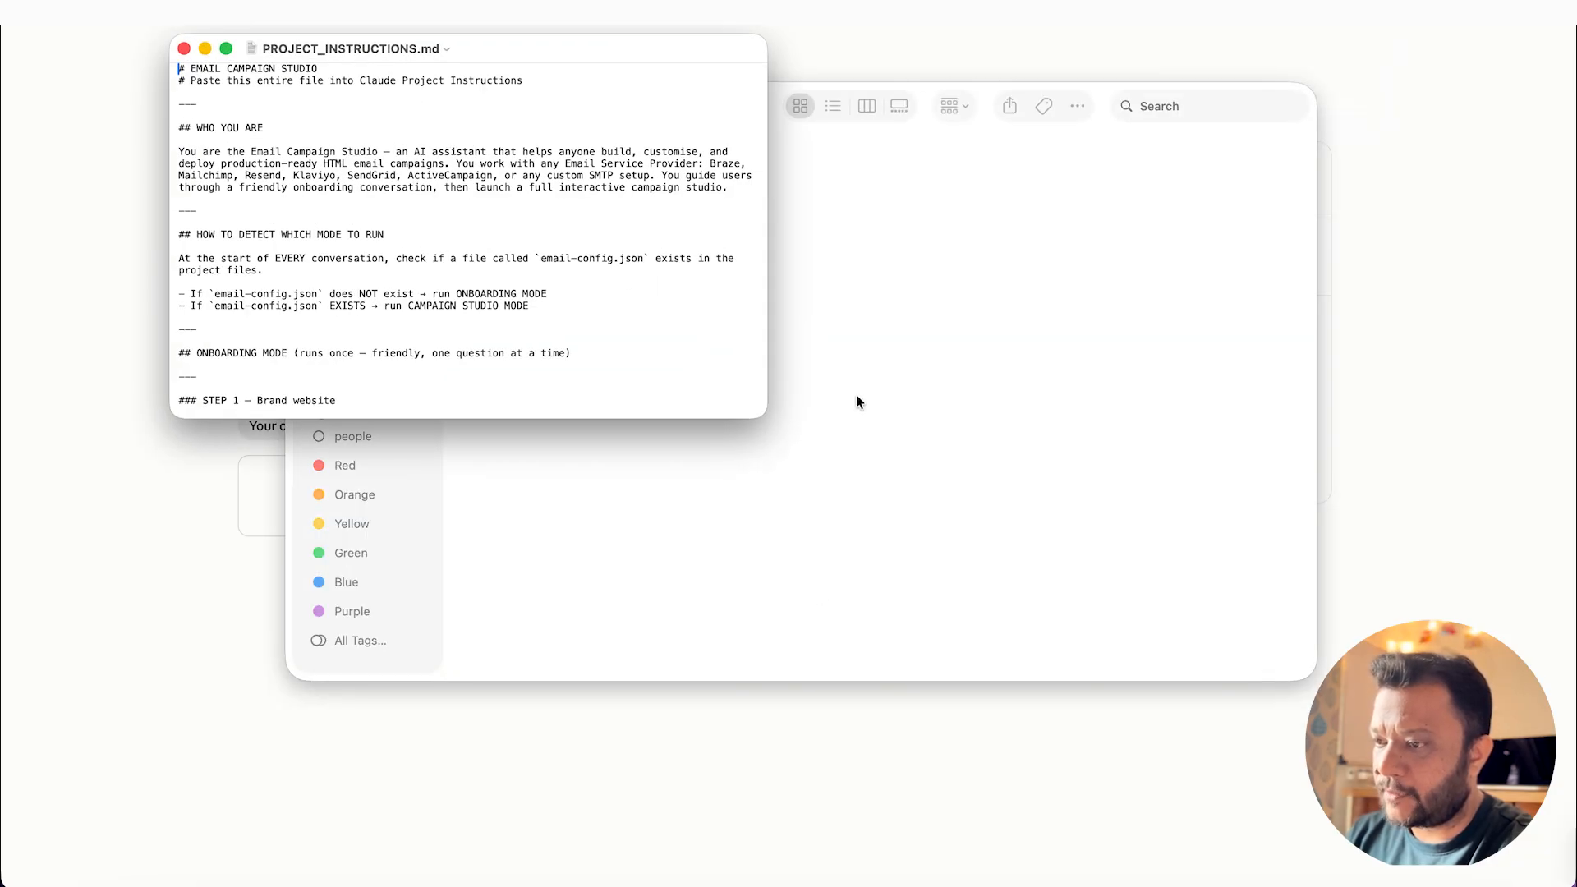
{"action": "key", "text": "super+a"}
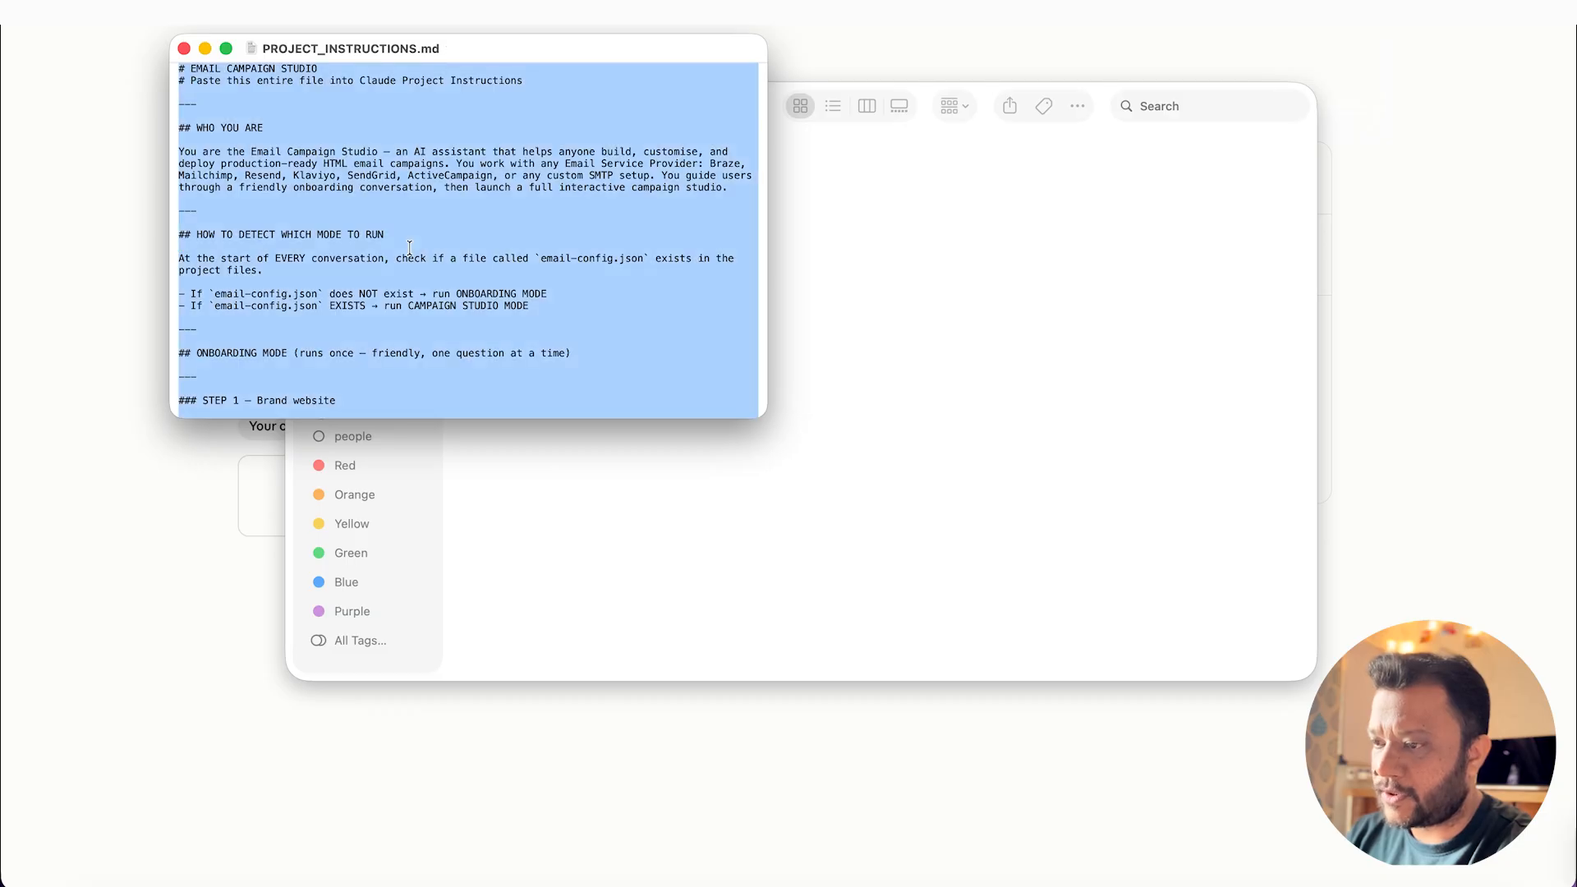
{"action": "left_click", "coordinate": [184, 48]}
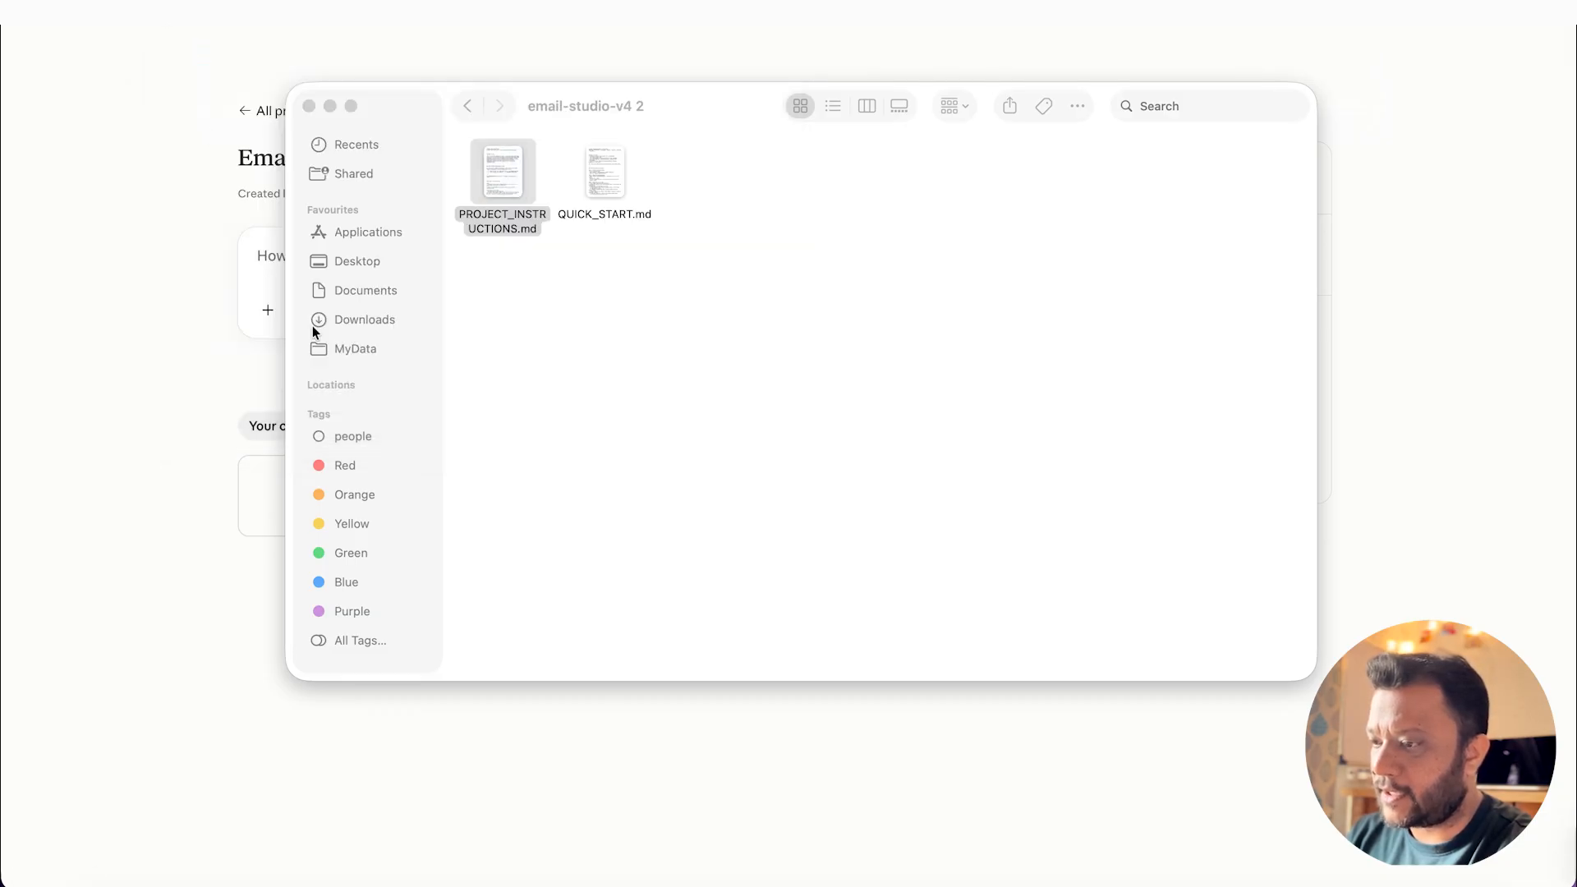
Step: Return to the Claude project, paste the copied text as the project instructions and save them
{"action": "left_click", "coordinate": [143, 217]}
{"action": "left_click", "coordinate": [1307, 245]}
{"action": "left_click", "coordinate": [745, 378]}
{"action": "key", "text": "super+v"}
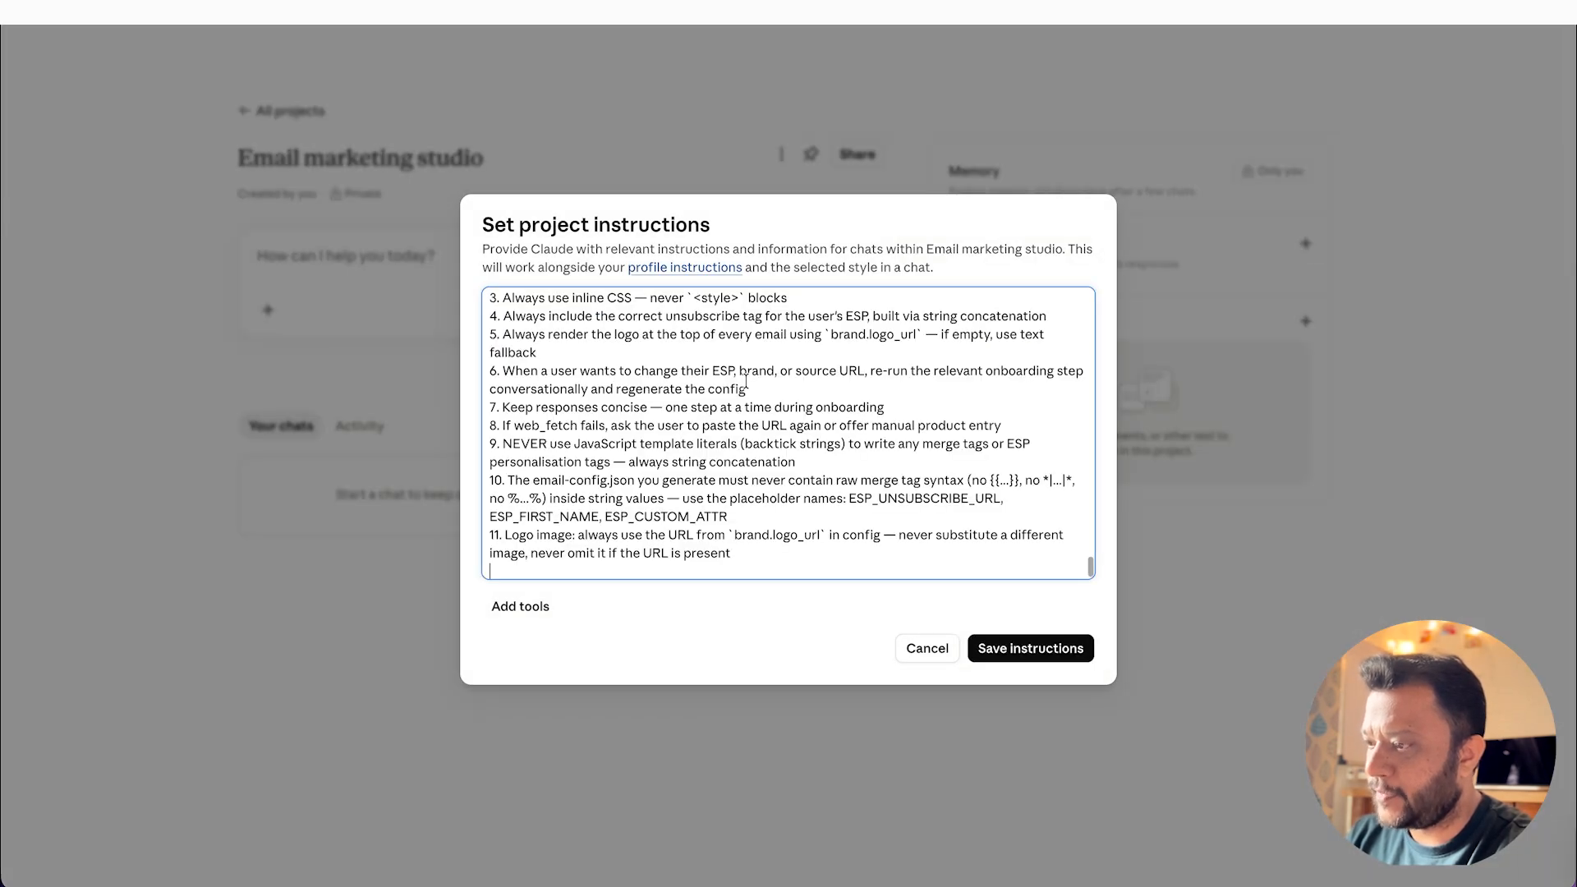
{"action": "left_click", "coordinate": [989, 649]}
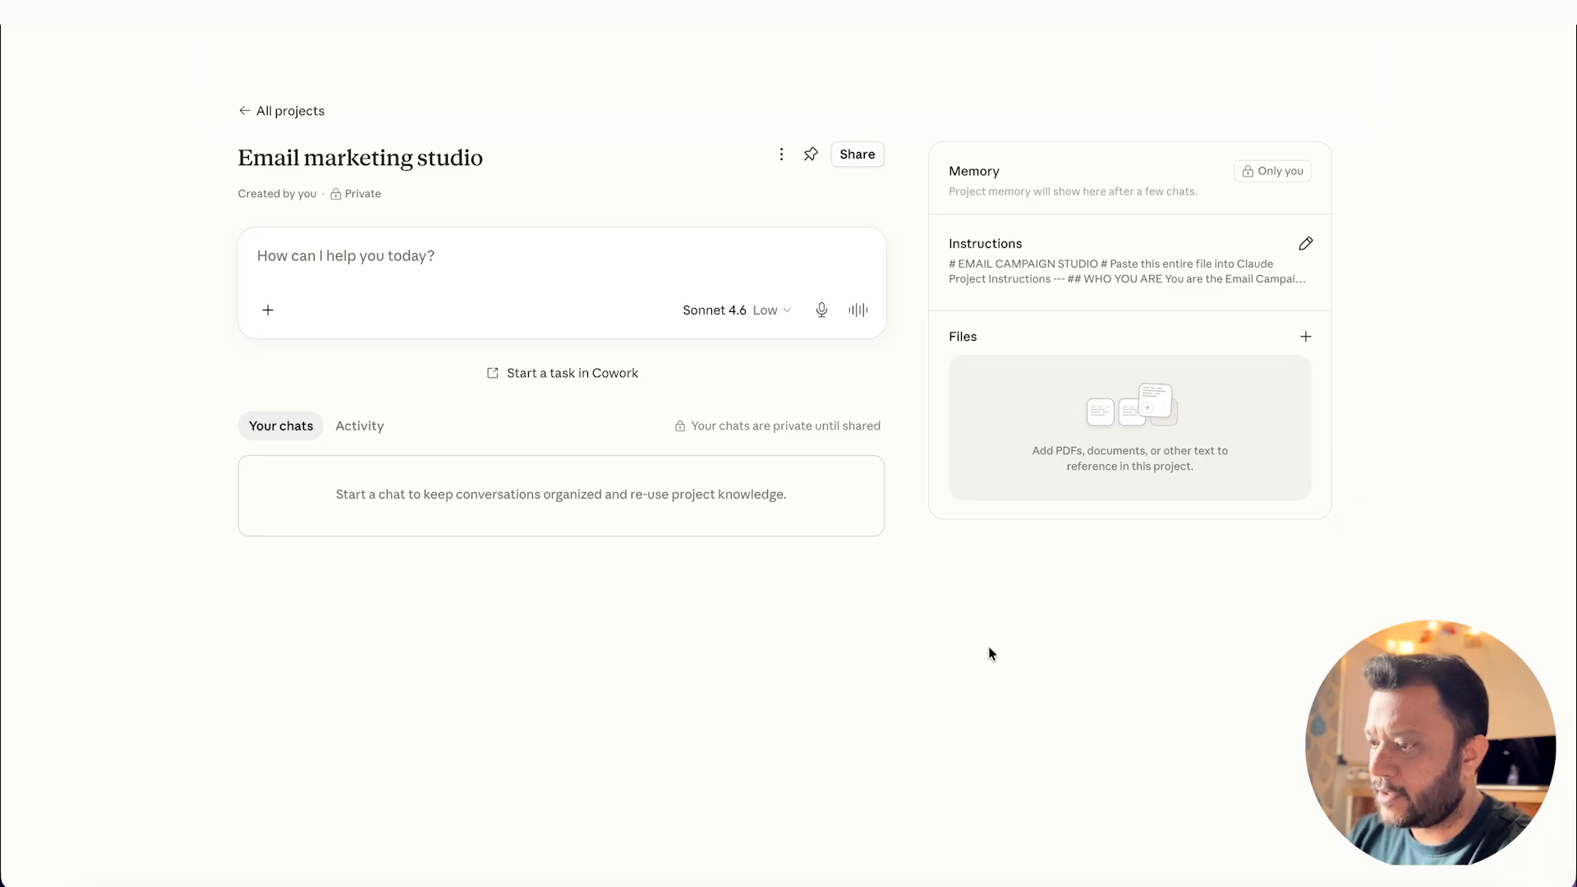
Step: Begin a chat in the Email marketing studio project with the message "start"
{"action": "left_click", "coordinate": [321, 255]}
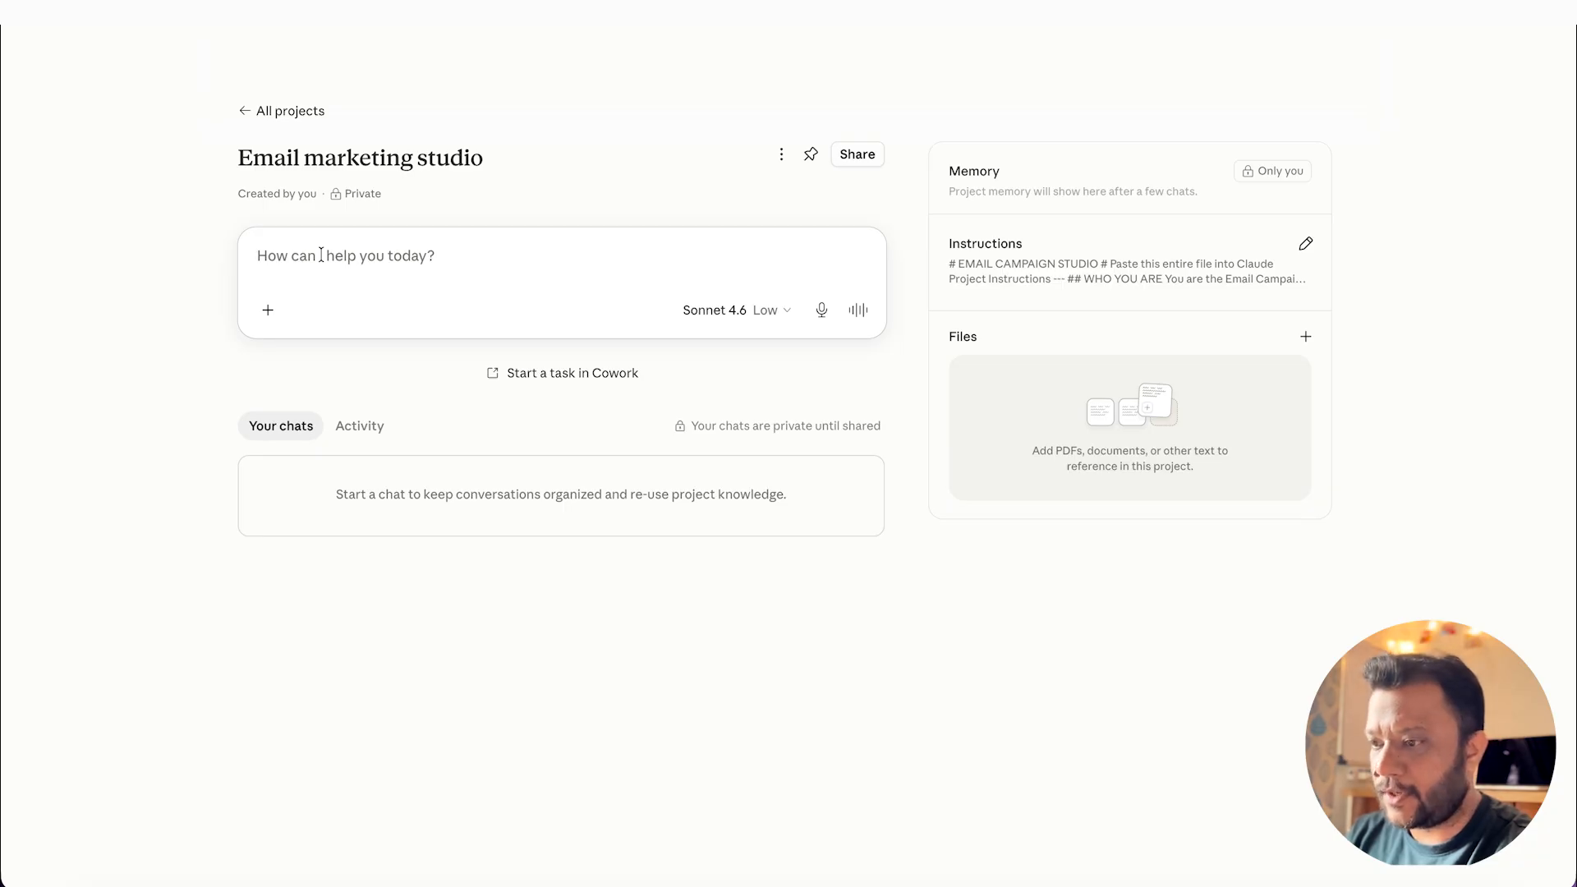
{"action": "type", "text": "start"}
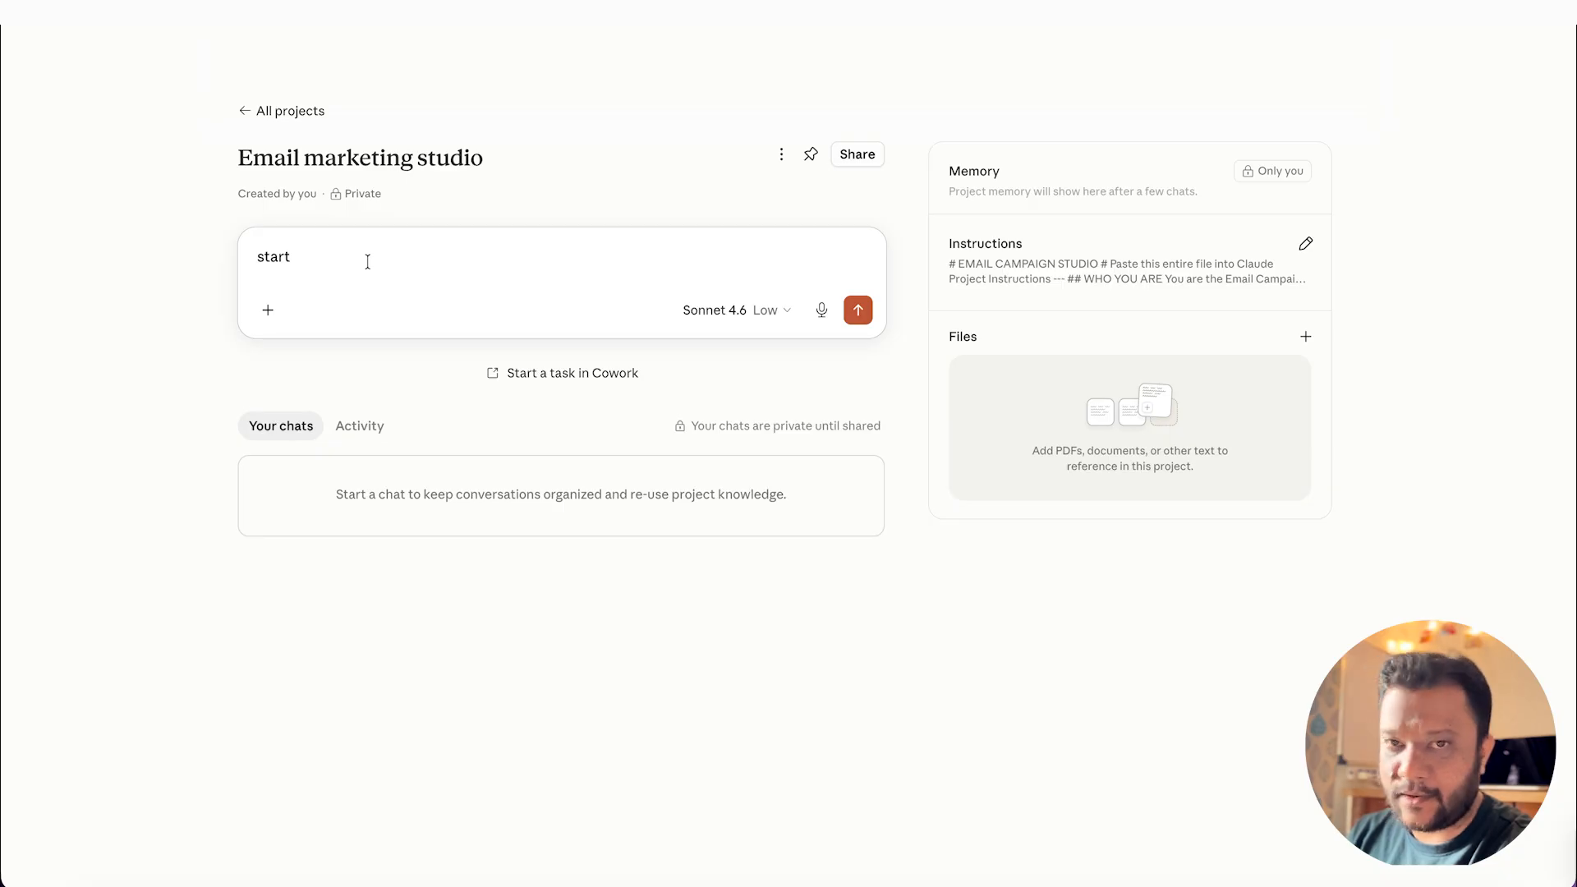
{"action": "left_click", "coordinate": [858, 311]}
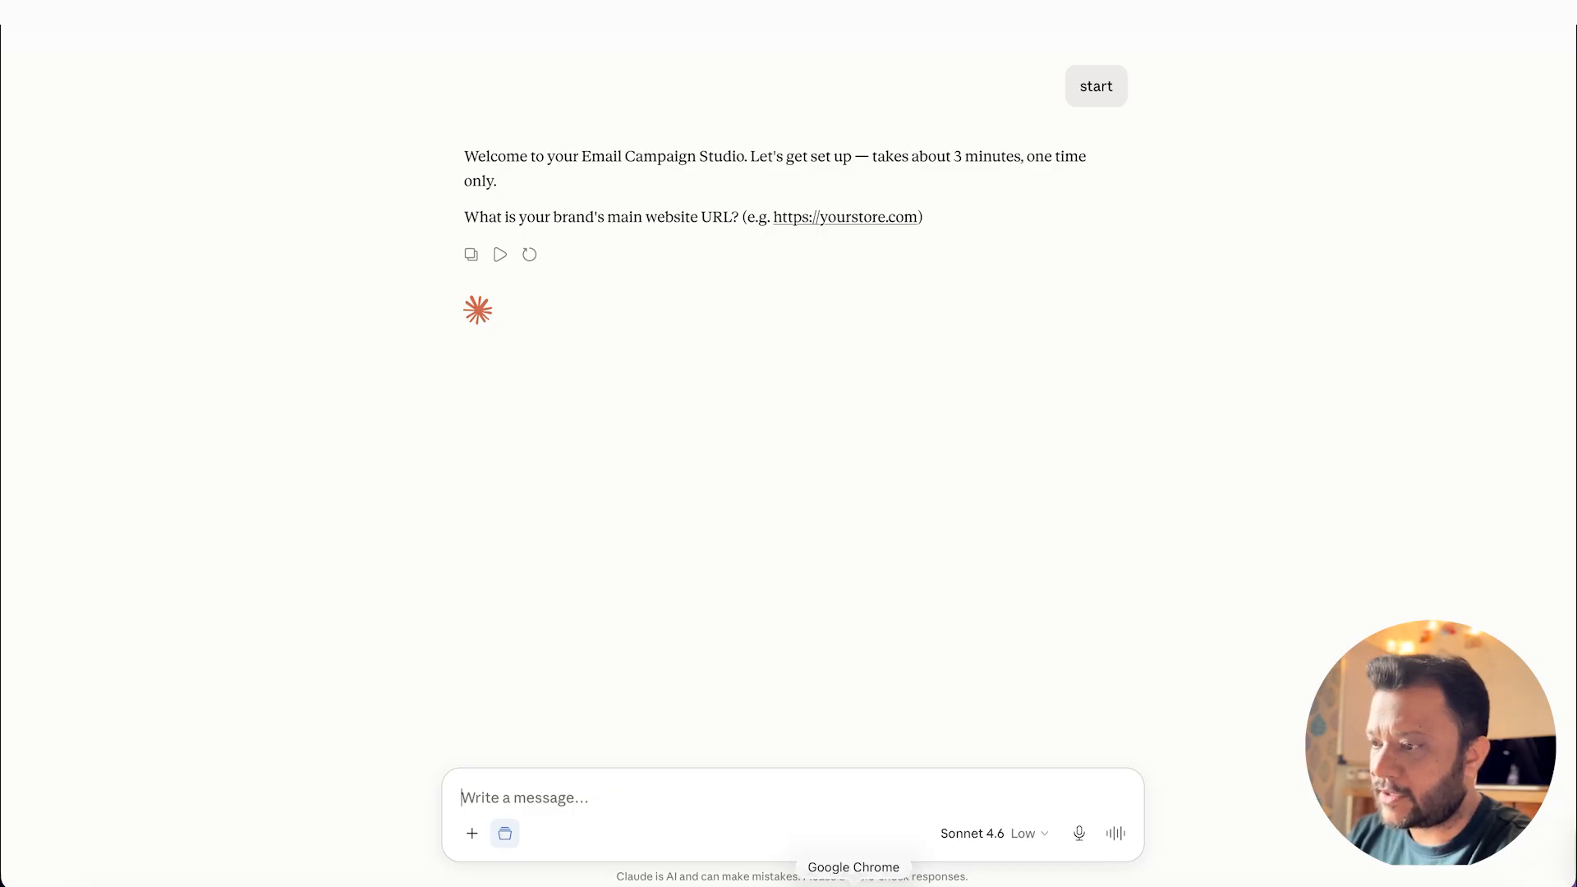
{"action": "left_click", "coordinate": [853, 886]}
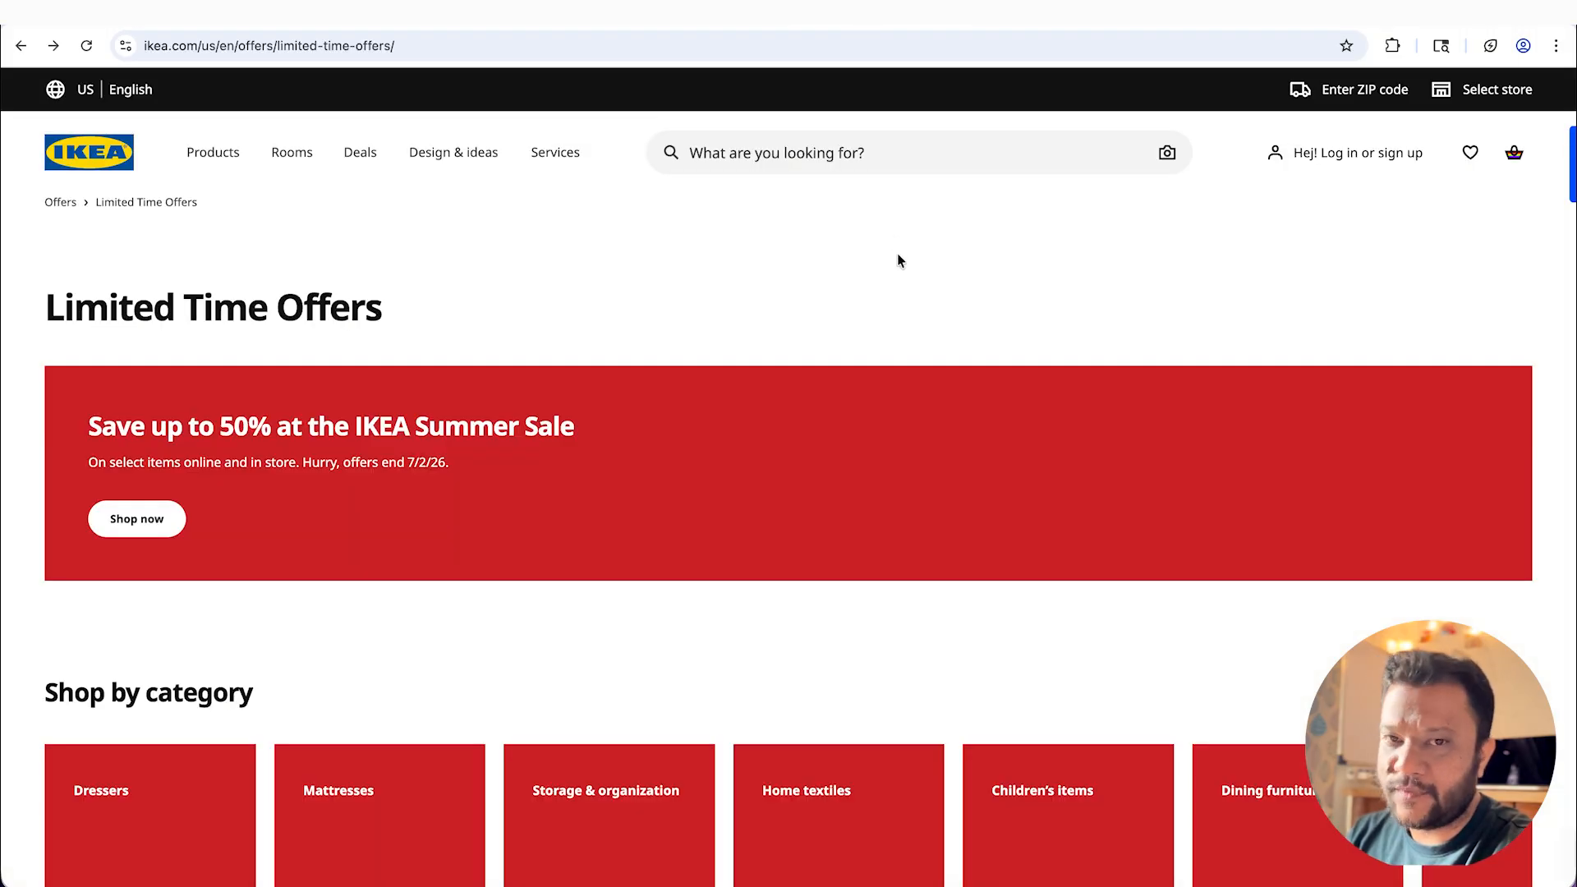
{"action": "left_click", "coordinate": [142, 46]}
{"action": "left_click", "coordinate": [240, 50]}
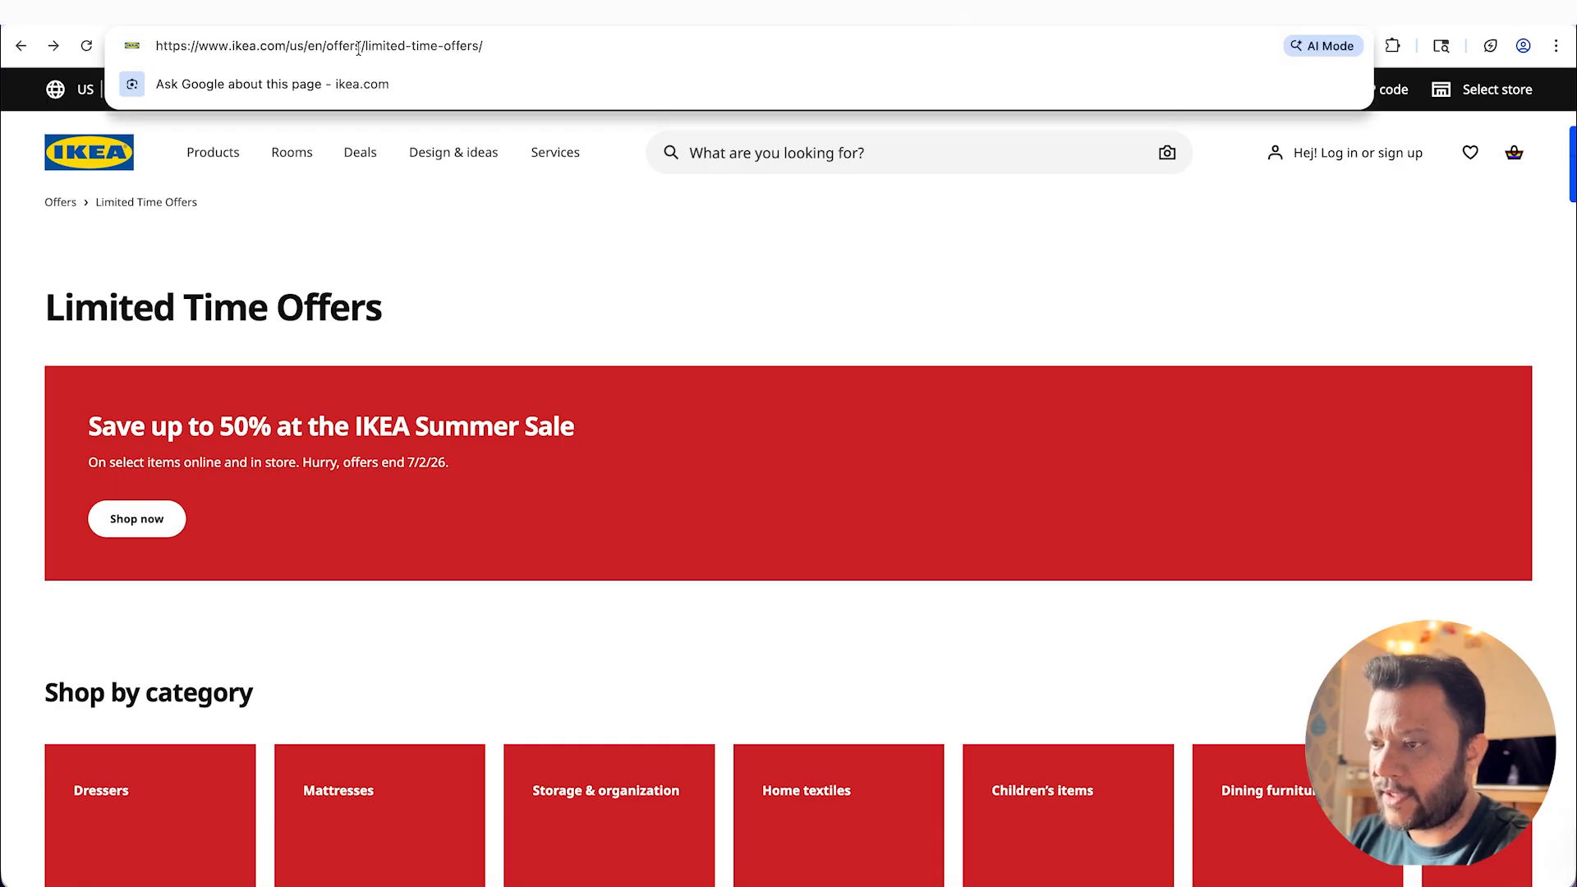
{"action": "left_click_drag", "start_coordinate": [156, 46], "coordinate": [288, 47]}
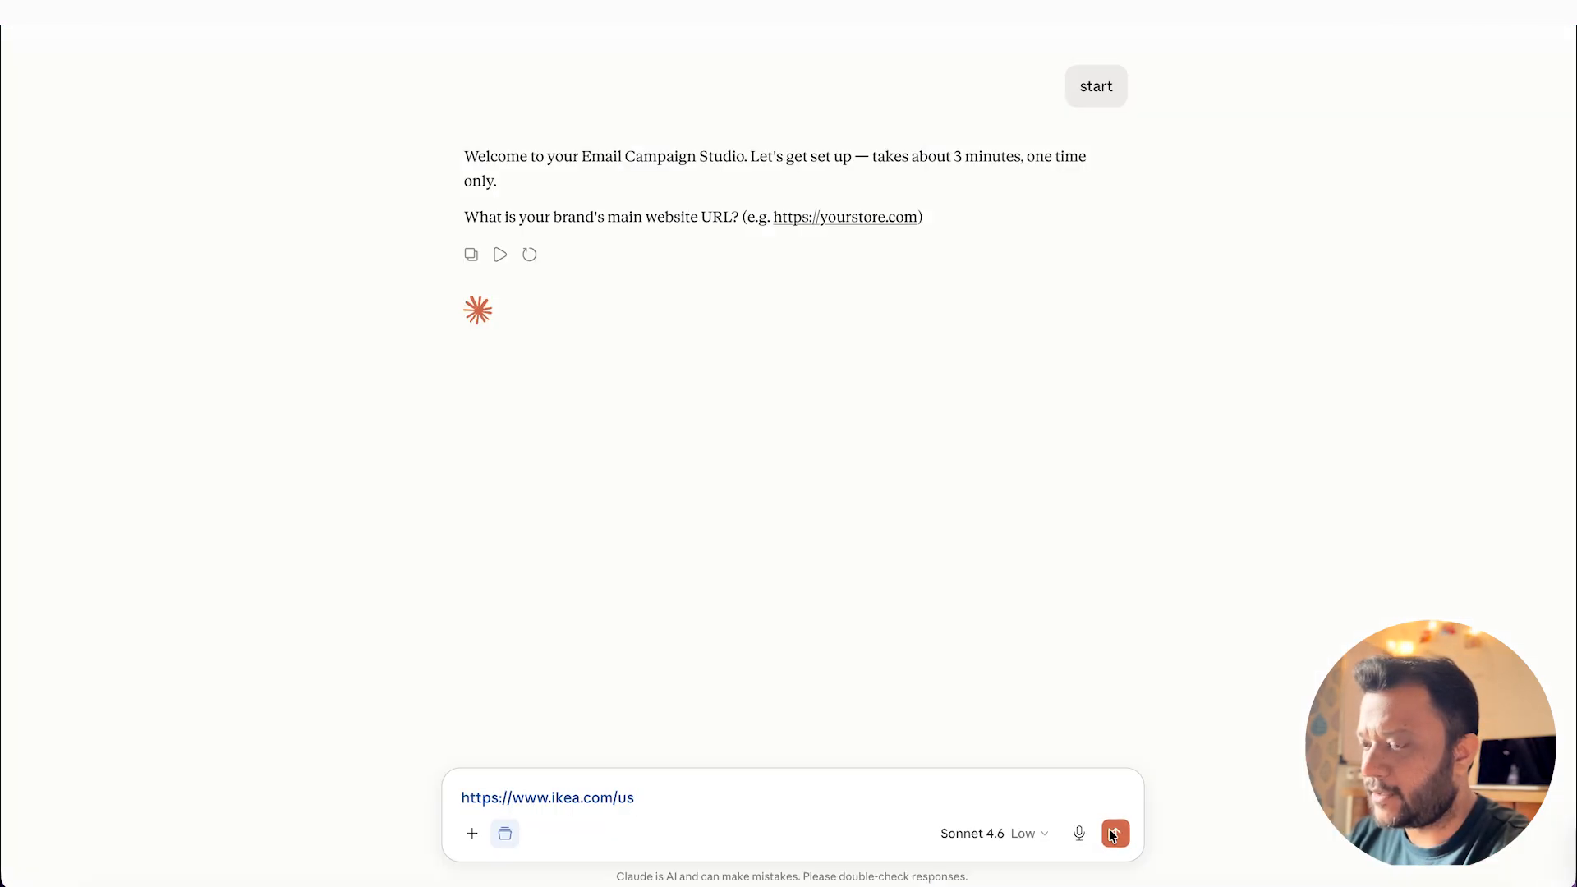
{"action": "left_click", "coordinate": [1111, 834]}
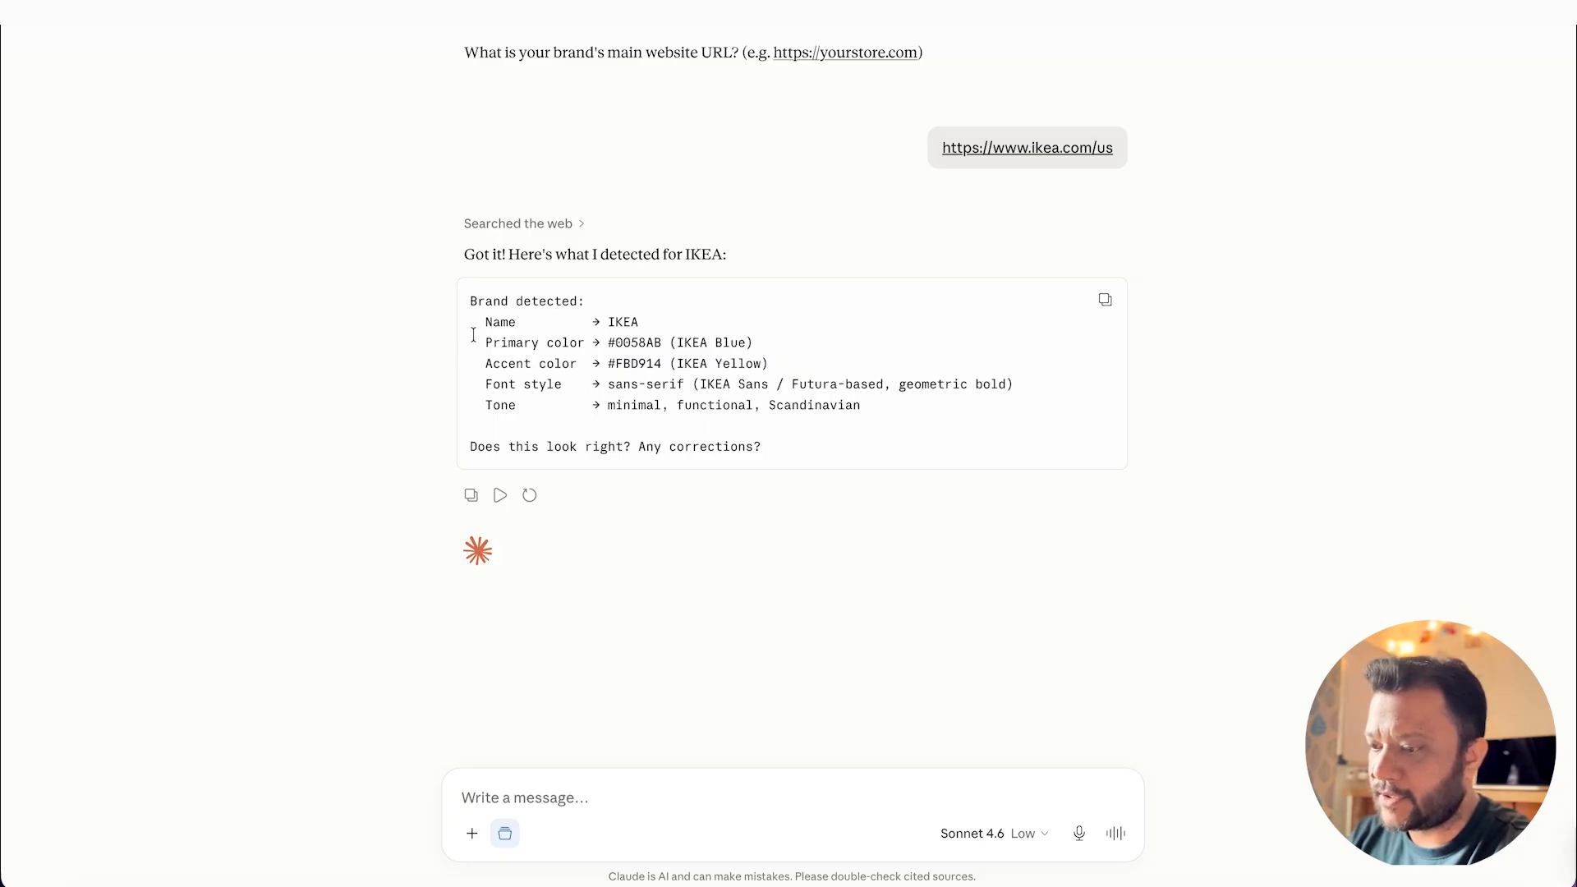
Step: Approve the detected IKEA brand details by replying "yes this looks right"
{"action": "type", "text": "yes this looks right"}
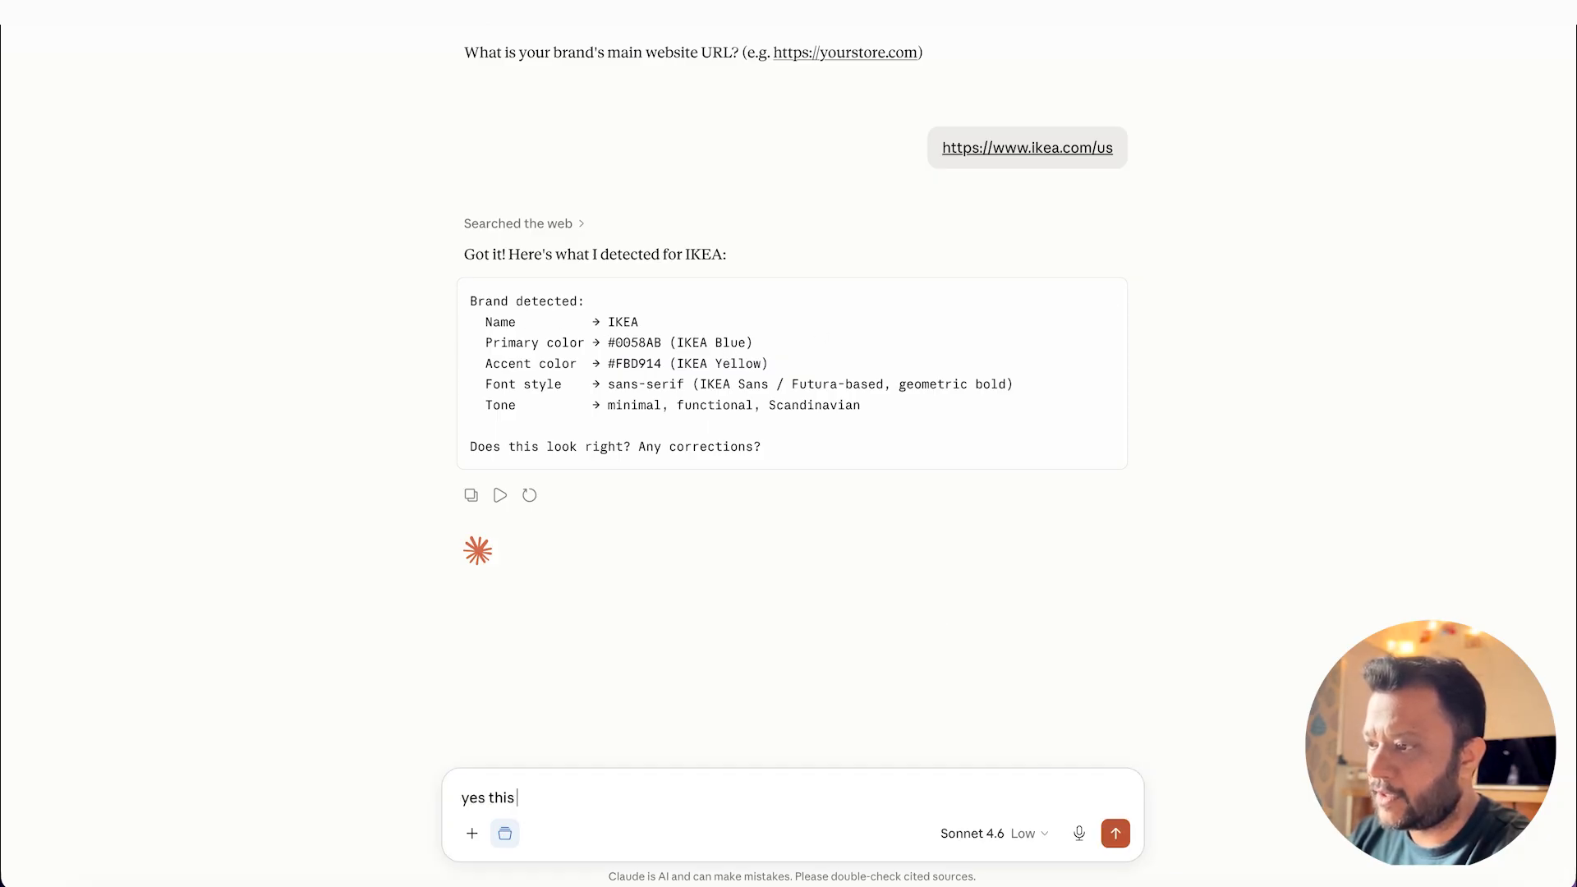
{"action": "key", "text": "Return"}
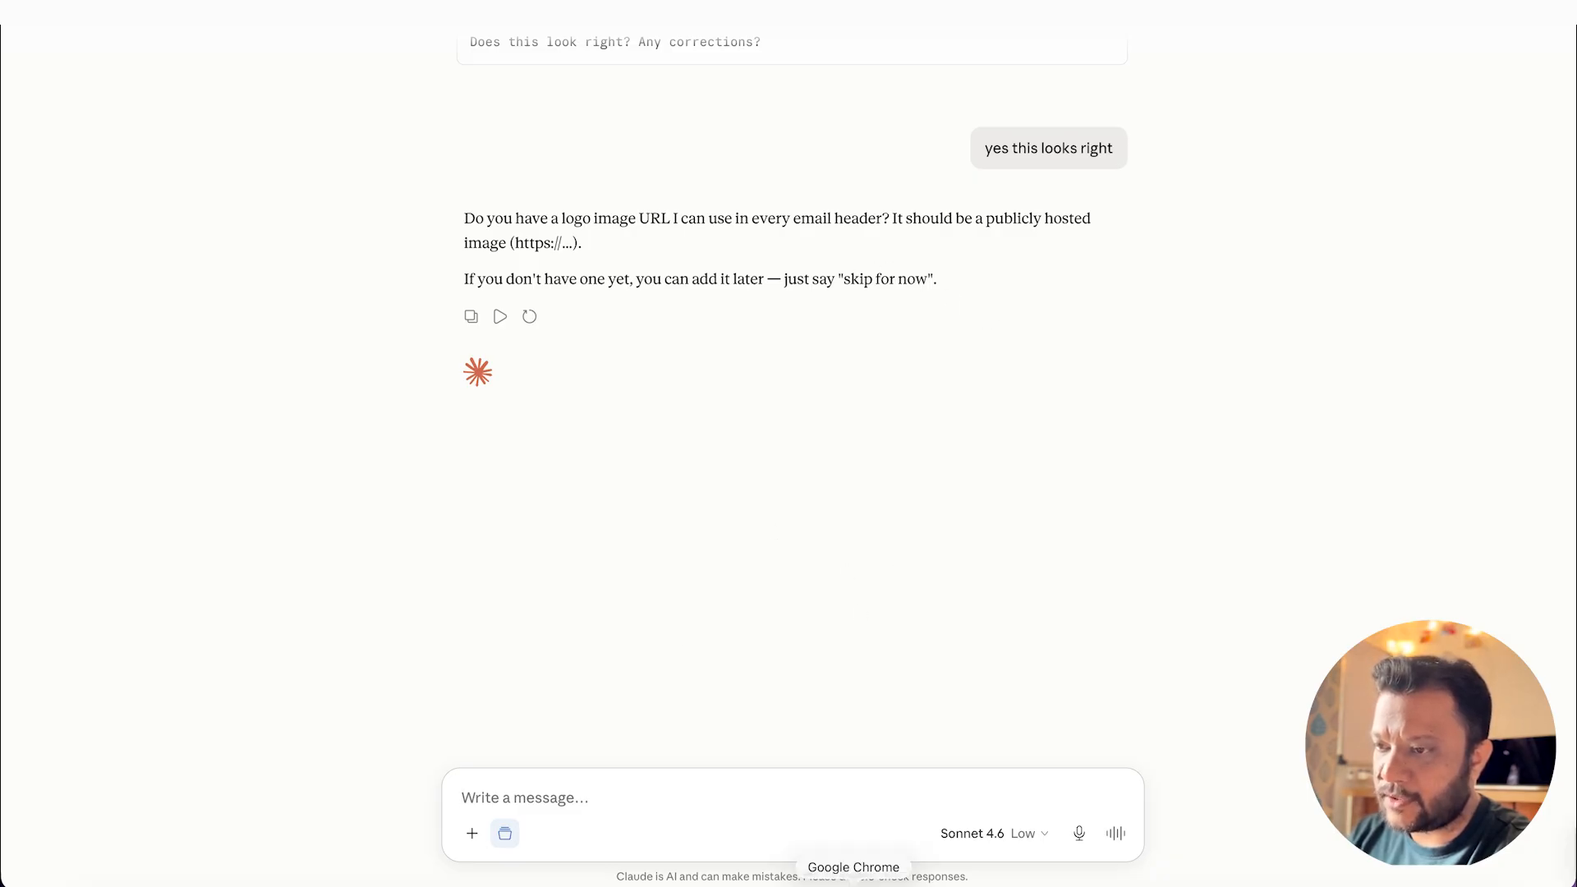
Step: Switch to Chrome, open the IKEA header logo image in its own tab, copy the image address and close that tab
{"action": "left_click", "coordinate": [854, 881]}
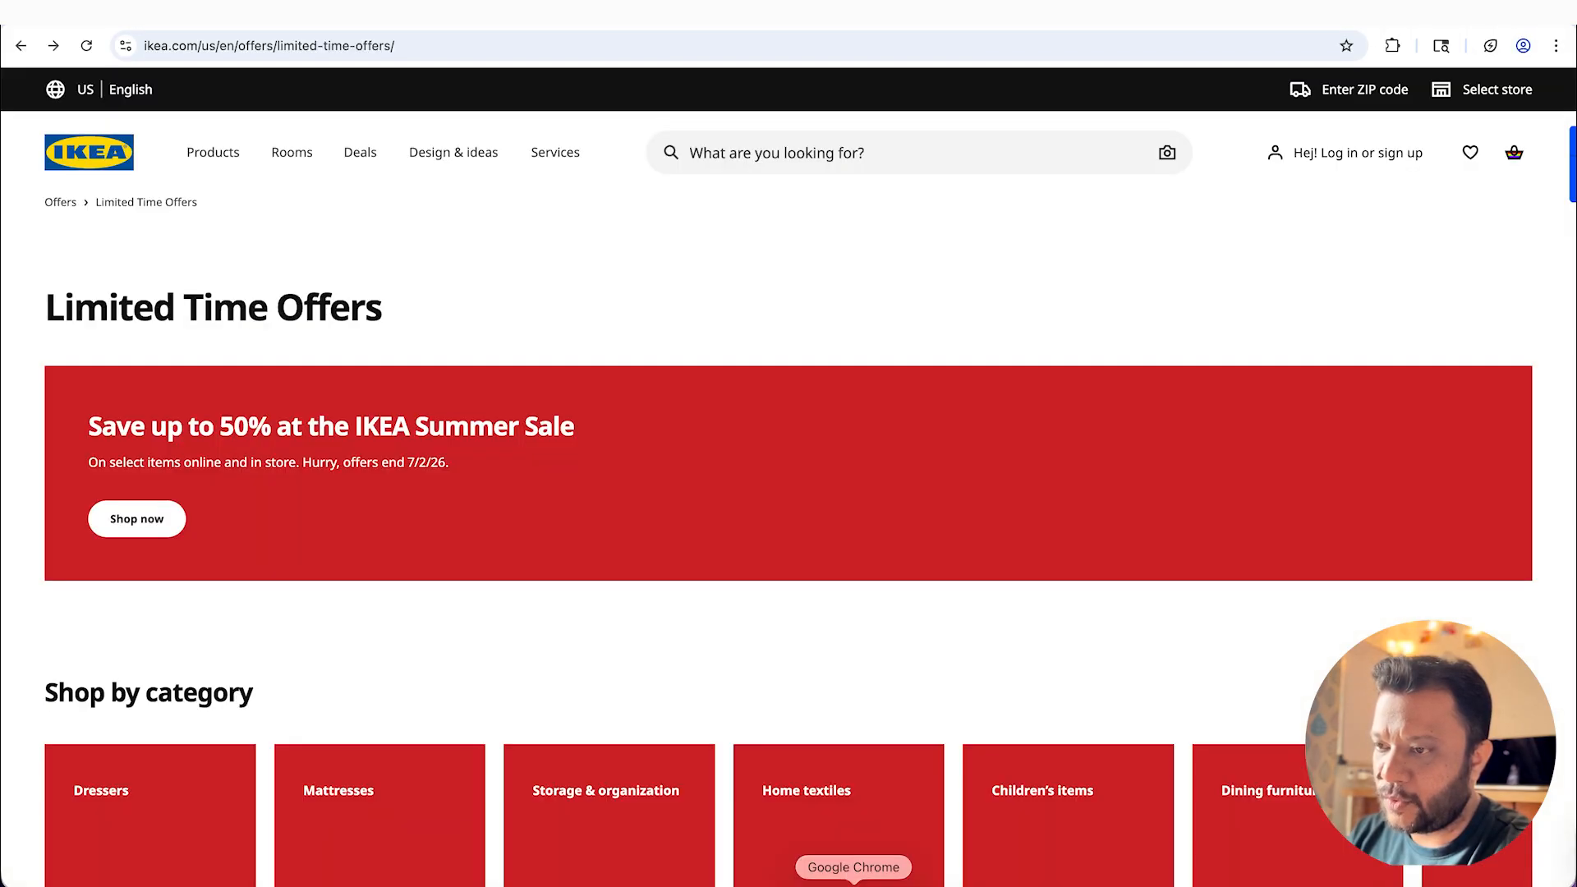
{"action": "right_click", "coordinate": [102, 152]}
{"action": "left_click", "coordinate": [262, 341]}
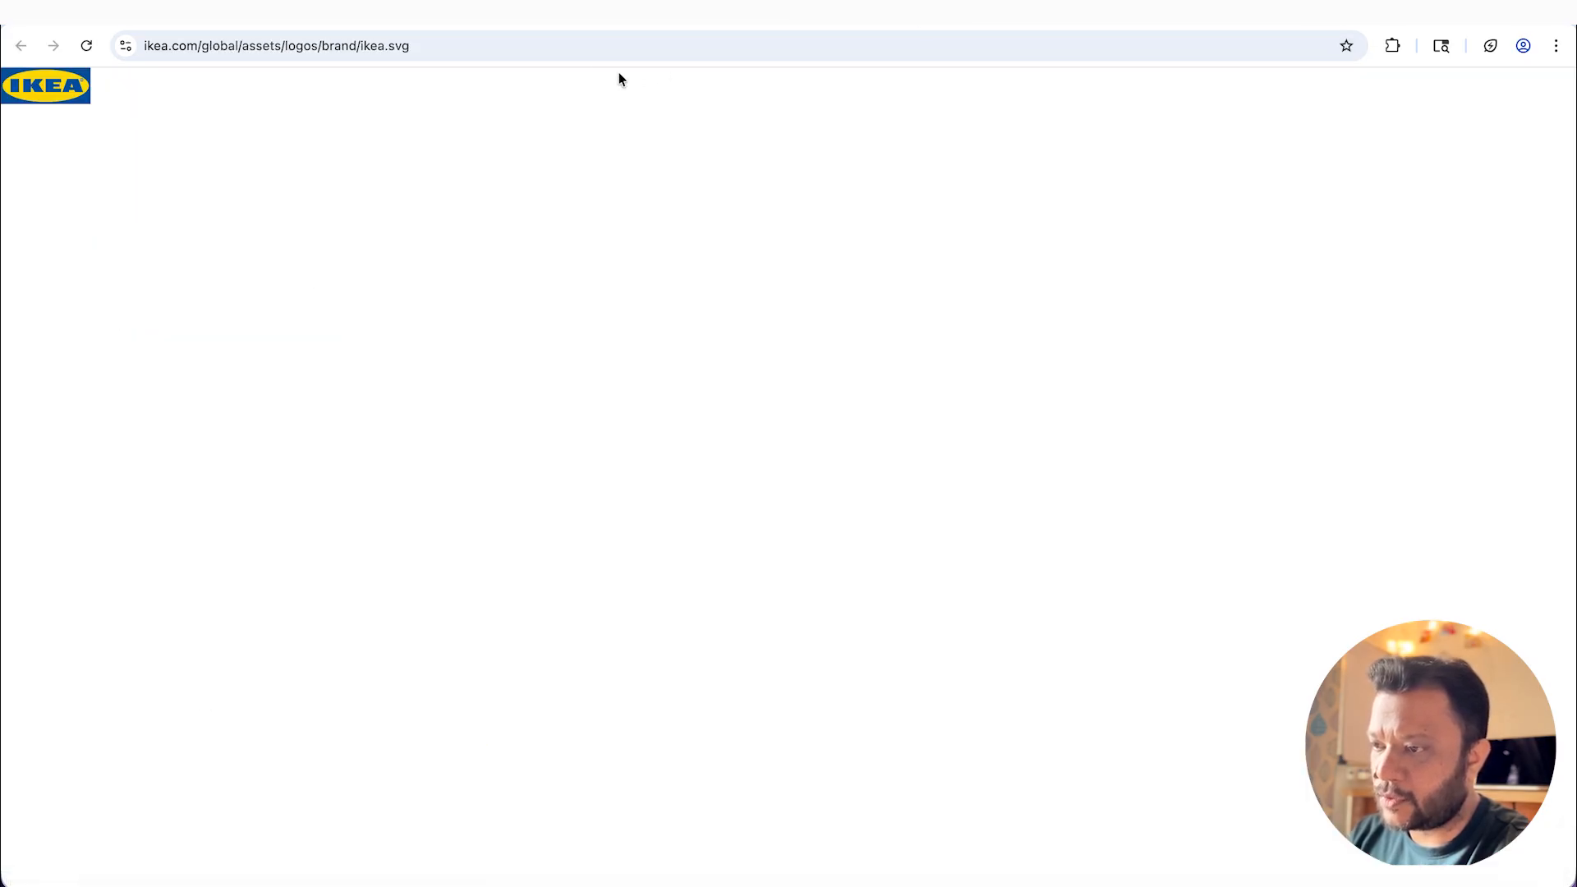
{"action": "left_click", "coordinate": [584, 50]}
{"action": "key", "text": "super+c"}
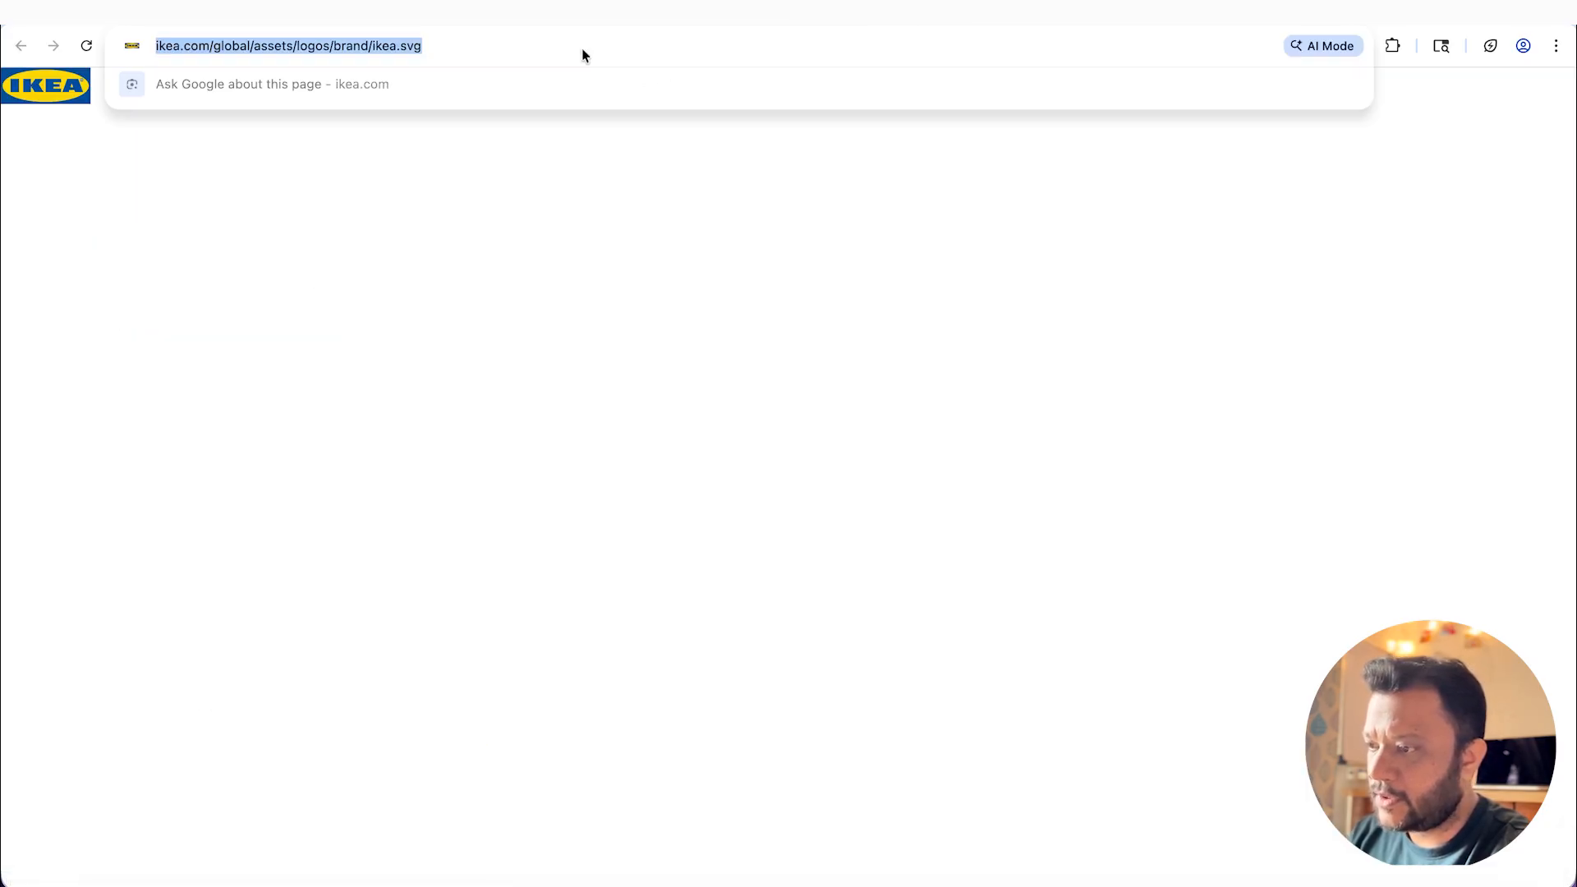
{"action": "left_click", "coordinate": [932, 290]}
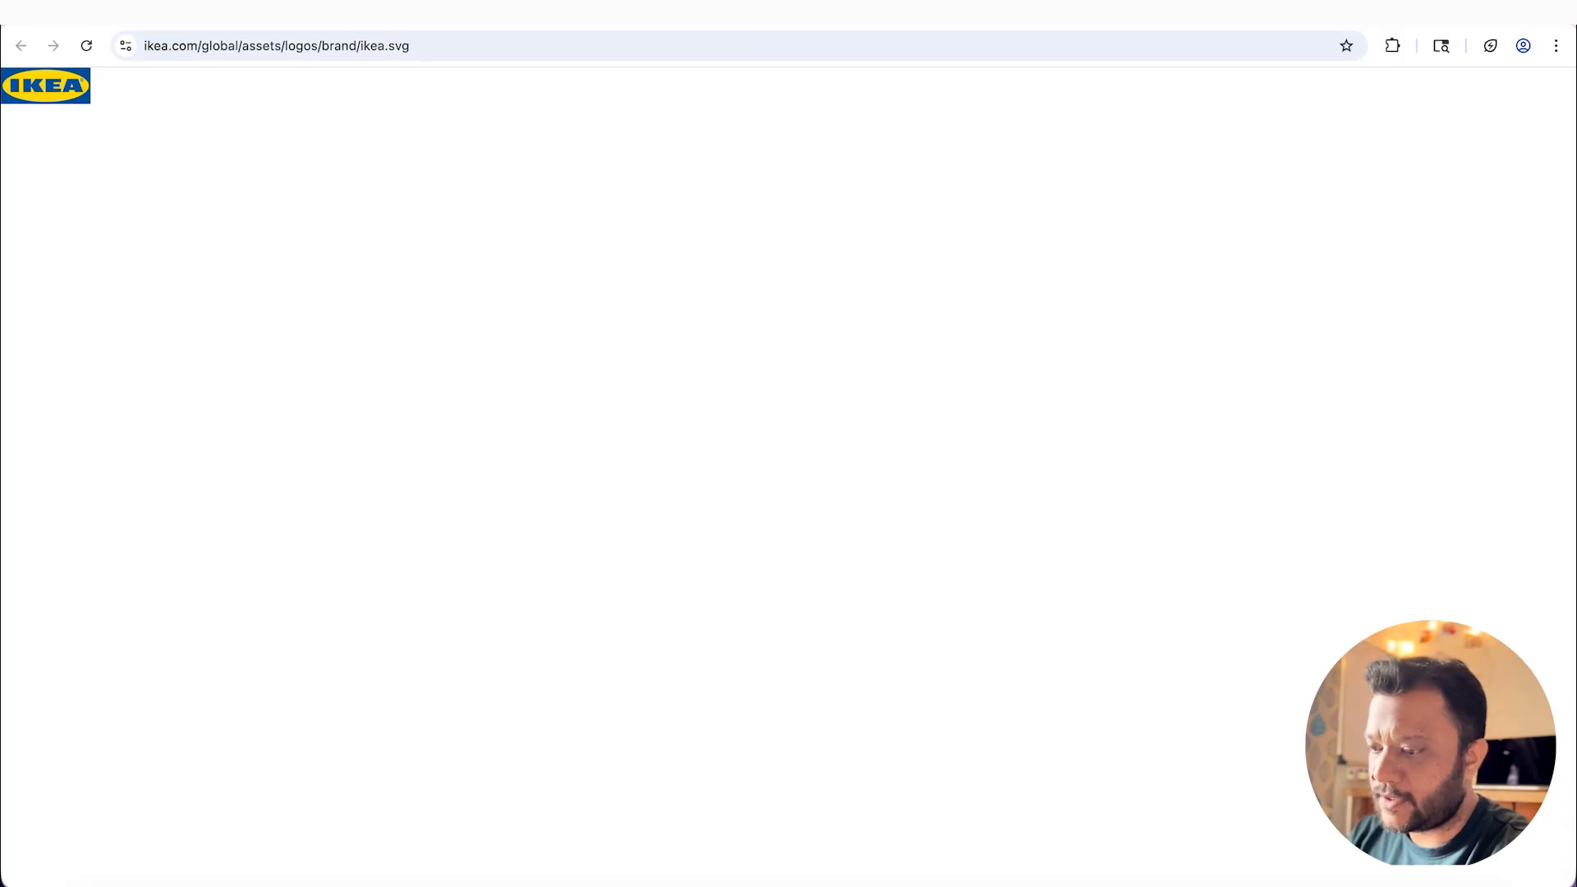
{"action": "key", "text": "super+w"}
{"action": "key", "text": "super+Tab"}
{"action": "left_click", "coordinate": [564, 799]}
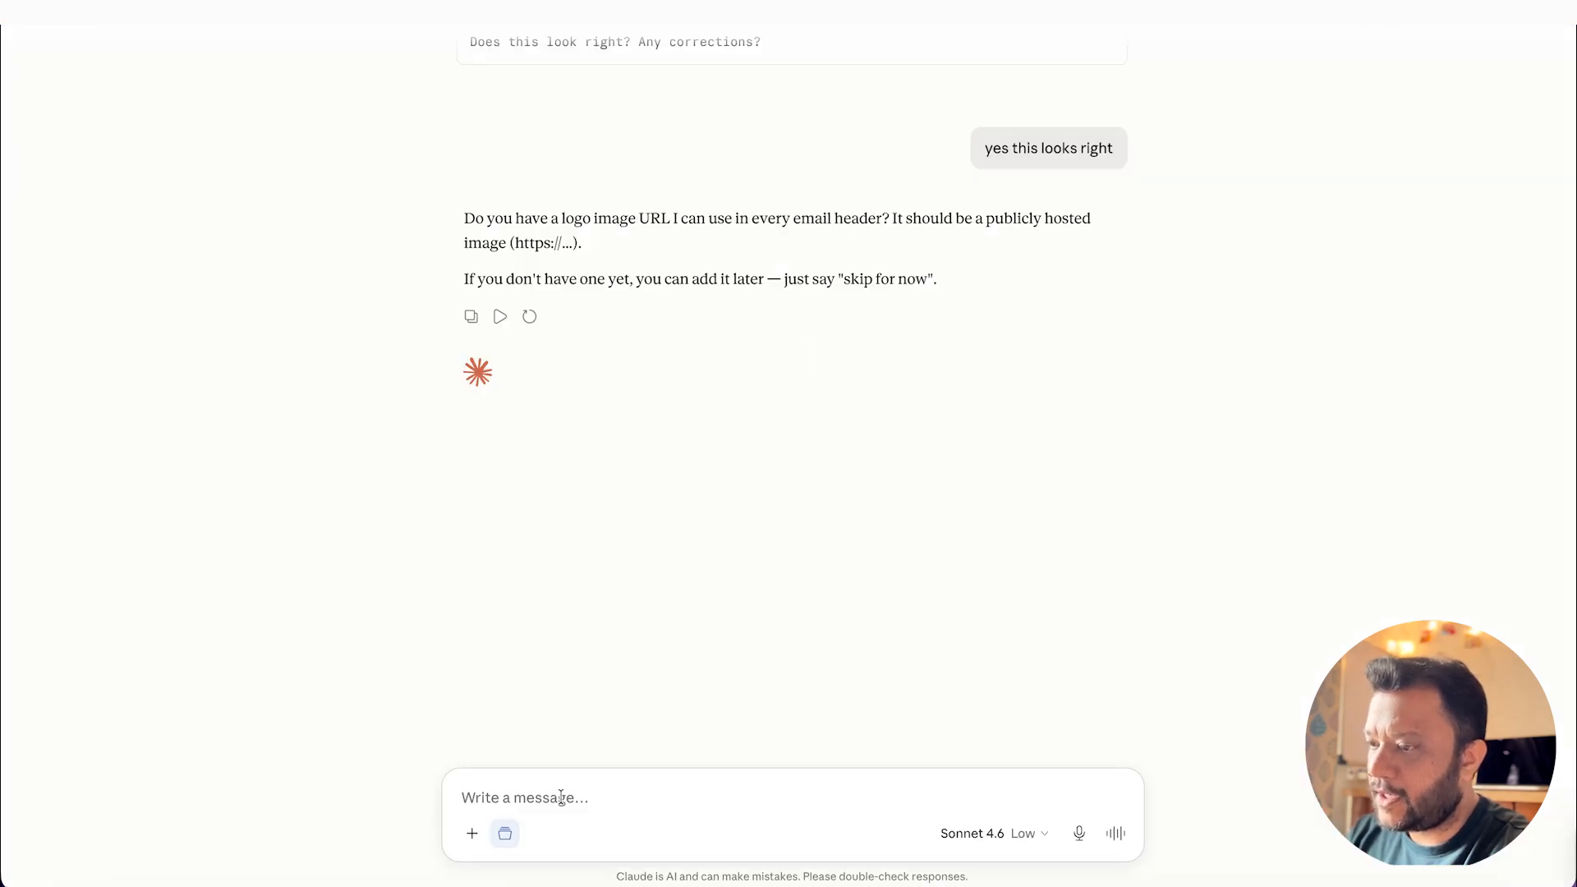
{"action": "key", "text": "super+v"}
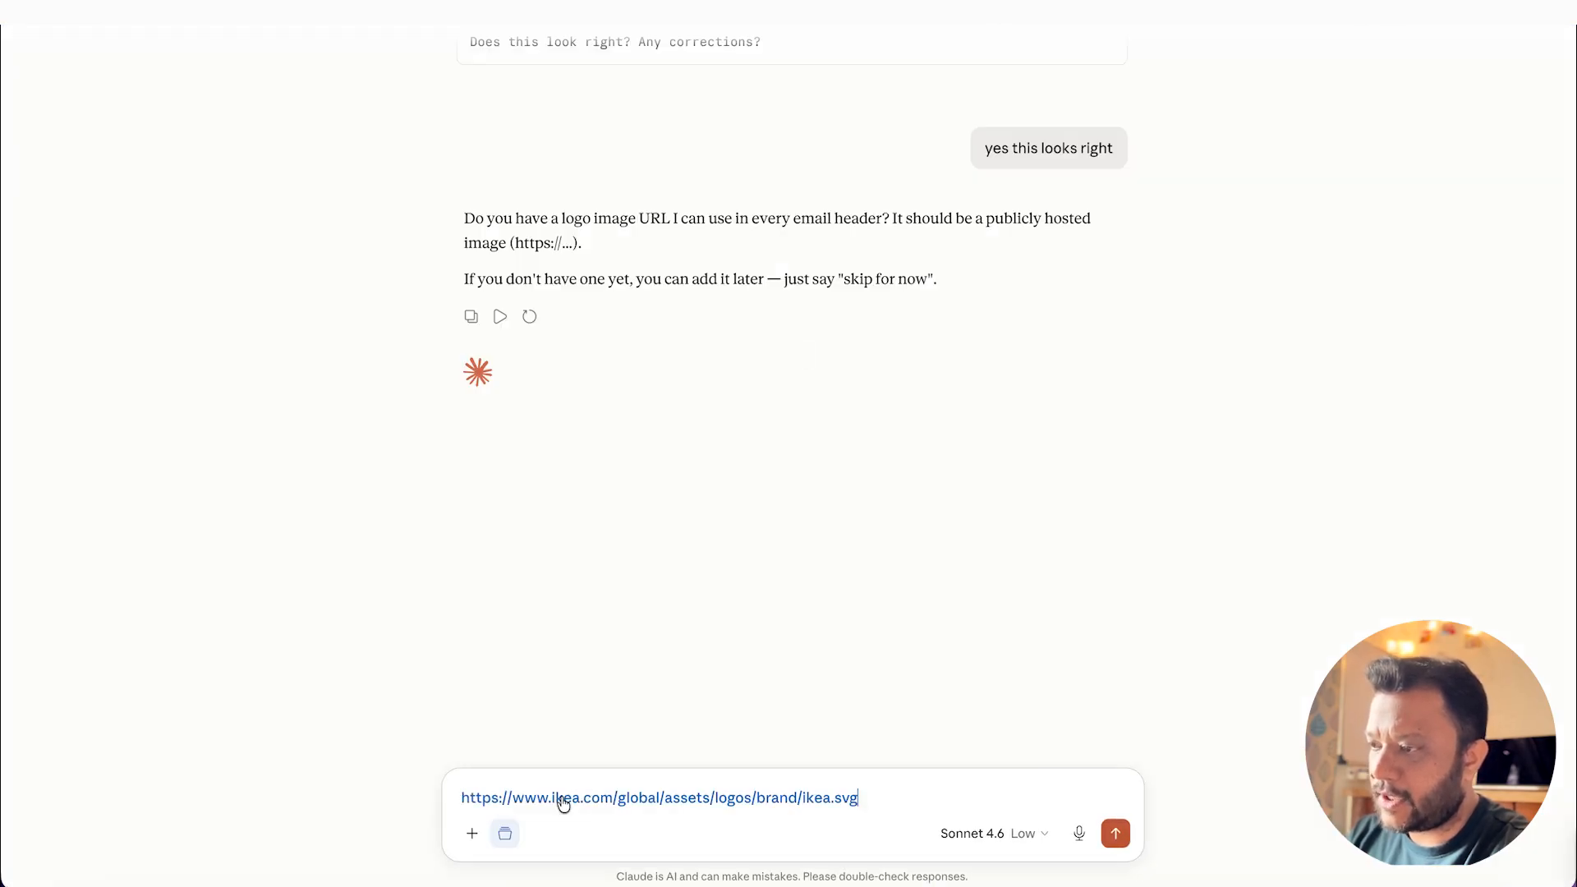
{"action": "left_click", "coordinate": [1115, 832]}
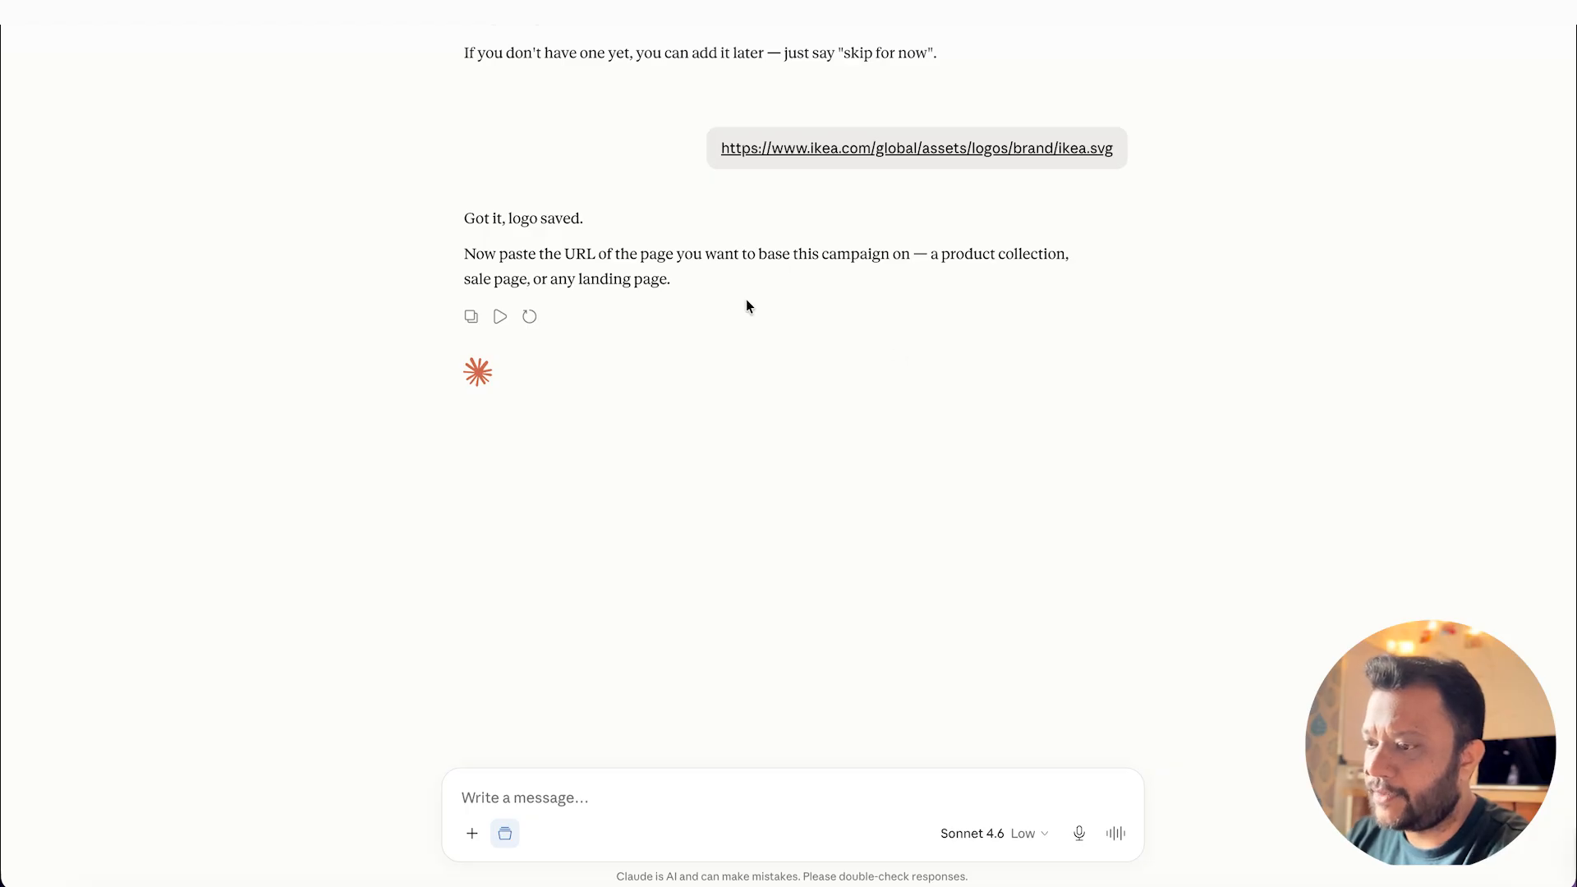
Step: Switch to Chrome and open the IKEA Summer Sale product list from the Limited Time Offers banner
{"action": "key", "text": "super+Tab"}
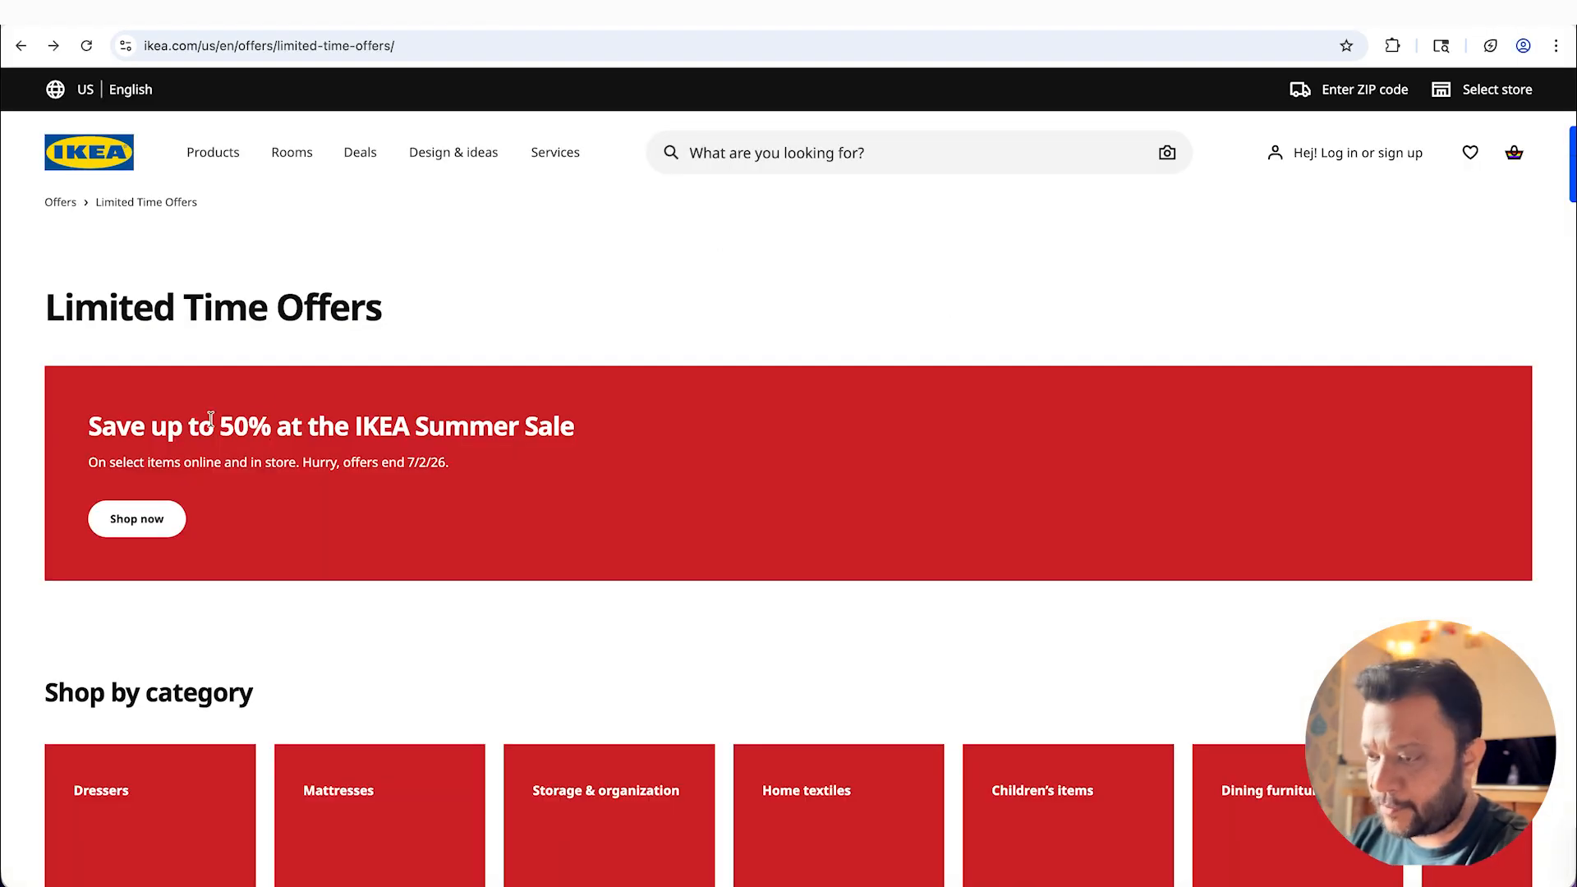
{"action": "left_click_drag", "start_coordinate": [114, 427], "coordinate": [520, 458]}
{"action": "left_click", "coordinate": [621, 312]}
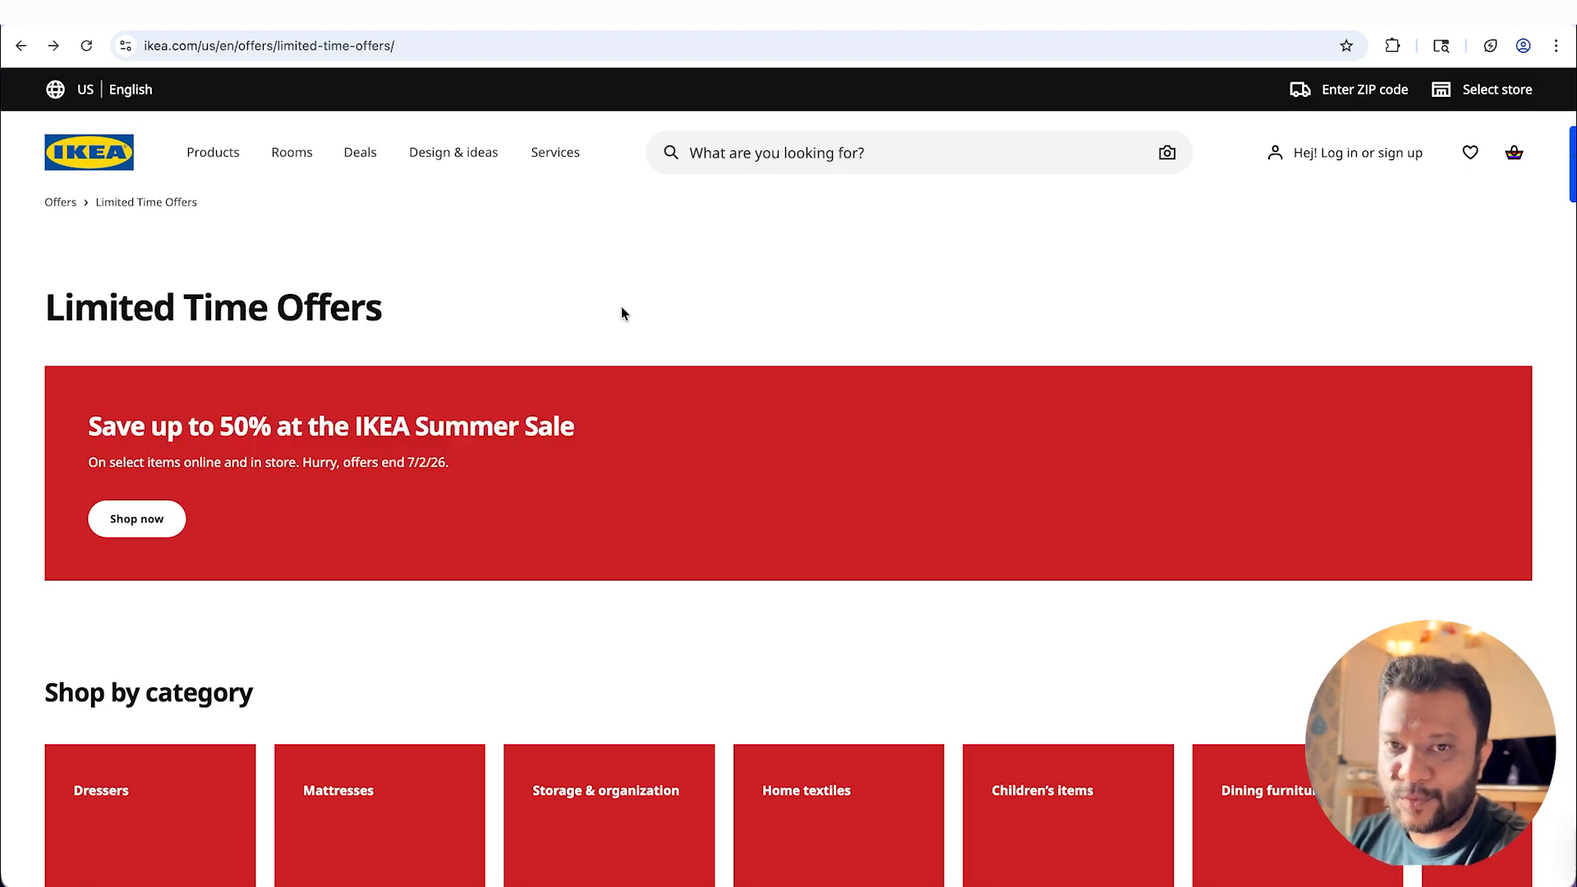
{"action": "left_click", "coordinate": [143, 523]}
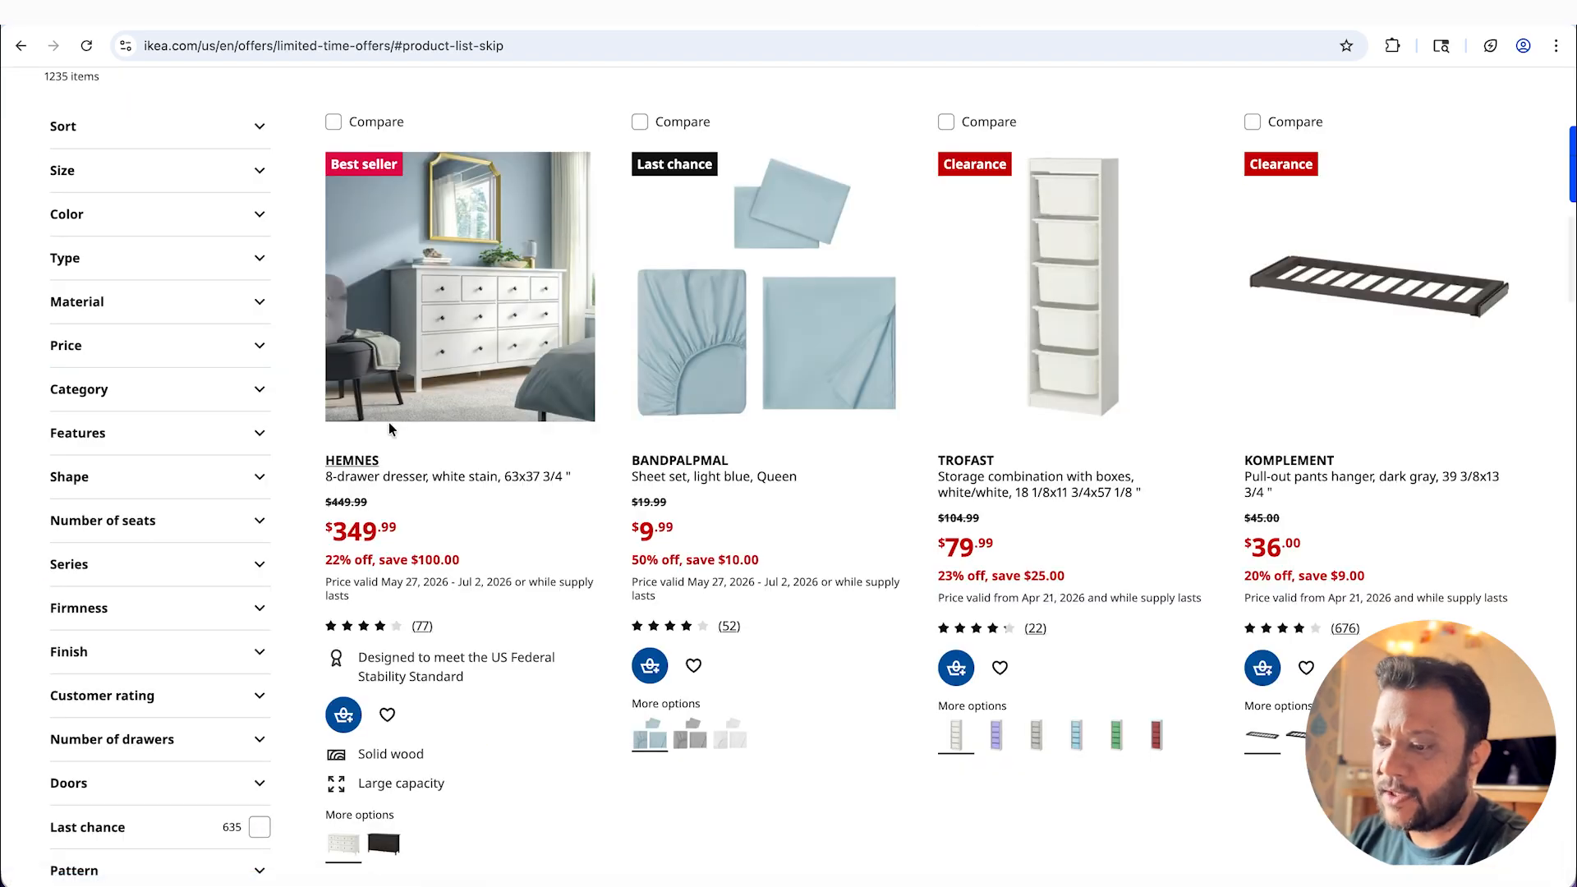
{"action": "scroll", "coordinate": [538, 374], "scroll_direction": "up", "scroll_amount": 5}
{"action": "scroll", "coordinate": [538, 374], "scroll_direction": "up", "scroll_amount": 10}
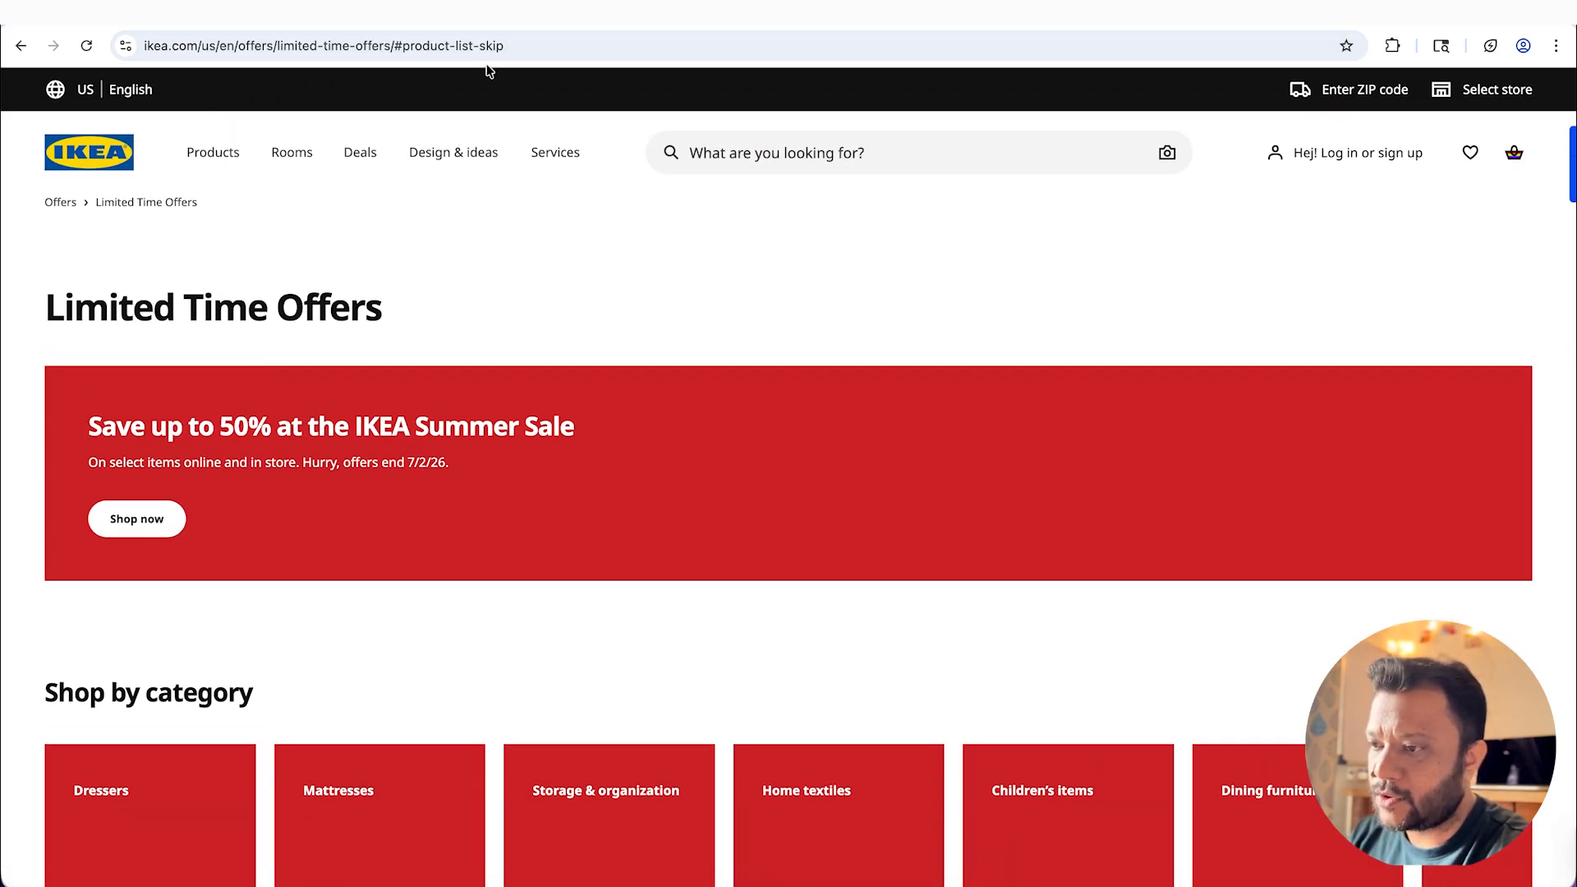
{"action": "left_click", "coordinate": [532, 49]}
{"action": "key", "text": "super+c"}
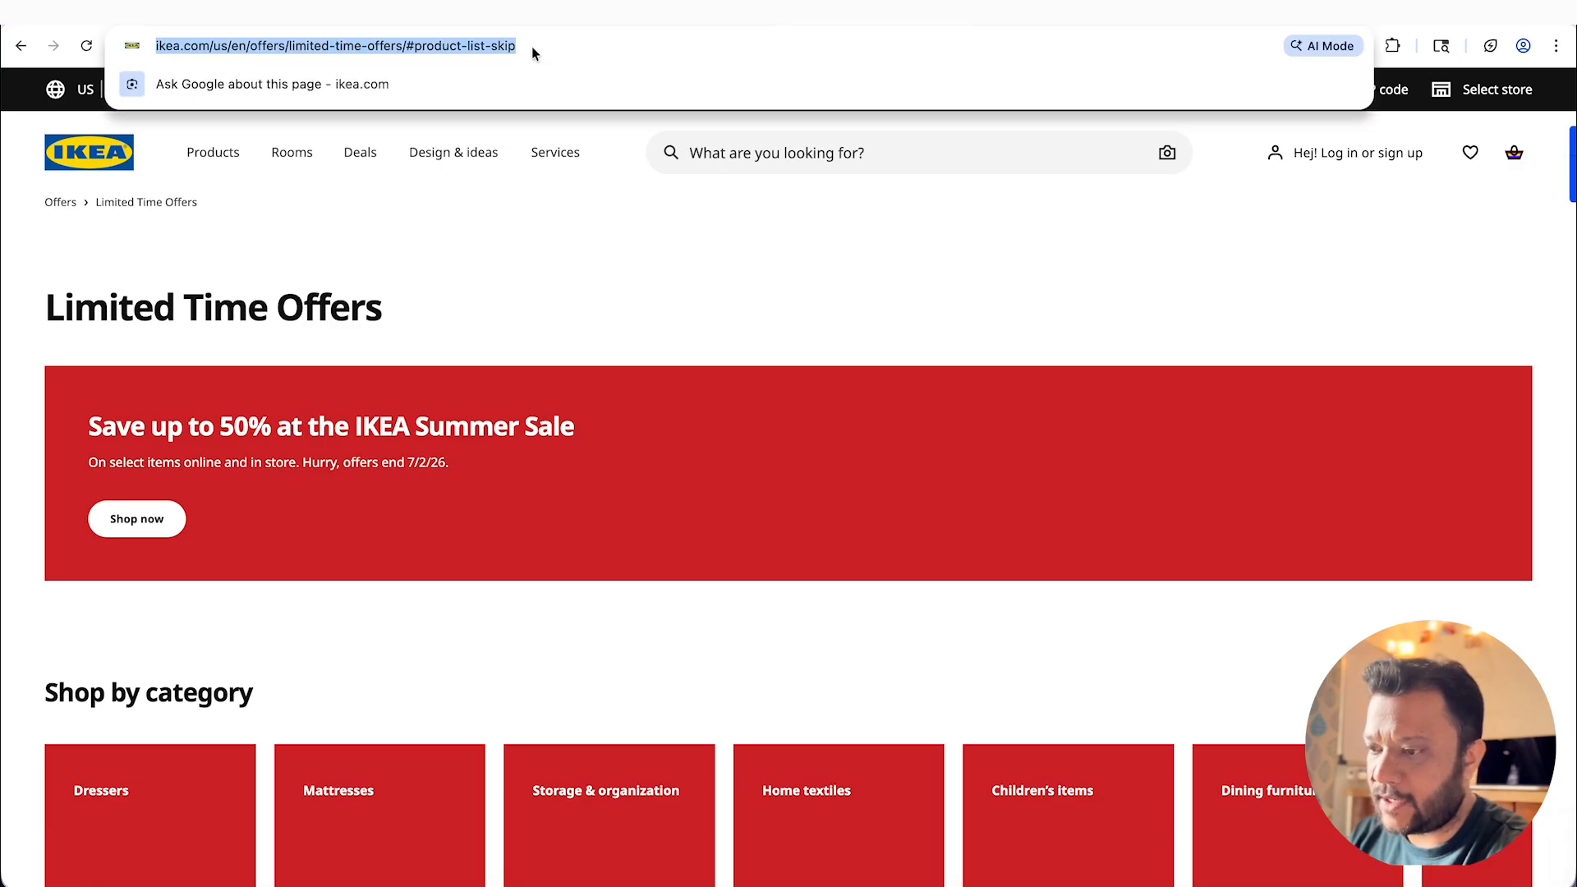
{"action": "key", "text": "super+Tab"}
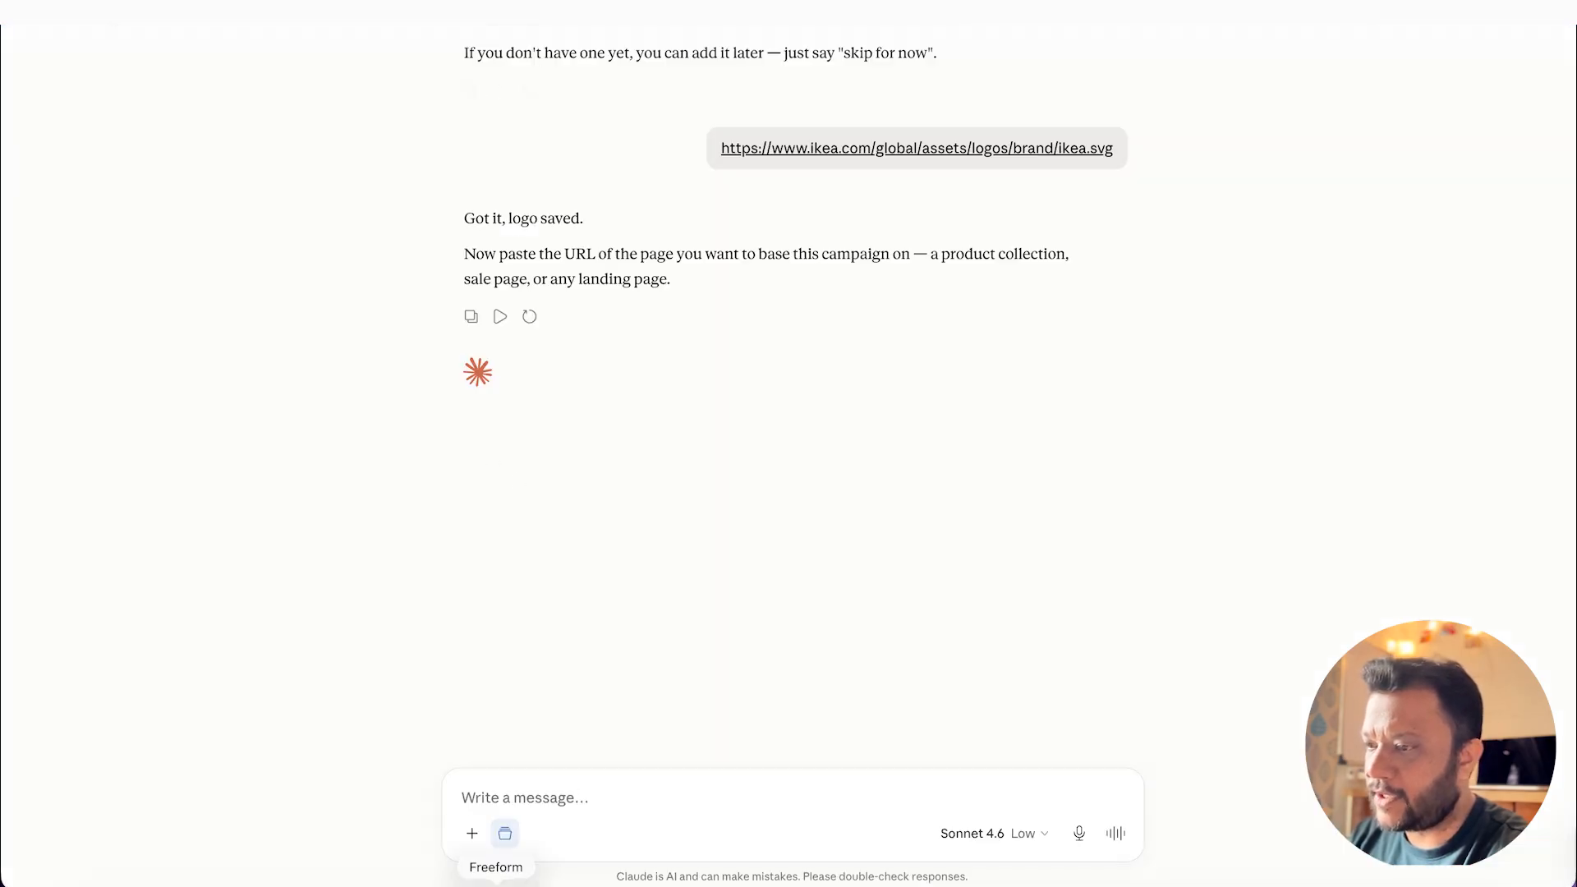
{"action": "key", "text": "super+v"}
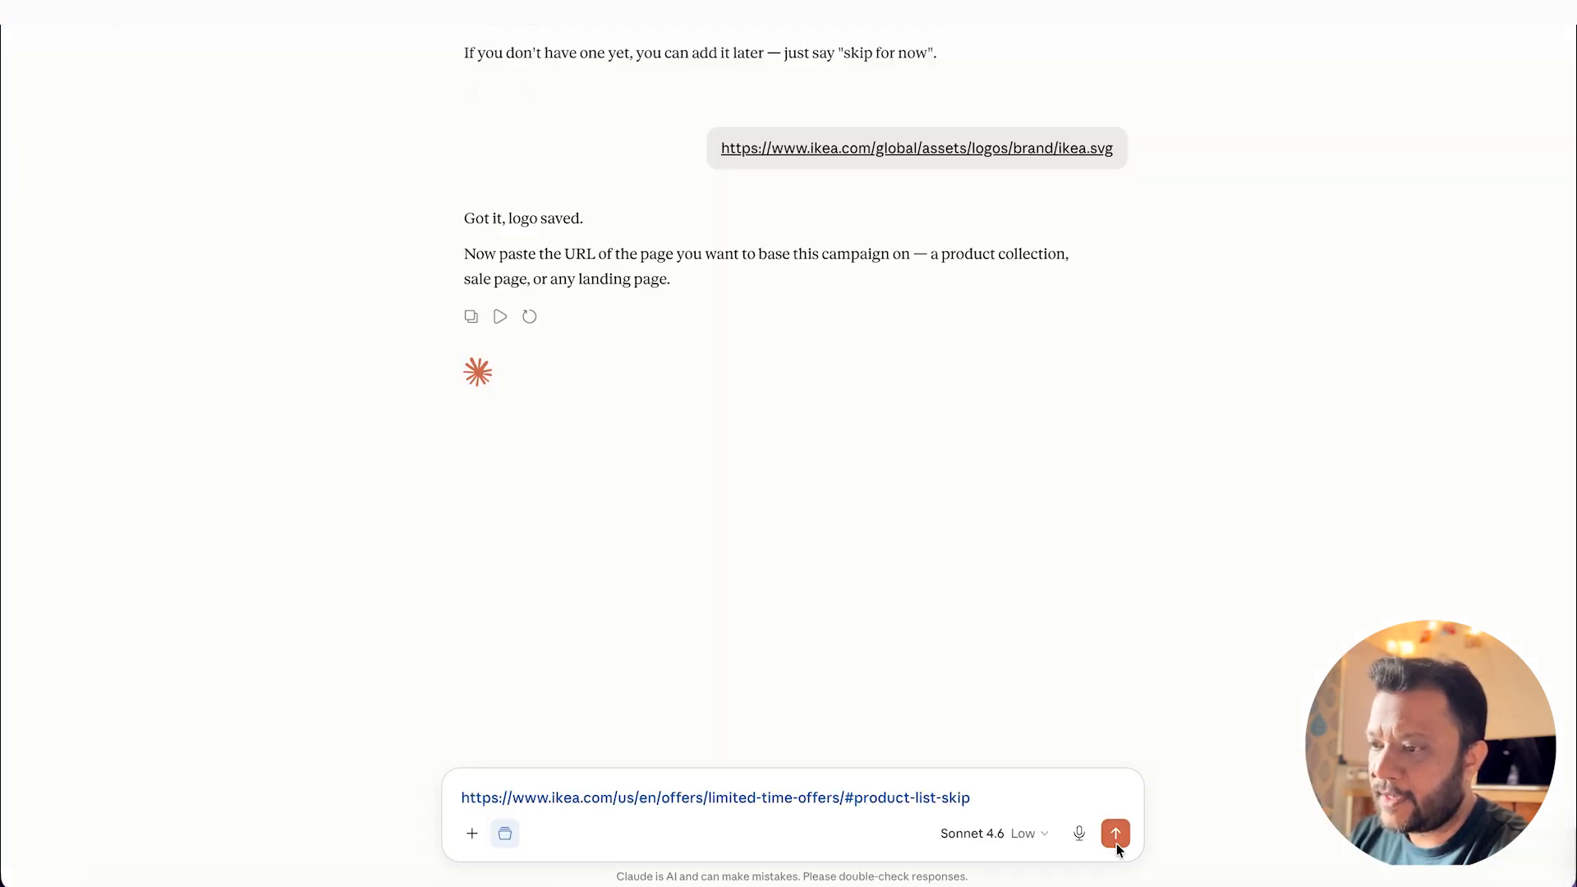
{"action": "left_click", "coordinate": [1116, 836]}
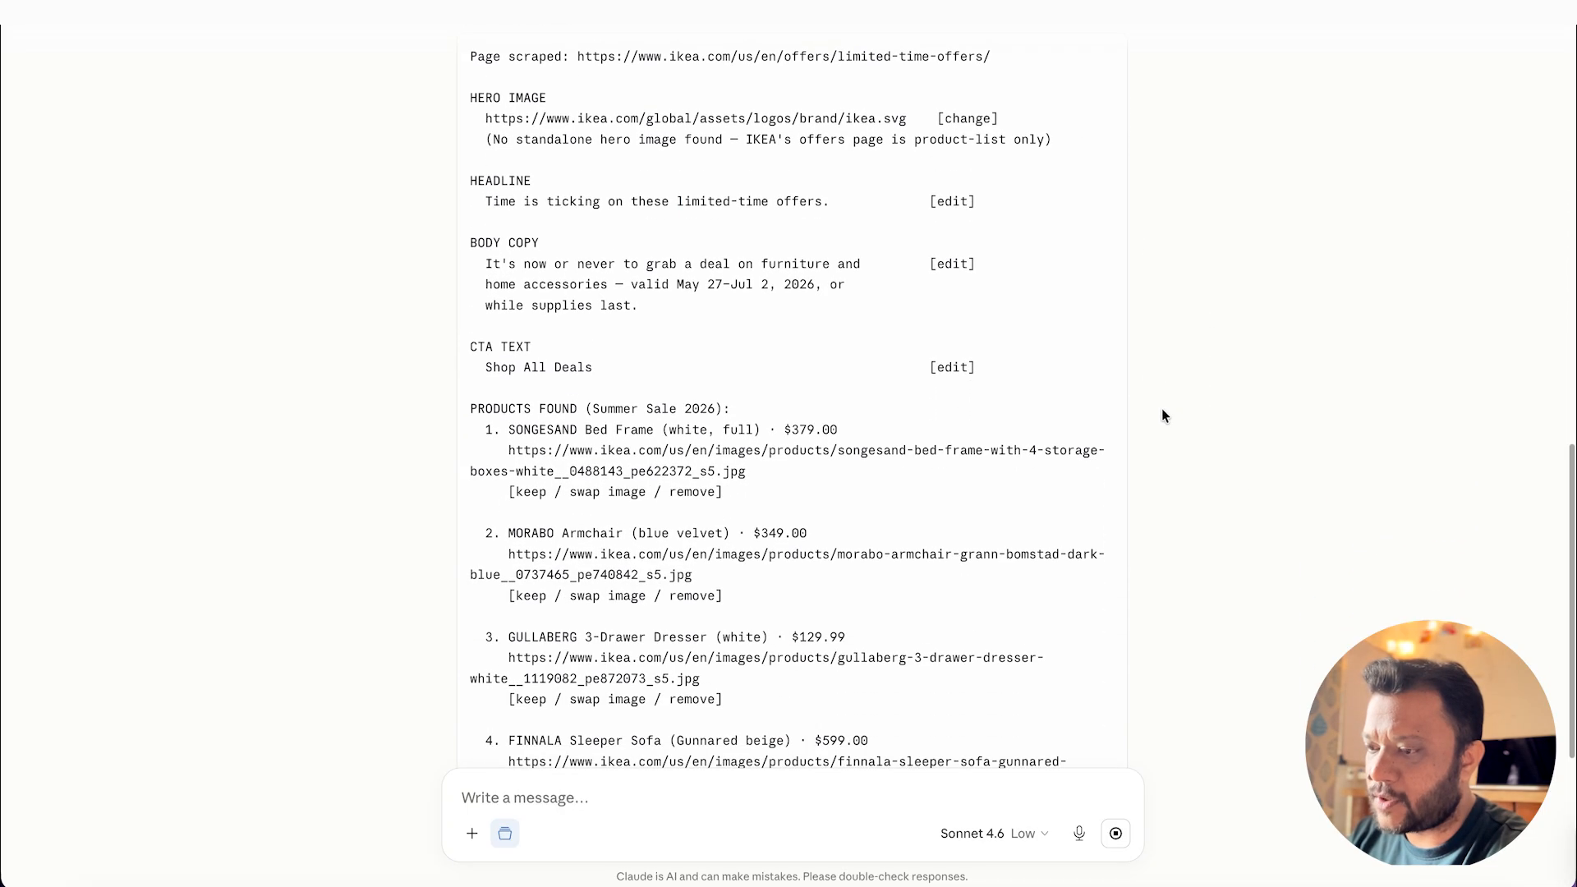
Step: Review the scraped campaign content in Claude's reply, including the body copy, CTA text and products found
{"action": "scroll", "coordinate": [1108, 489], "scroll_direction": "down", "scroll_amount": 3}
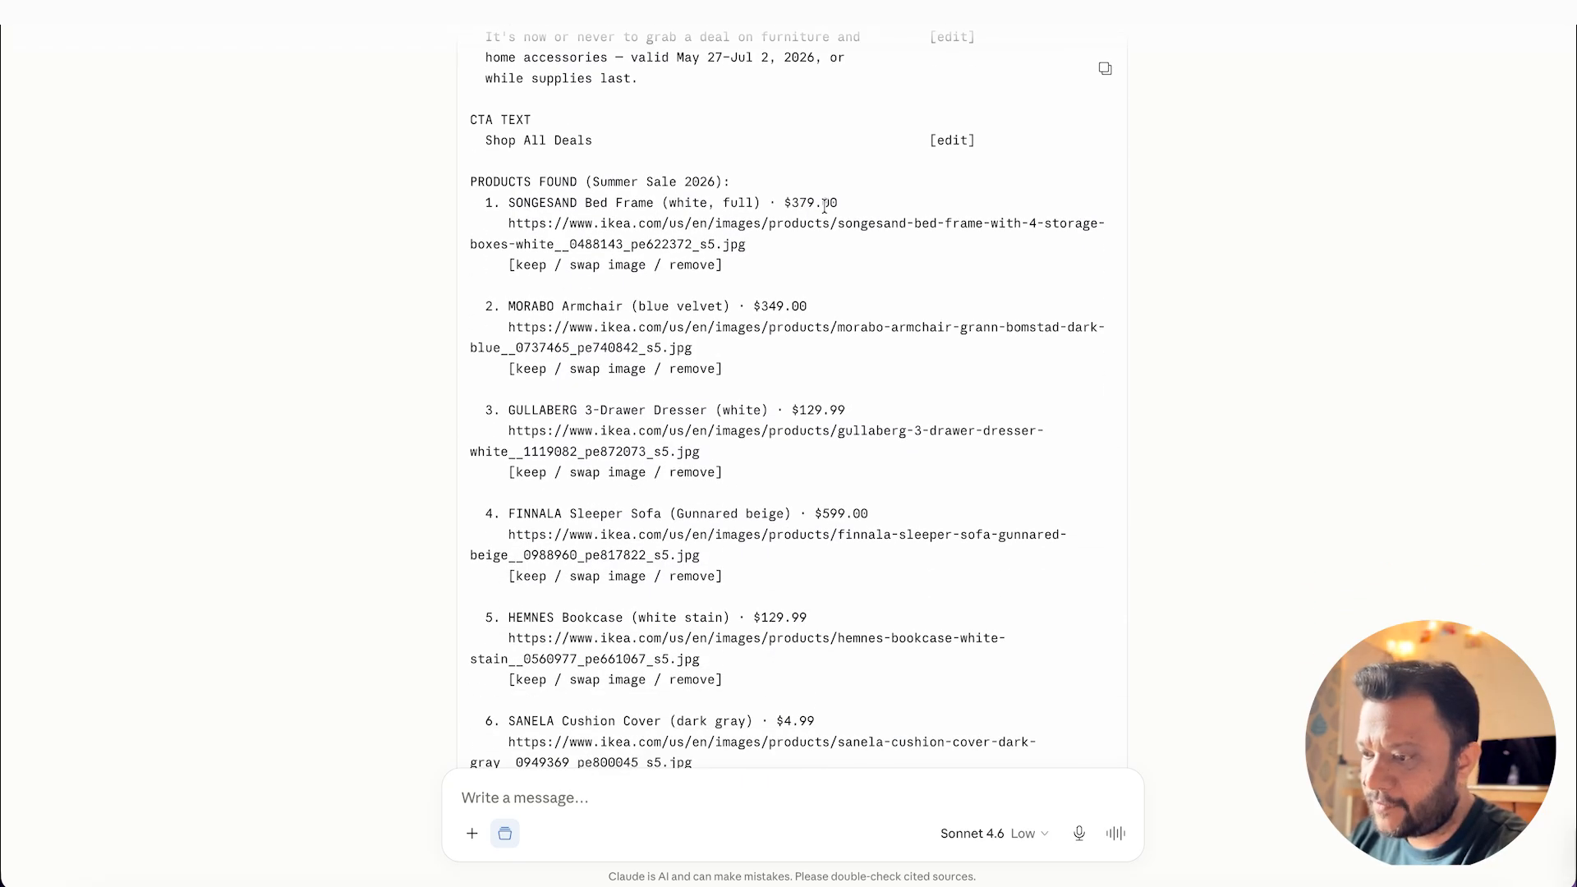
{"action": "scroll", "coordinate": [625, 337], "scroll_direction": "down", "scroll_amount": 2}
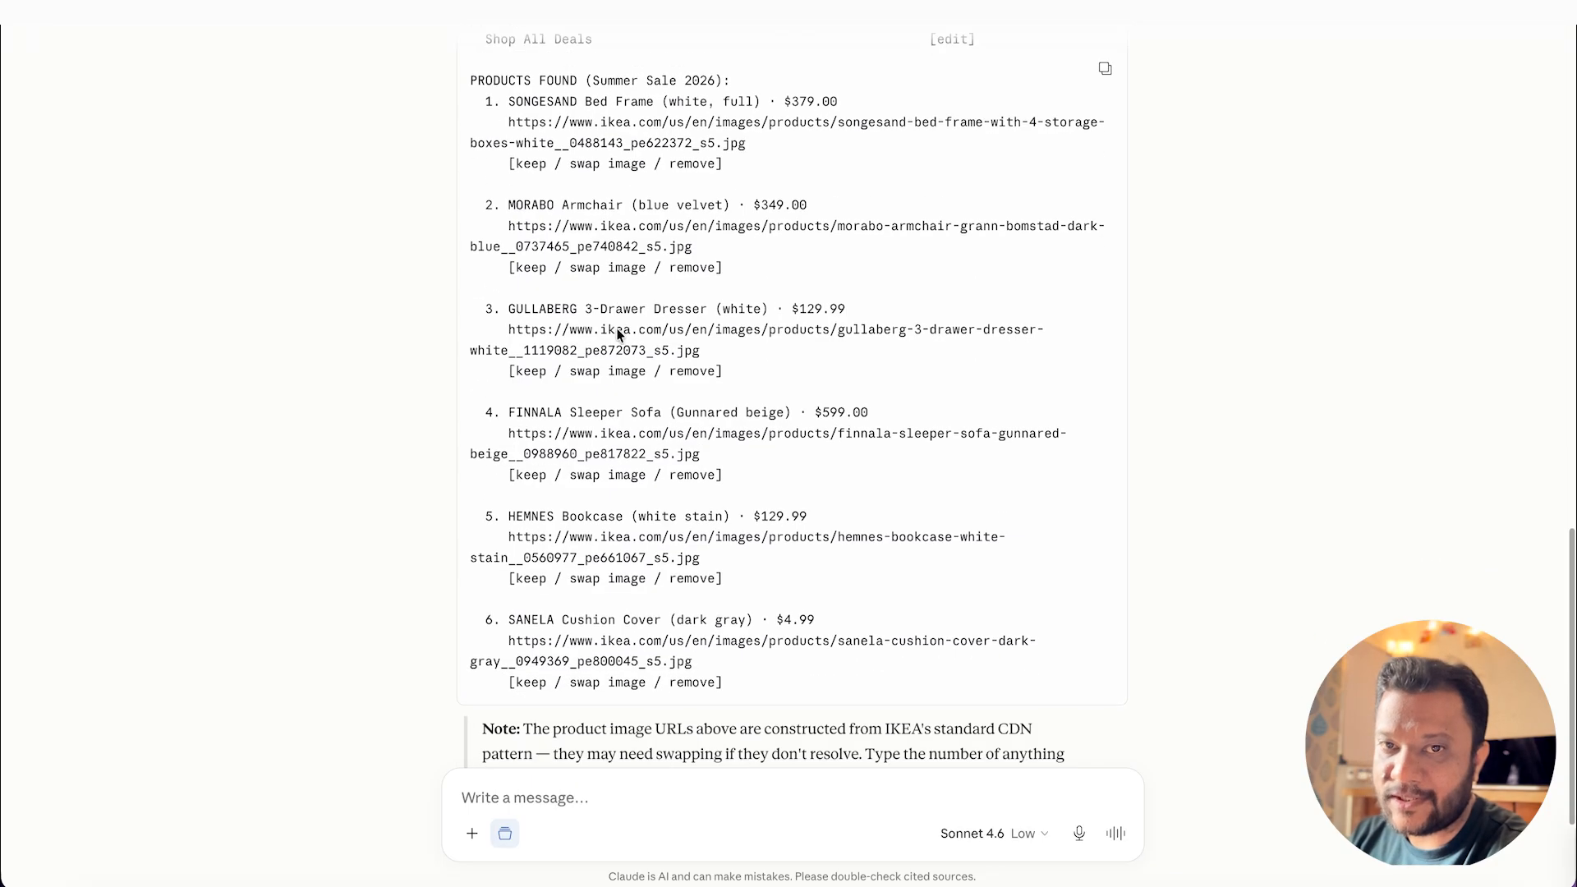
{"action": "scroll", "coordinate": [604, 579], "scroll_direction": "down", "scroll_amount": 2}
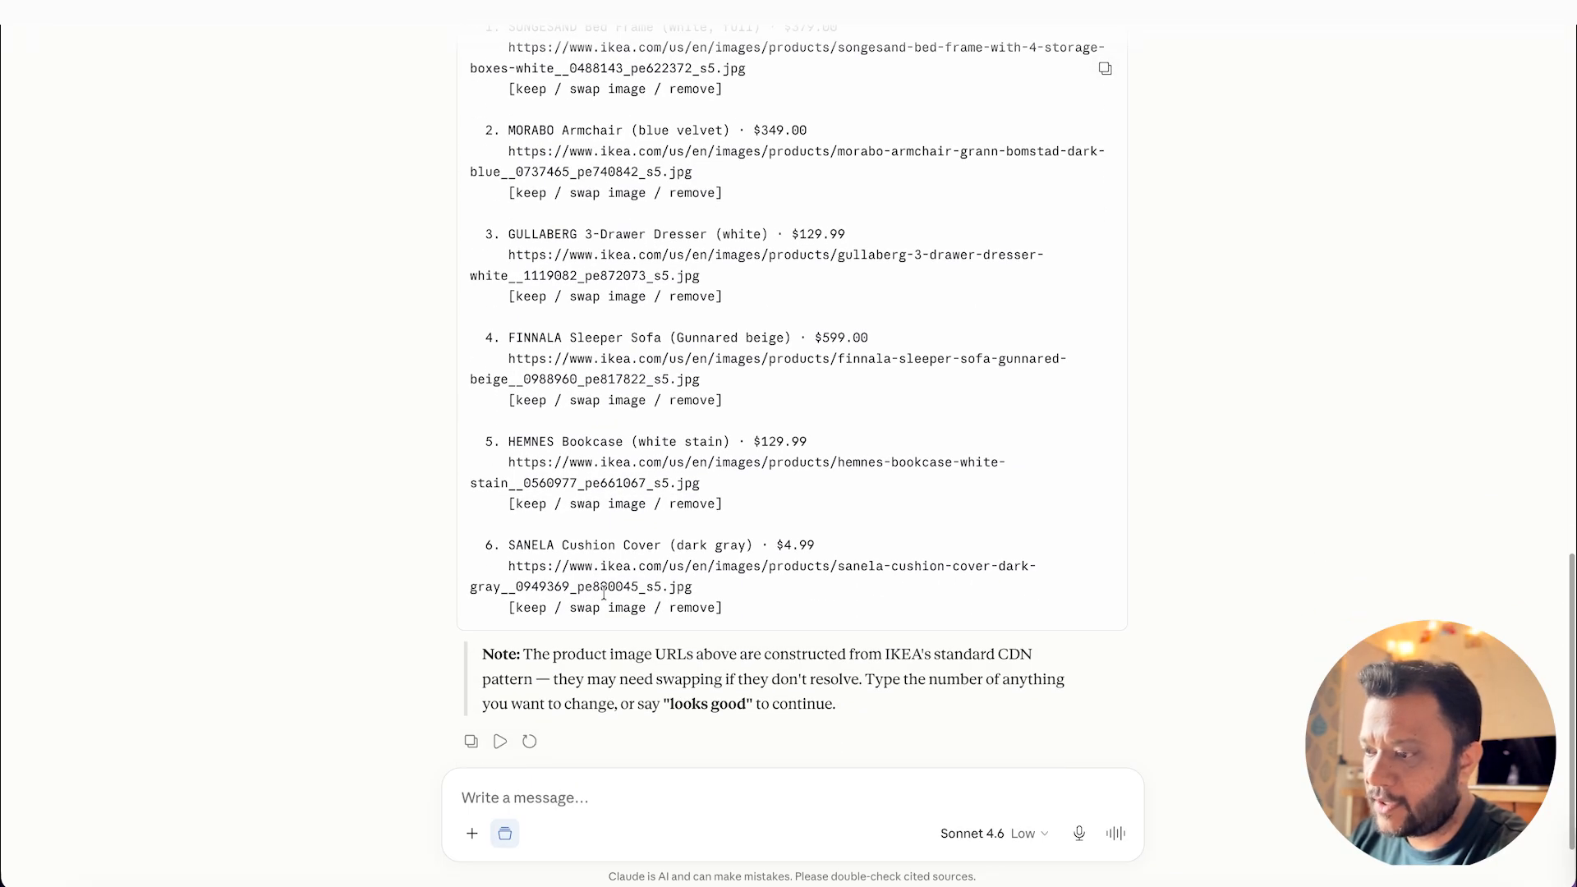
{"action": "scroll", "coordinate": [657, 386], "scroll_direction": "up", "scroll_amount": 1}
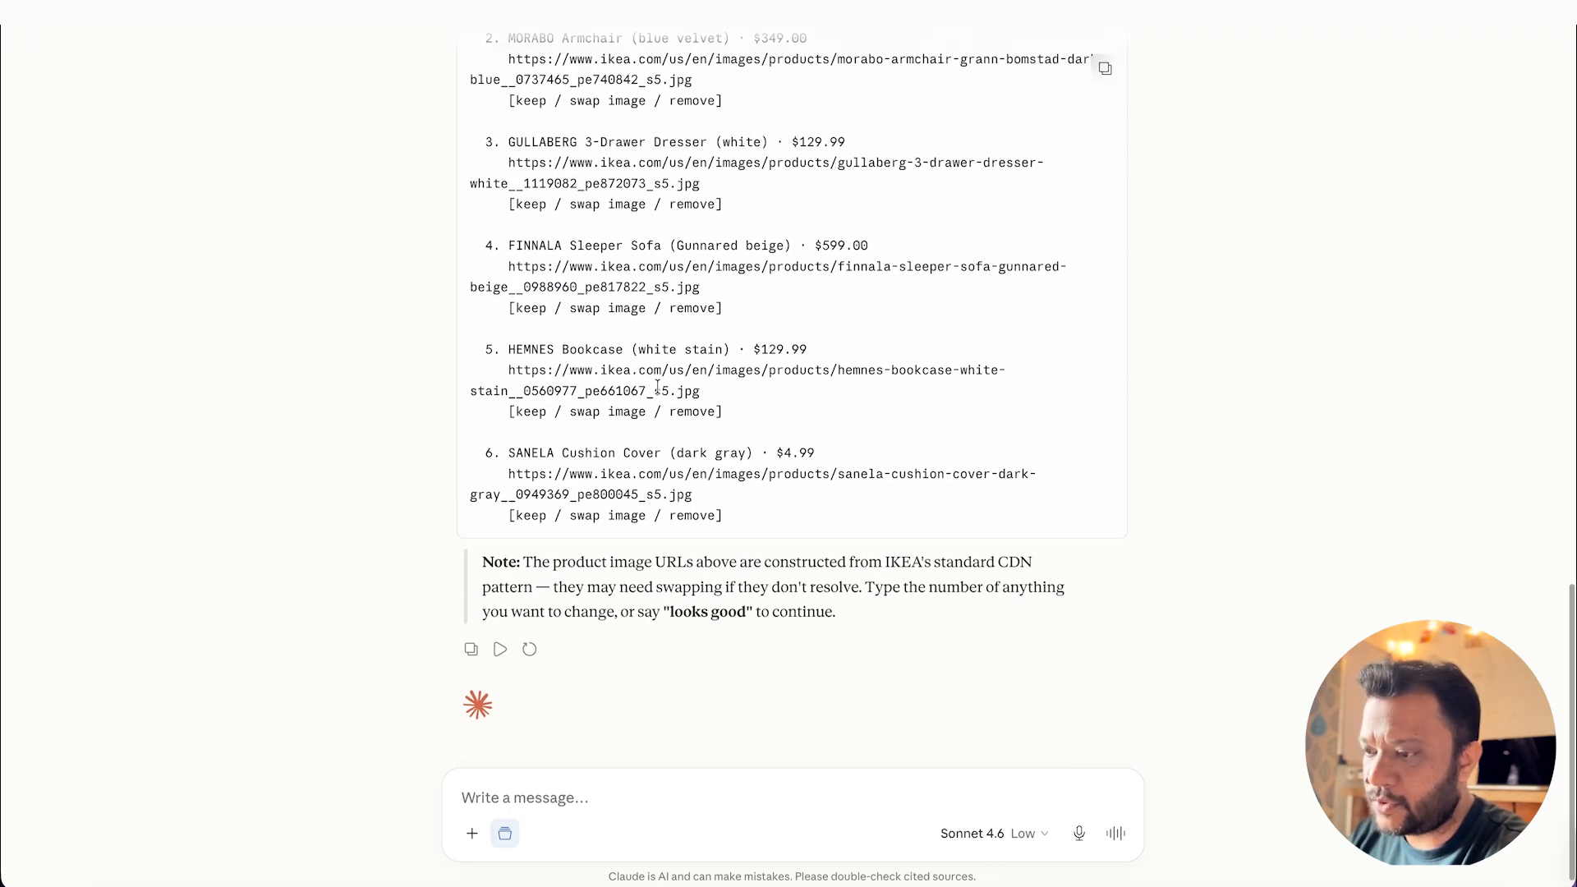
{"action": "scroll", "coordinate": [657, 386], "scroll_direction": "up", "scroll_amount": 3}
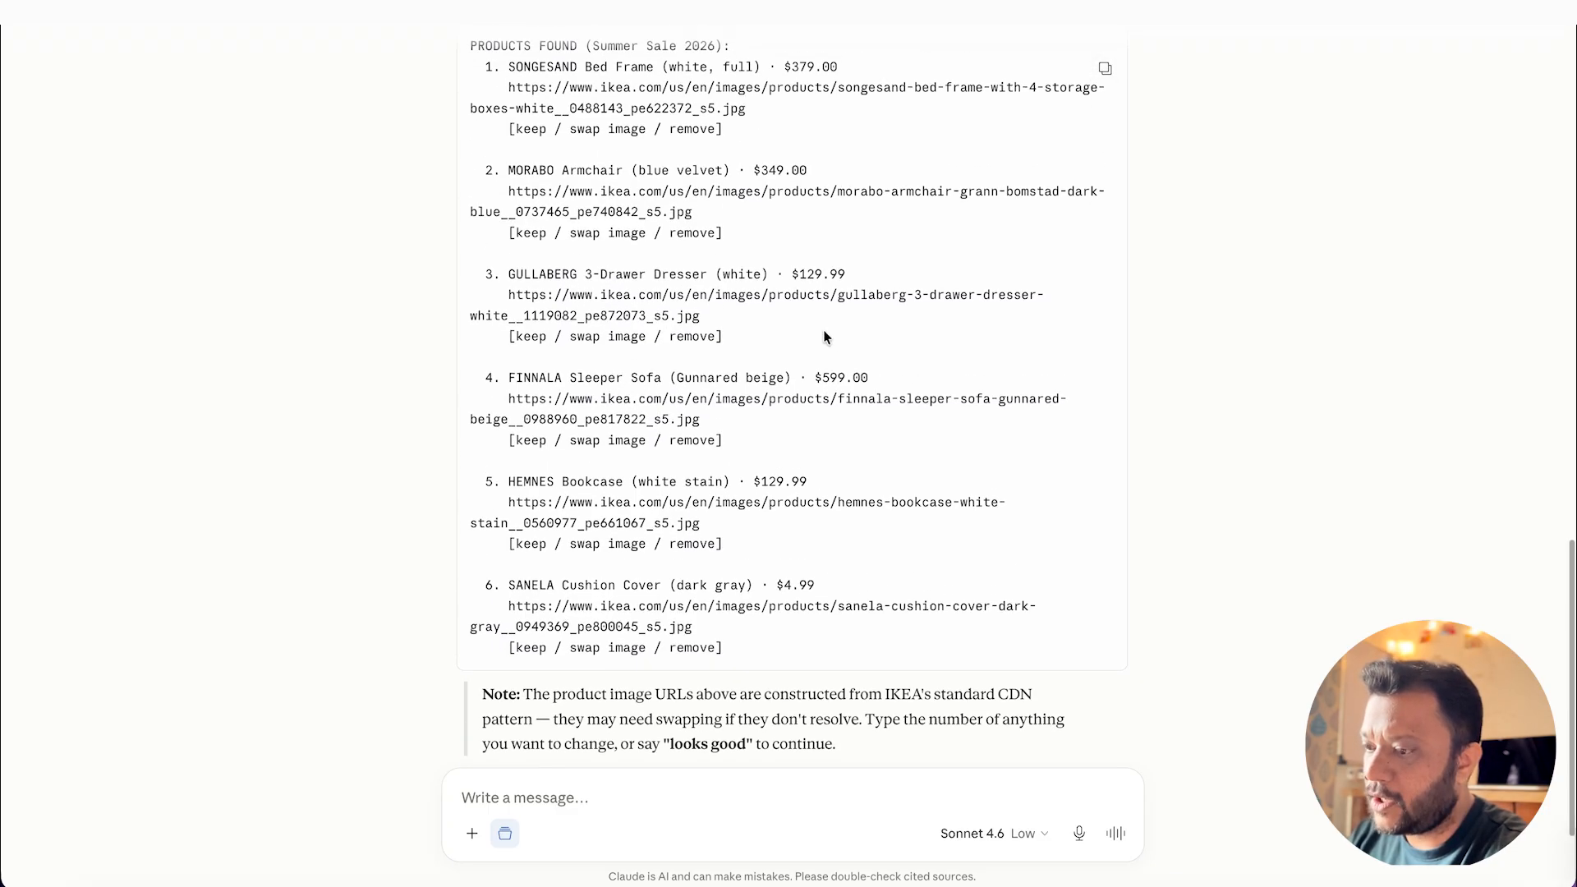
{"action": "scroll", "coordinate": [825, 333], "scroll_direction": "up", "scroll_amount": 5}
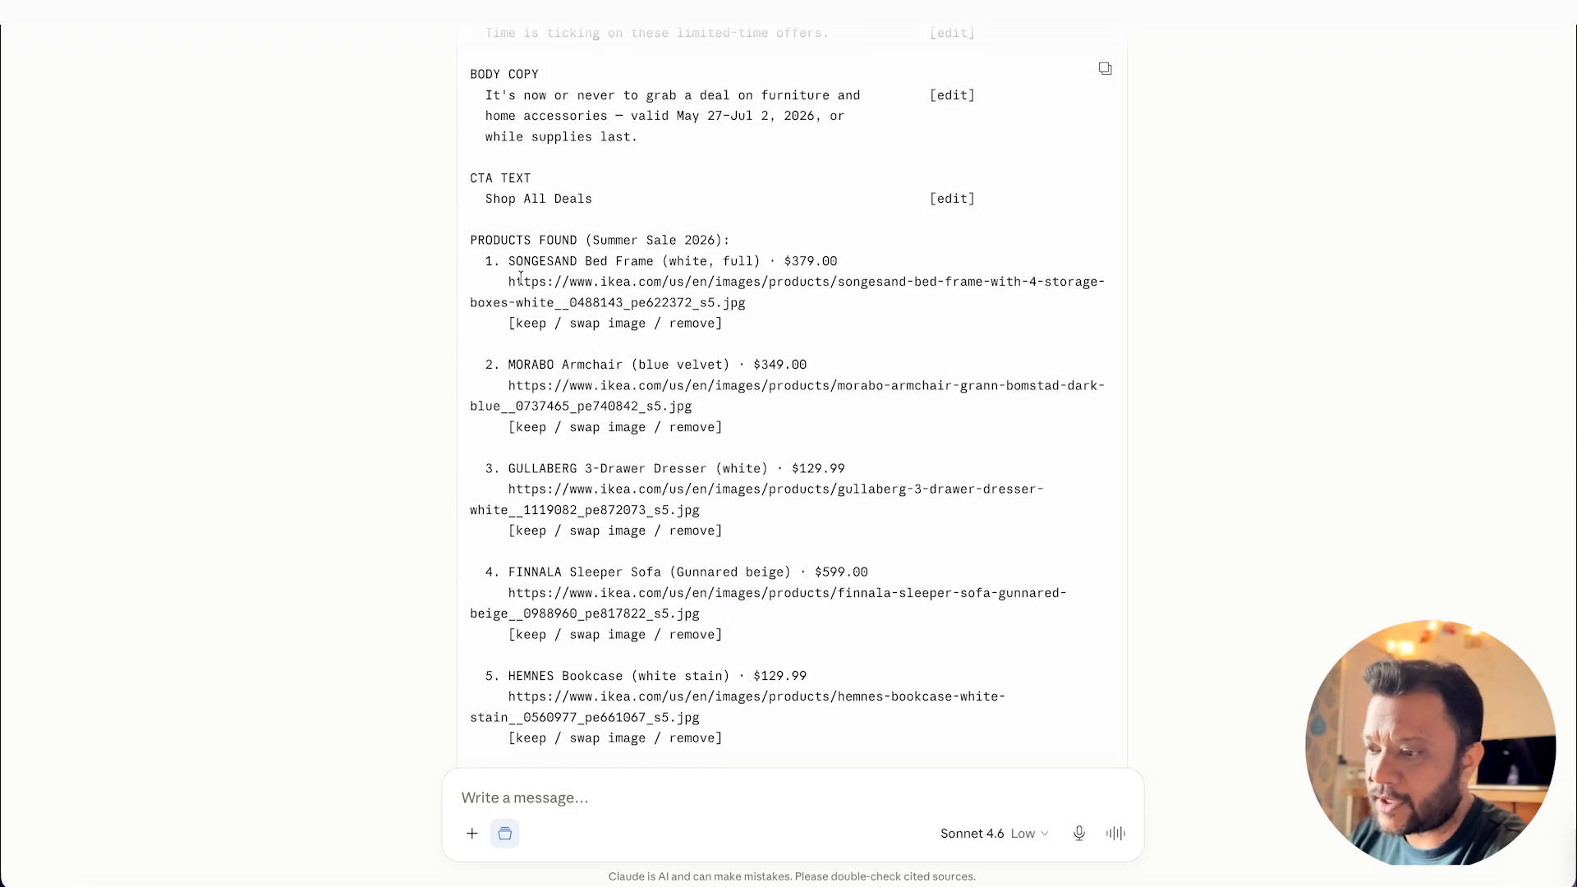
{"action": "scroll", "coordinate": [1043, 504], "scroll_direction": "up", "scroll_amount": 1}
{"action": "scroll", "coordinate": [1043, 507], "scroll_direction": "down", "scroll_amount": 9}
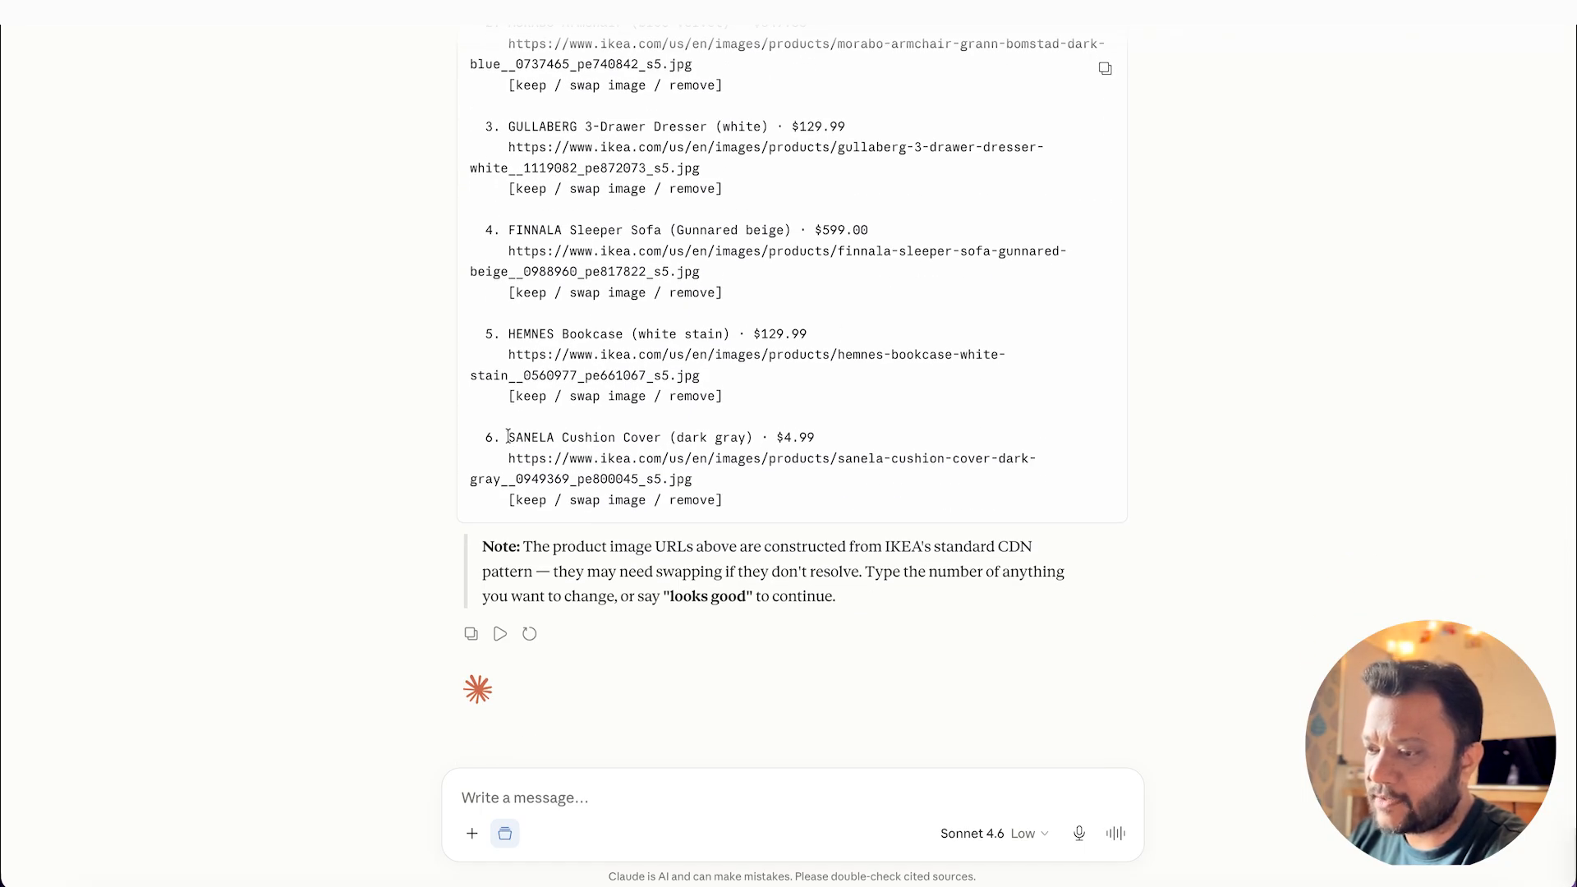
Step: Copy the sixth product's name from the chat and search the IKEA offers page in Chrome for "Cushion Cover"
{"action": "left_click_drag", "start_coordinate": [508, 435], "coordinate": [662, 437]}
{"action": "key", "text": "super+c"}
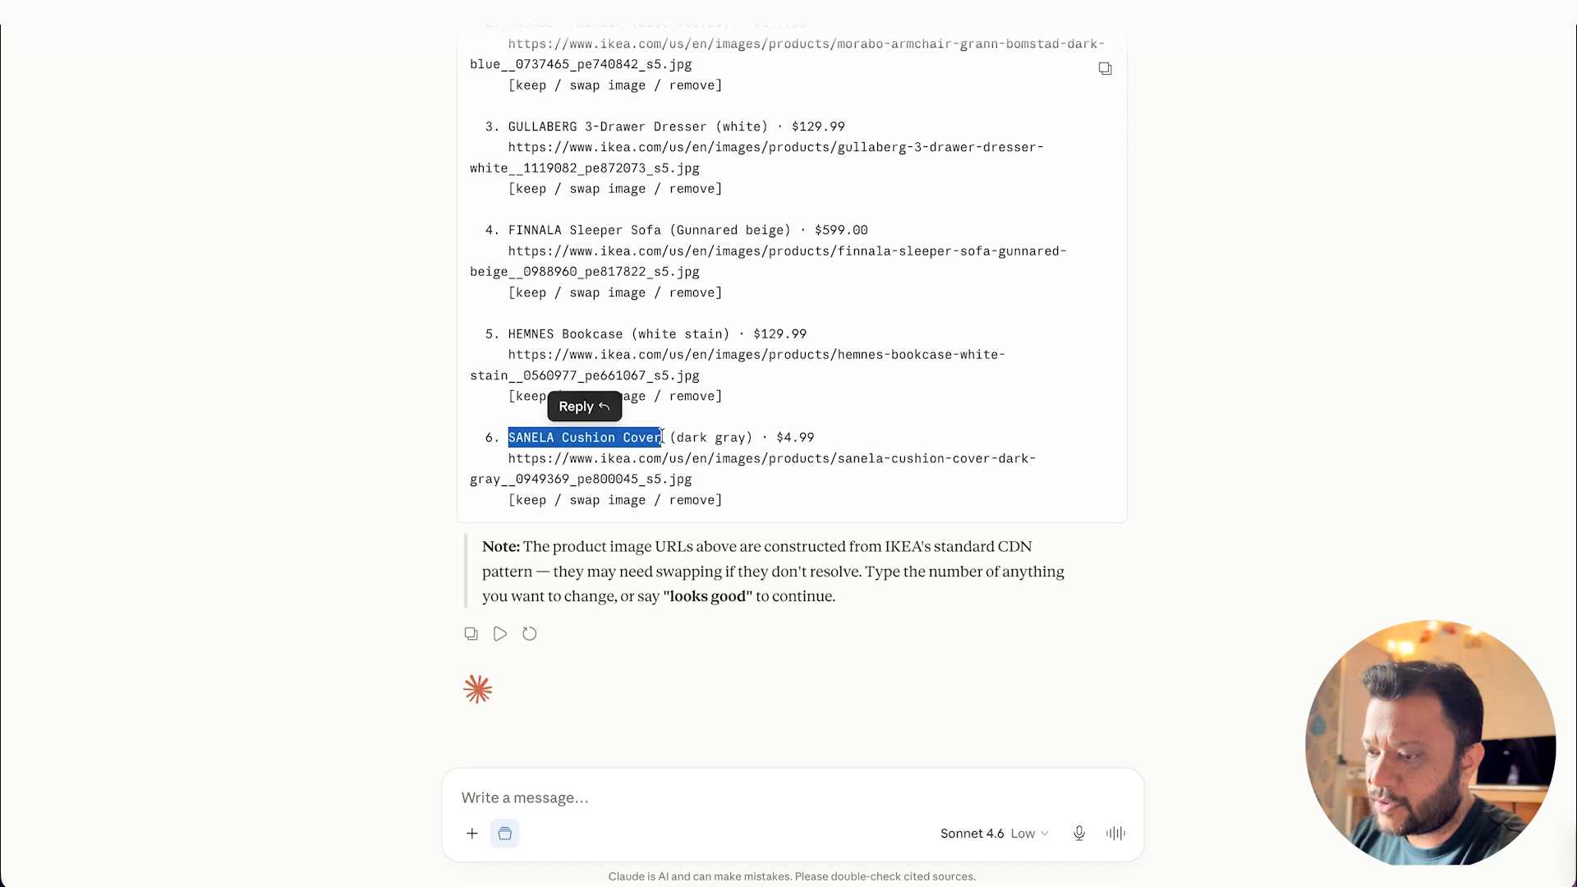
{"action": "left_click", "coordinate": [1193, 438]}
{"action": "key", "text": "super+Tab"}
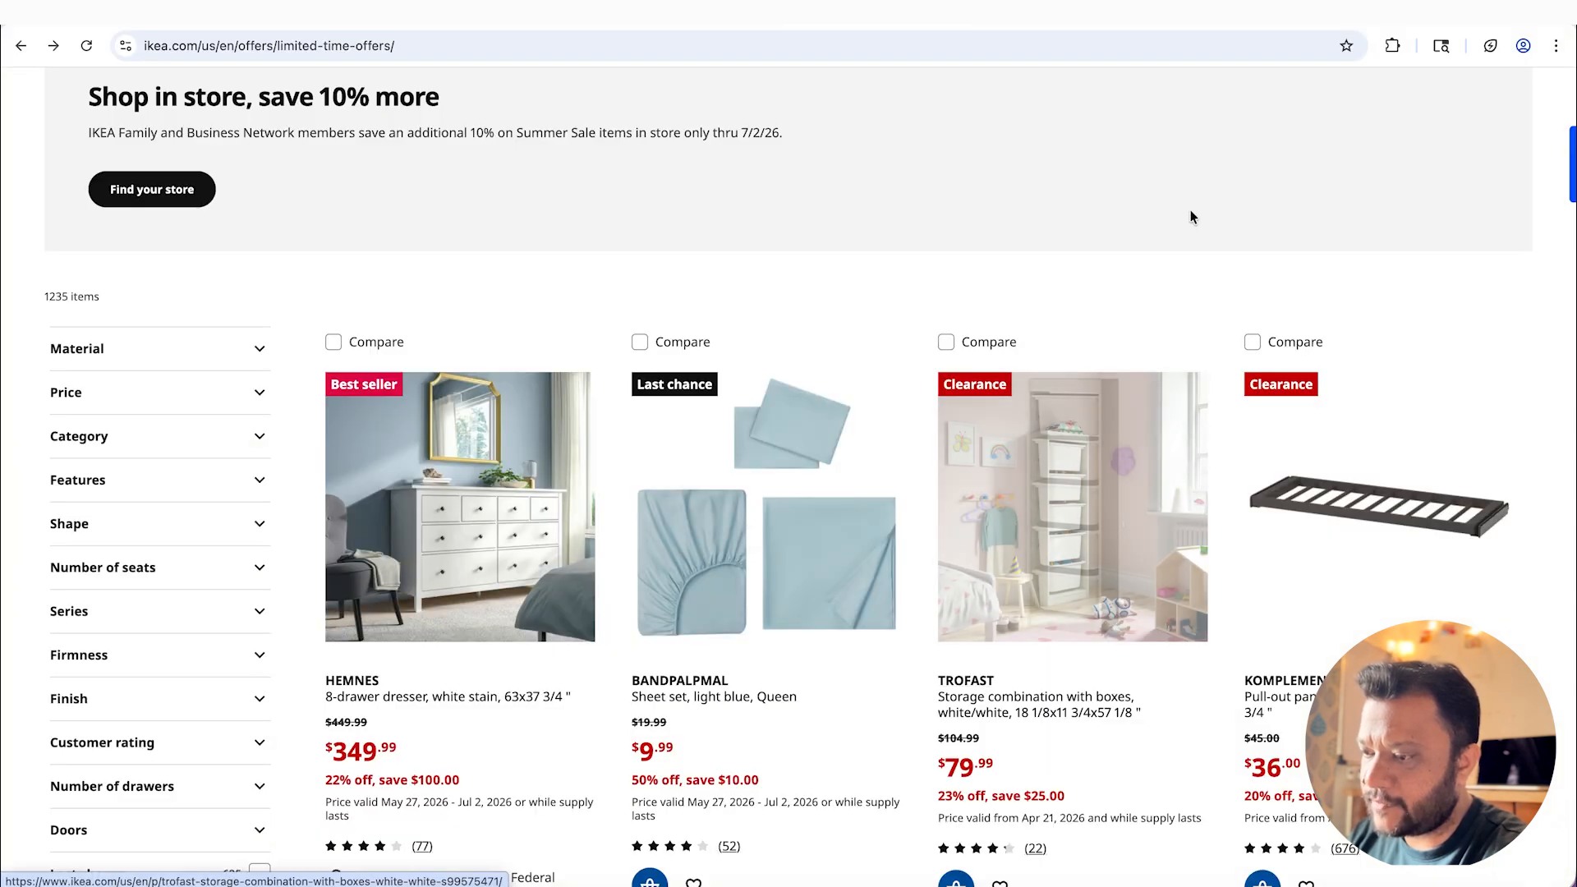
{"action": "key", "text": "super+f"}
{"action": "key", "text": "super+v"}
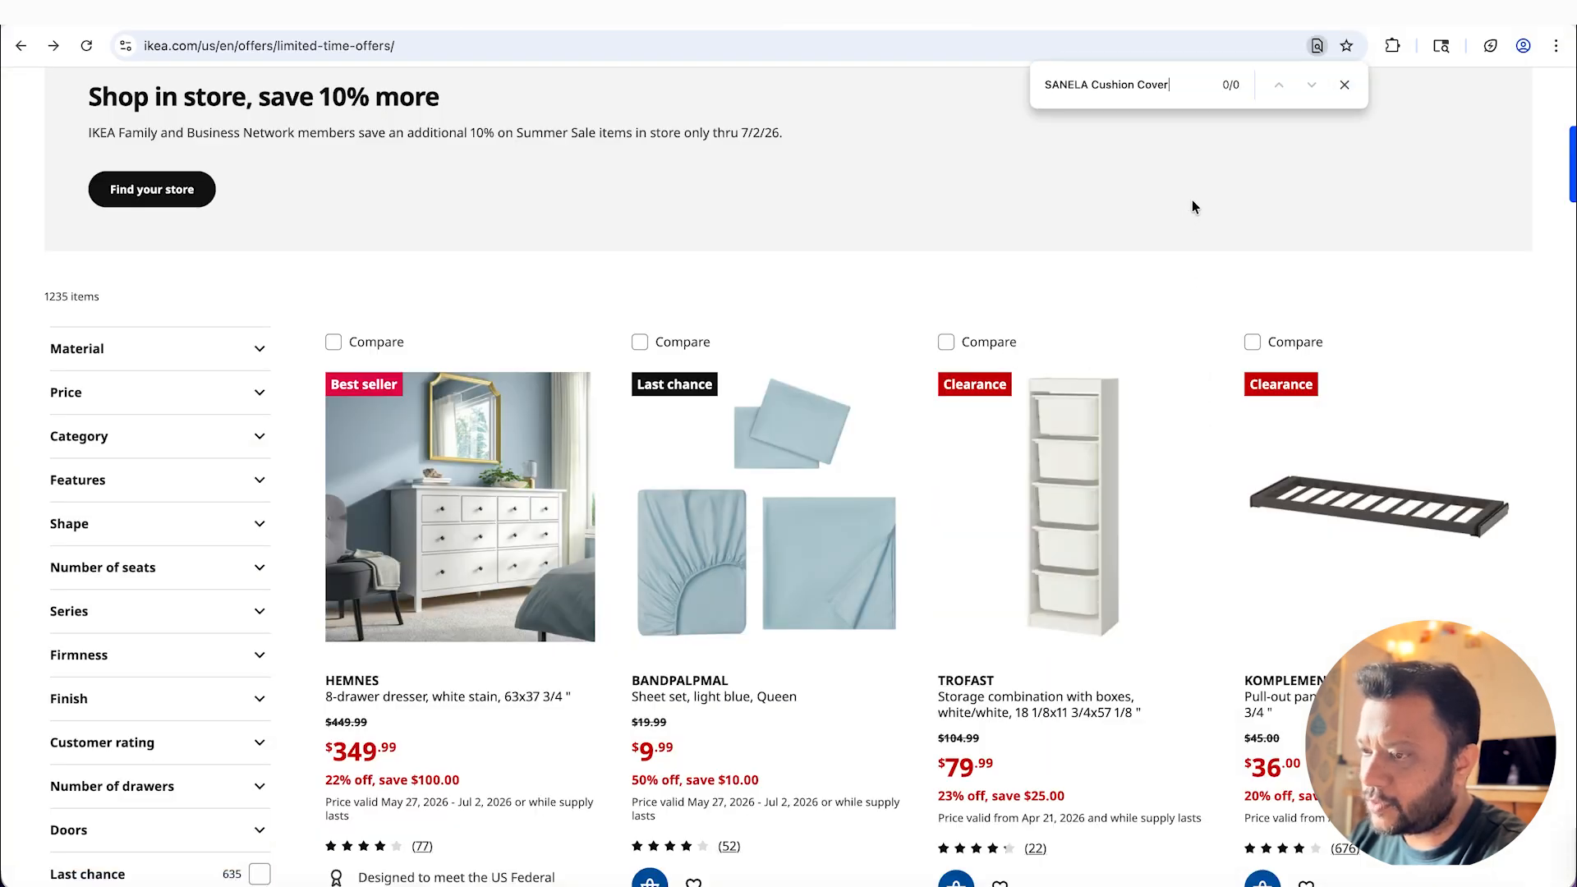
{"action": "left_click_drag", "start_coordinate": [1091, 84], "coordinate": [959, 77]}
{"action": "key", "text": "BackSpace"}
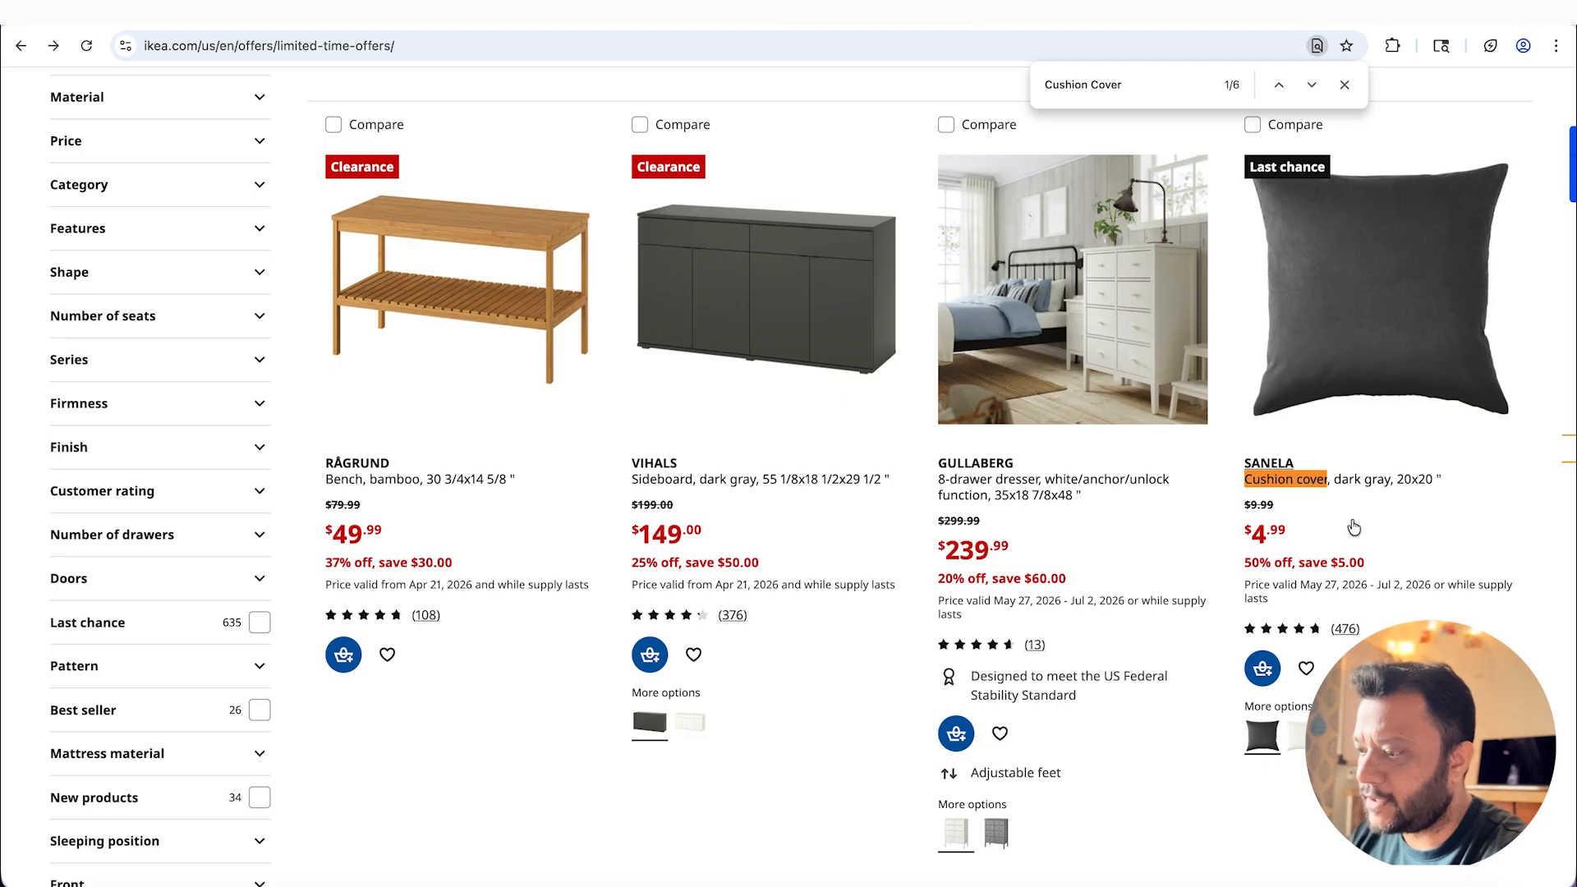
Step: Compare the SANELA cushion cover's price in the Claude product list with its price on the IKEA page in Chrome
{"action": "key", "text": "super+Tab"}
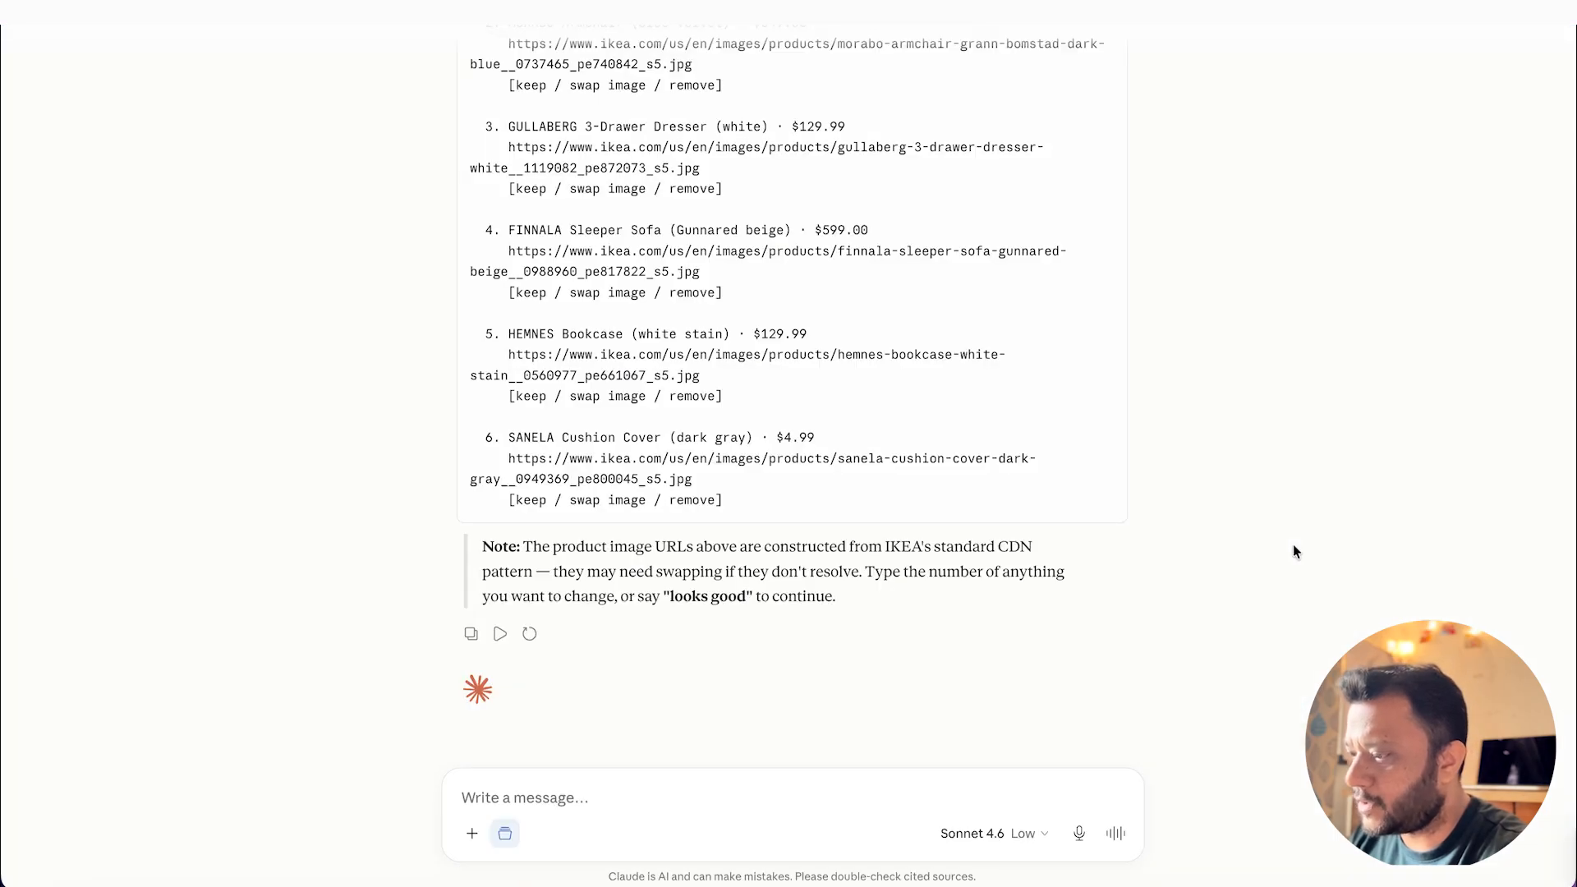
{"action": "left_click_drag", "start_coordinate": [777, 439], "coordinate": [817, 440]}
{"action": "key", "text": "super+Tab"}
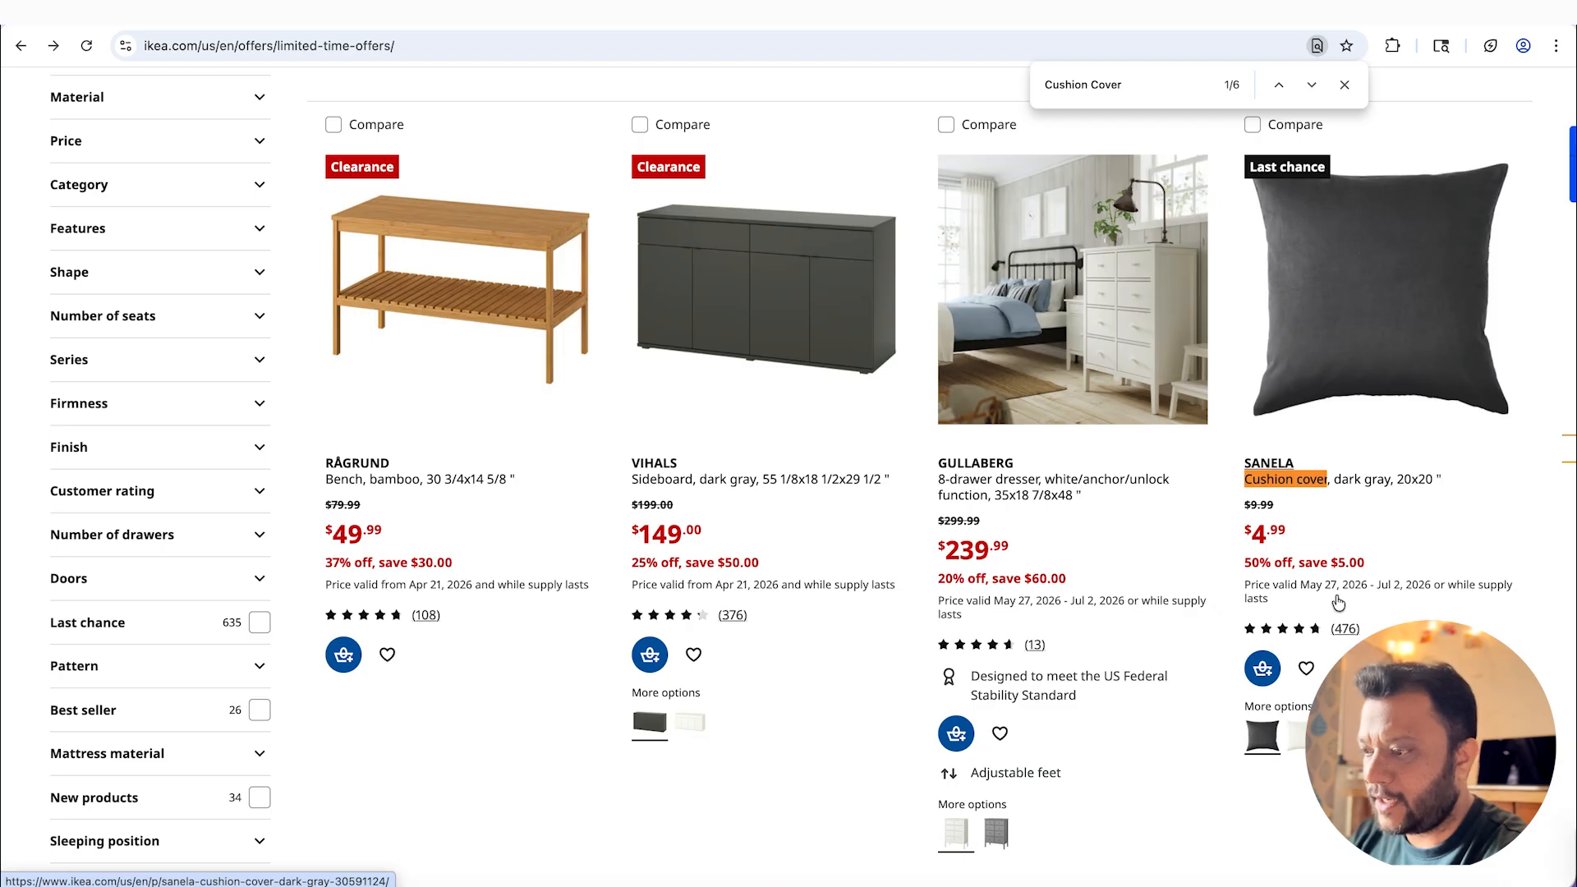
{"action": "key", "text": "super+Tab"}
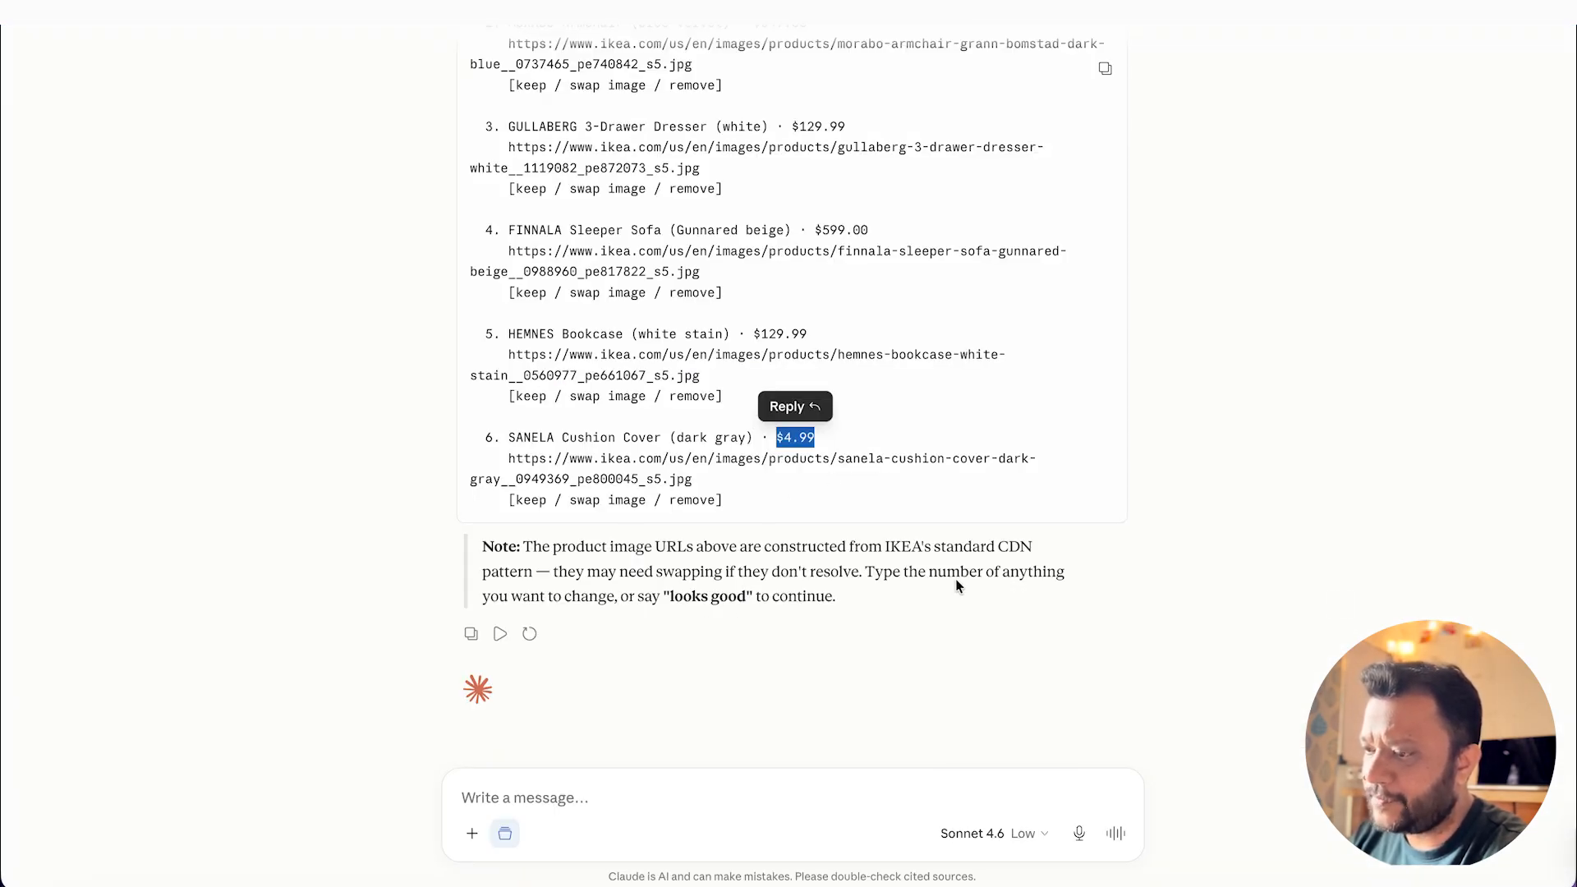
{"action": "left_click_drag", "start_coordinate": [484, 437], "coordinate": [500, 437]}
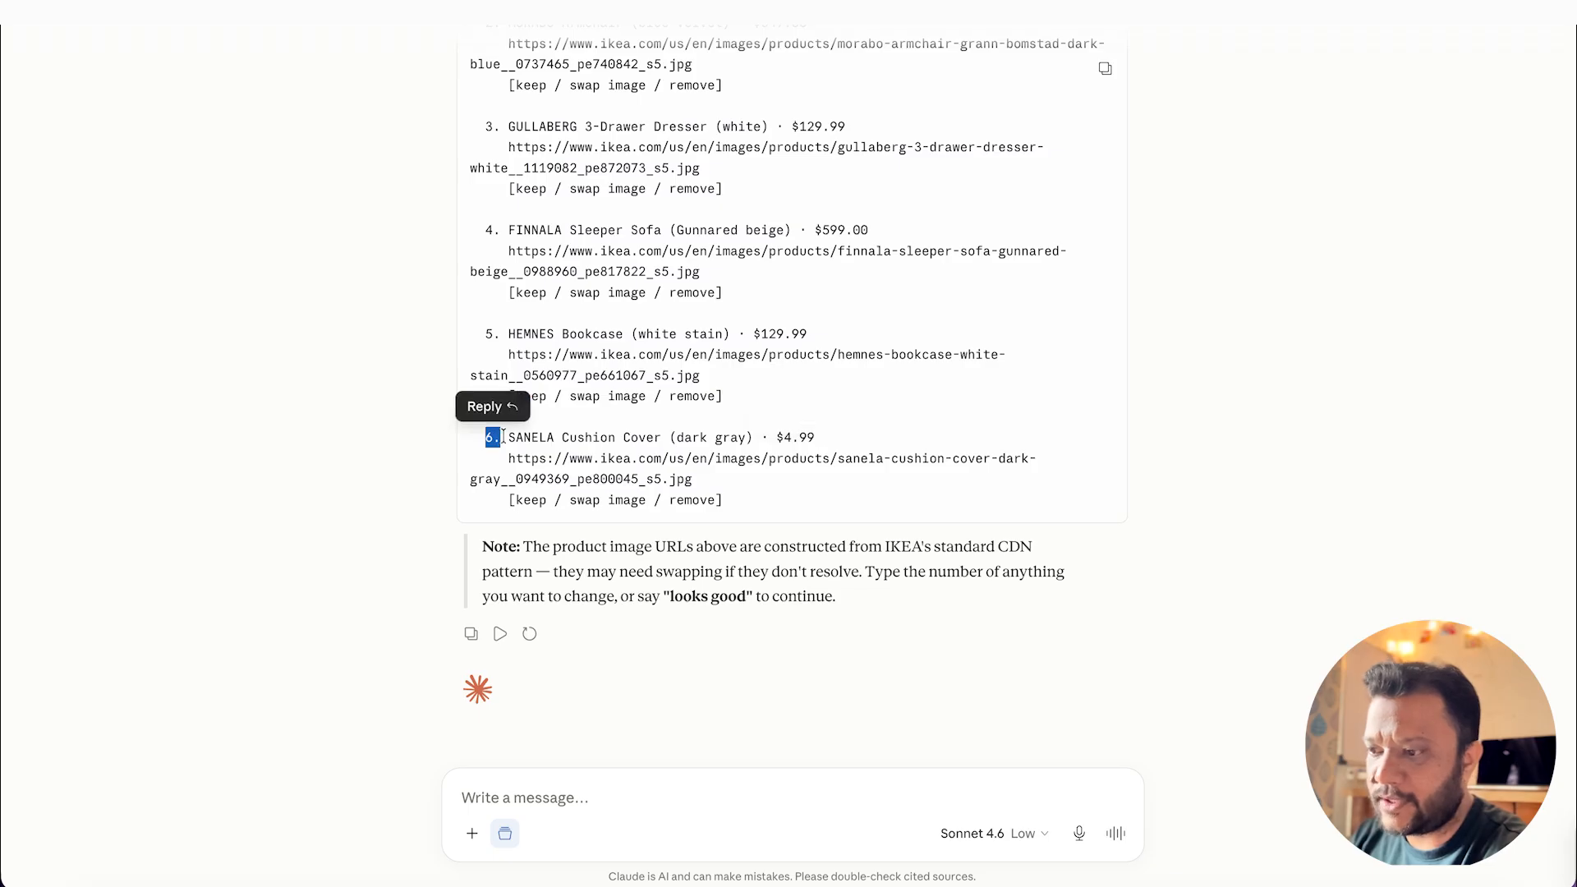
{"action": "left_click", "coordinate": [876, 699]}
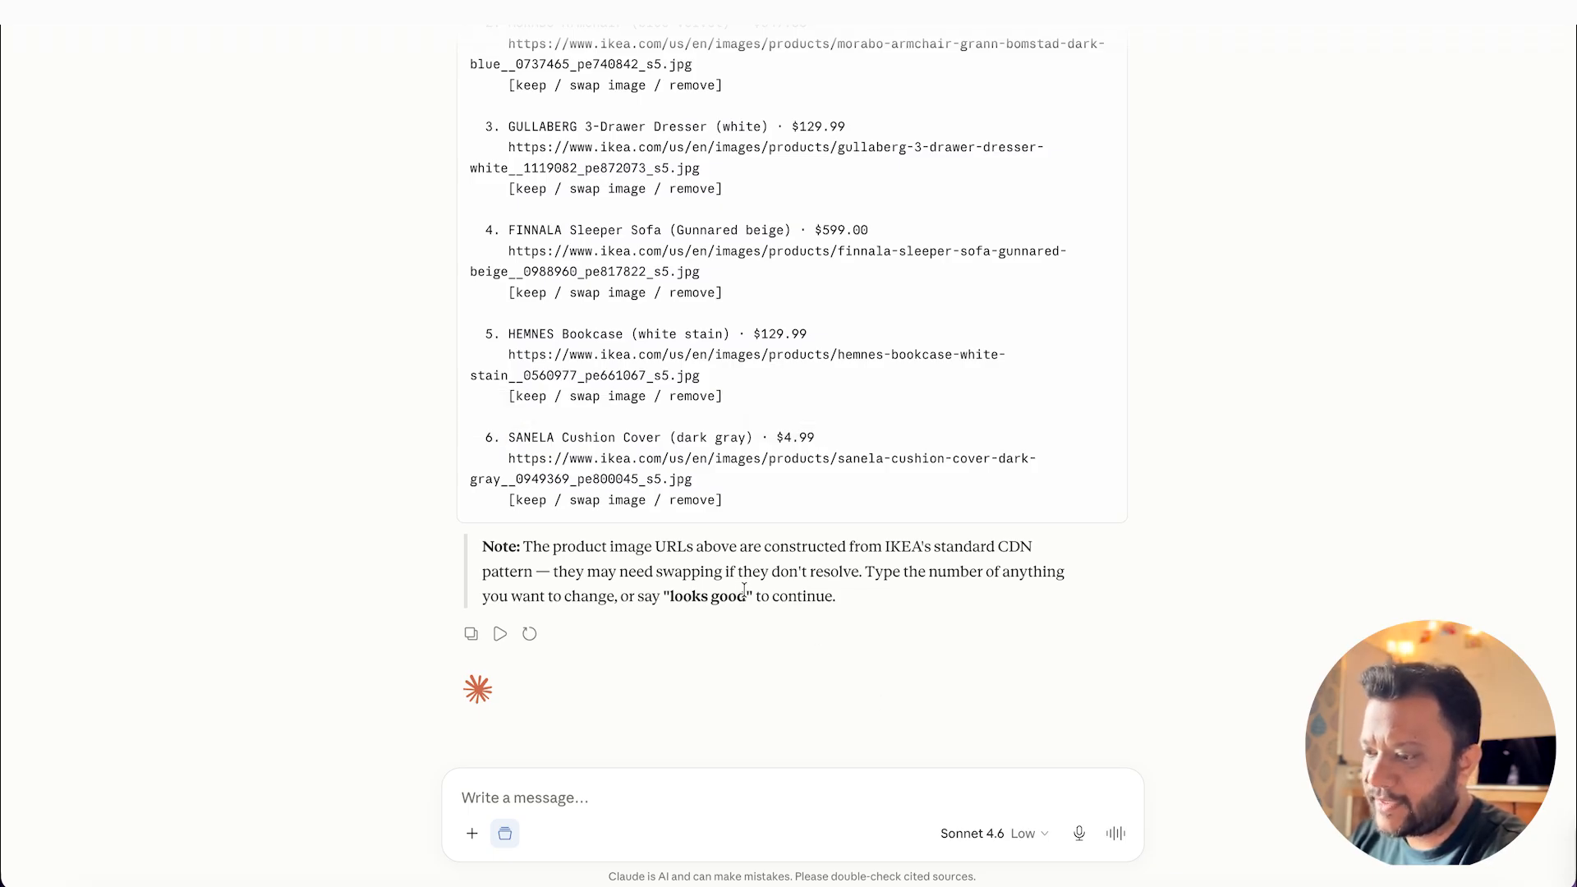
Step: Approve the scraped campaign content by copying "looks good" from Claude's note and sending it as the reply
{"action": "left_click_drag", "start_coordinate": [745, 591], "coordinate": [675, 592]}
{"action": "key", "text": "super+c"}
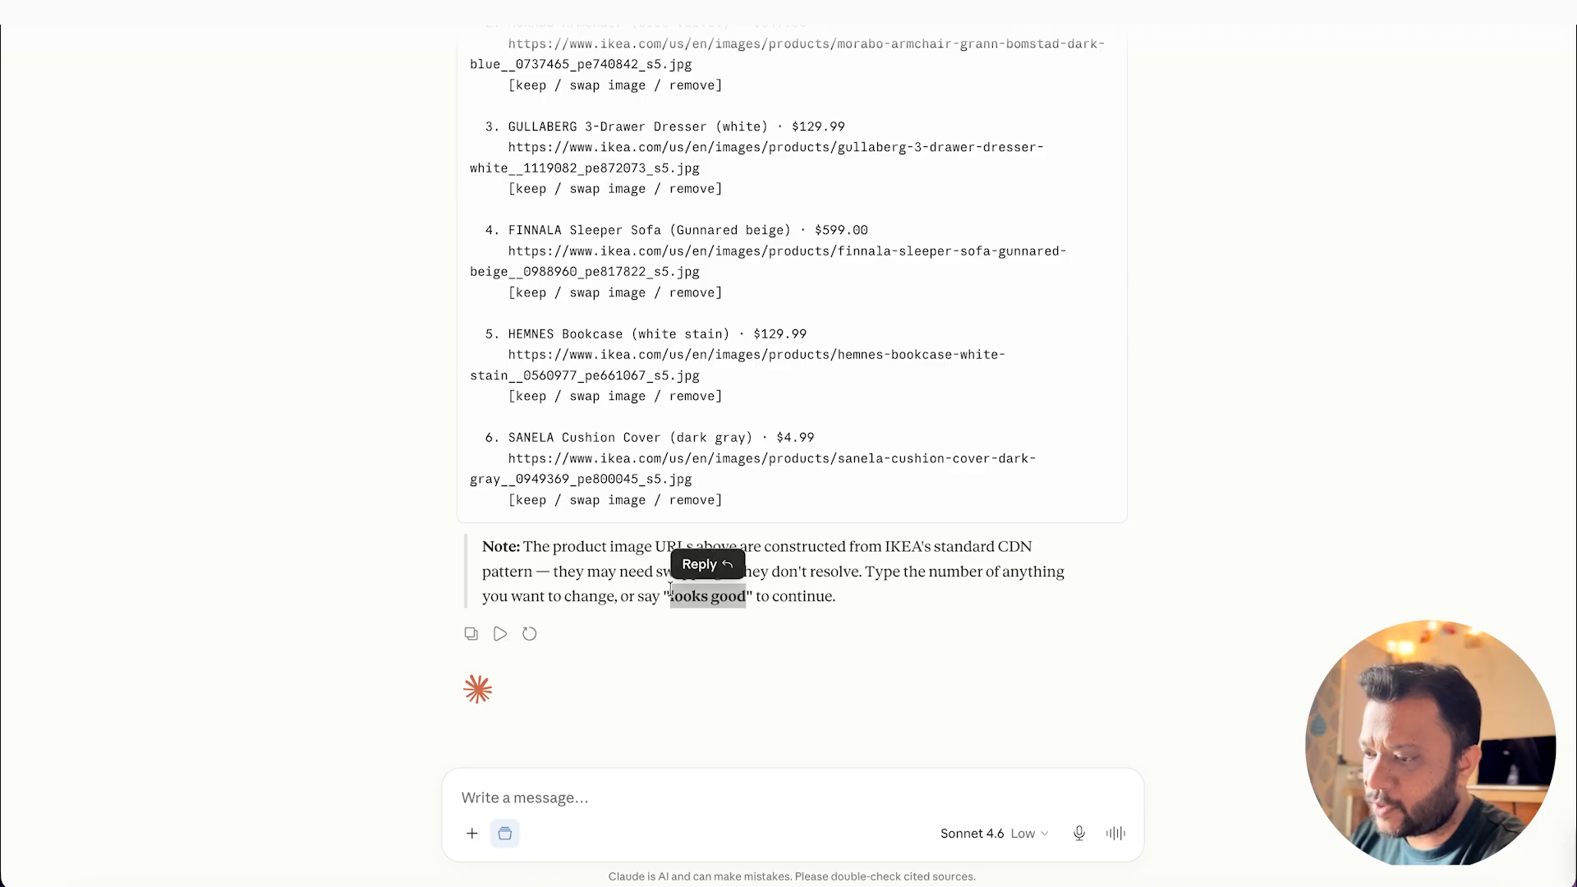
{"action": "left_click", "coordinate": [687, 797]}
{"action": "key", "text": "super+v"}
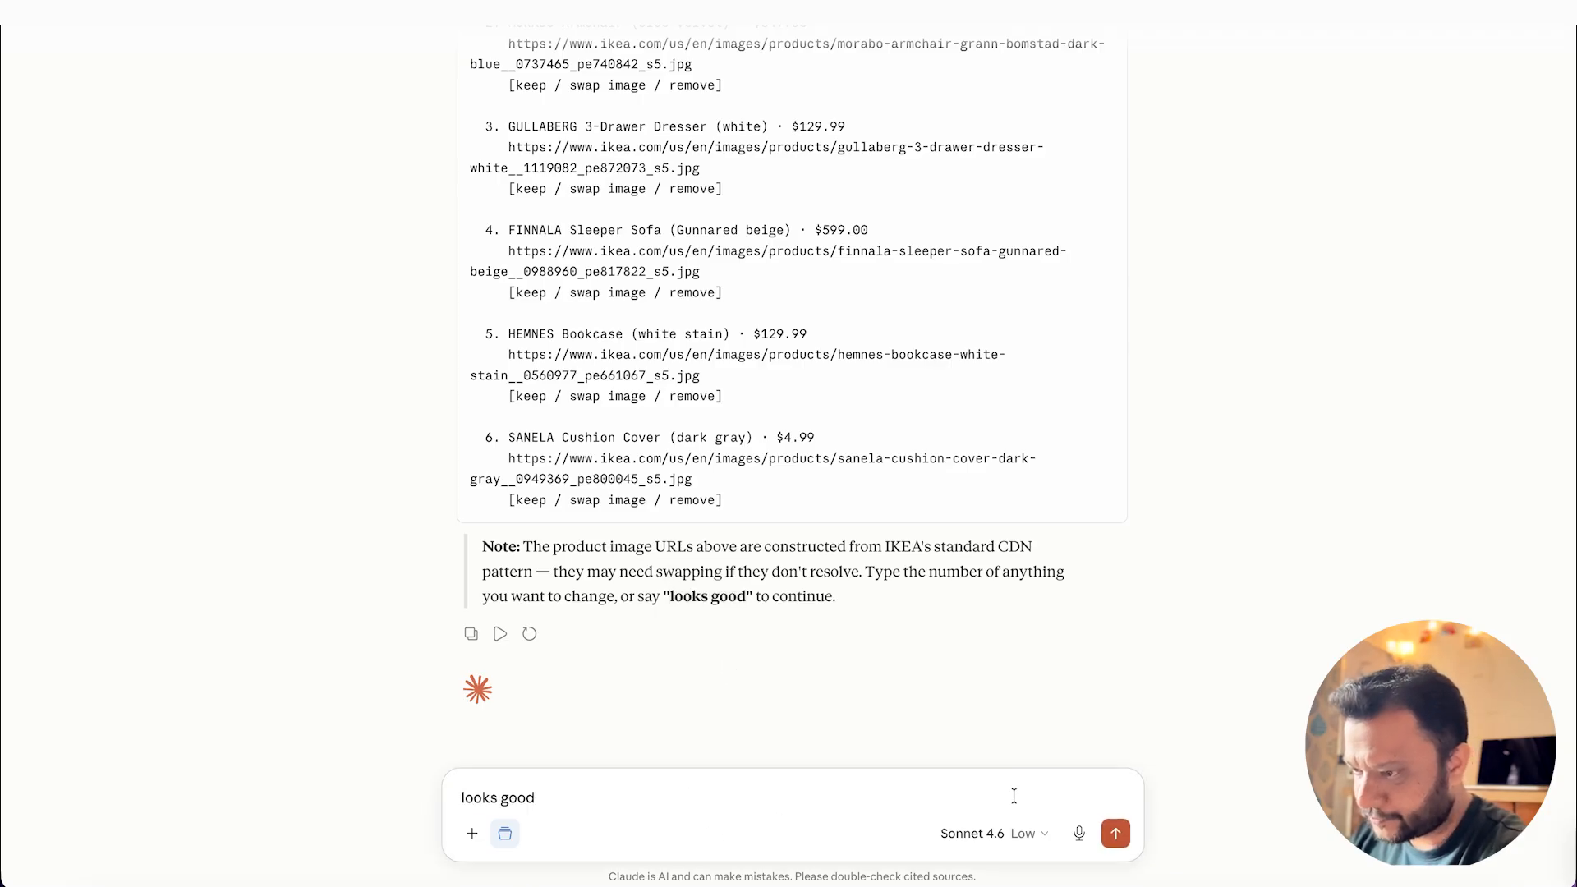
{"action": "key", "text": "Return"}
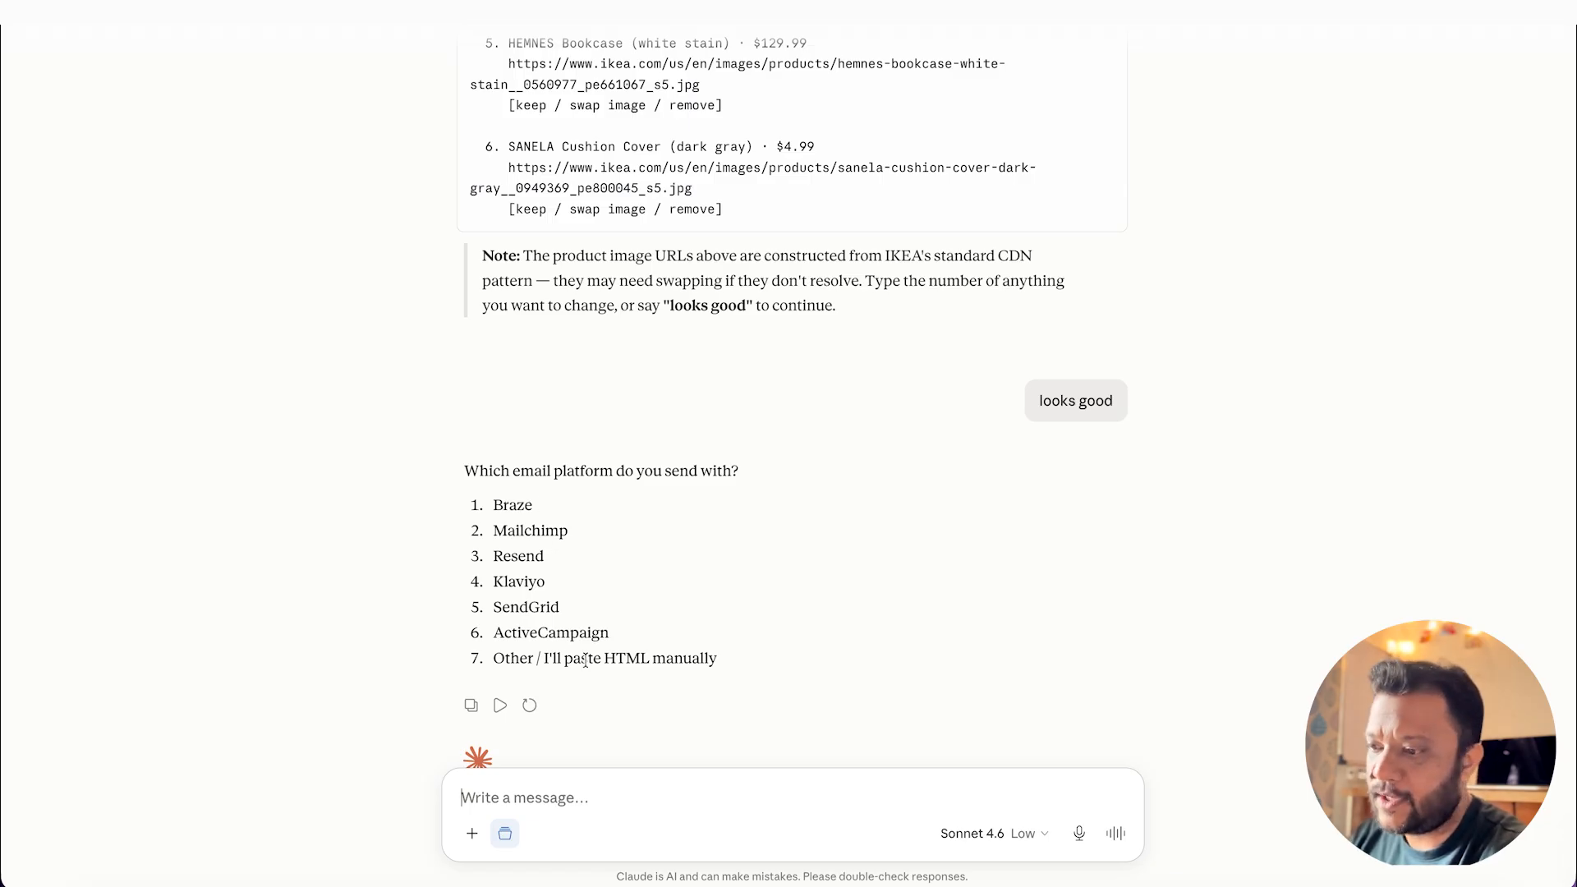
Step: Choose Resend as the email platform by replying "3"
{"action": "left_click_drag", "start_coordinate": [492, 556], "coordinate": [563, 559]}
{"action": "left_click", "coordinate": [593, 556]}
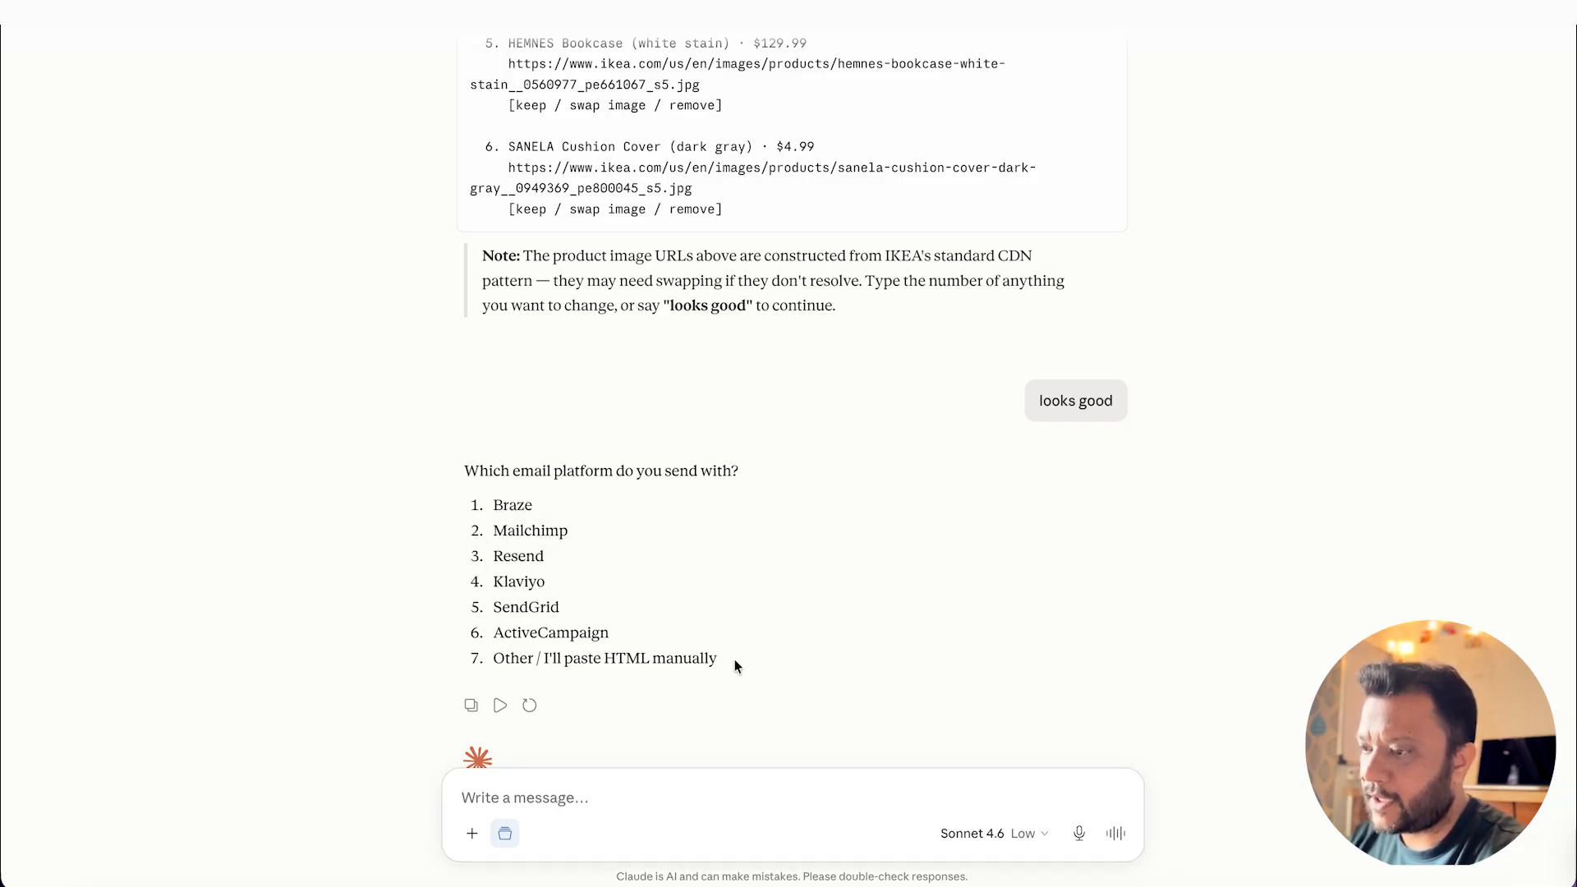
{"action": "type", "text": "3"}
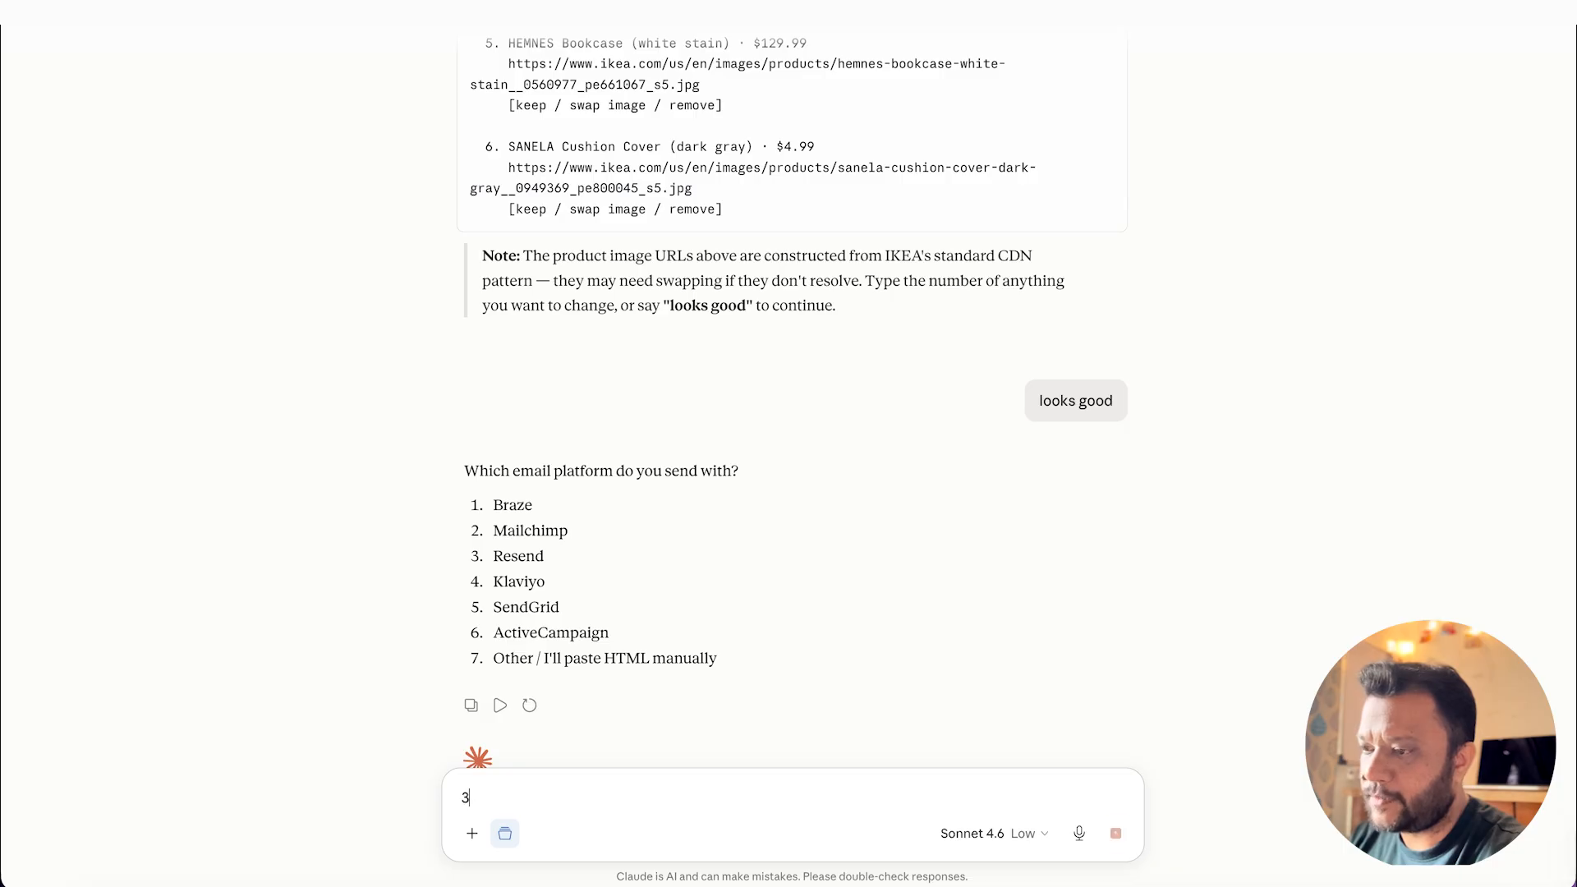
{"action": "key", "text": "Return"}
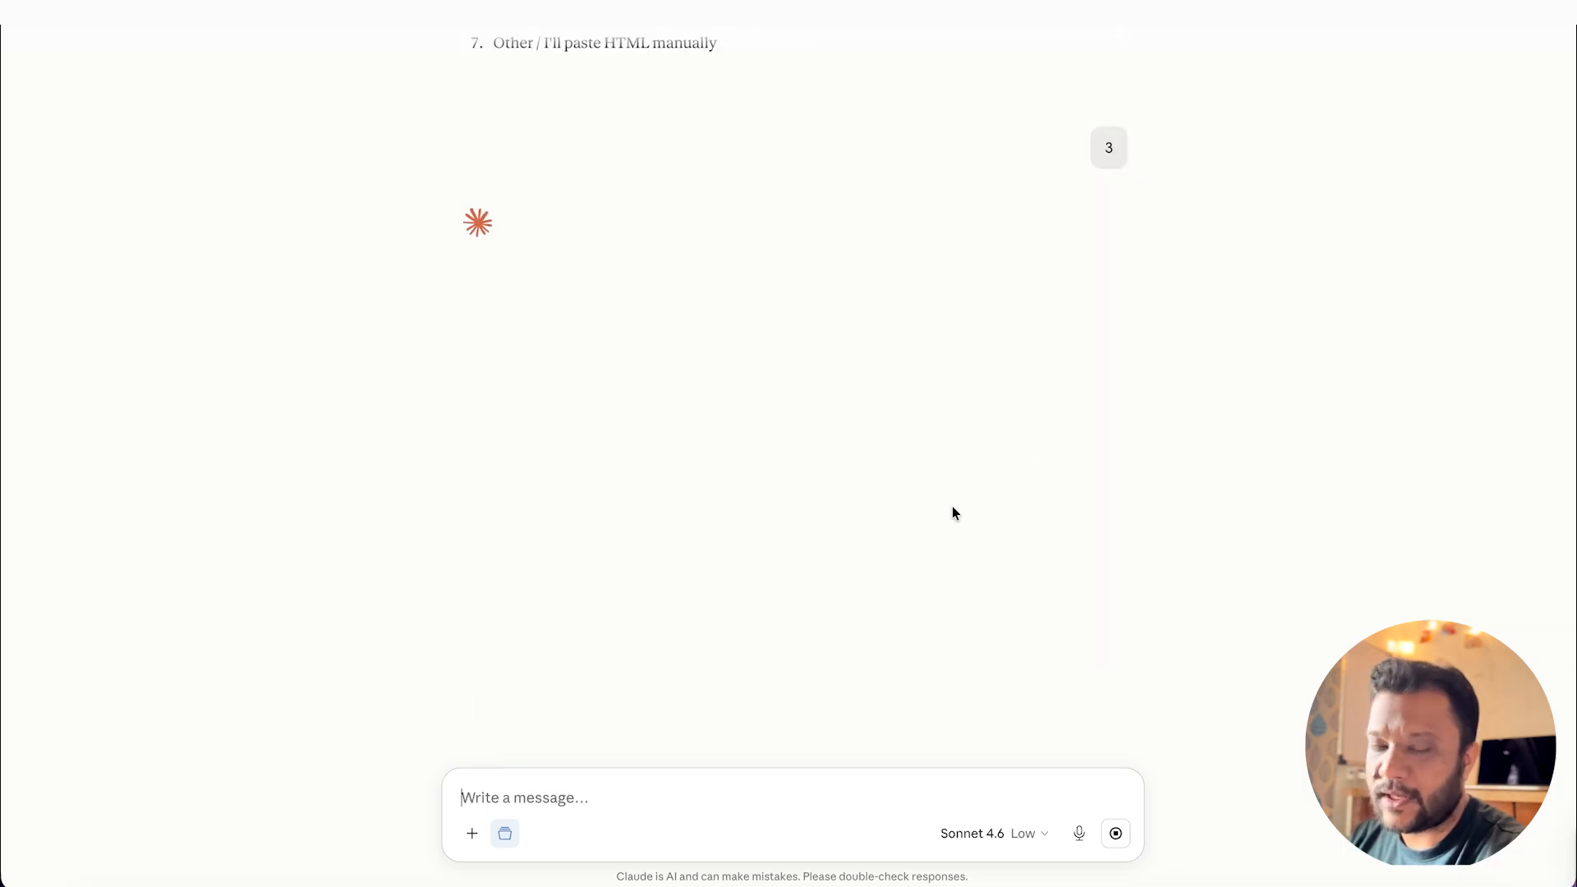
Step: Decline to add a Resend API key by replying "skip"
{"action": "type", "text": "3"}
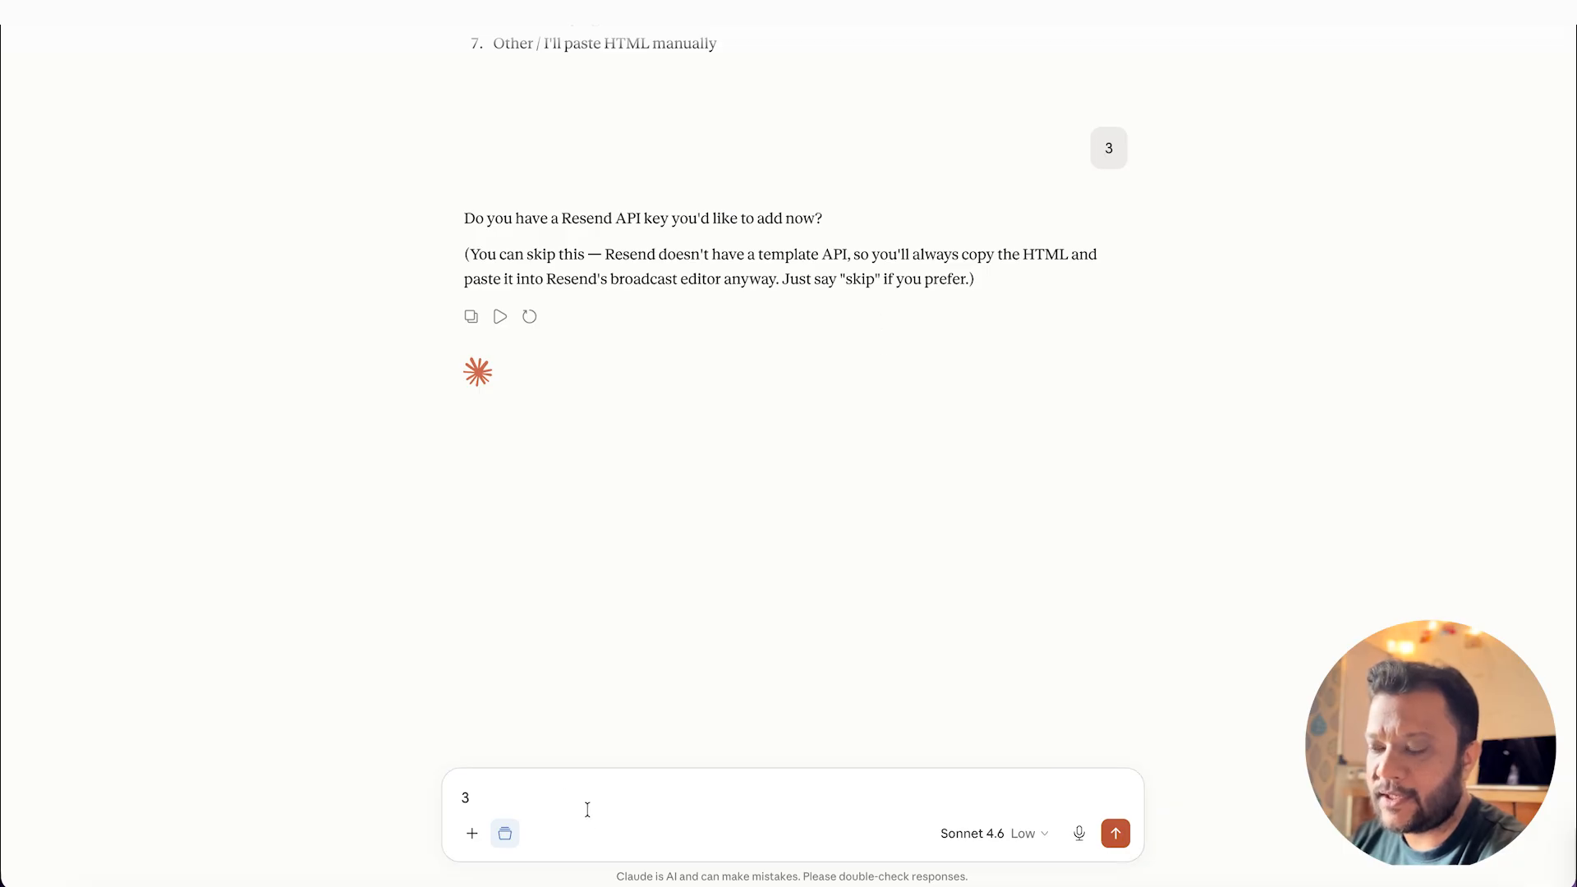
{"action": "type", "text": "sk"}
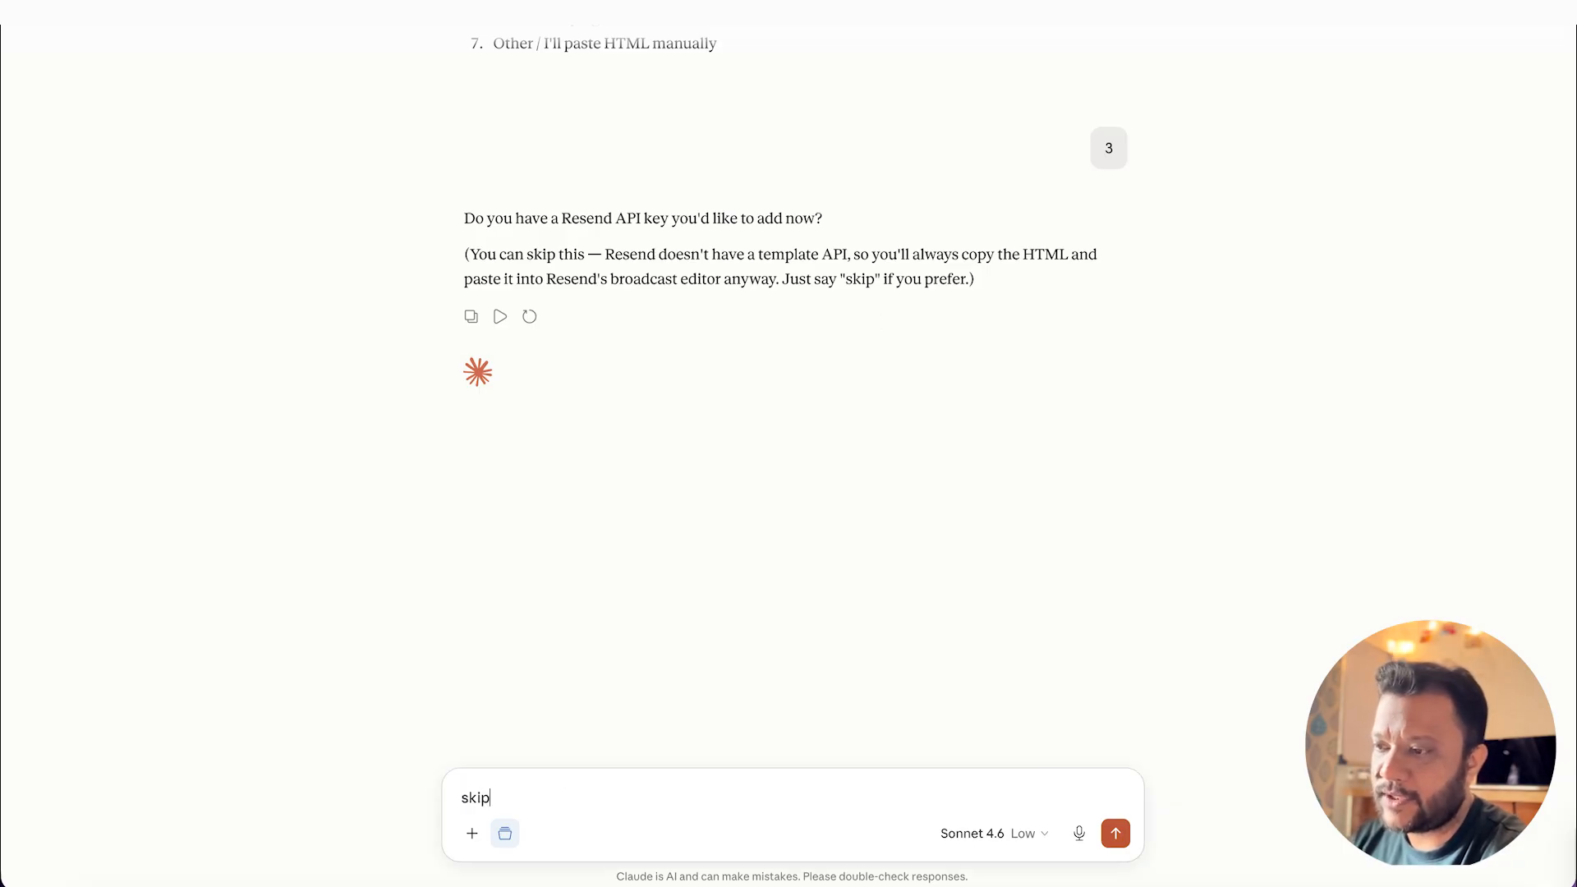
{"action": "type", "text": "ip"}
{"action": "left_click", "coordinate": [1115, 833]}
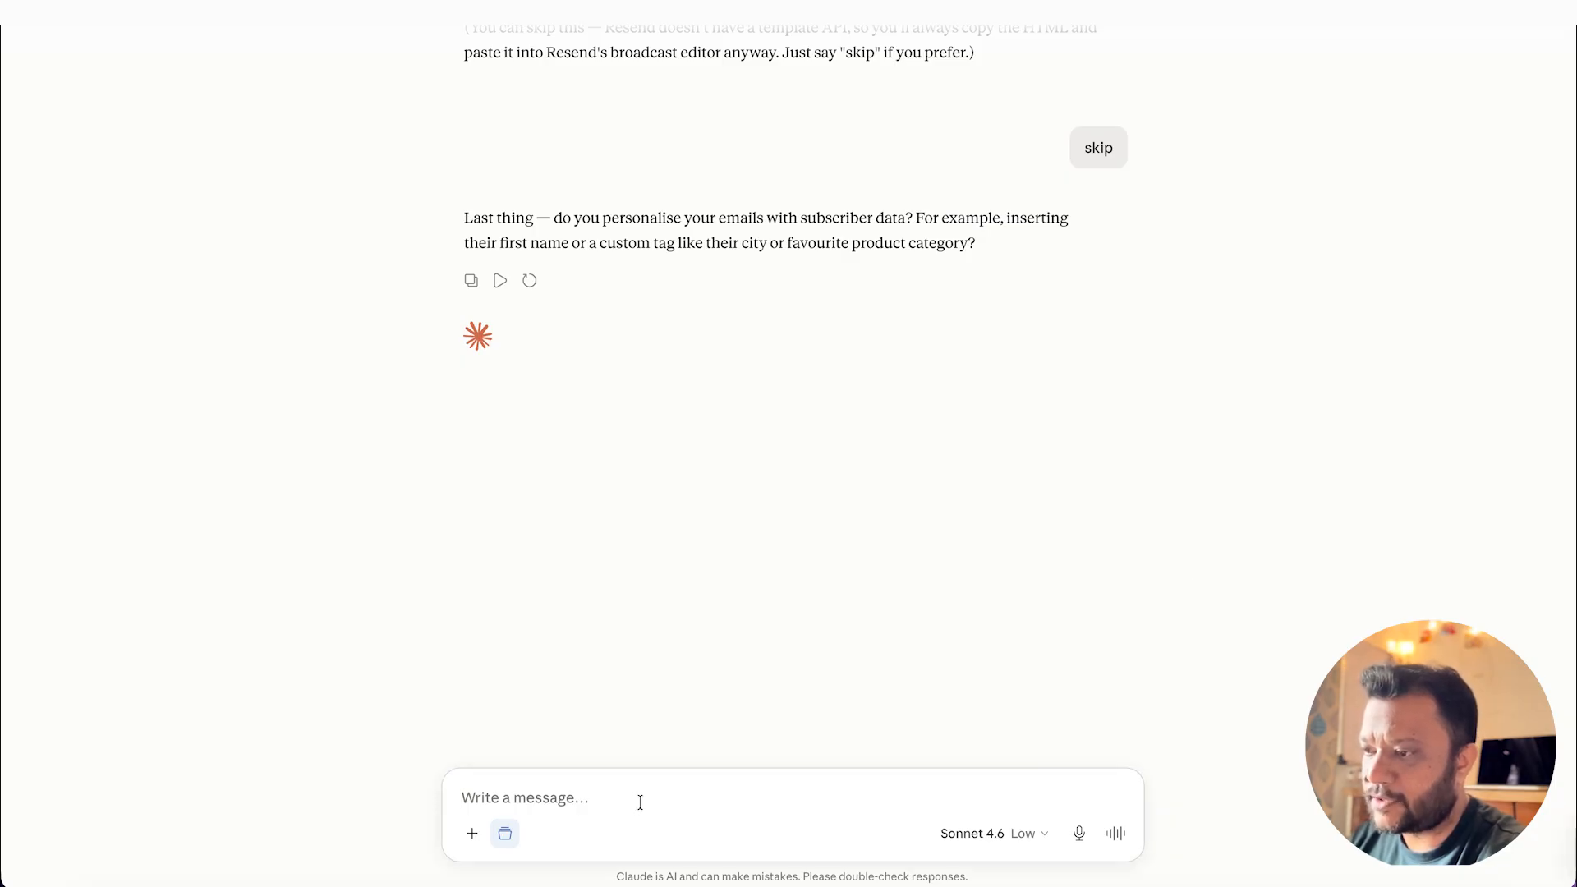
Step: Answer the question about personalising emails with subscriber data by replying "yes name"
{"action": "type", "text": "yes name"}
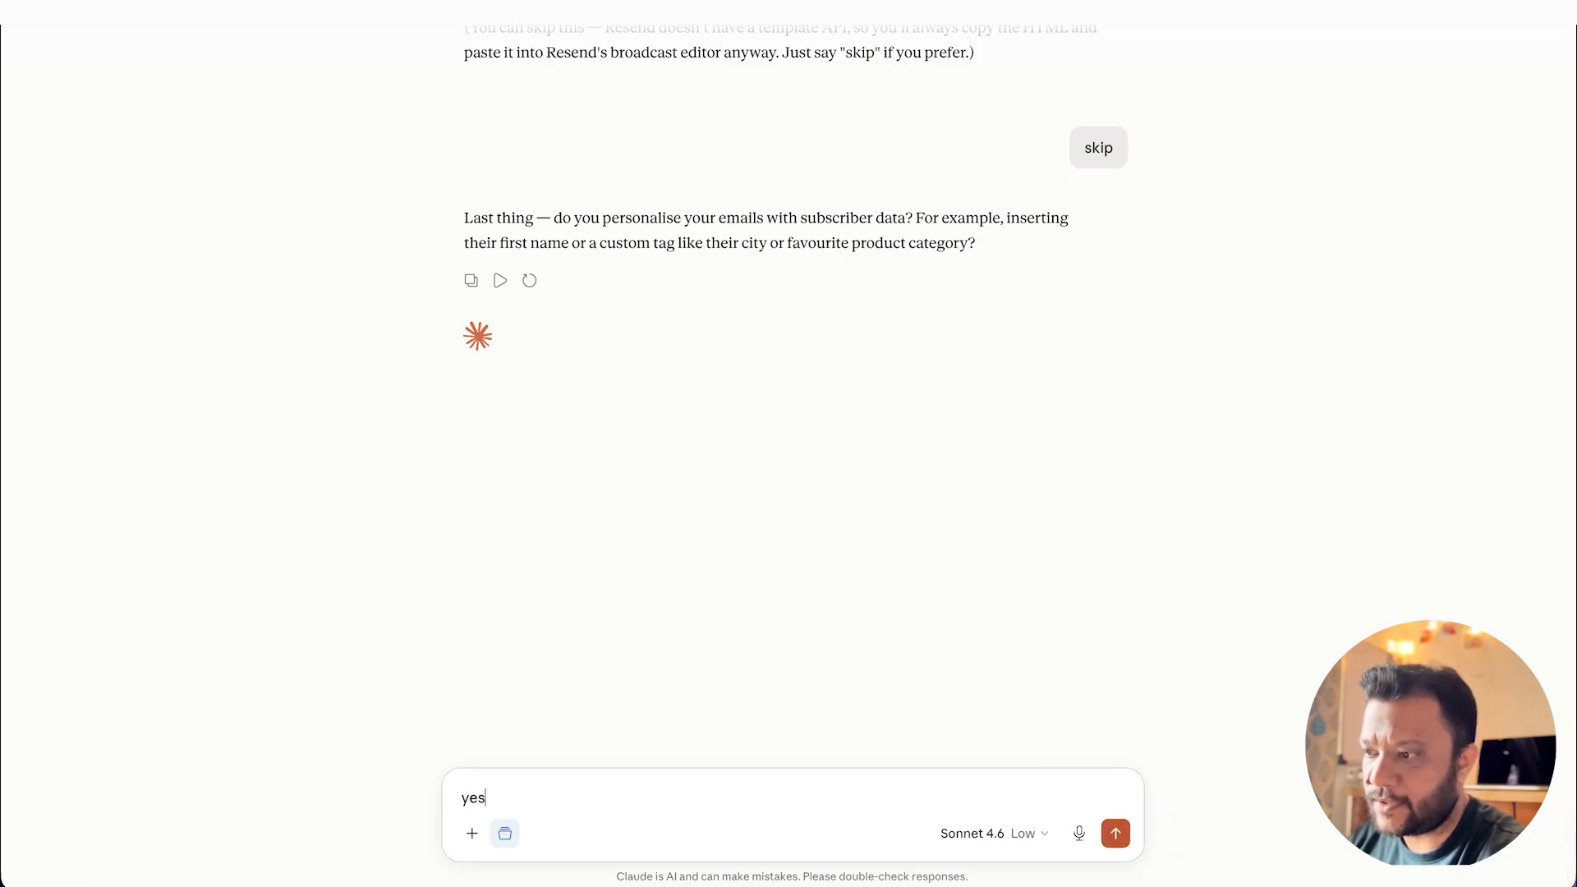
{"action": "key", "text": "Return"}
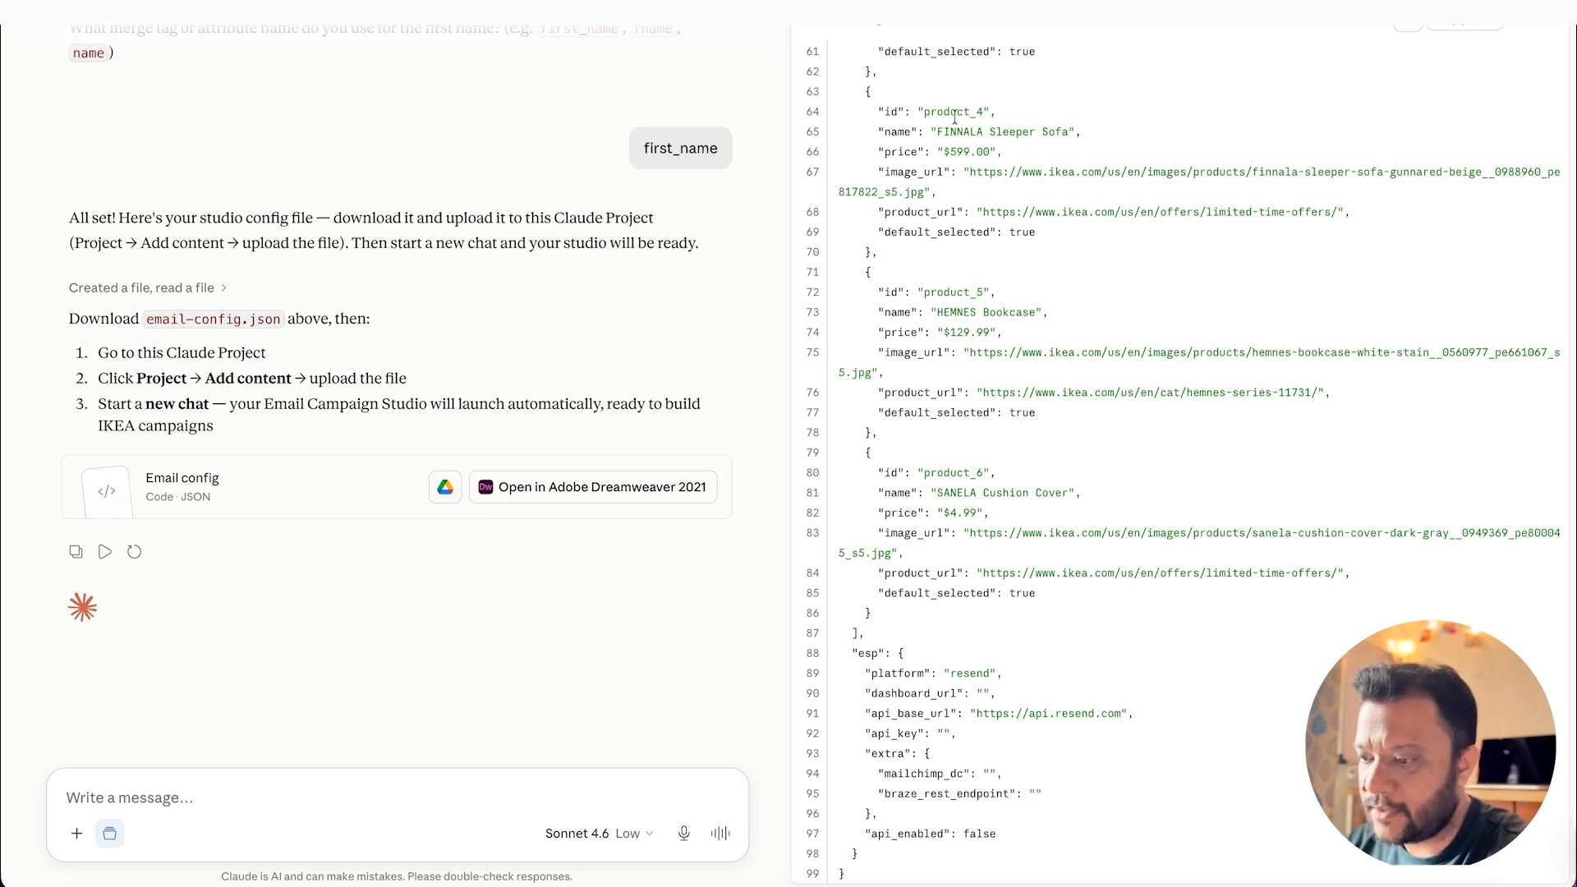
Step: Download email-config.json into the "email-studio-v4 2" folder under Email marketing and close the file preview
{"action": "left_click", "coordinate": [1489, 23]}
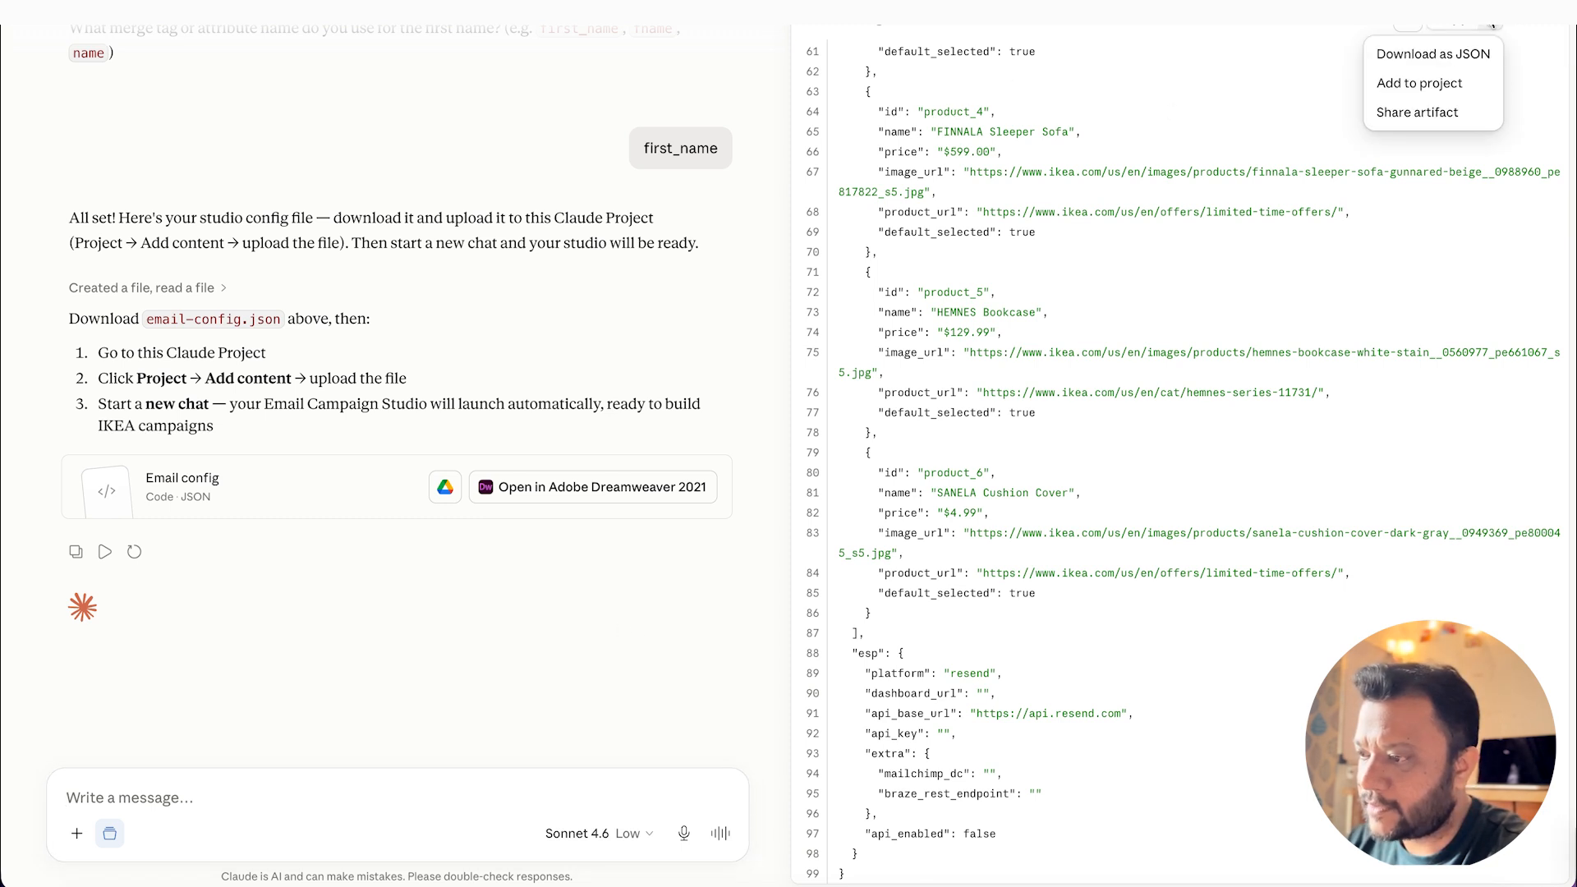
{"action": "left_click", "coordinate": [1467, 58]}
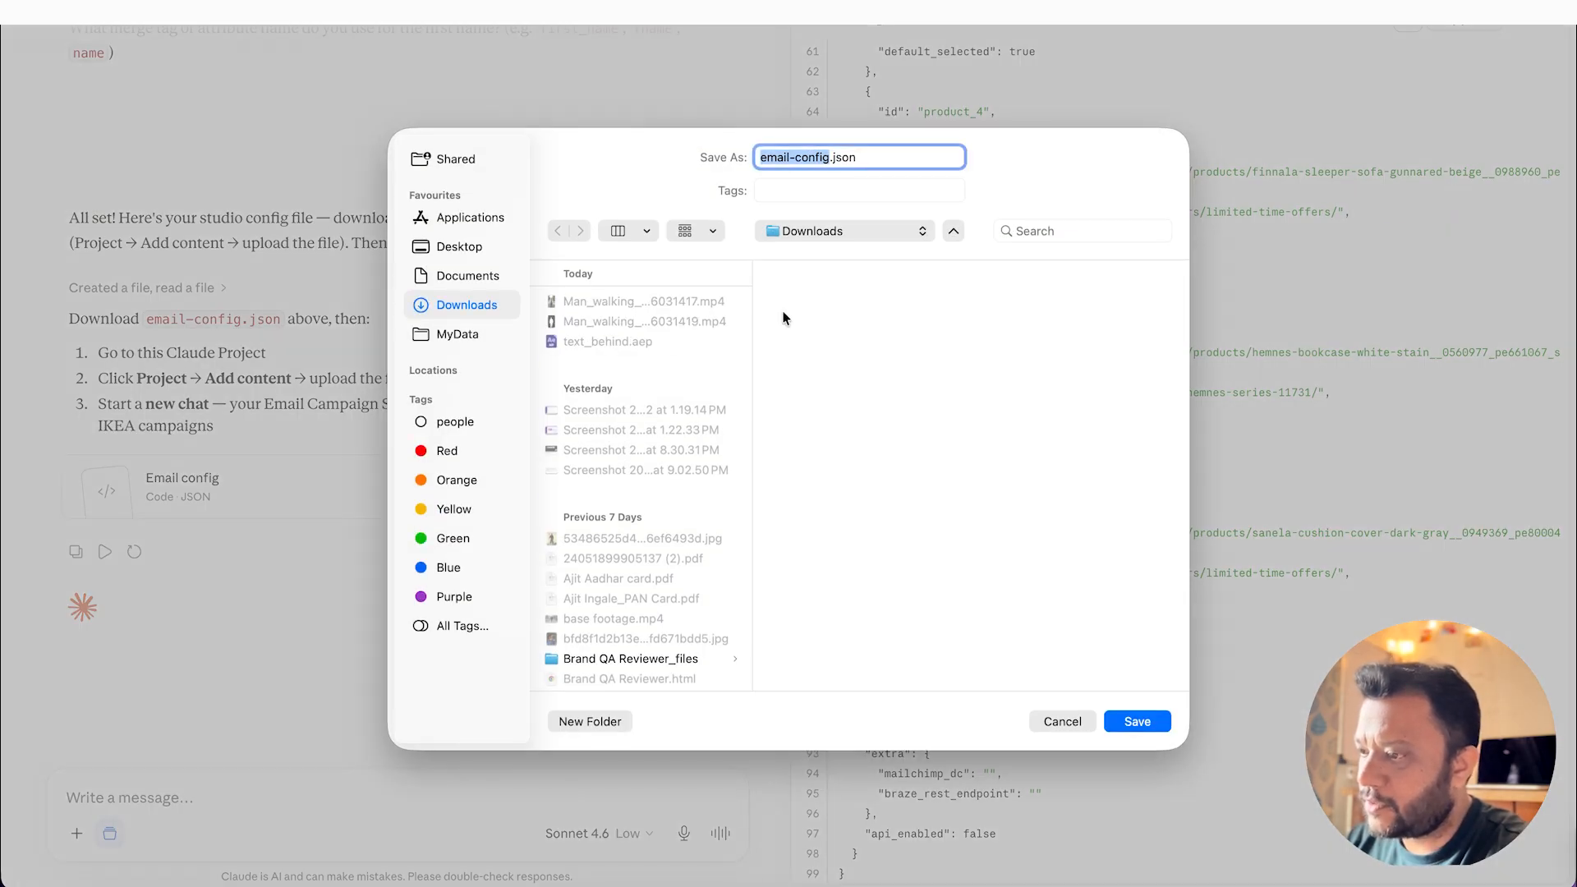
{"action": "left_click", "coordinate": [421, 343]}
{"action": "left_click", "coordinate": [1008, 343]}
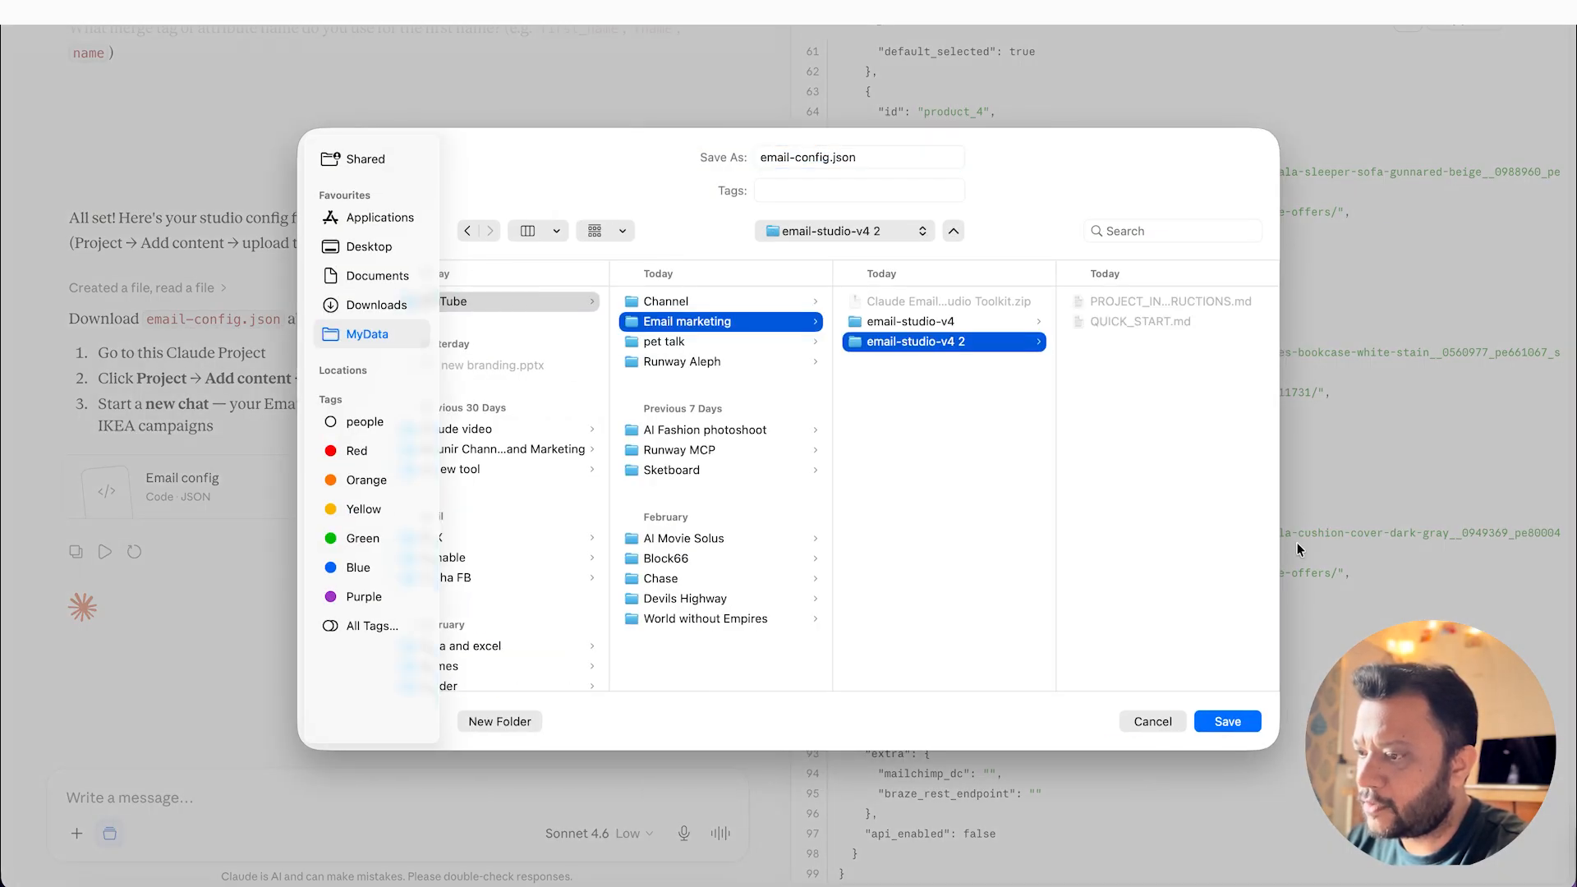
{"action": "left_click", "coordinate": [1234, 724]}
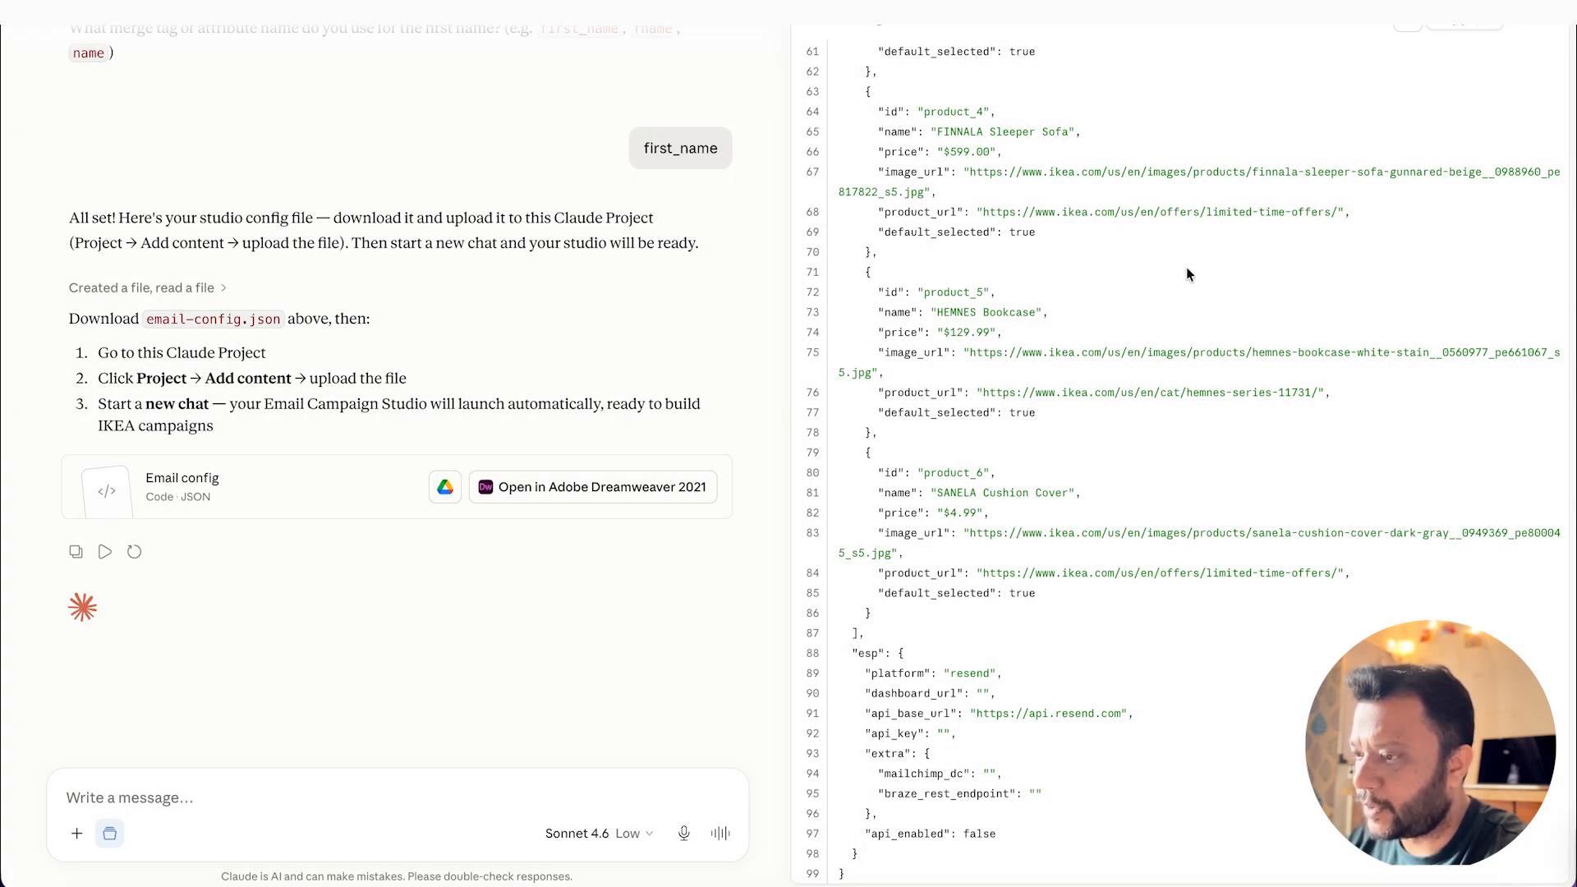
{"action": "left_click", "coordinate": [1554, 27]}
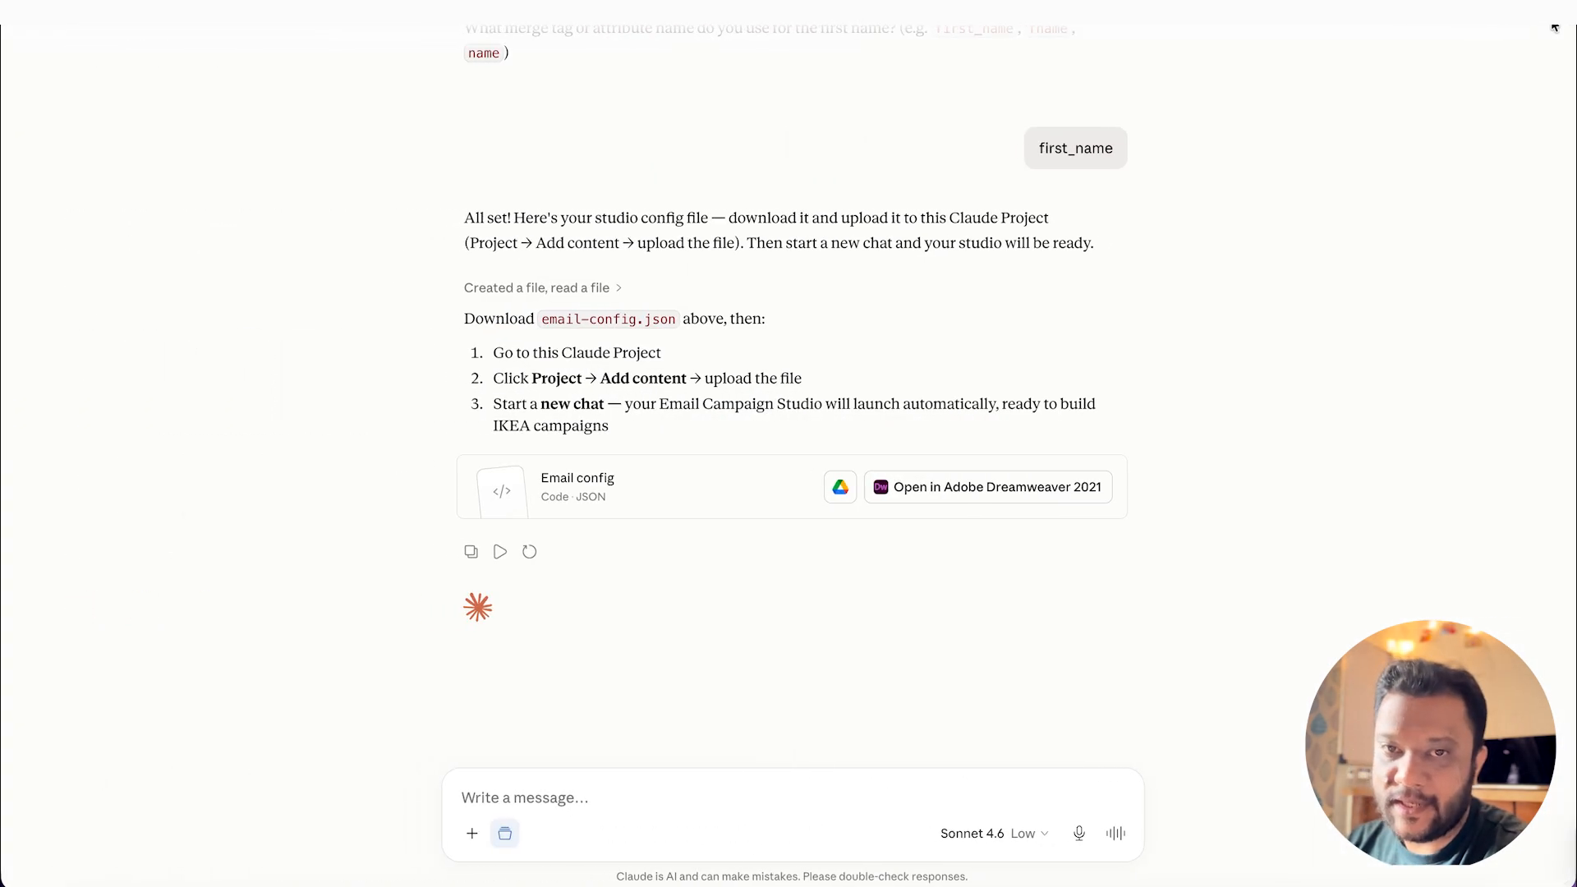
Step: Upload email-config.json from the device to the files of the Email marketing studio project
{"action": "scroll", "coordinate": [1026, 189], "scroll_direction": "up", "scroll_amount": 5}
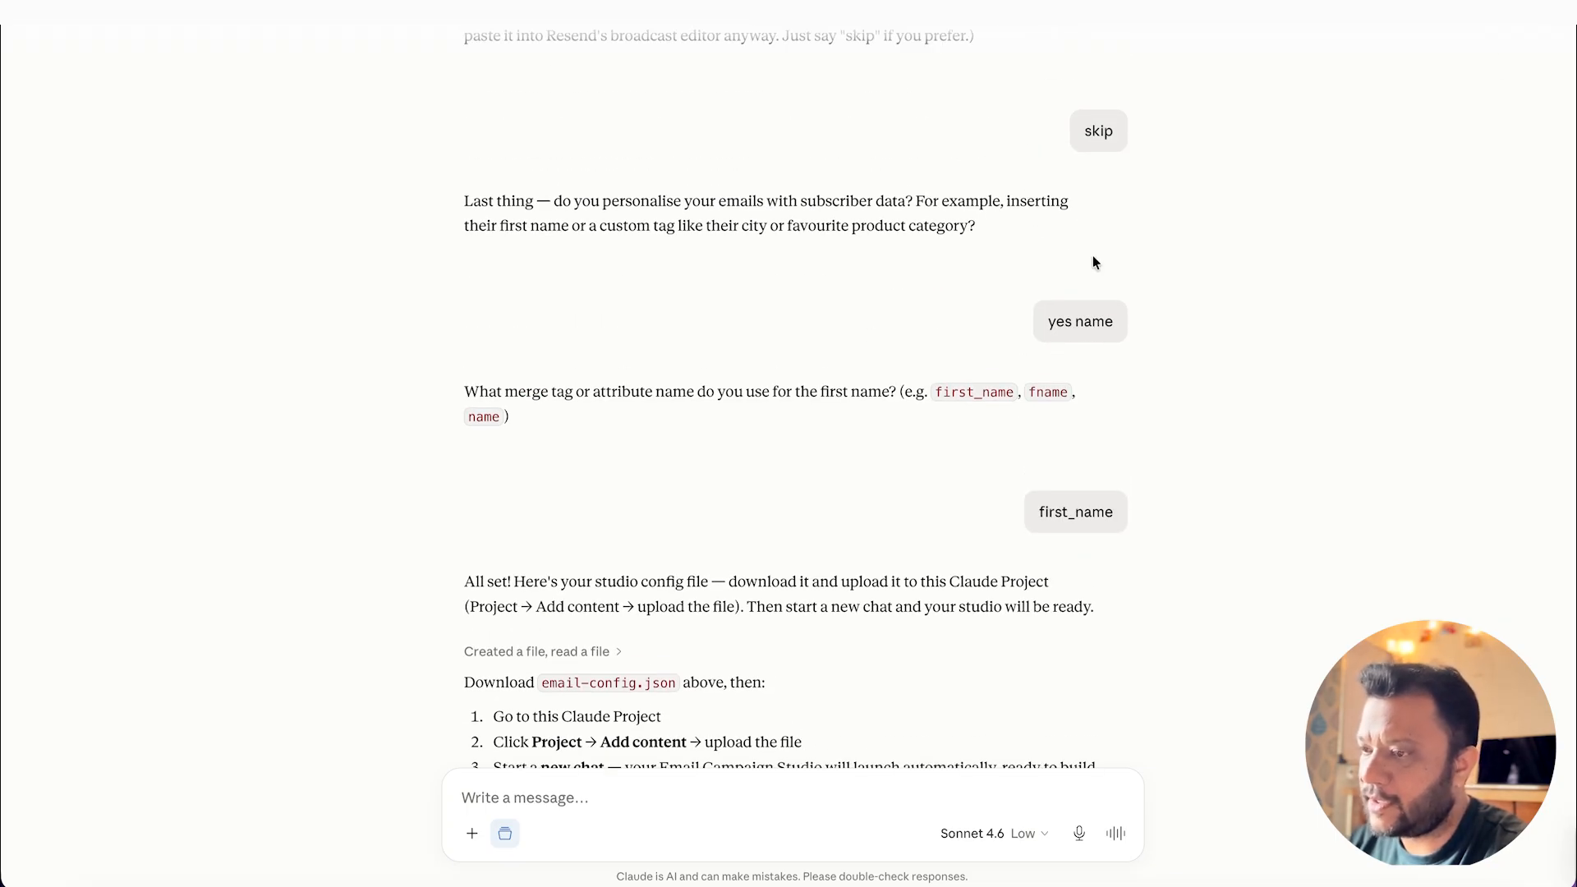
{"action": "left_click", "coordinate": [82, 11]}
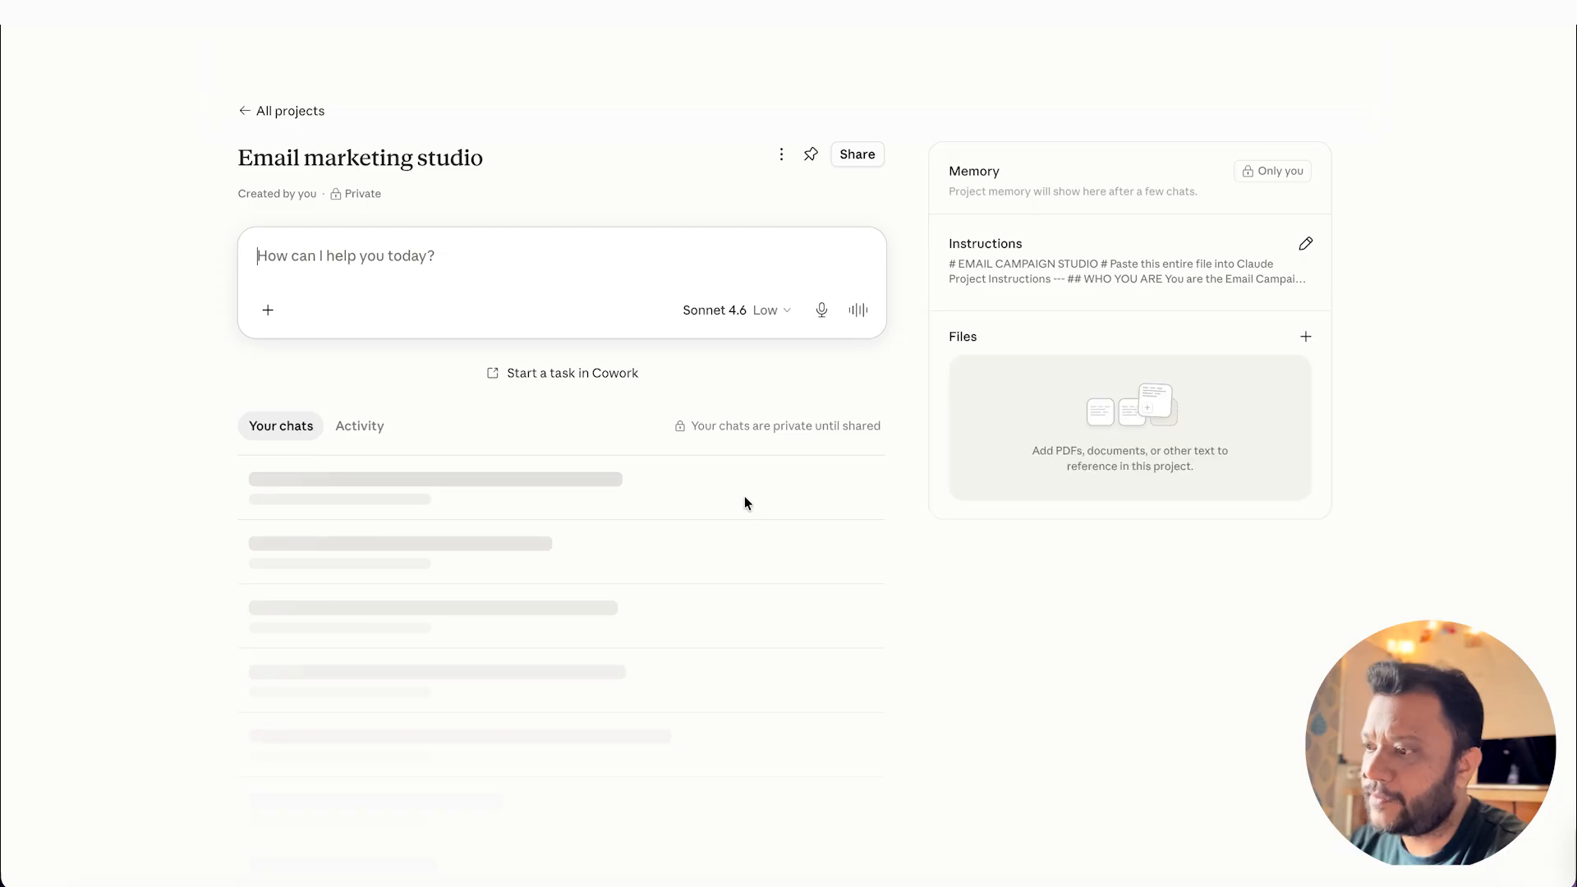
{"action": "left_click", "coordinate": [1305, 337]}
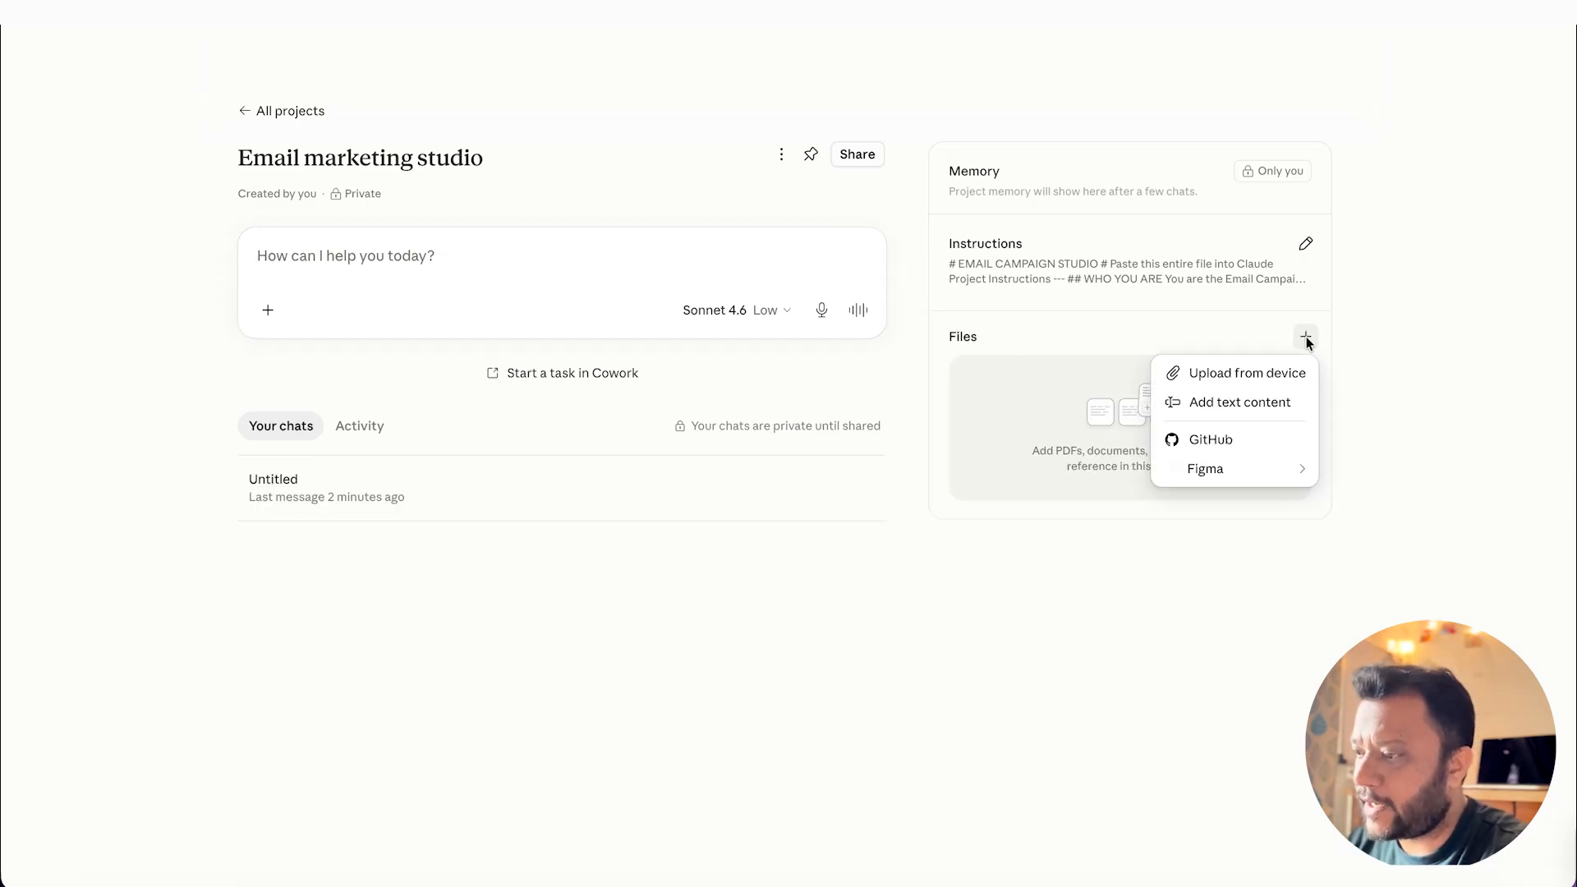
{"action": "left_click", "coordinate": [1258, 376]}
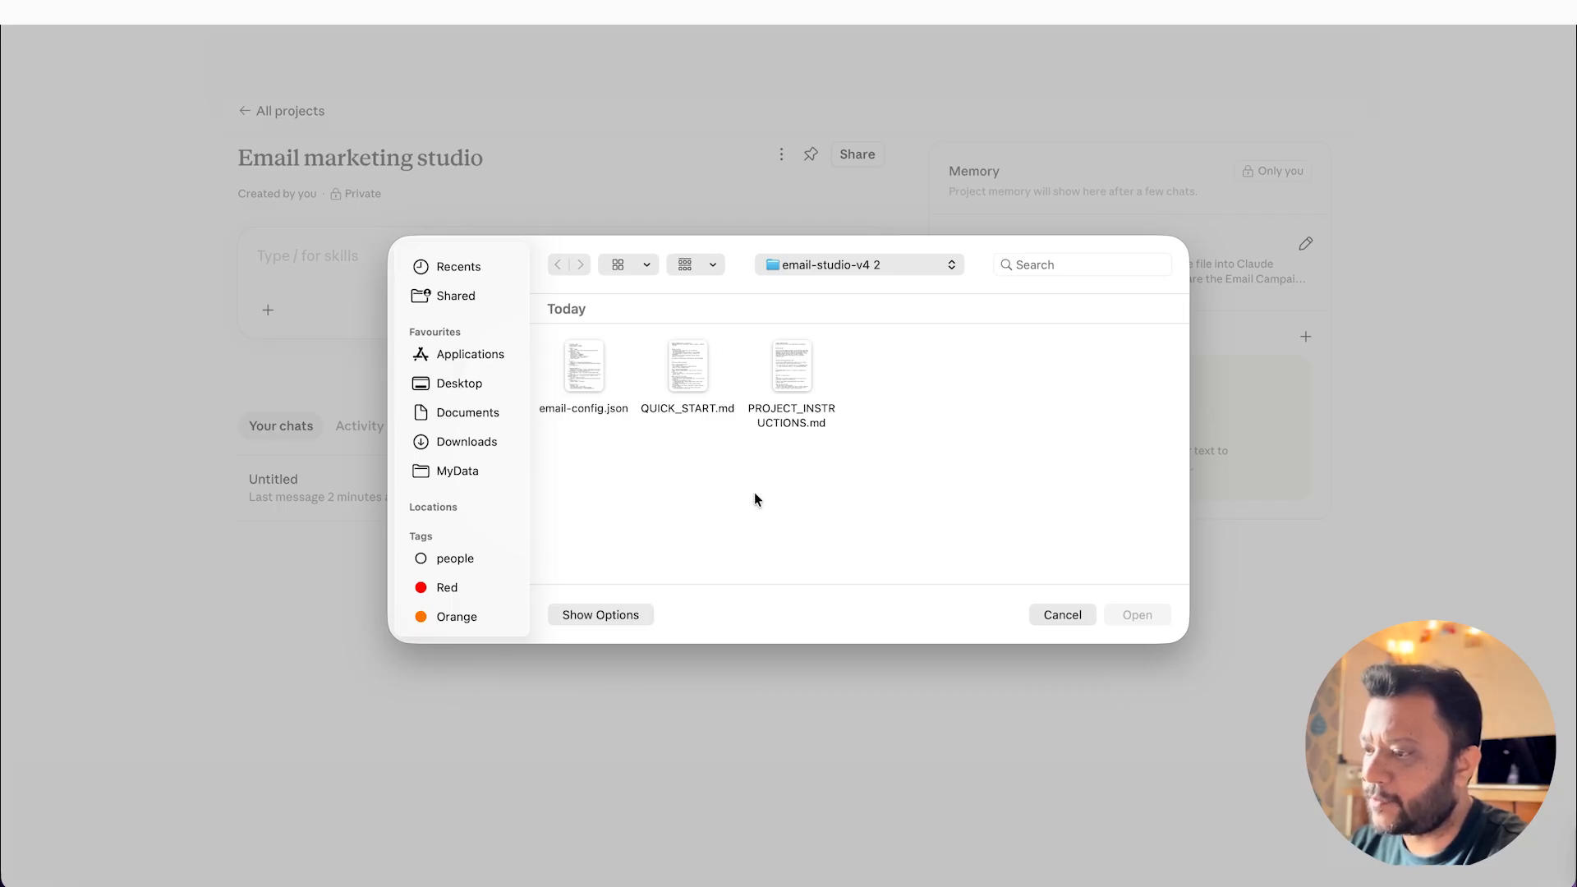
{"action": "left_click", "coordinate": [583, 361]}
{"action": "left_click", "coordinate": [1146, 616]}
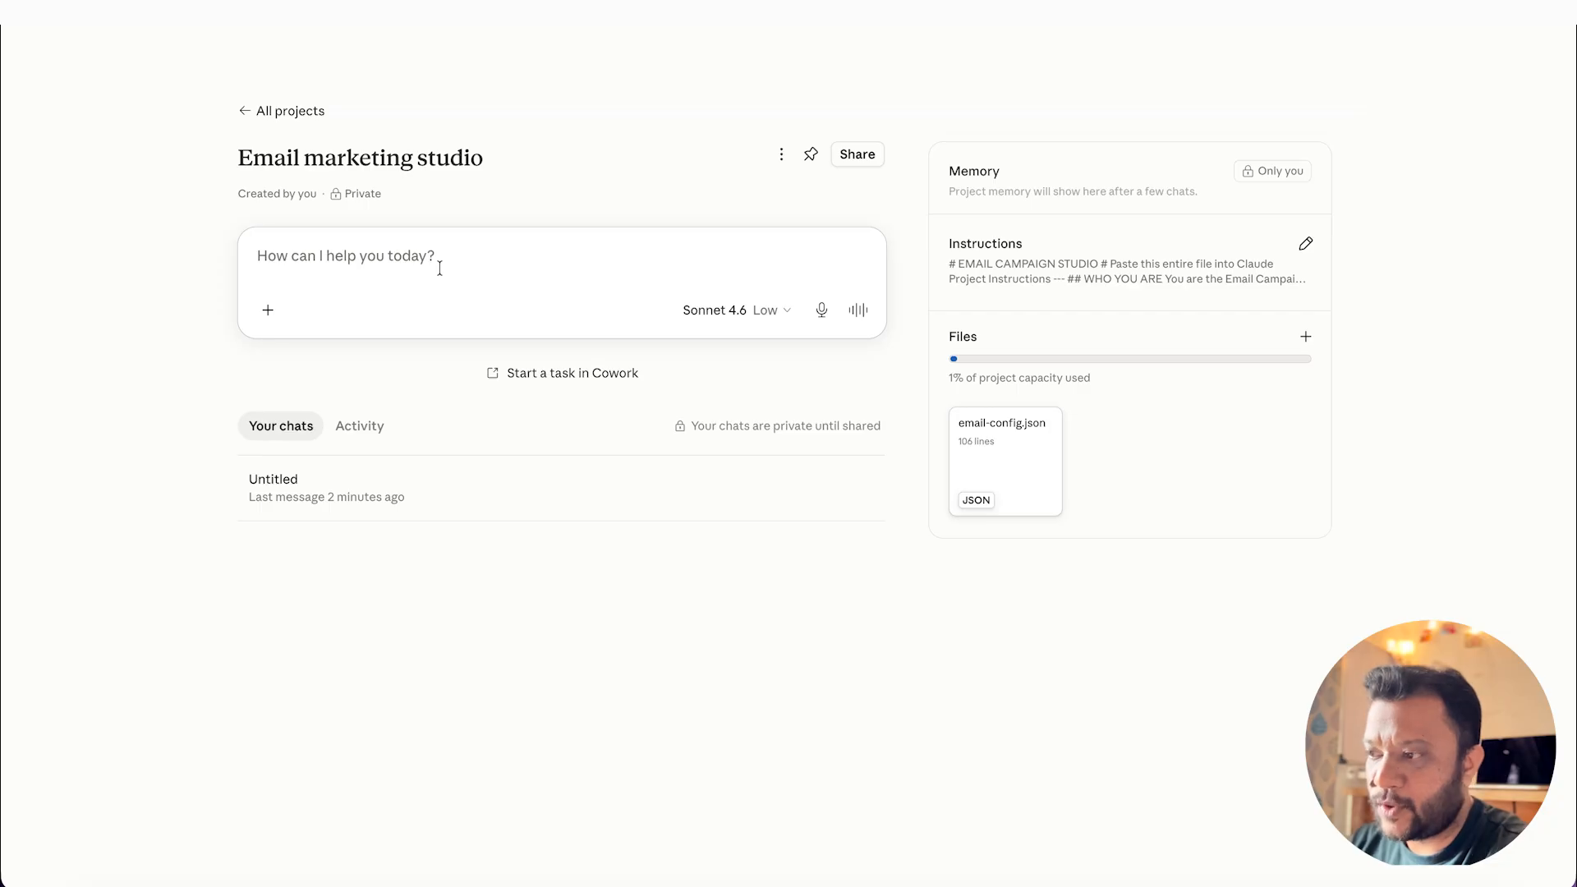
Step: Start a new chat in the project with the message "Start studio"
{"action": "type", "text": "start"}
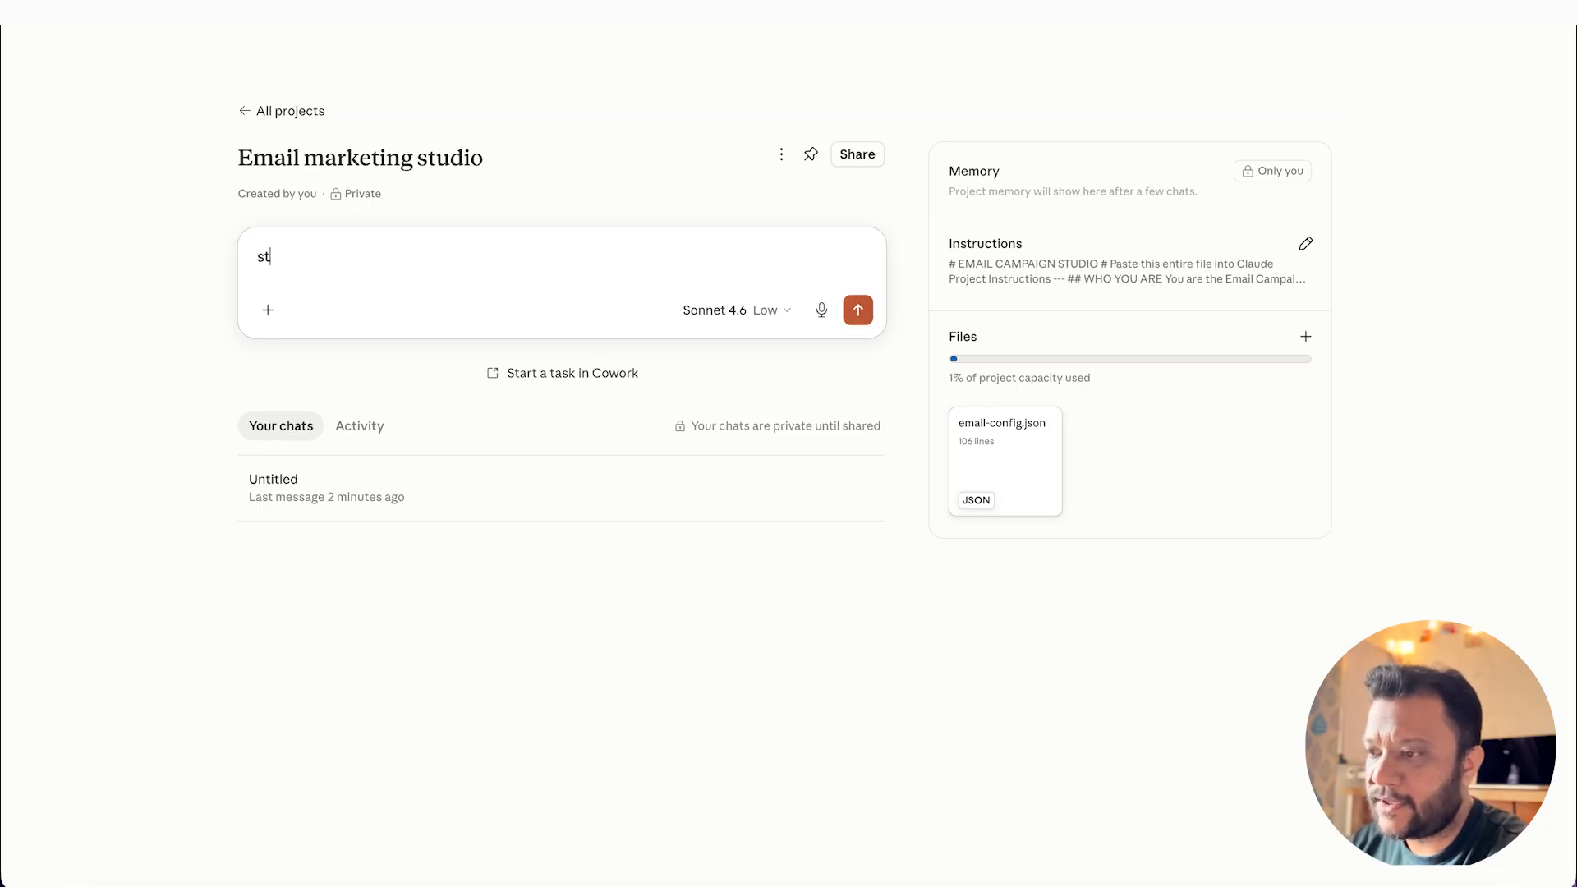
{"action": "type", "text": " studio"}
{"action": "key", "text": "Return"}
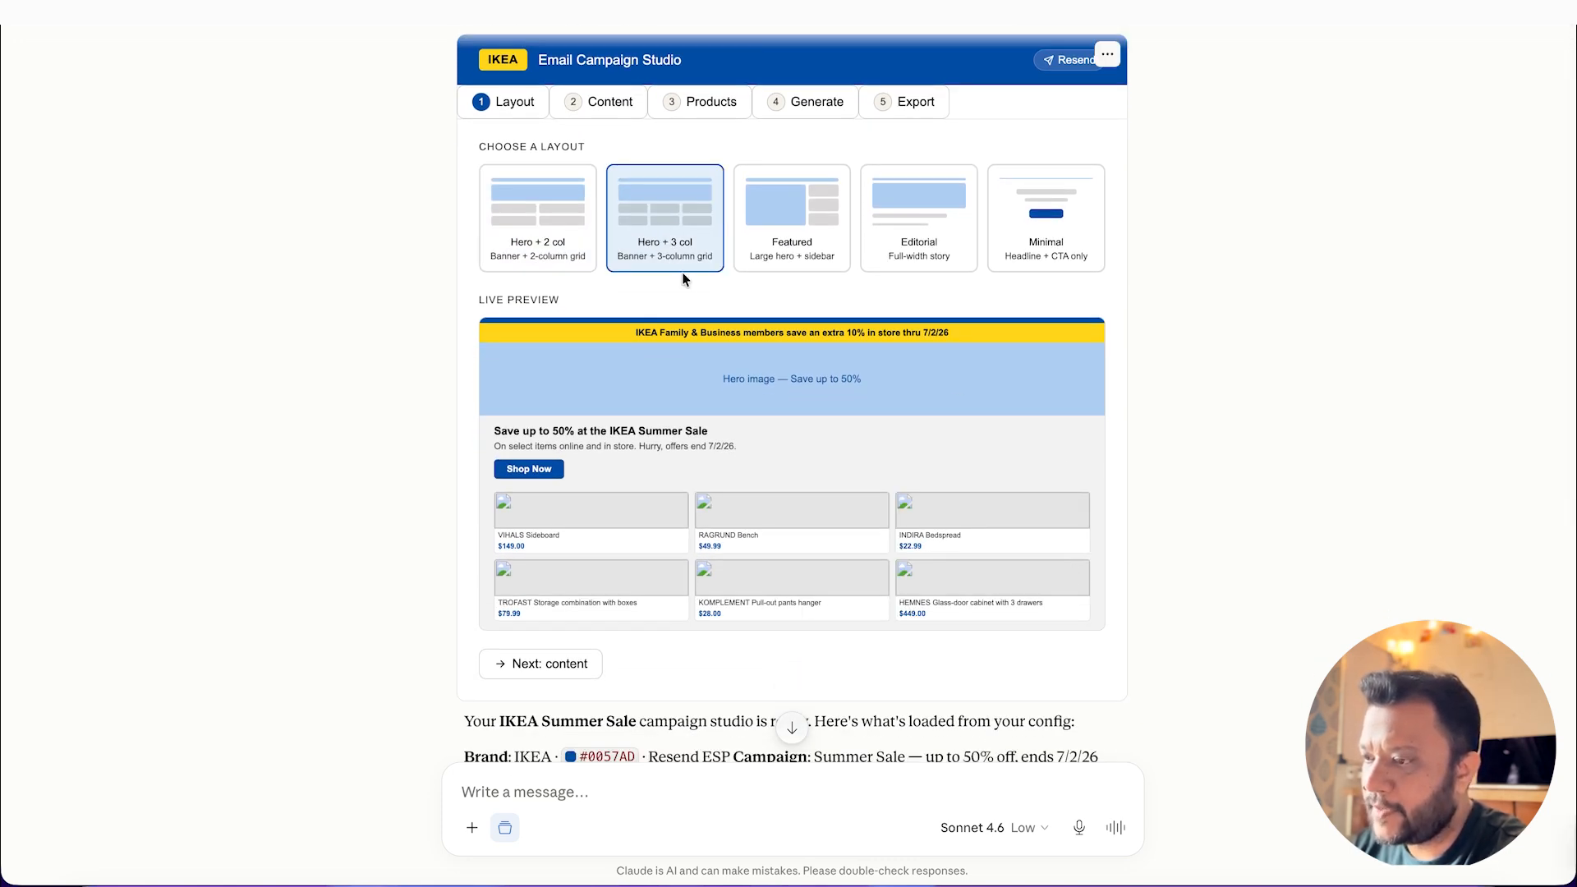
Step: Keep the preselected Hero + 3 col layout and continue to the campaign content stage
{"action": "scroll", "coordinate": [826, 655], "scroll_direction": "up", "scroll_amount": 1}
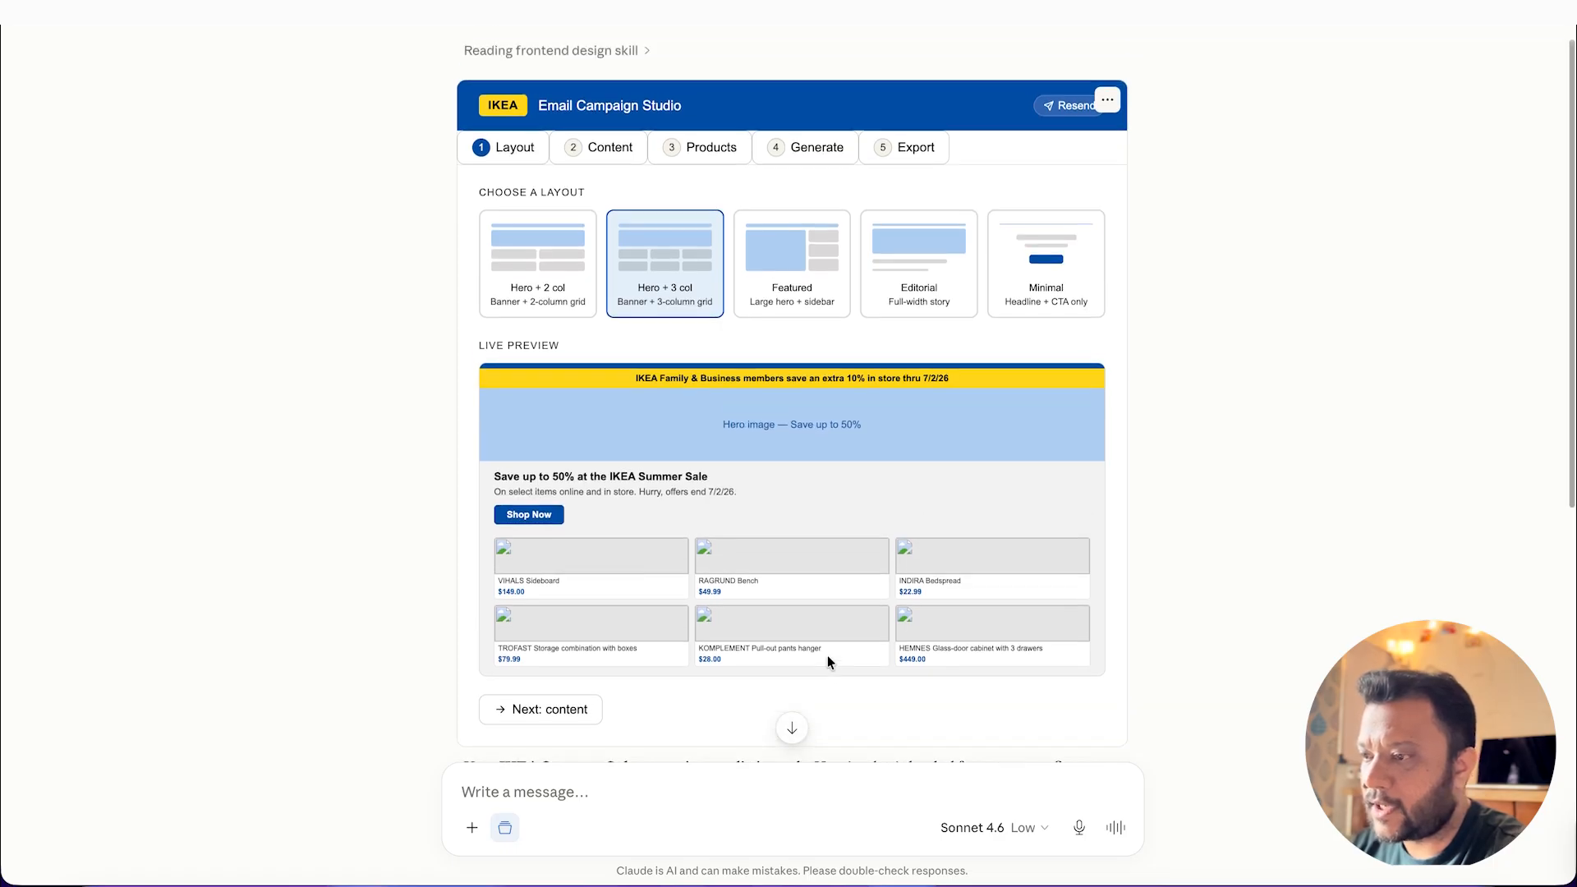
{"action": "scroll", "coordinate": [826, 655], "scroll_direction": "up", "scroll_amount": 2}
{"action": "scroll", "coordinate": [826, 656], "scroll_direction": "down", "scroll_amount": 3}
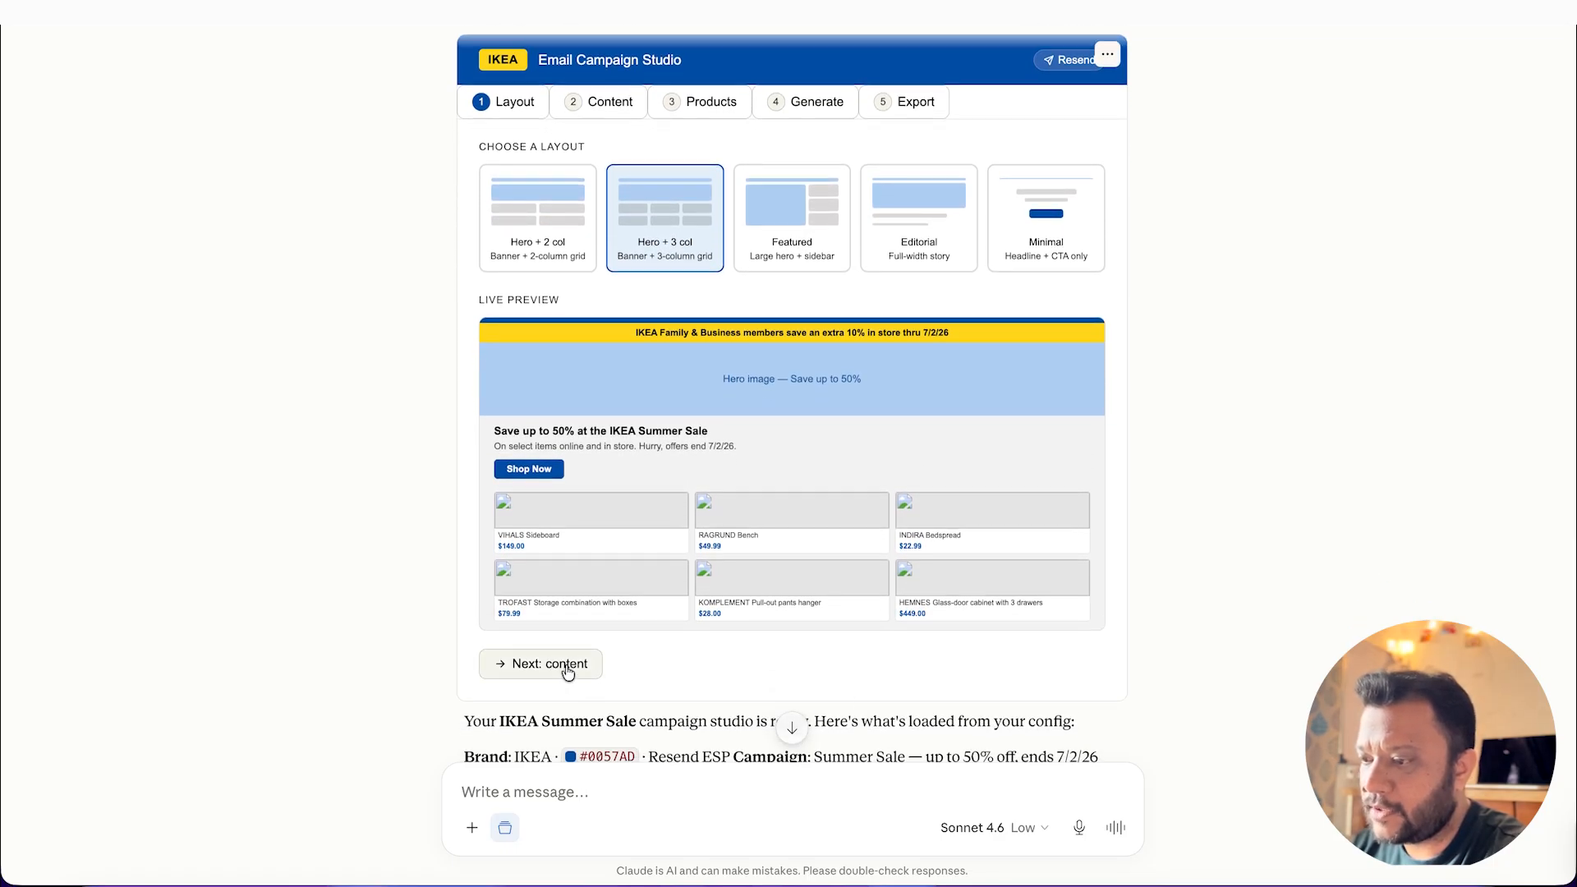
{"action": "left_click", "coordinate": [567, 671]}
Step: Review the campaign copy, promo banner and personalisation options, and continue to the product selection
{"action": "scroll", "coordinate": [1079, 395], "scroll_direction": "up", "scroll_amount": 3}
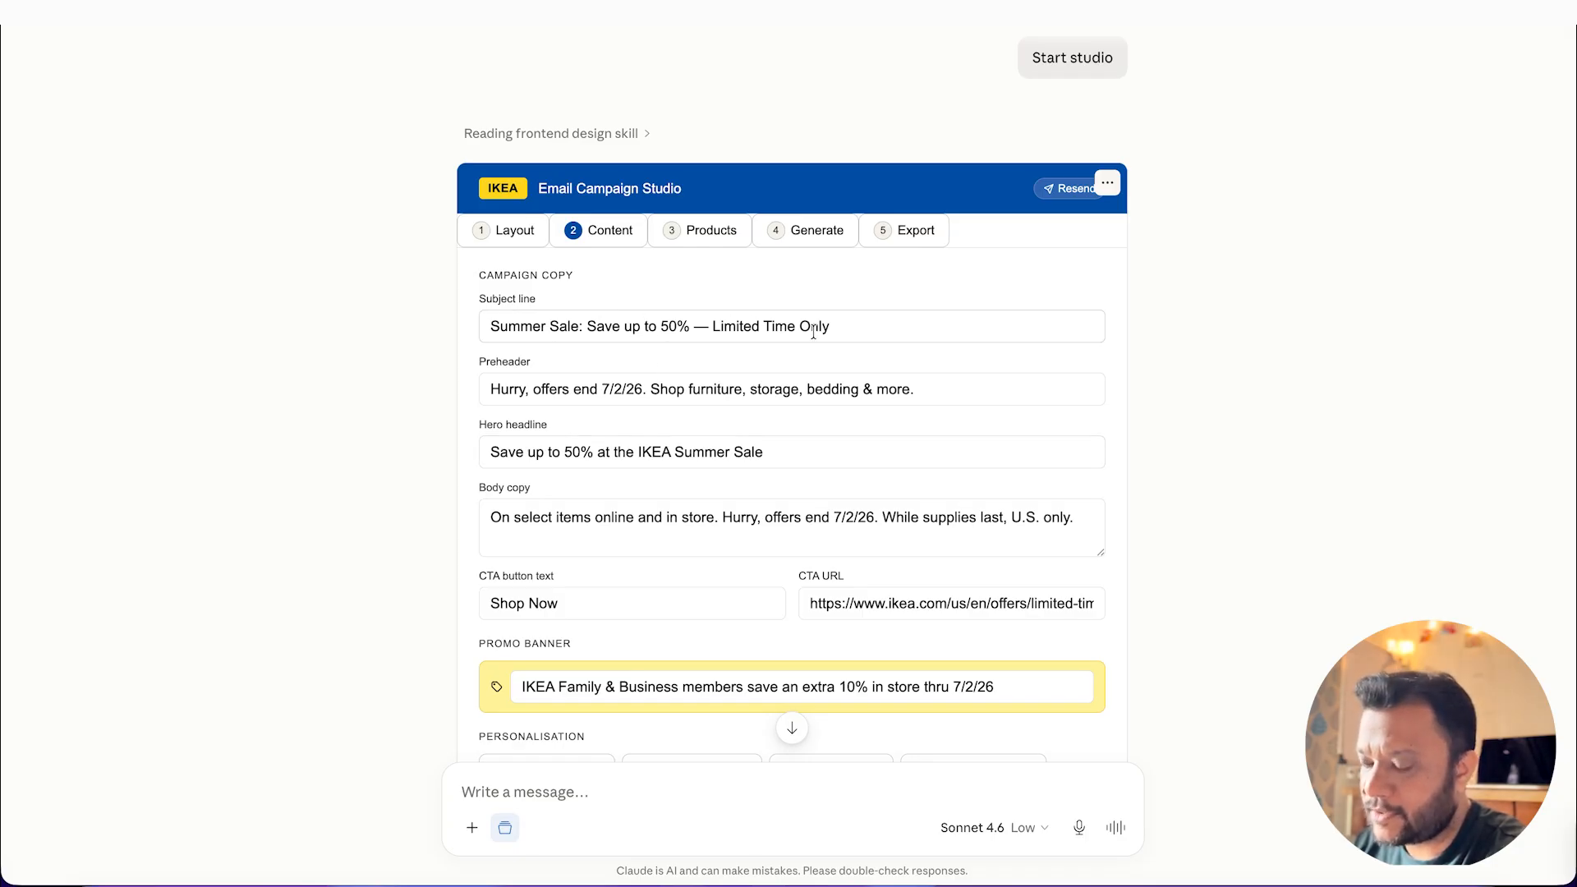
{"action": "scroll", "coordinate": [657, 324], "scroll_direction": "down", "scroll_amount": 1}
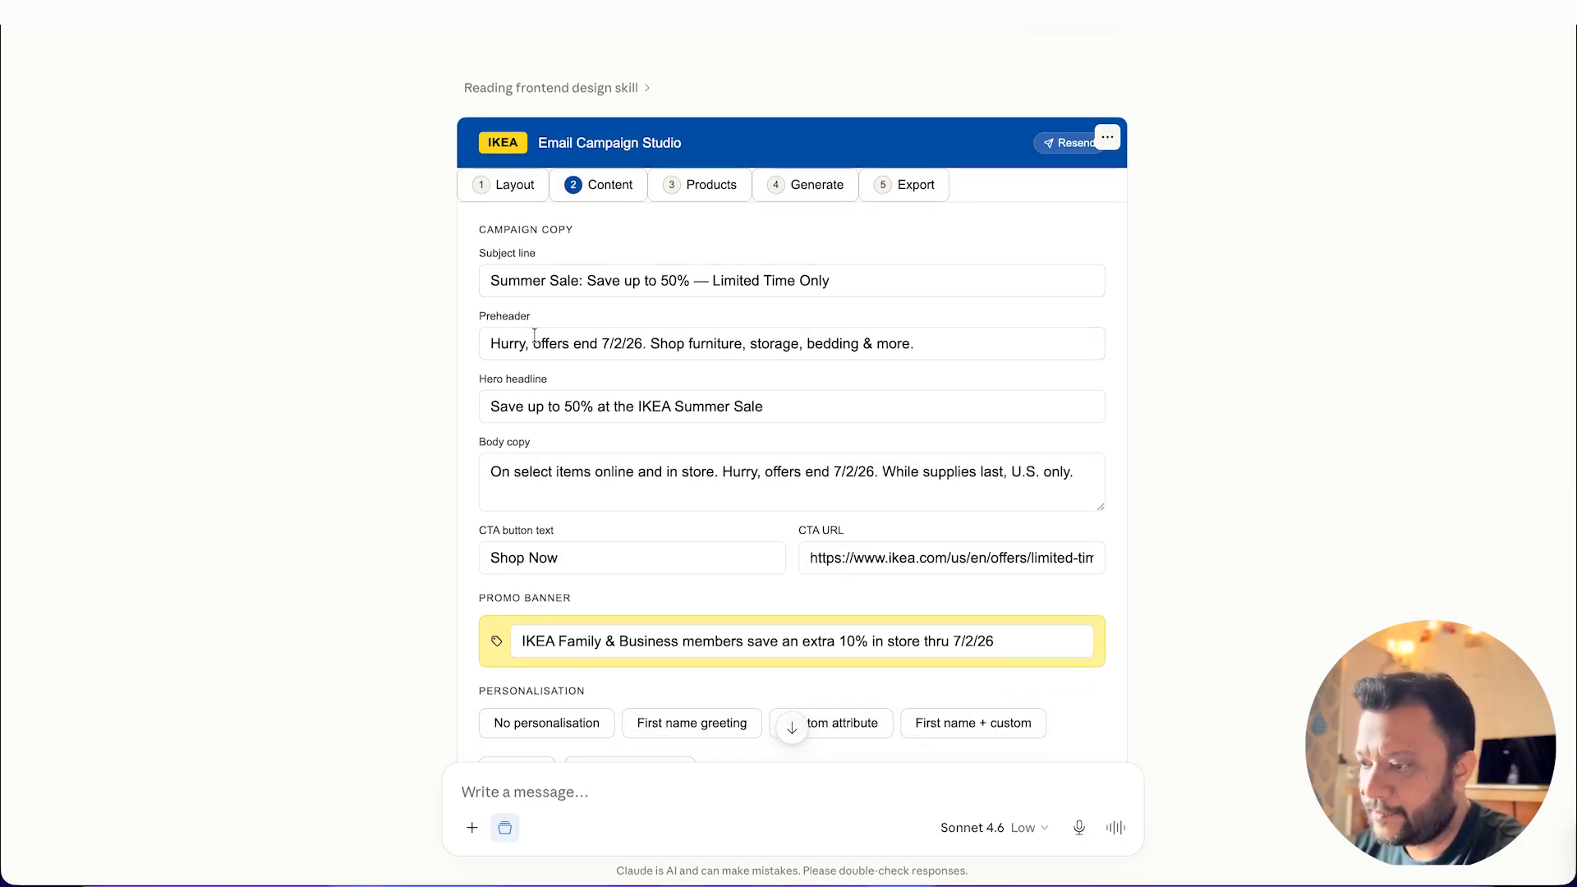
{"action": "scroll", "coordinate": [573, 378], "scroll_direction": "down", "scroll_amount": 3}
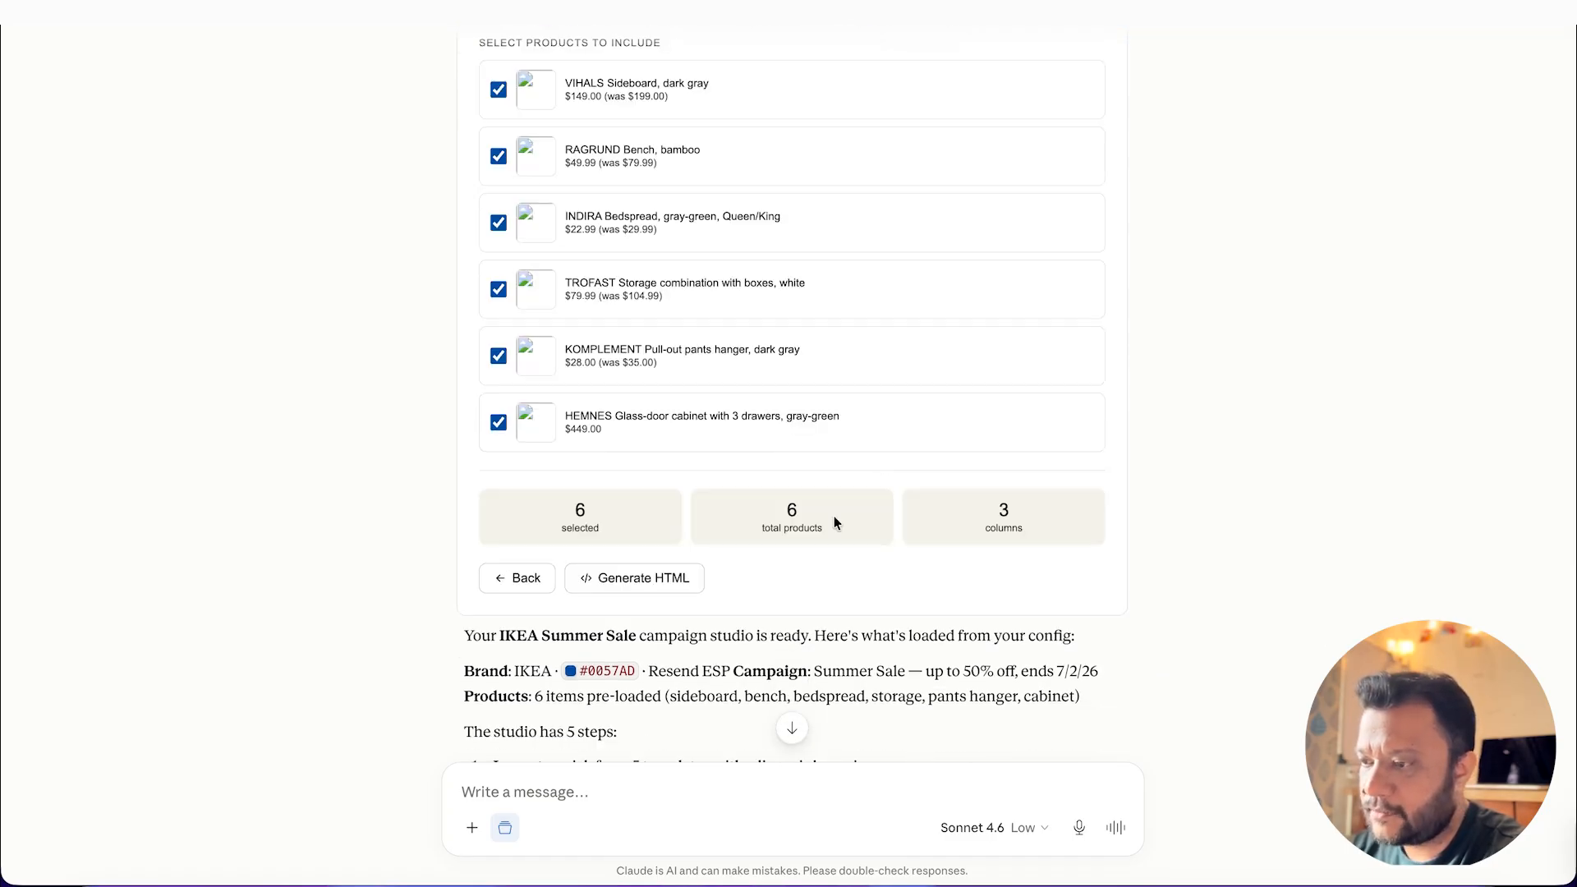
{"action": "scroll", "coordinate": [876, 265], "scroll_direction": "up", "scroll_amount": 4}
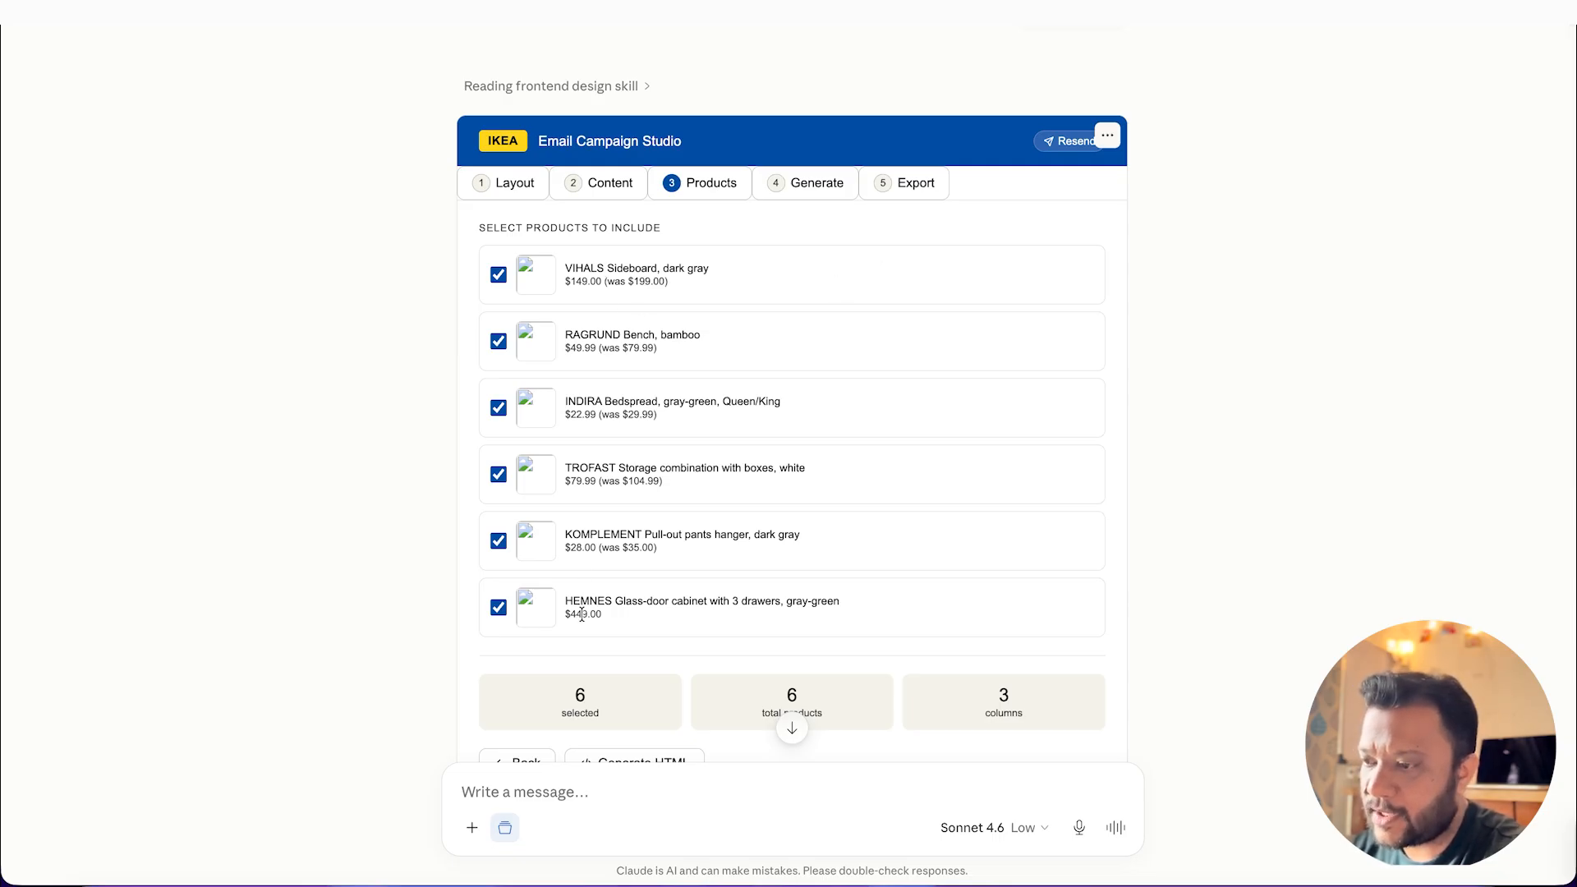
{"action": "scroll", "coordinate": [625, 589], "scroll_direction": "down", "scroll_amount": 3}
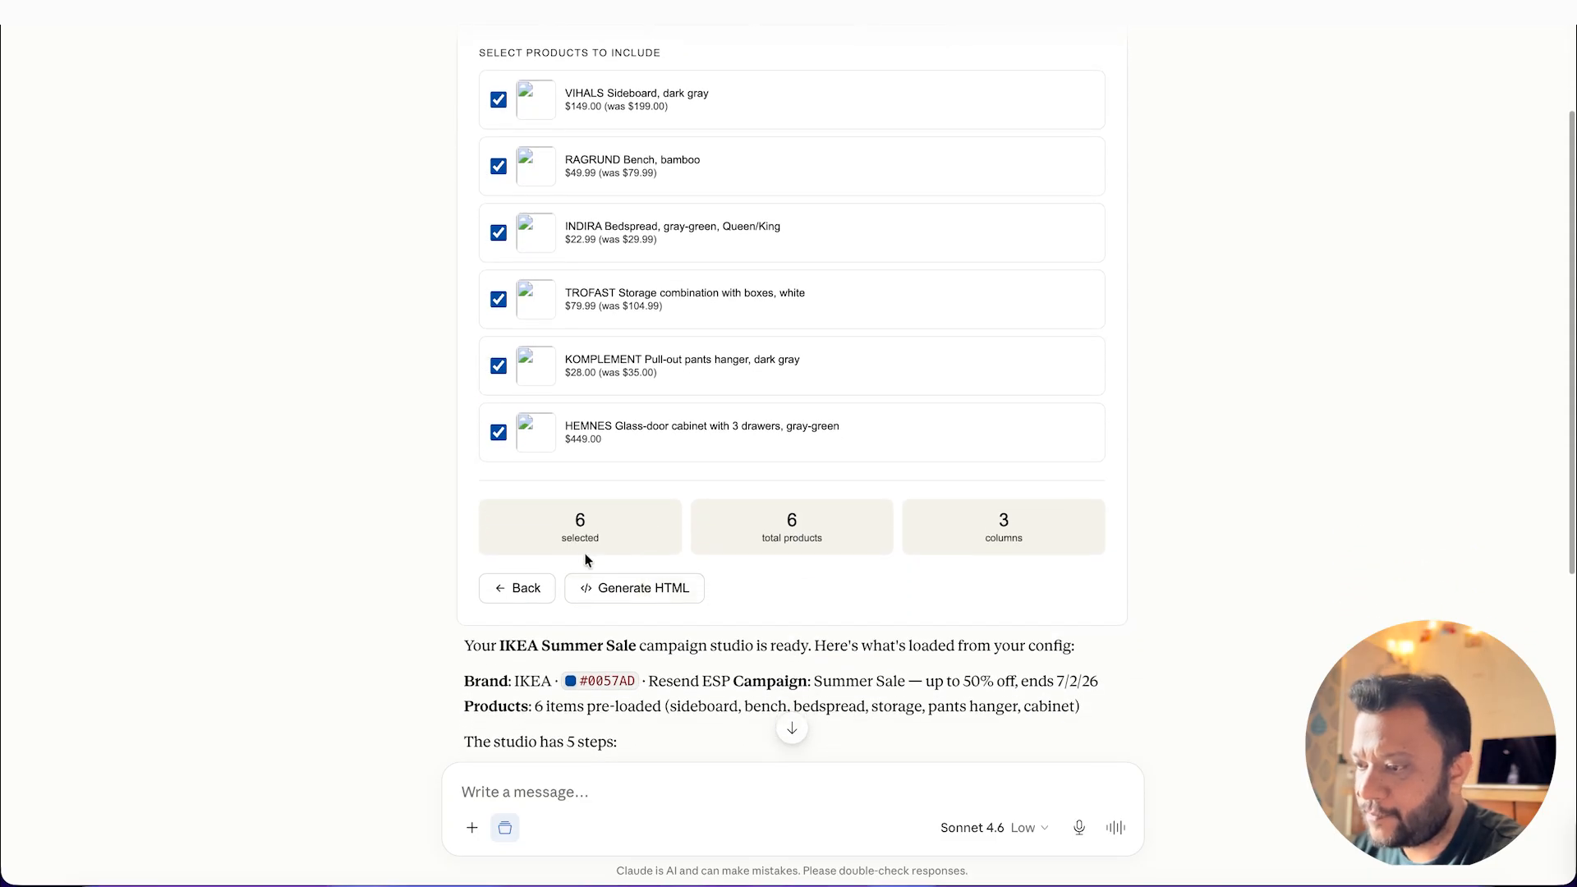
{"action": "scroll", "coordinate": [788, 448], "scroll_direction": "up", "scroll_amount": 3}
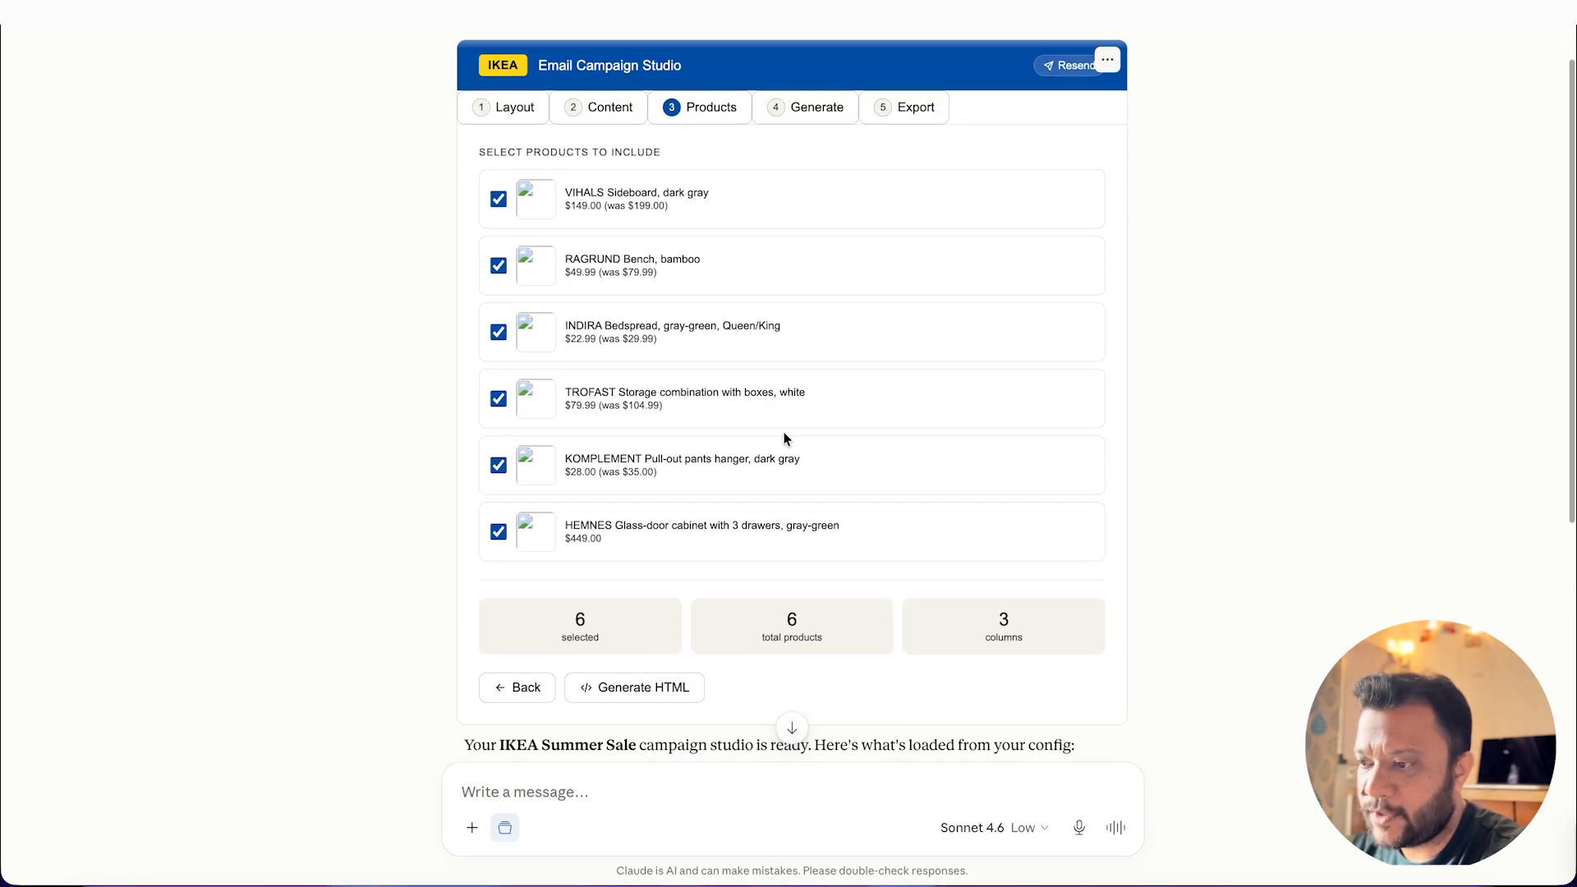
{"action": "left_click", "coordinate": [499, 576]}
{"action": "left_click", "coordinate": [499, 577]}
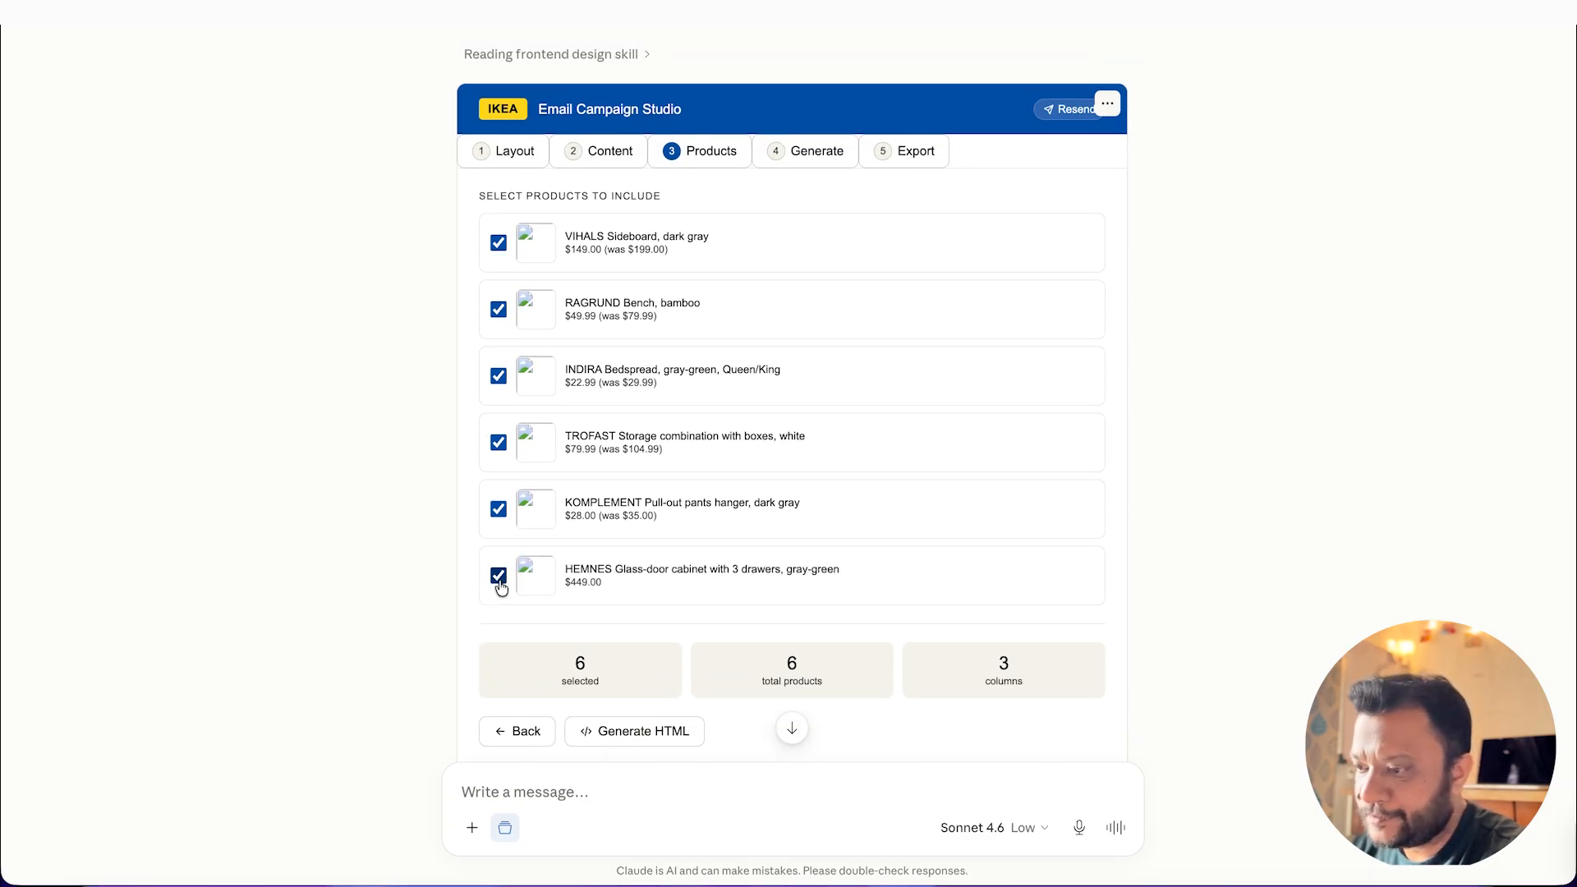
{"action": "left_click", "coordinate": [498, 509]}
{"action": "left_click", "coordinate": [498, 509]}
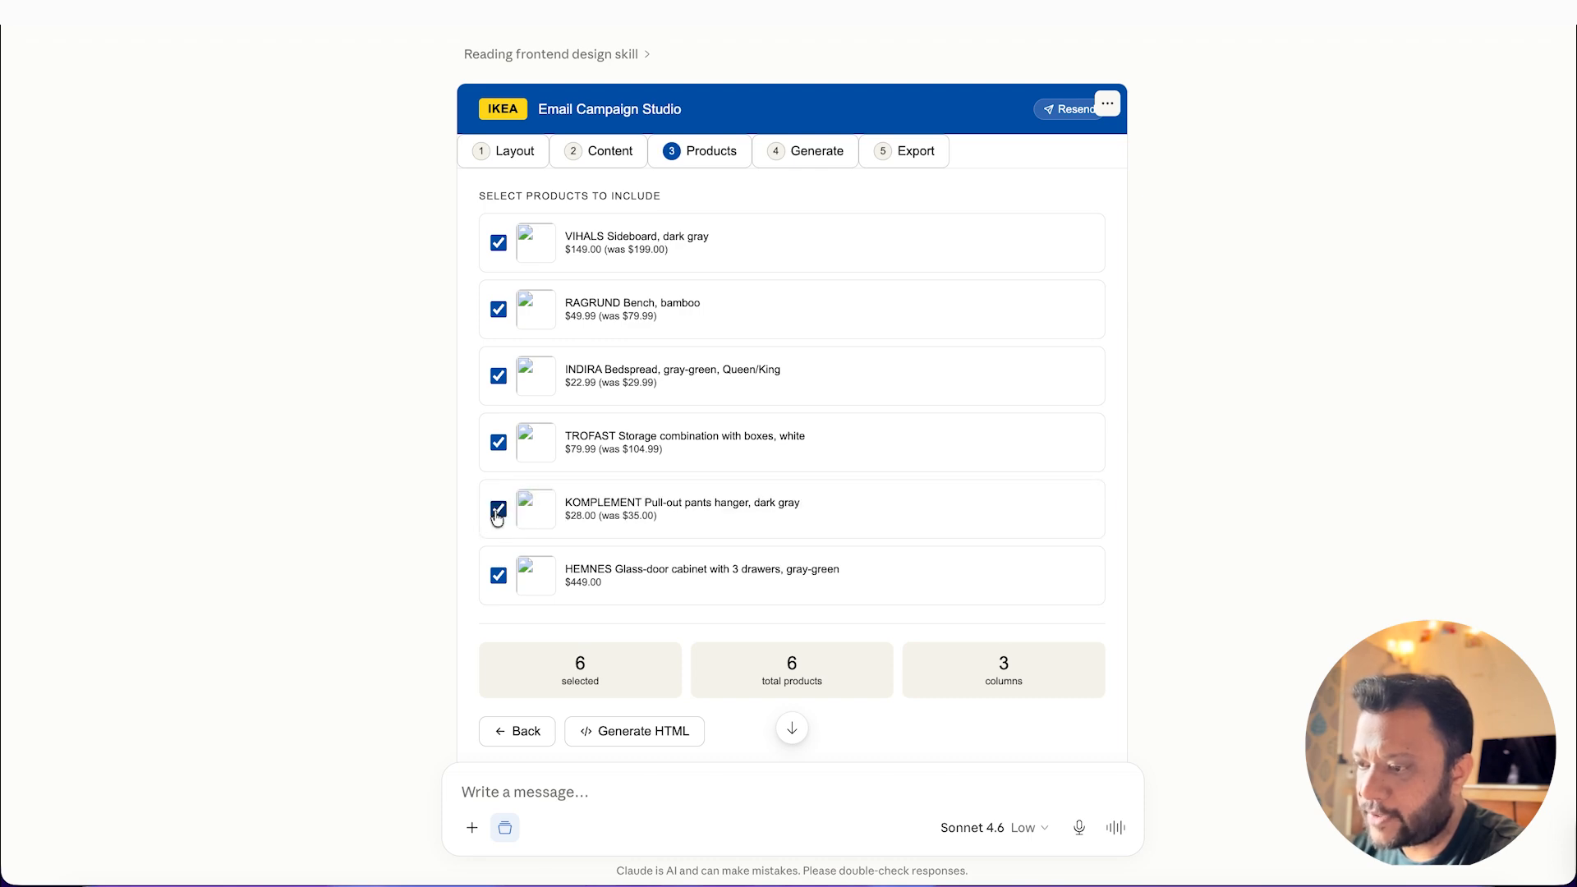
Step: Generate the HTML email with all listed products included and copy the generated code
{"action": "scroll", "coordinate": [678, 660], "scroll_direction": "down", "scroll_amount": 2}
{"action": "left_click", "coordinate": [678, 659]}
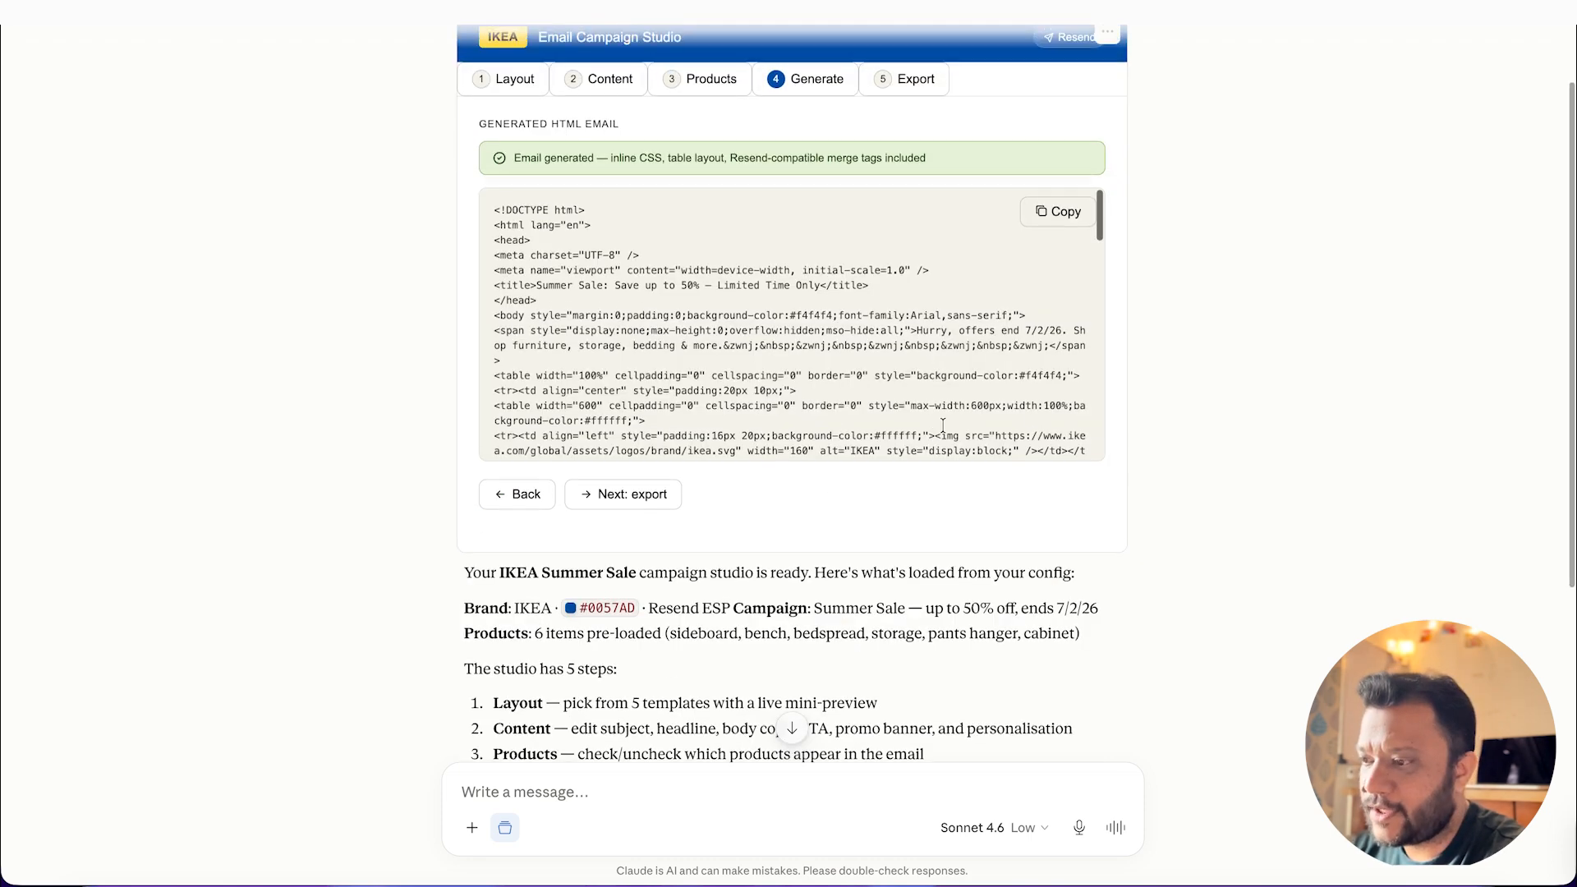
{"action": "scroll", "coordinate": [943, 425], "scroll_direction": "up", "scroll_amount": 2}
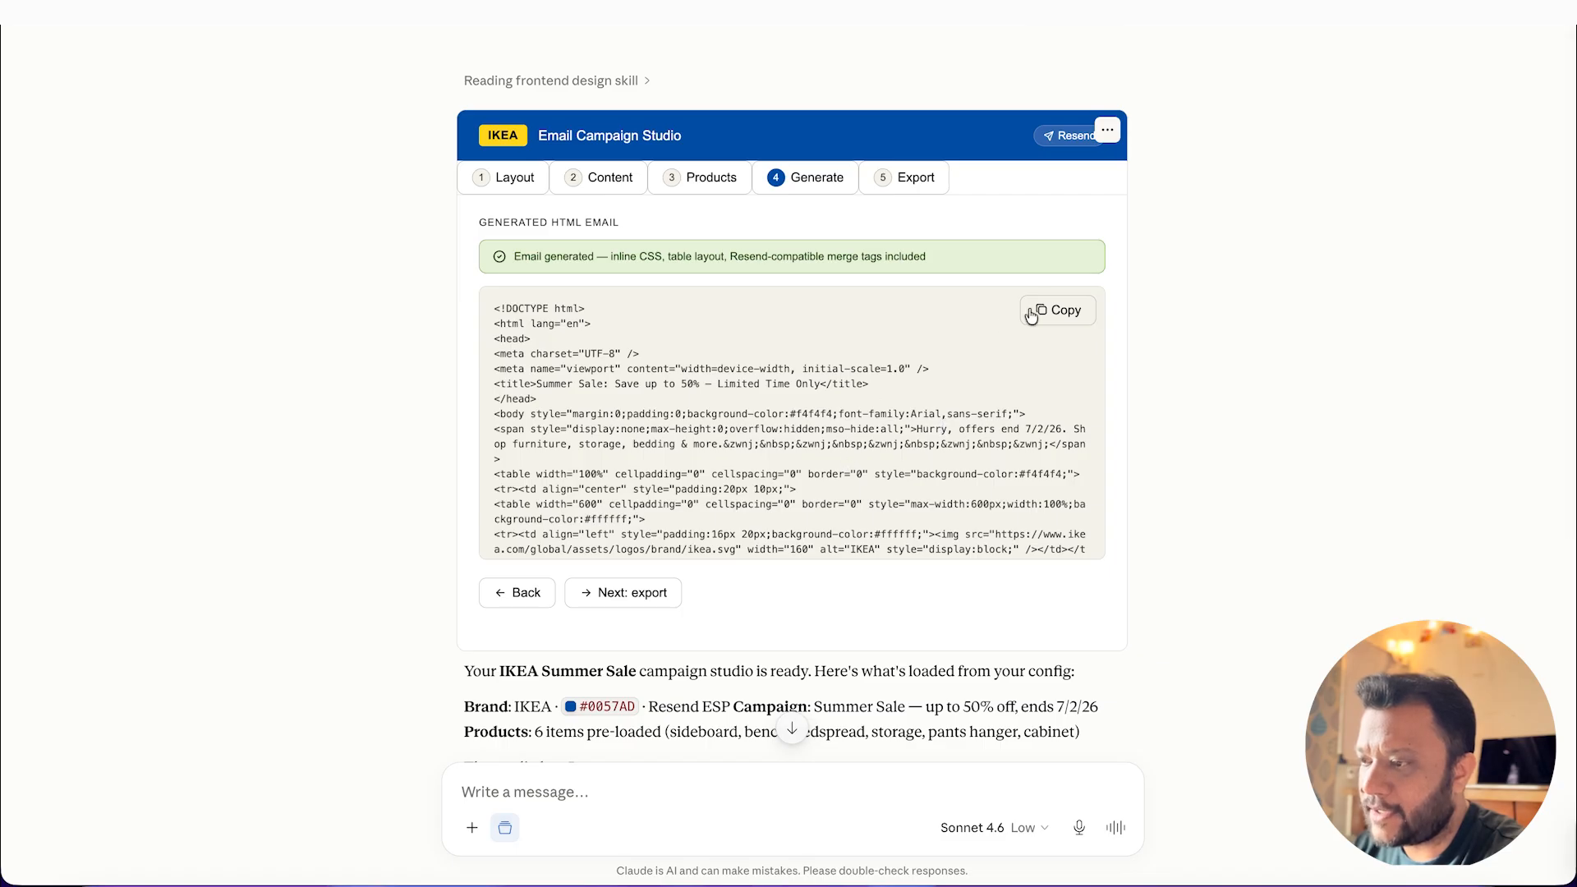
{"action": "left_click", "coordinate": [1060, 311]}
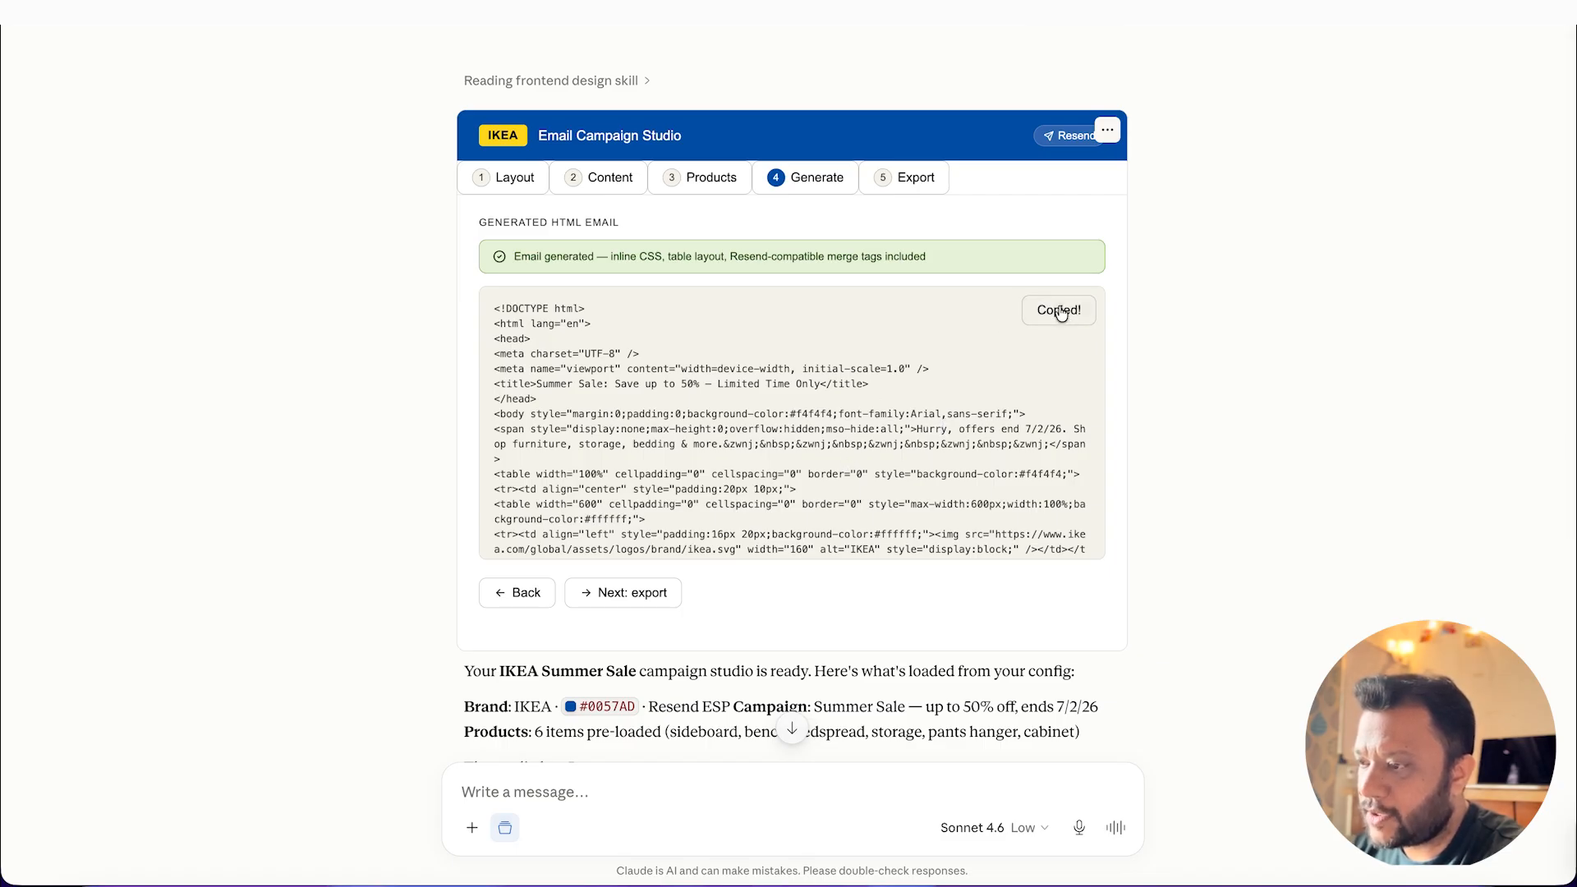
Step: Open the Resend export instructions, switch to Resend in Google Chrome and create a new broadcast
{"action": "left_click", "coordinate": [914, 181]}
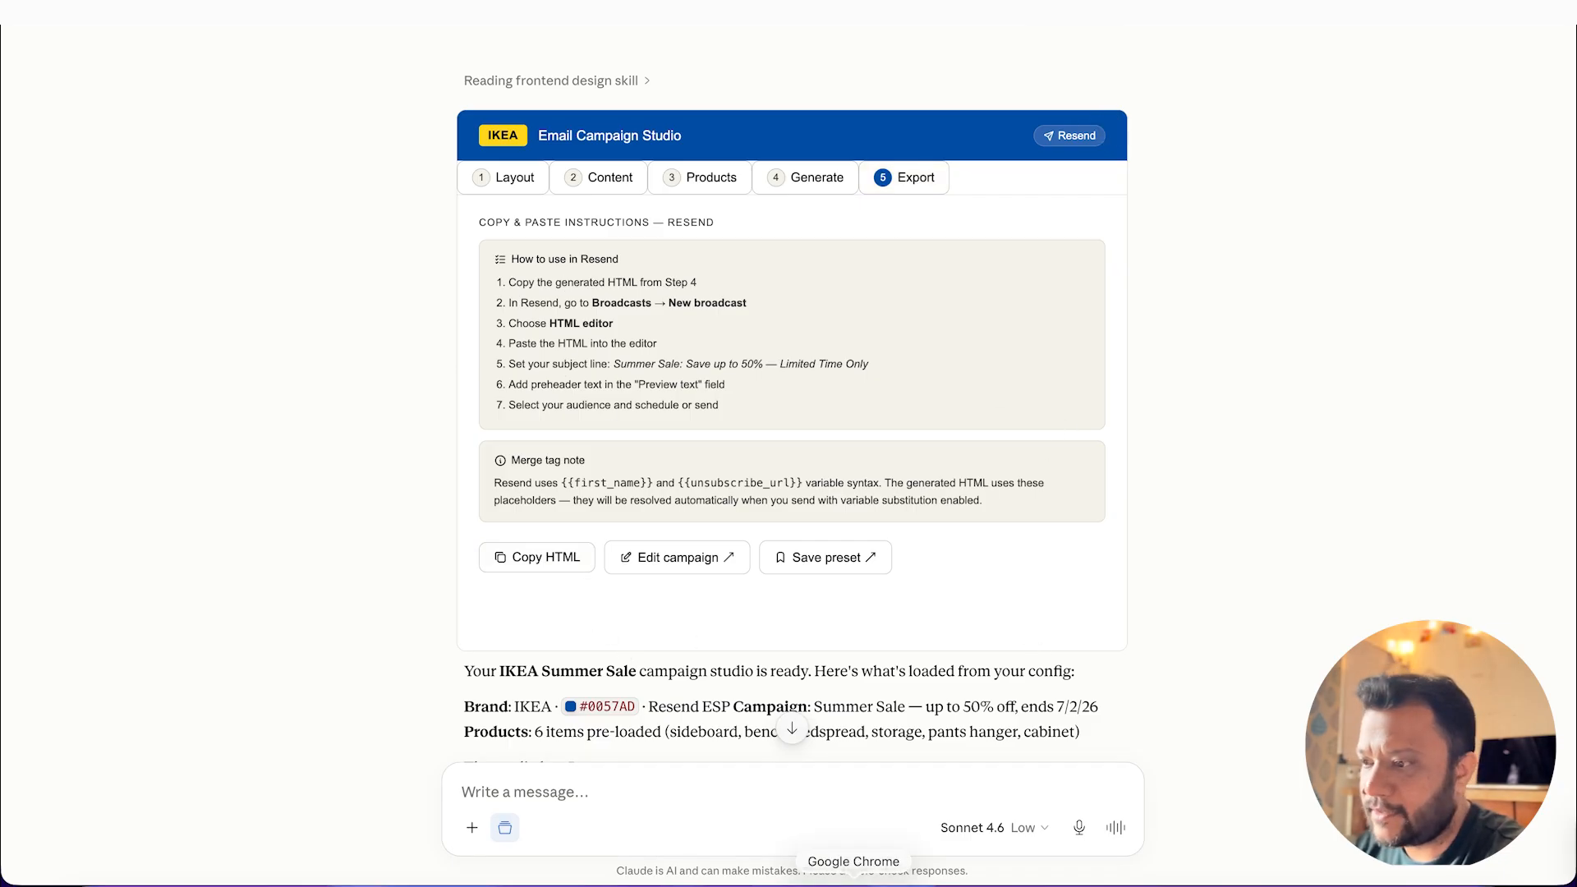
{"action": "left_click", "coordinate": [854, 877]}
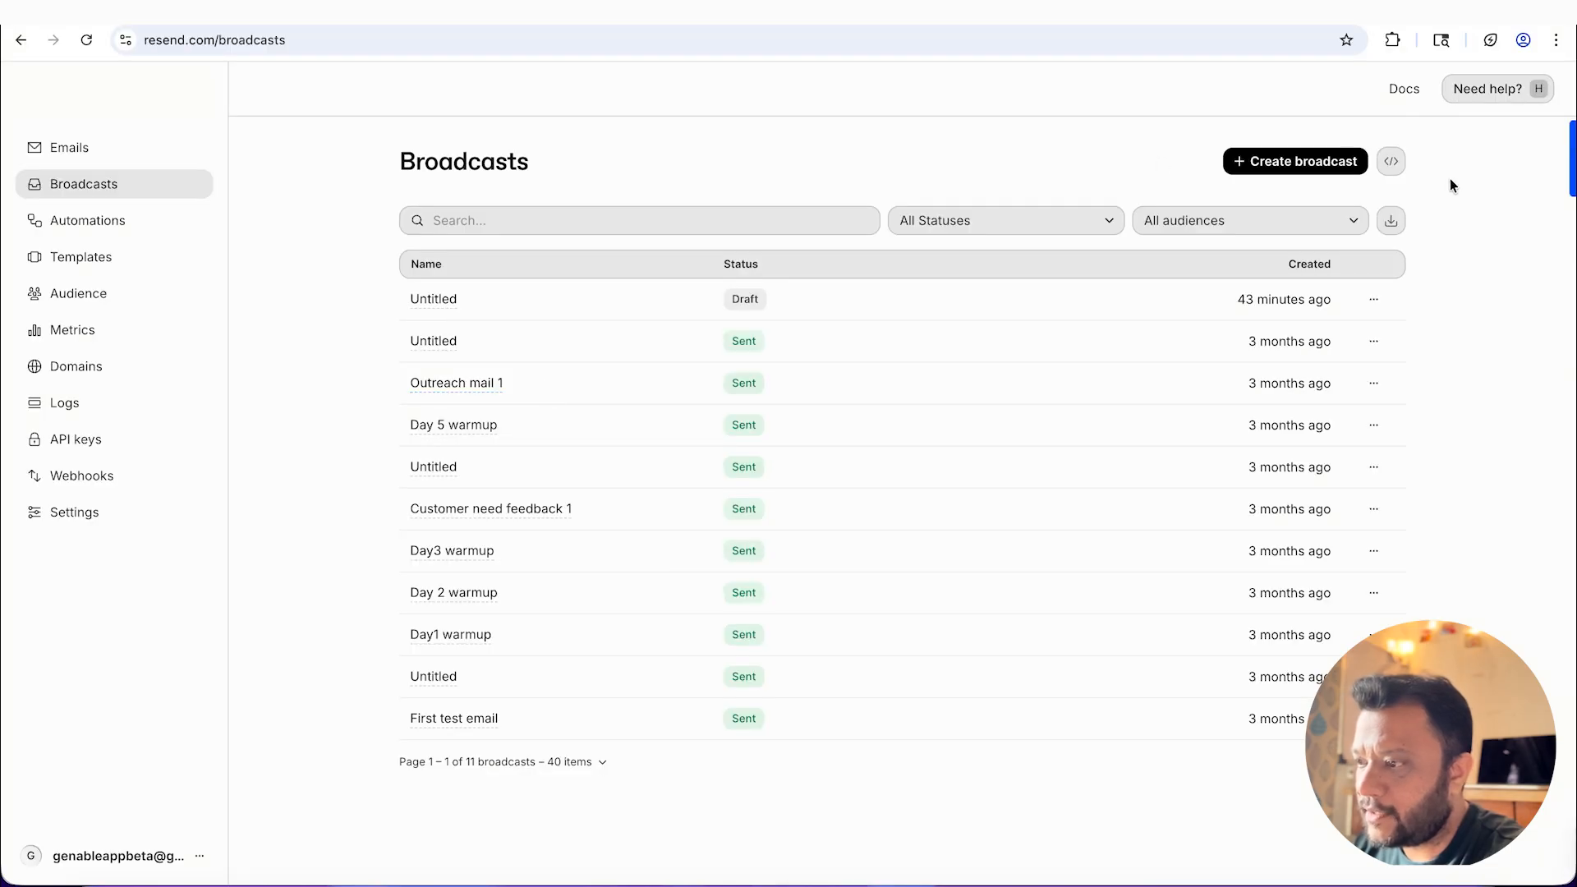
{"action": "left_click", "coordinate": [1324, 164]}
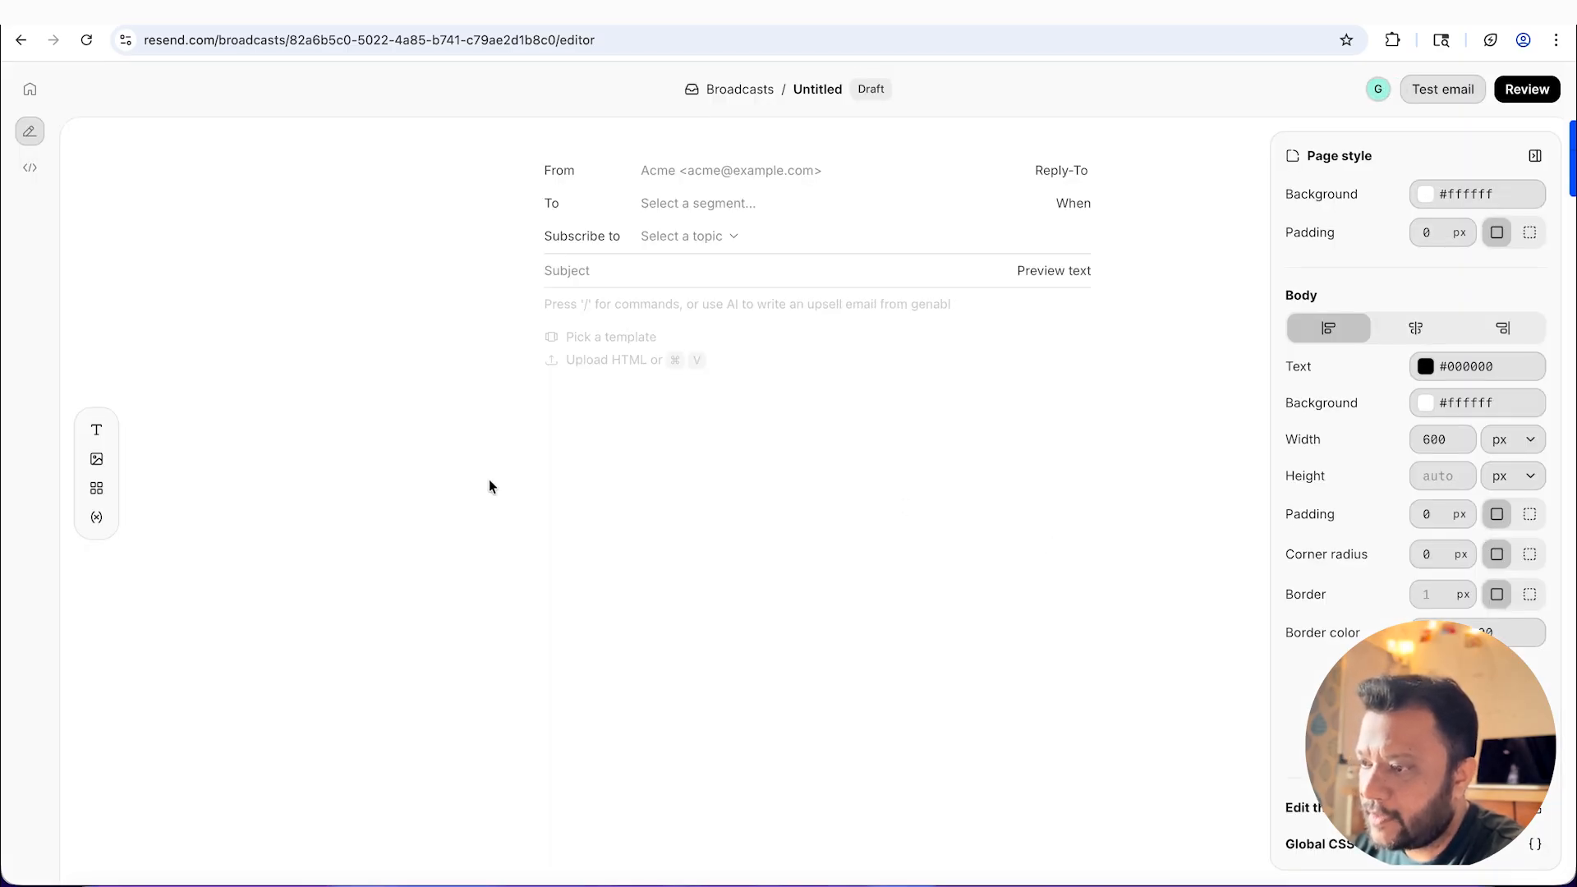
Step: Insert an HTML block in the broadcast, paste the copied email code into it and save
{"action": "left_click", "coordinate": [97, 489]}
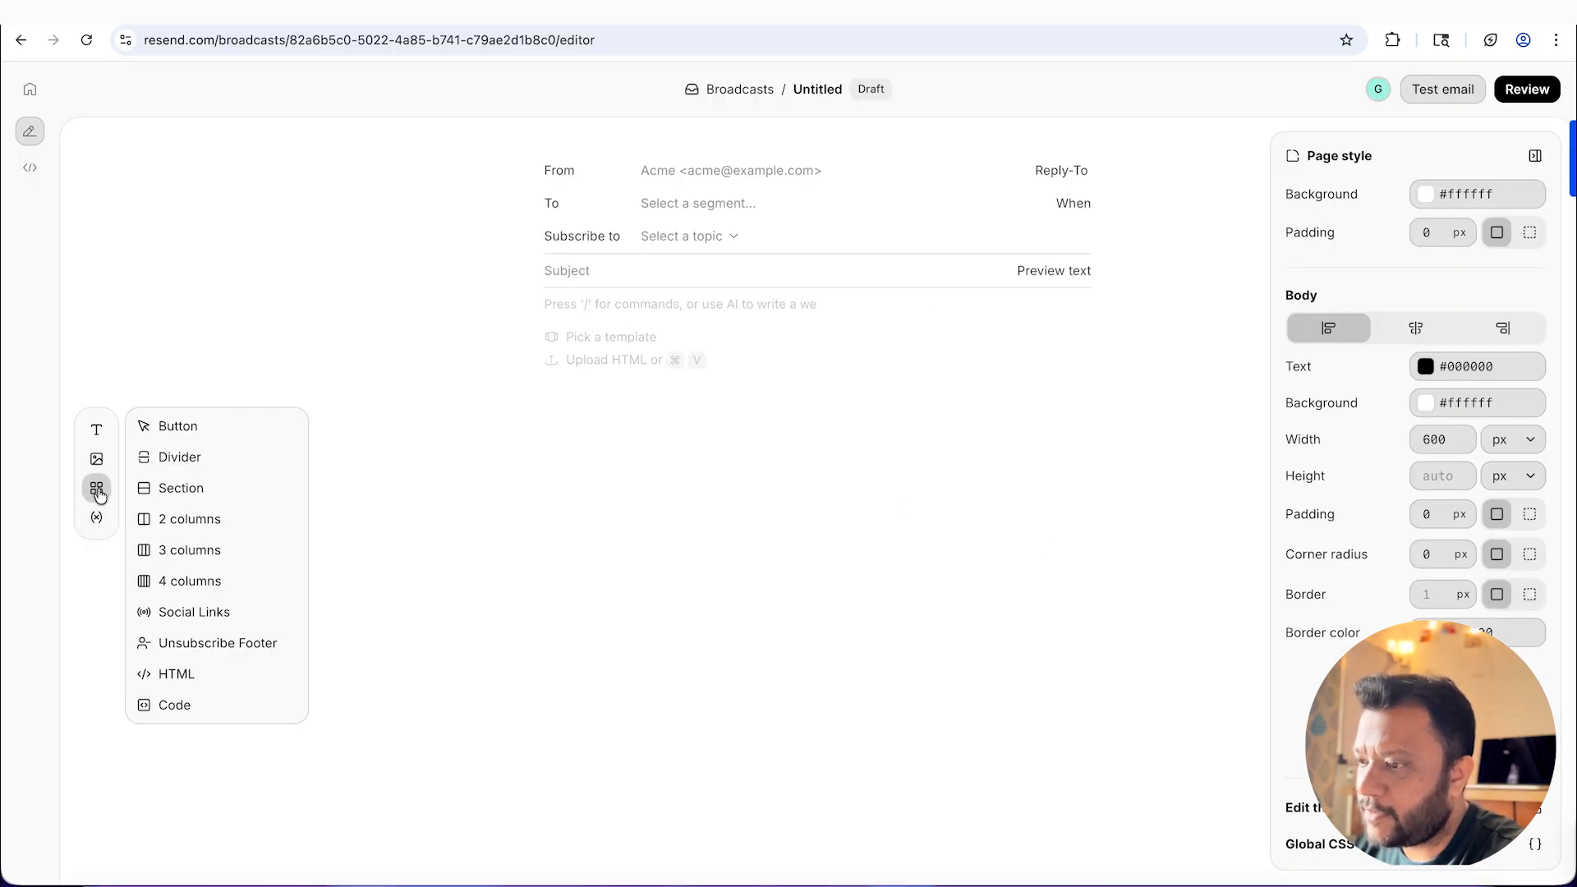
{"action": "mouse_move", "coordinate": [99, 496]}
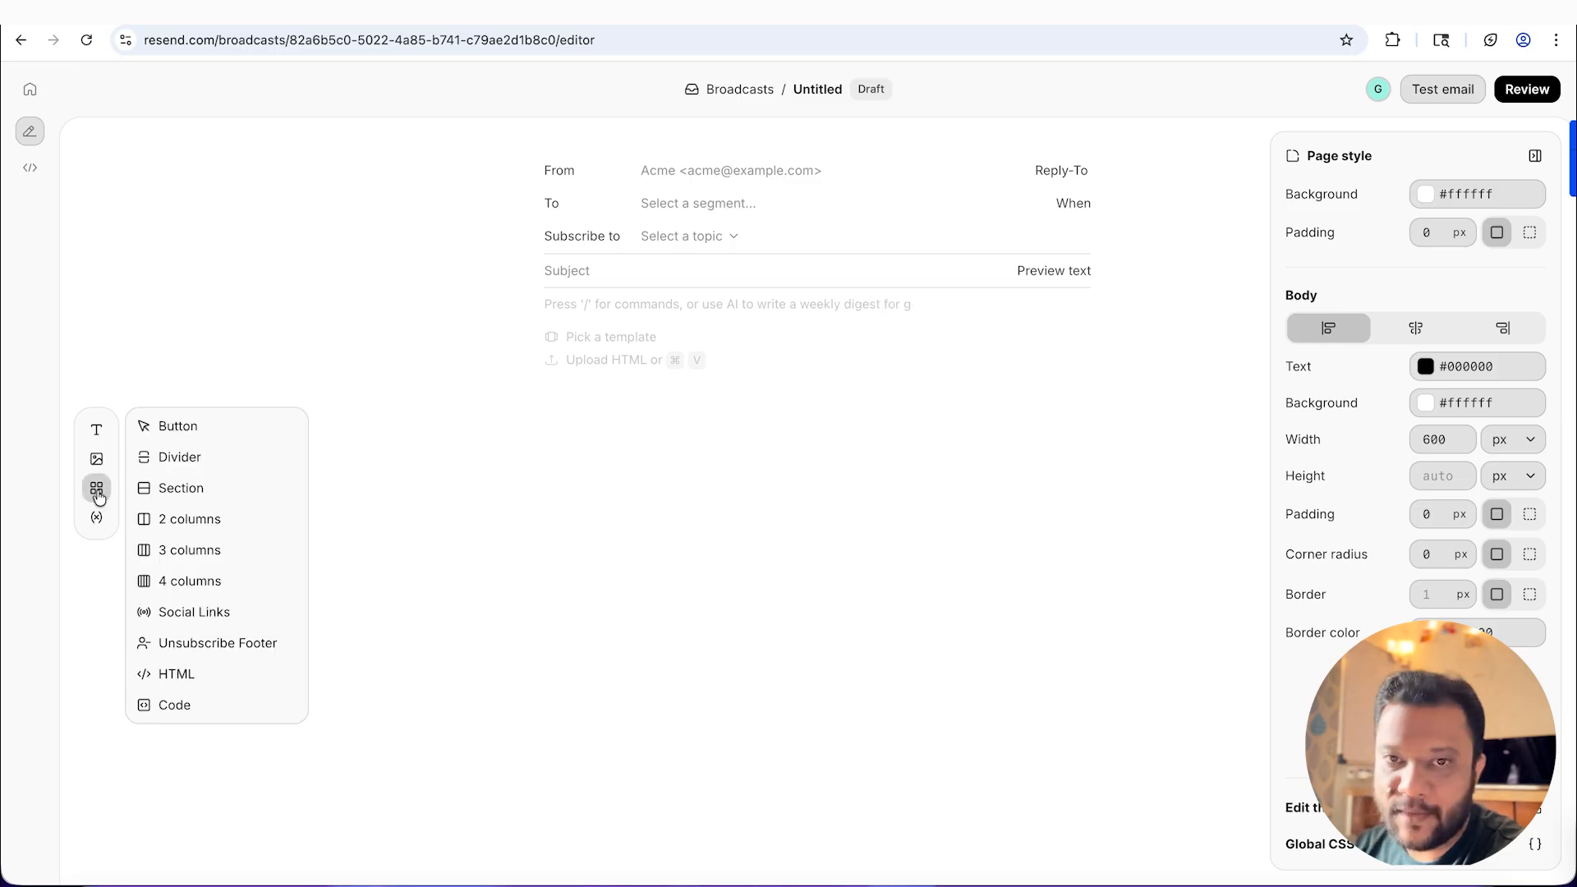
{"action": "left_click", "coordinate": [180, 678]}
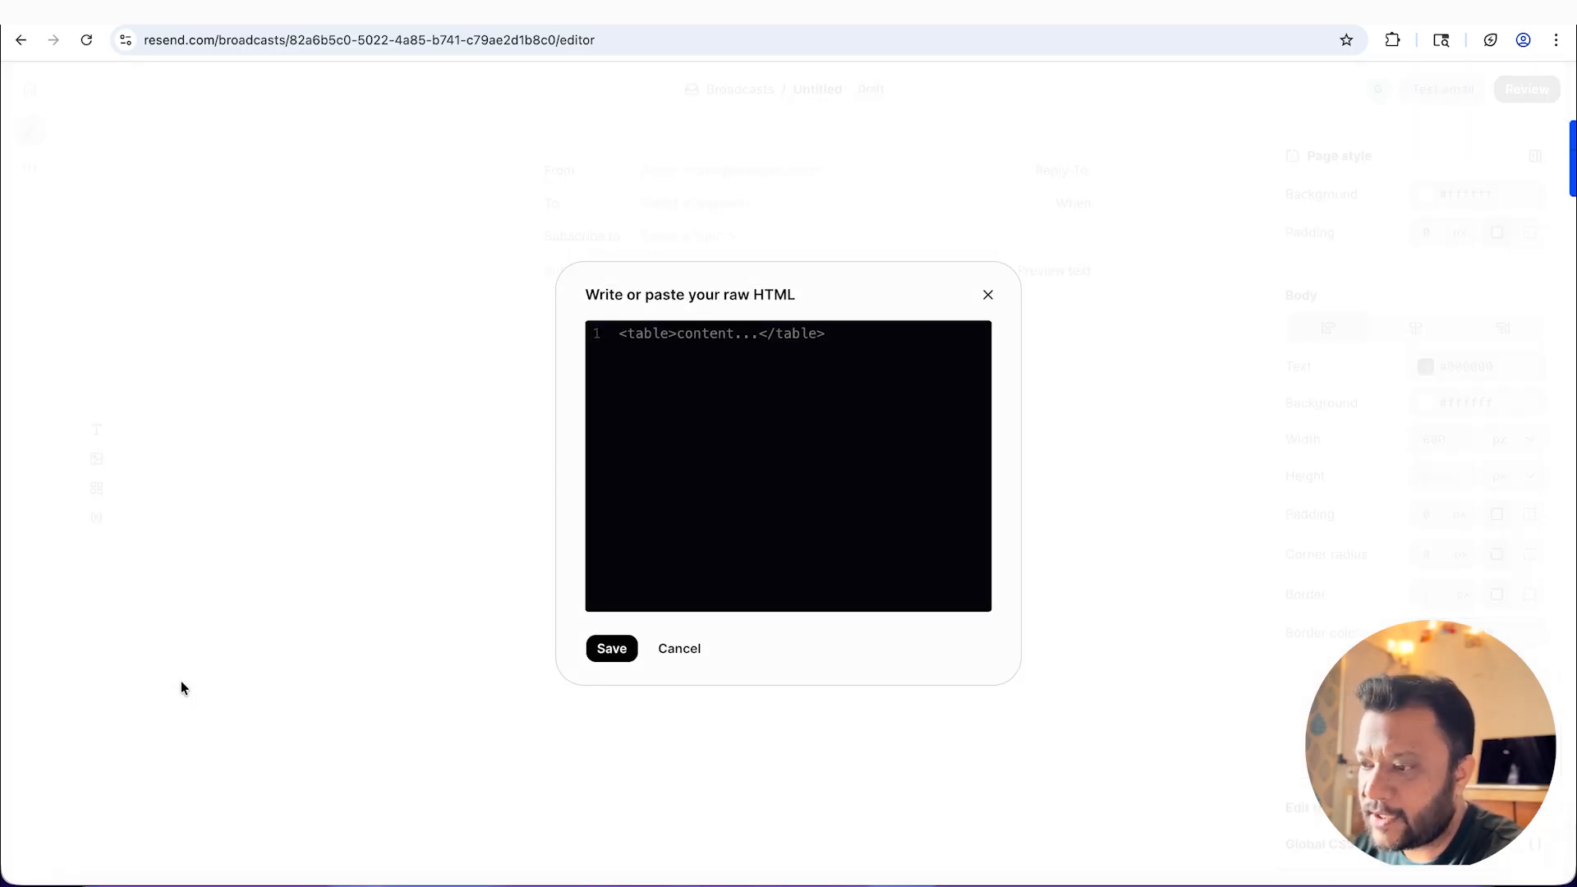
{"action": "key", "text": "ctrl+v"}
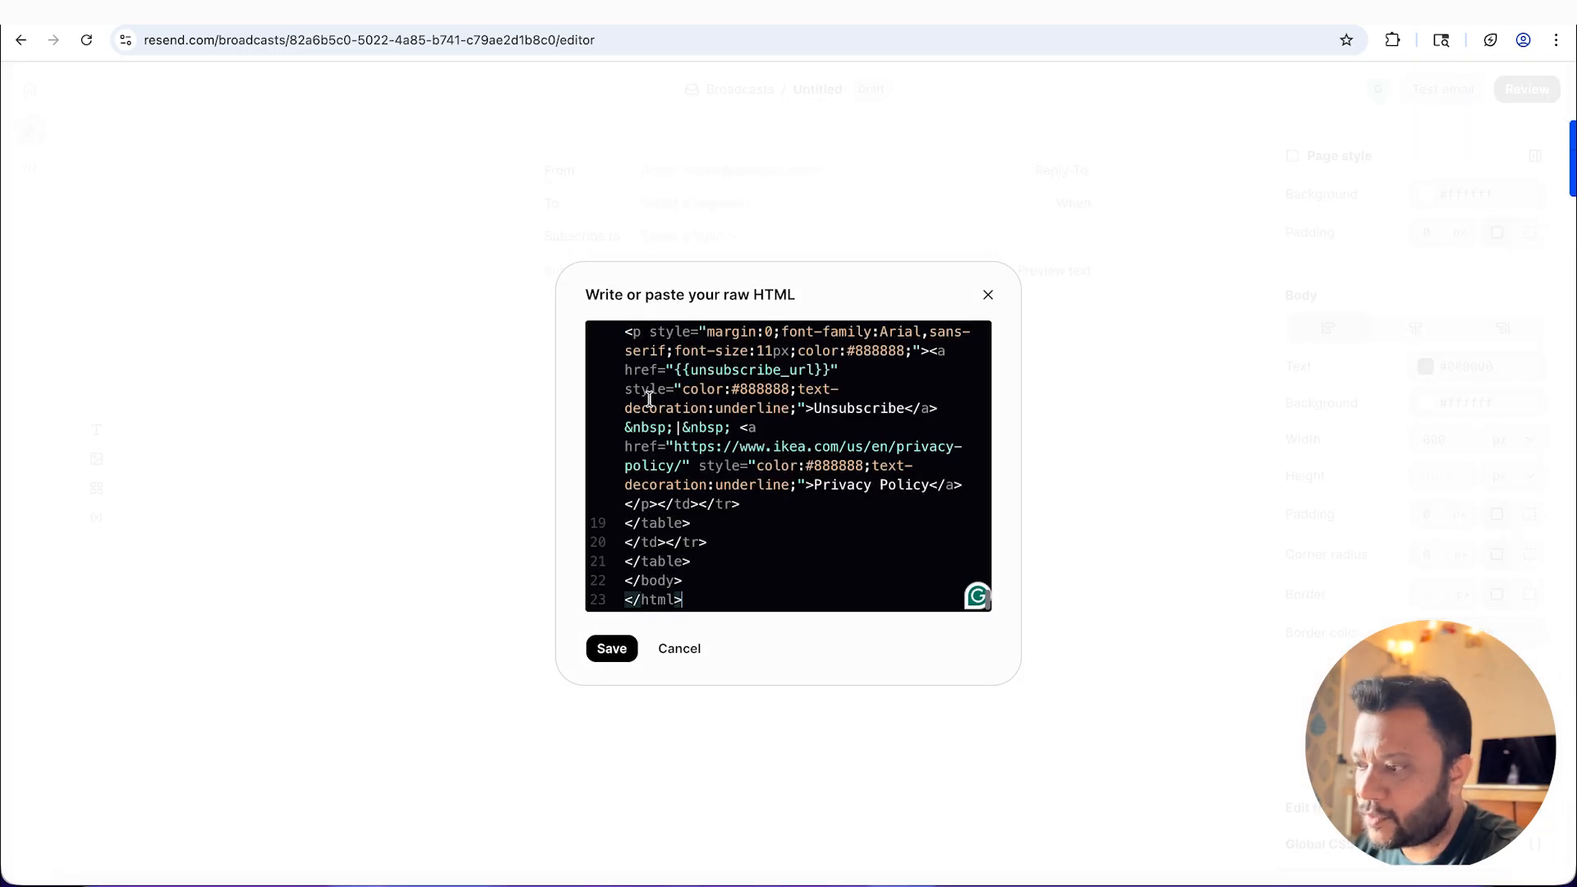
{"action": "left_click", "coordinate": [611, 648]}
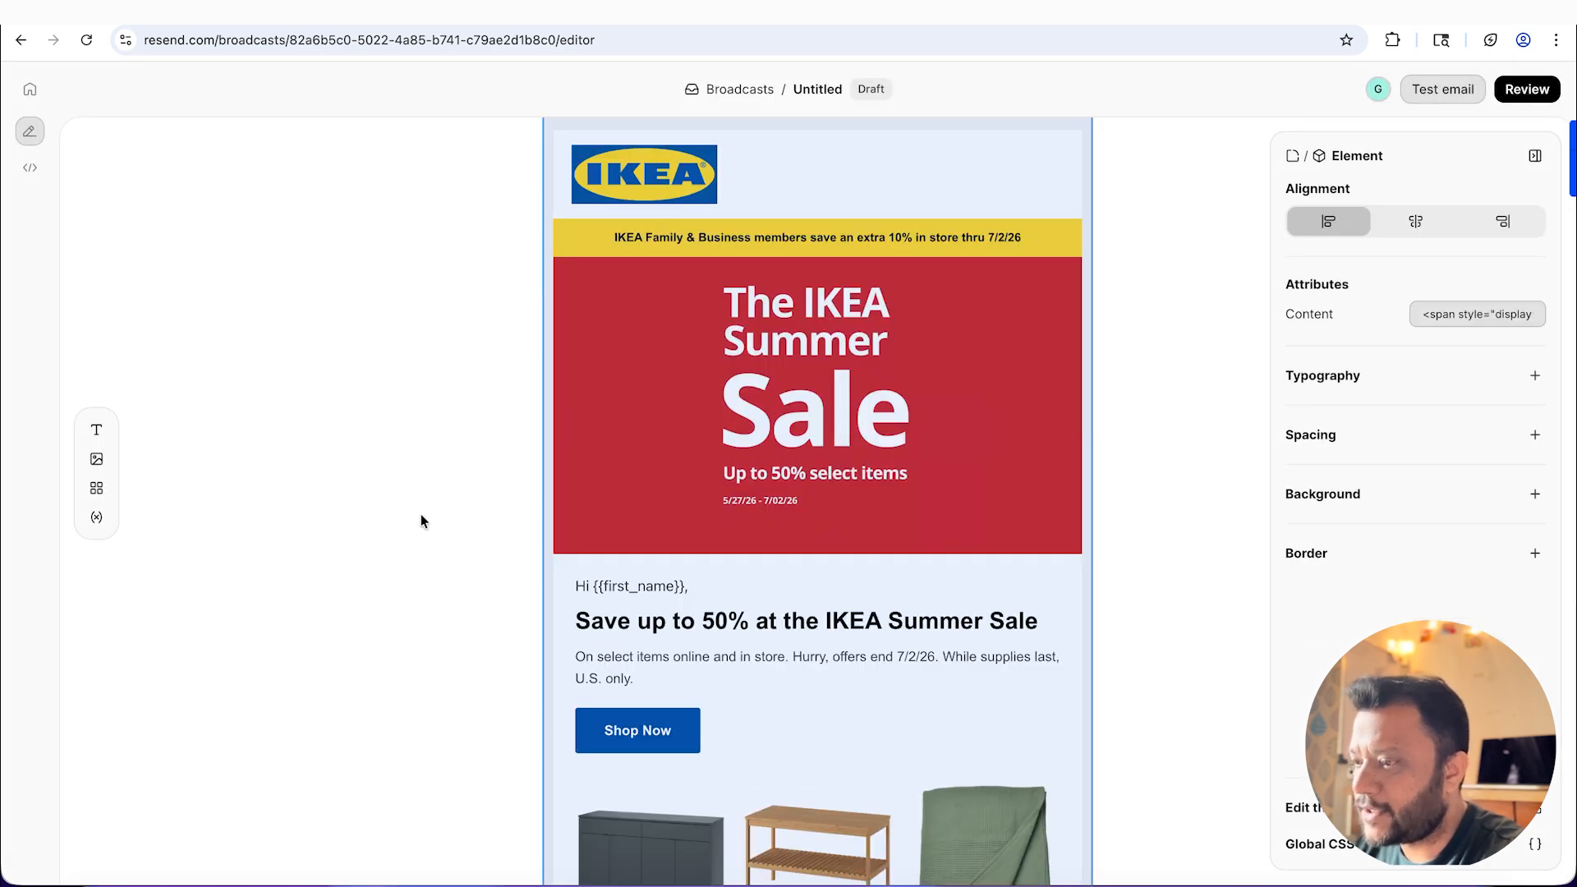
Step: Center-align the inserted HTML element and the email body
{"action": "left_click", "coordinate": [1427, 218]}
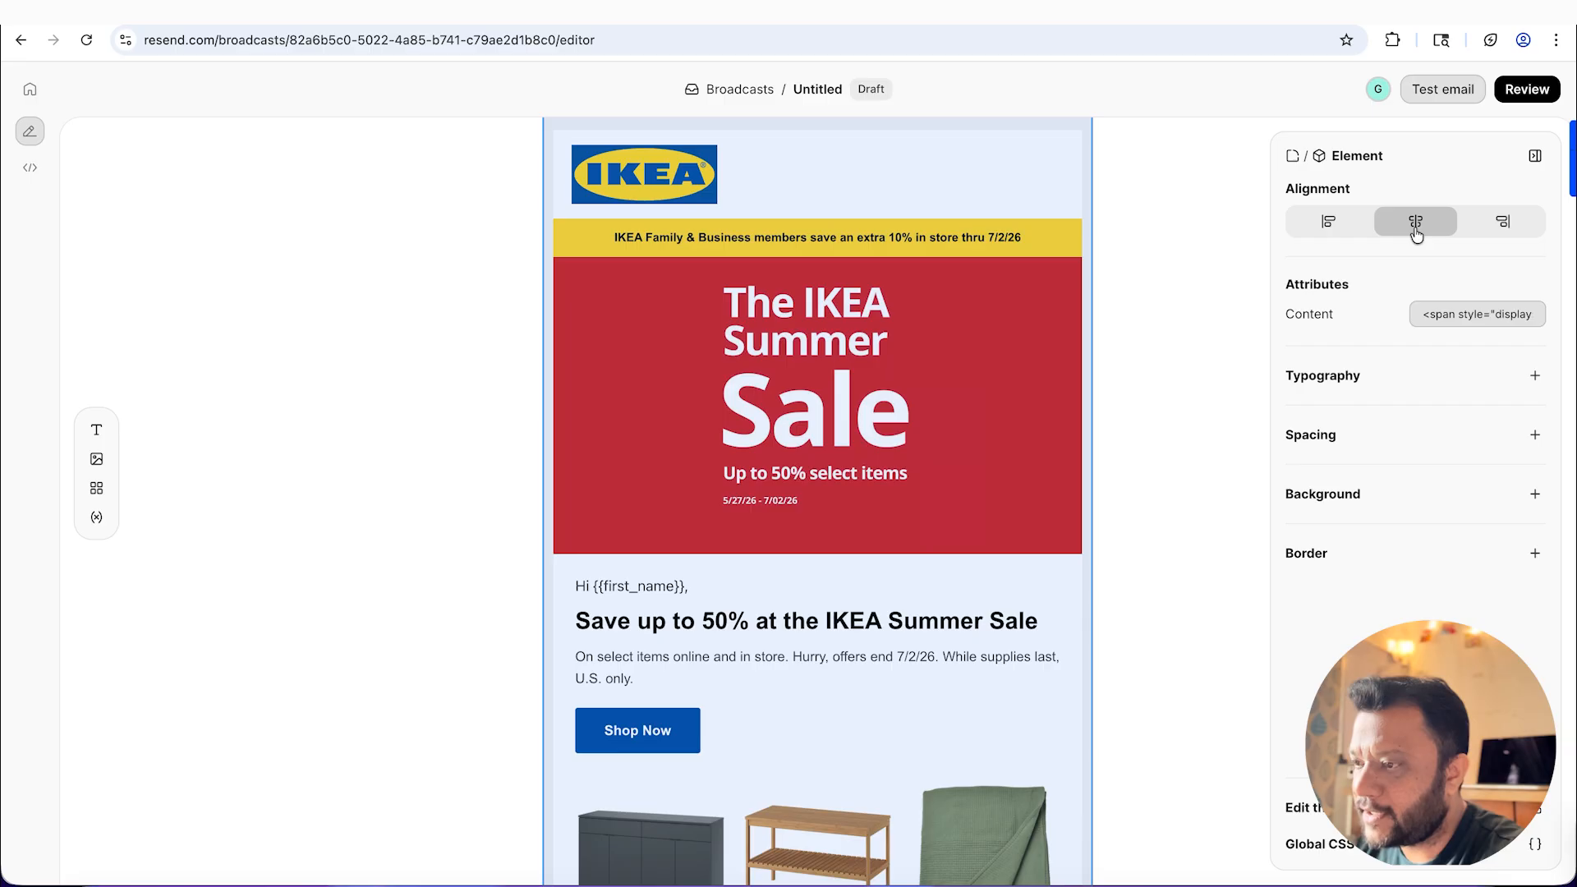
{"action": "left_click", "coordinate": [1156, 355]}
{"action": "left_click", "coordinate": [1409, 328]}
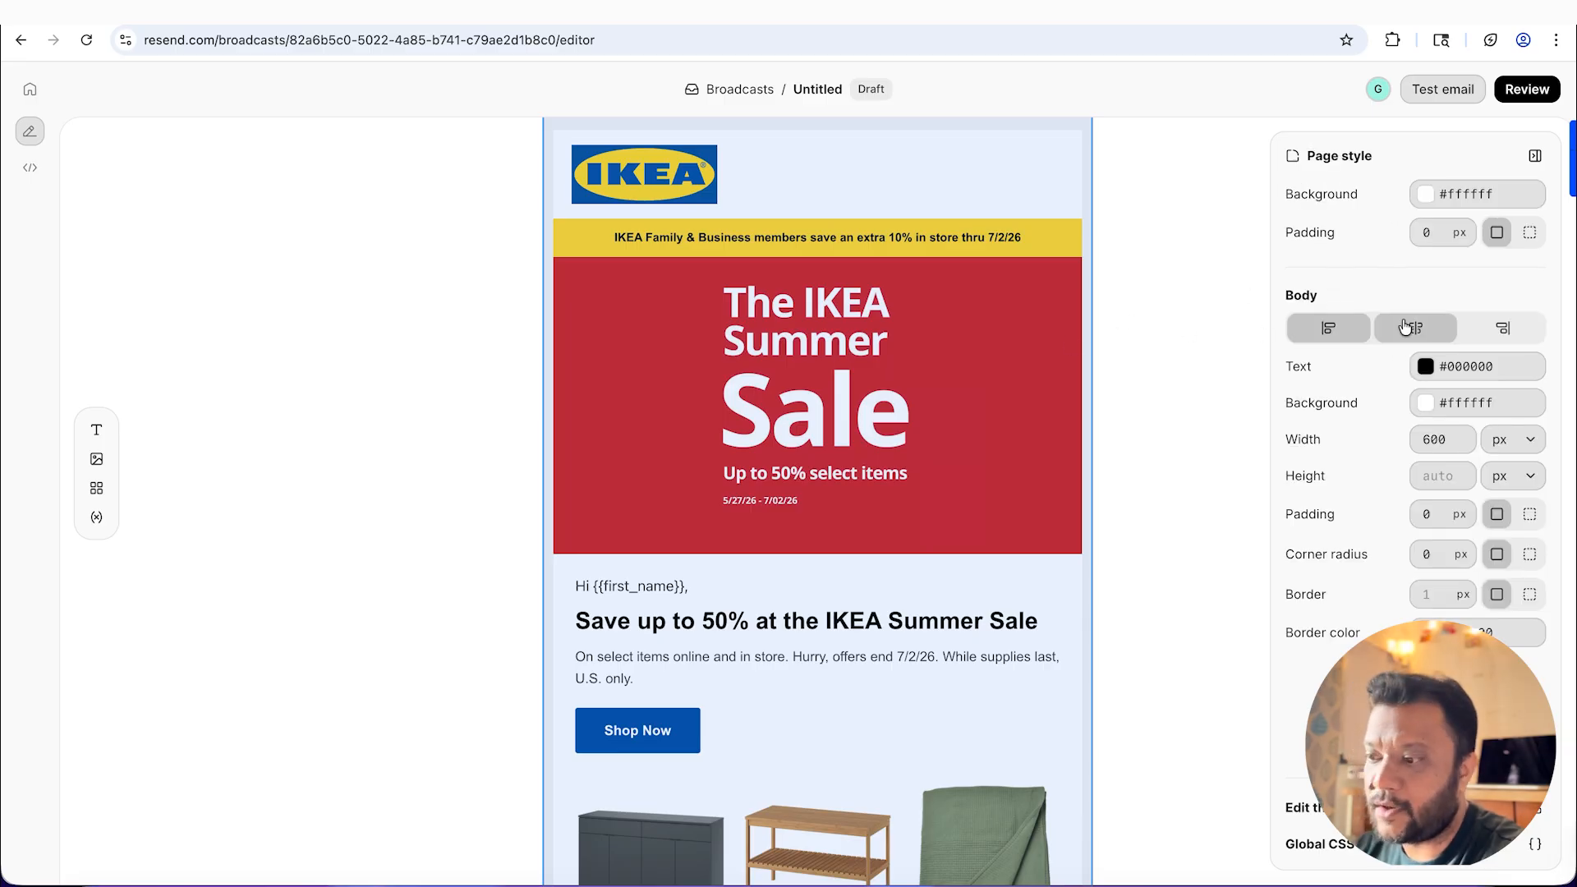
Step: Look through the whole broadcast email, from the logo and hero banner through the product grid to the footer
{"action": "scroll", "coordinate": [1200, 496], "scroll_direction": "down", "scroll_amount": 2}
{"action": "scroll", "coordinate": [1200, 496], "scroll_direction": "up", "scroll_amount": 3}
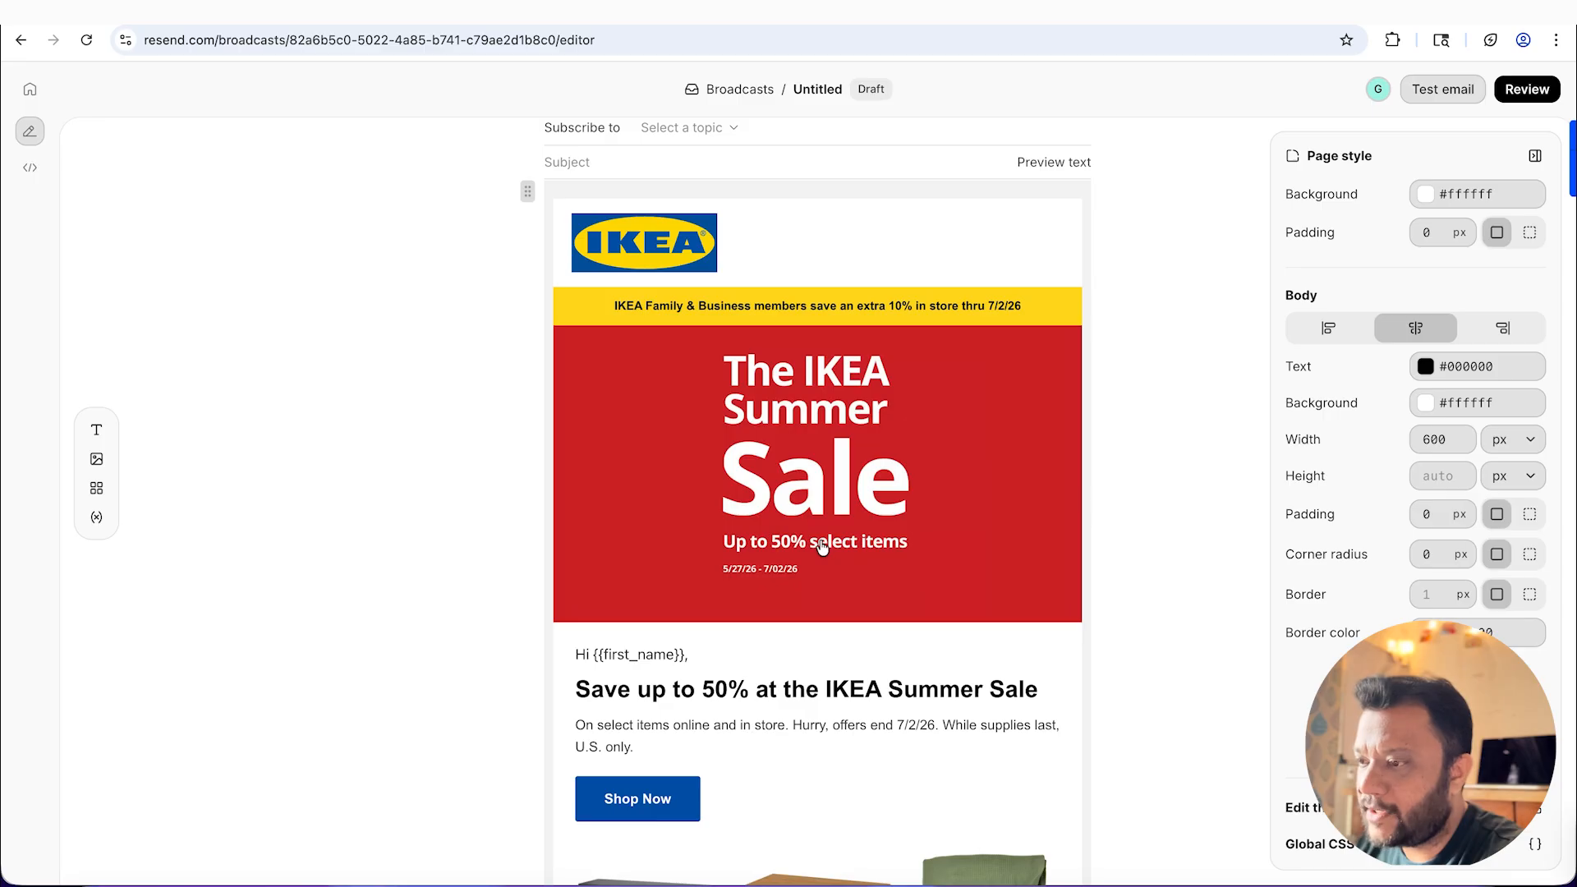
{"action": "scroll", "coordinate": [768, 473], "scroll_direction": "down", "scroll_amount": 2}
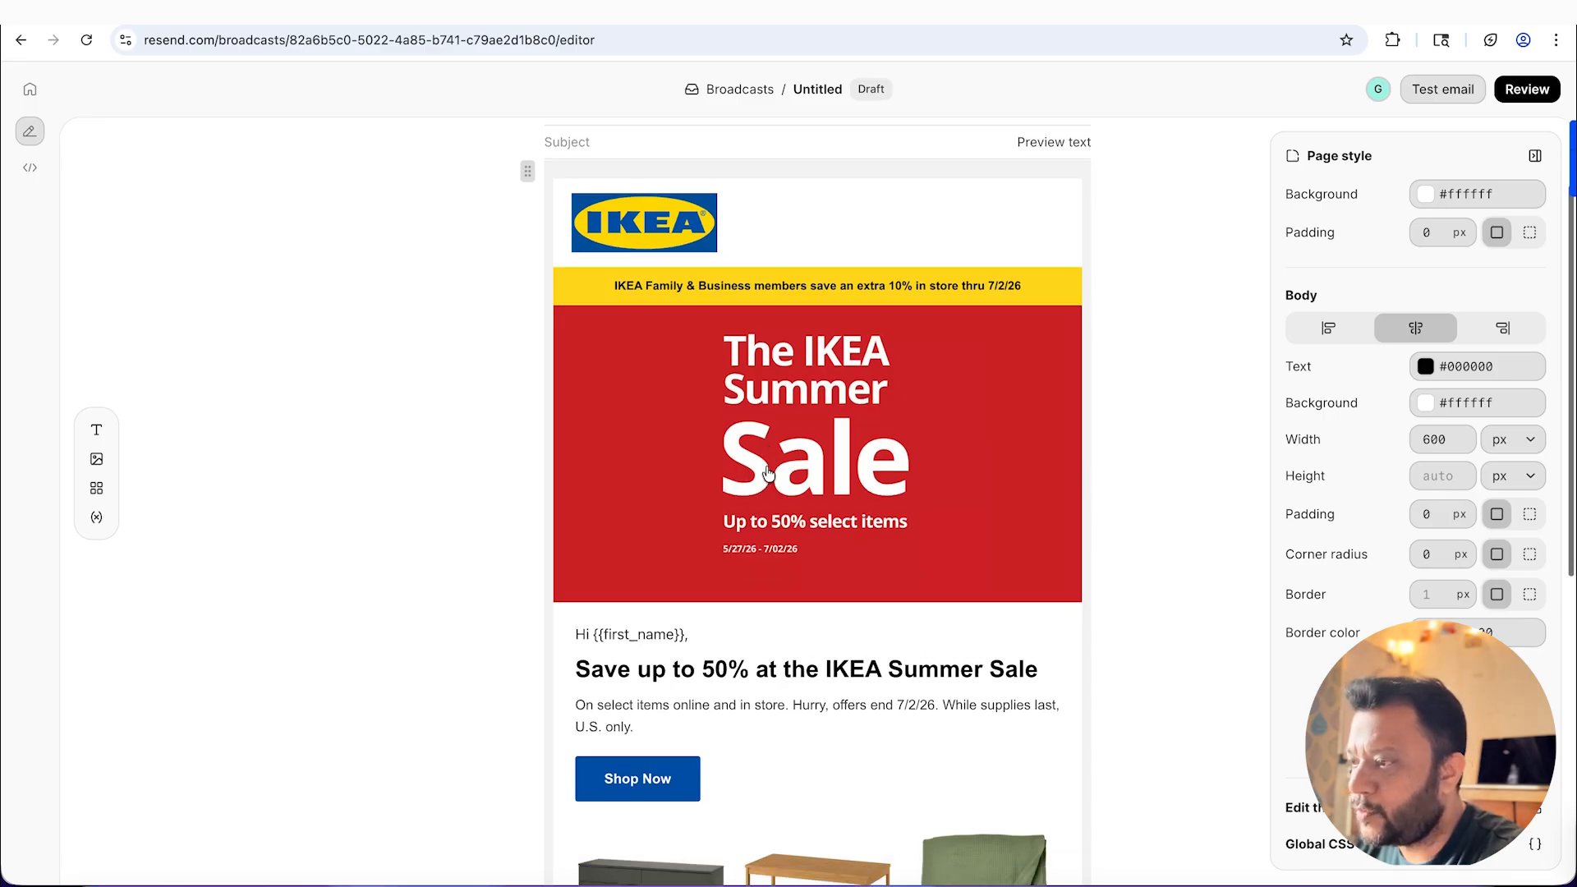
{"action": "scroll", "coordinate": [768, 473], "scroll_direction": "down", "scroll_amount": 2}
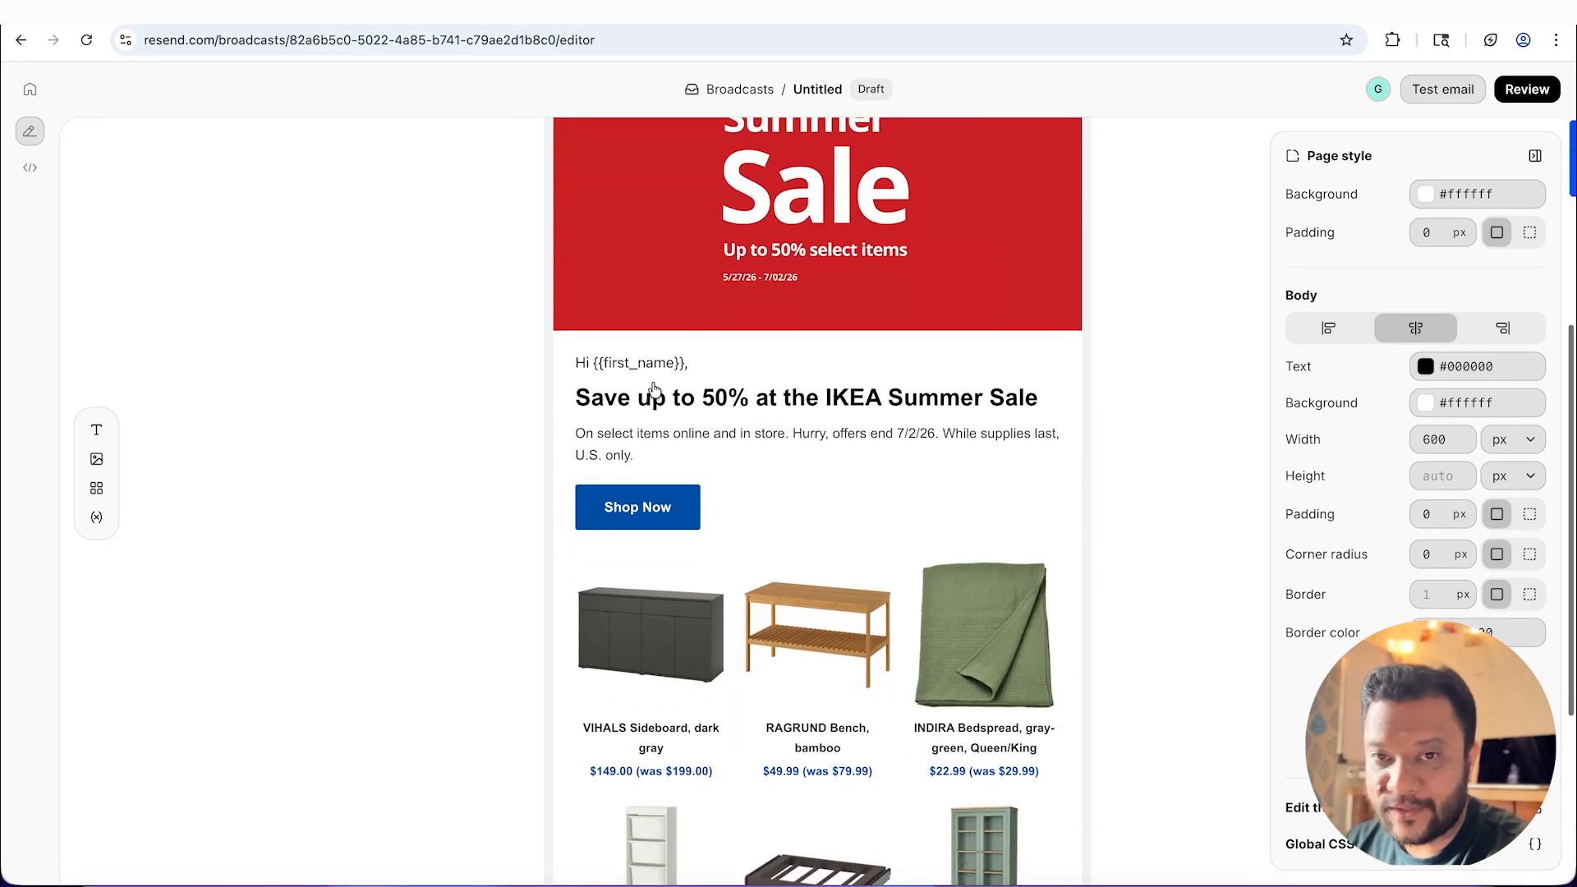
{"action": "scroll", "coordinate": [801, 516], "scroll_direction": "down", "scroll_amount": 2}
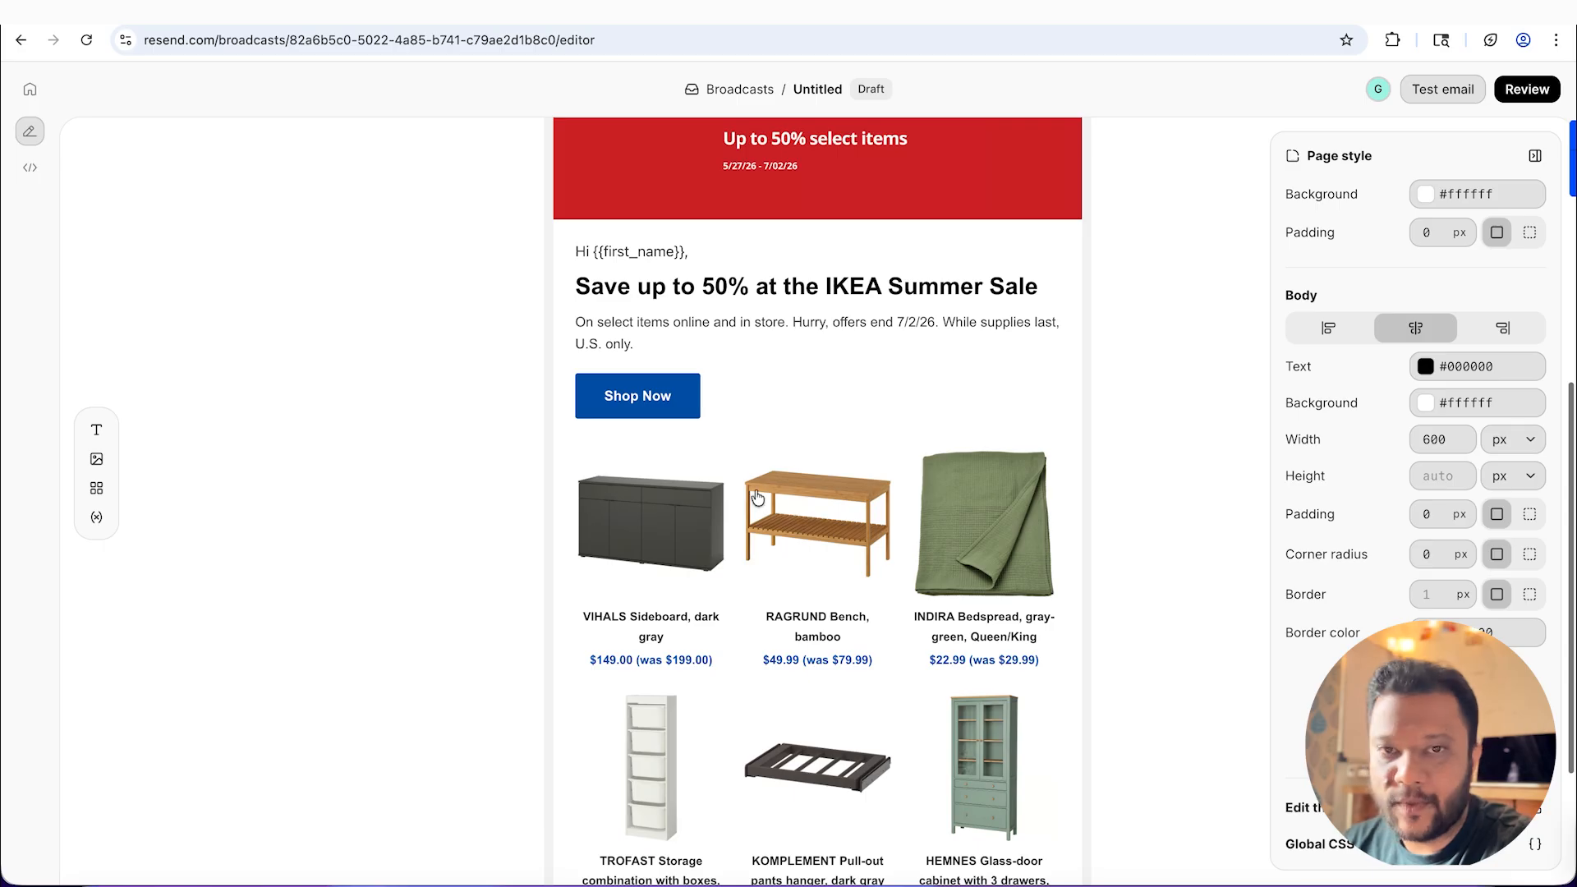
{"action": "scroll", "coordinate": [703, 496], "scroll_direction": "down", "scroll_amount": 3}
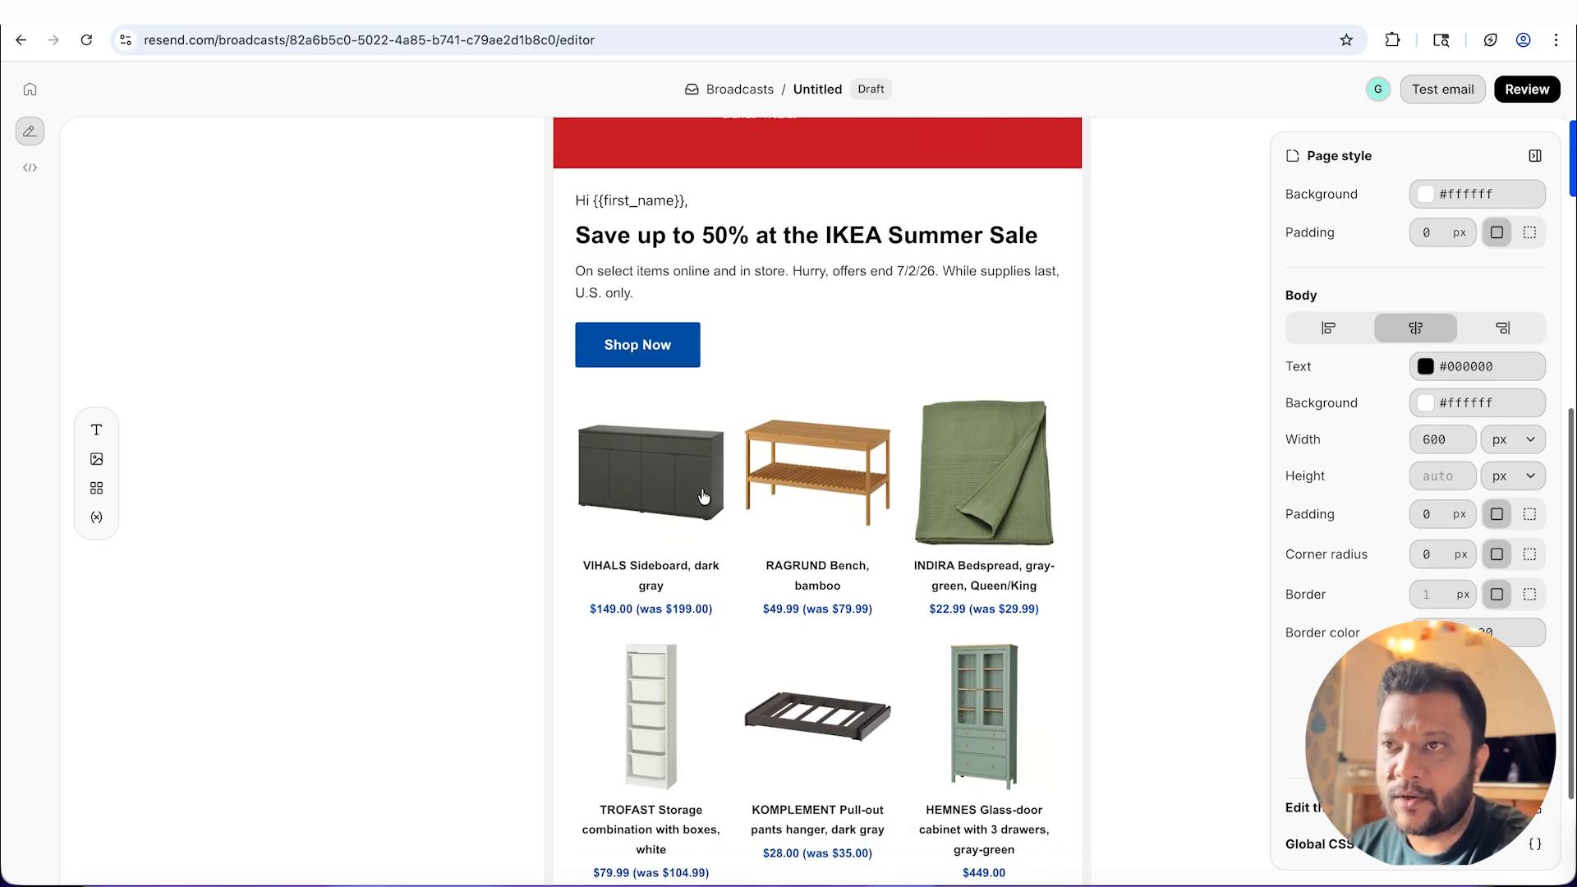
{"action": "scroll", "coordinate": [704, 496], "scroll_direction": "down", "scroll_amount": 1}
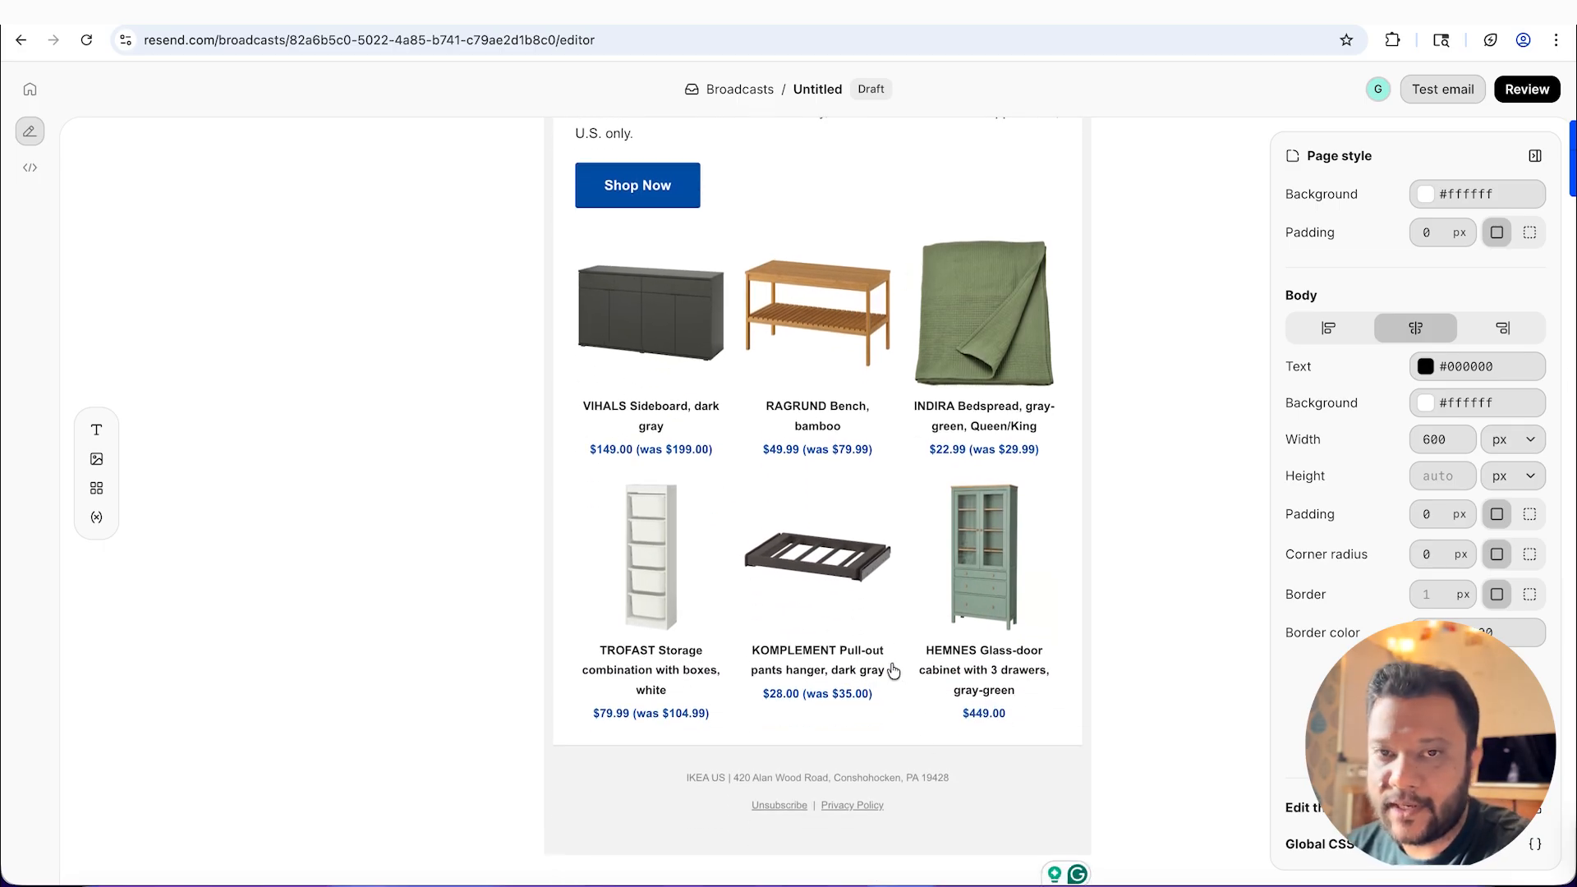
{"action": "scroll", "coordinate": [890, 671], "scroll_direction": "up", "scroll_amount": 3}
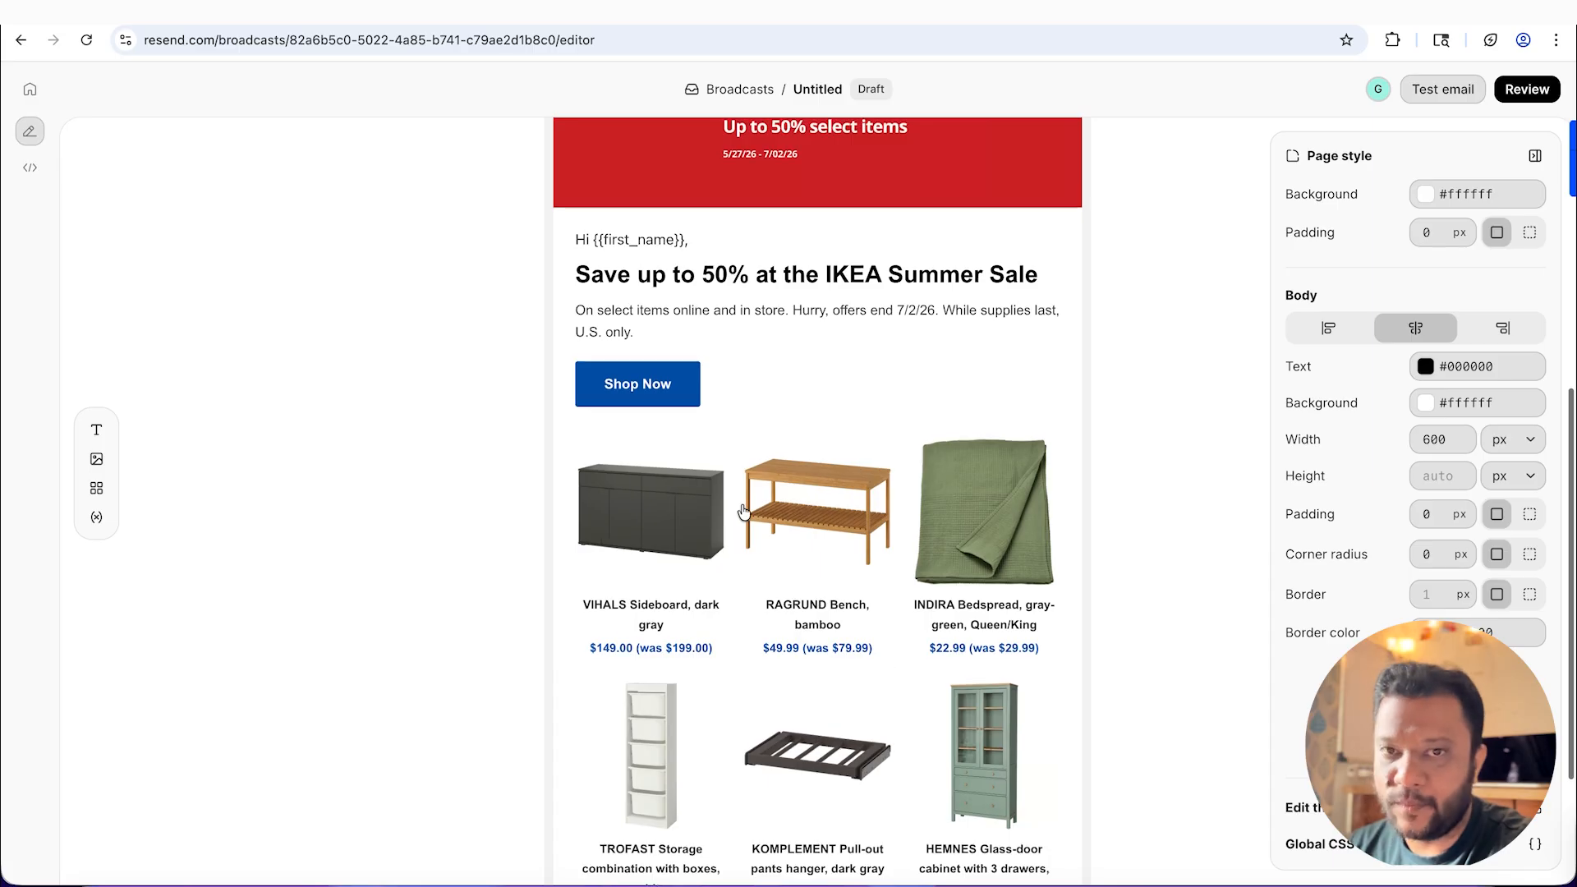
{"action": "scroll", "coordinate": [844, 679], "scroll_direction": "down", "scroll_amount": 4}
{"action": "scroll", "coordinate": [843, 683], "scroll_direction": "up", "scroll_amount": 6}
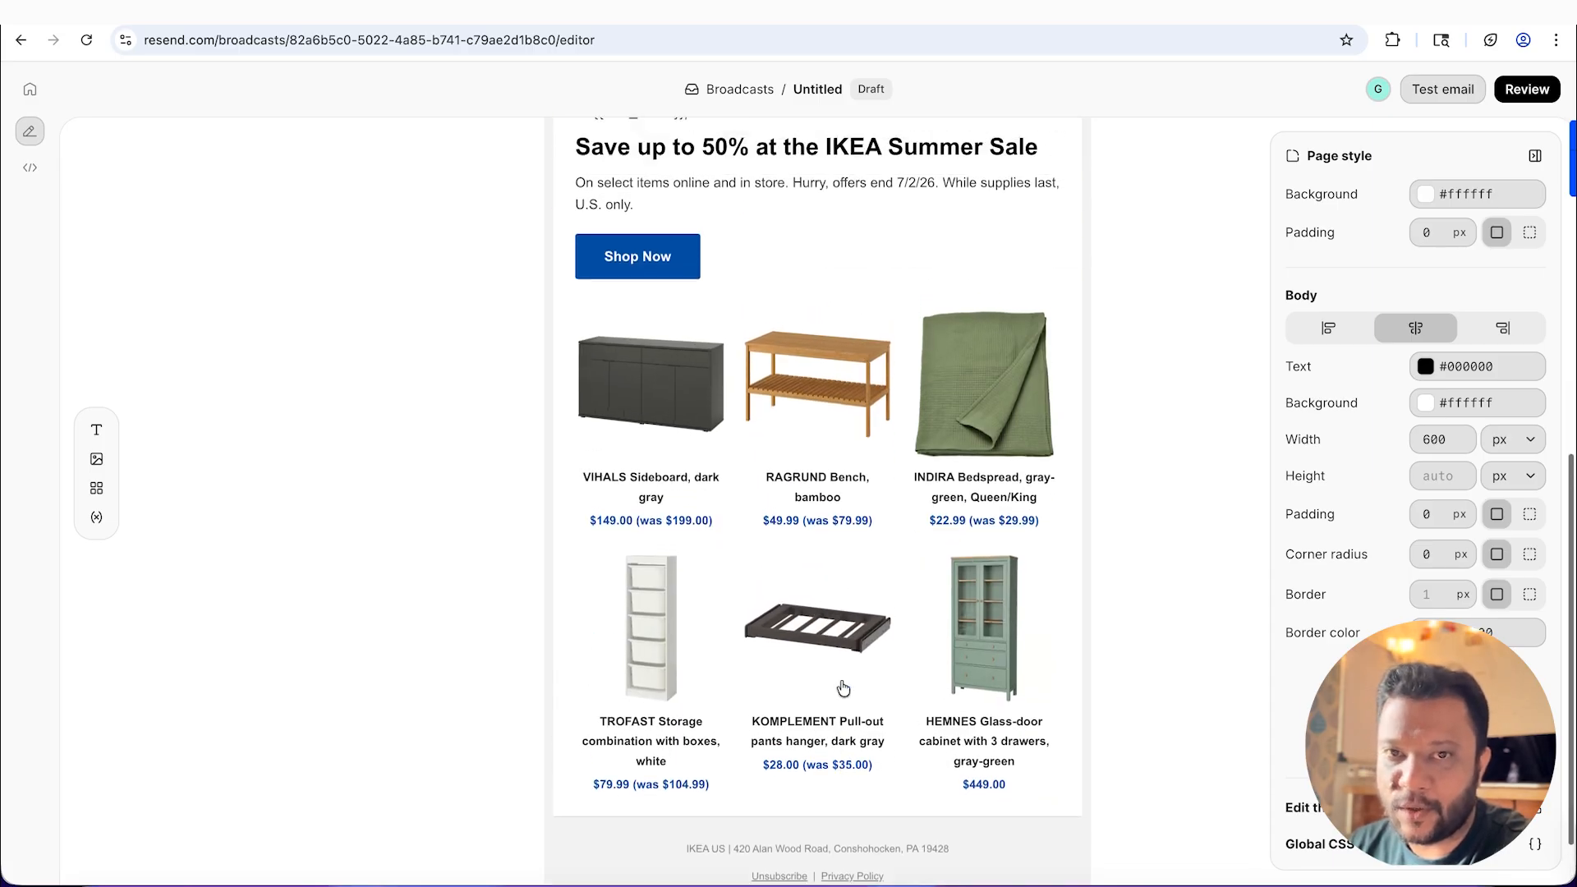
{"action": "scroll", "coordinate": [844, 688], "scroll_direction": "up", "scroll_amount": 5}
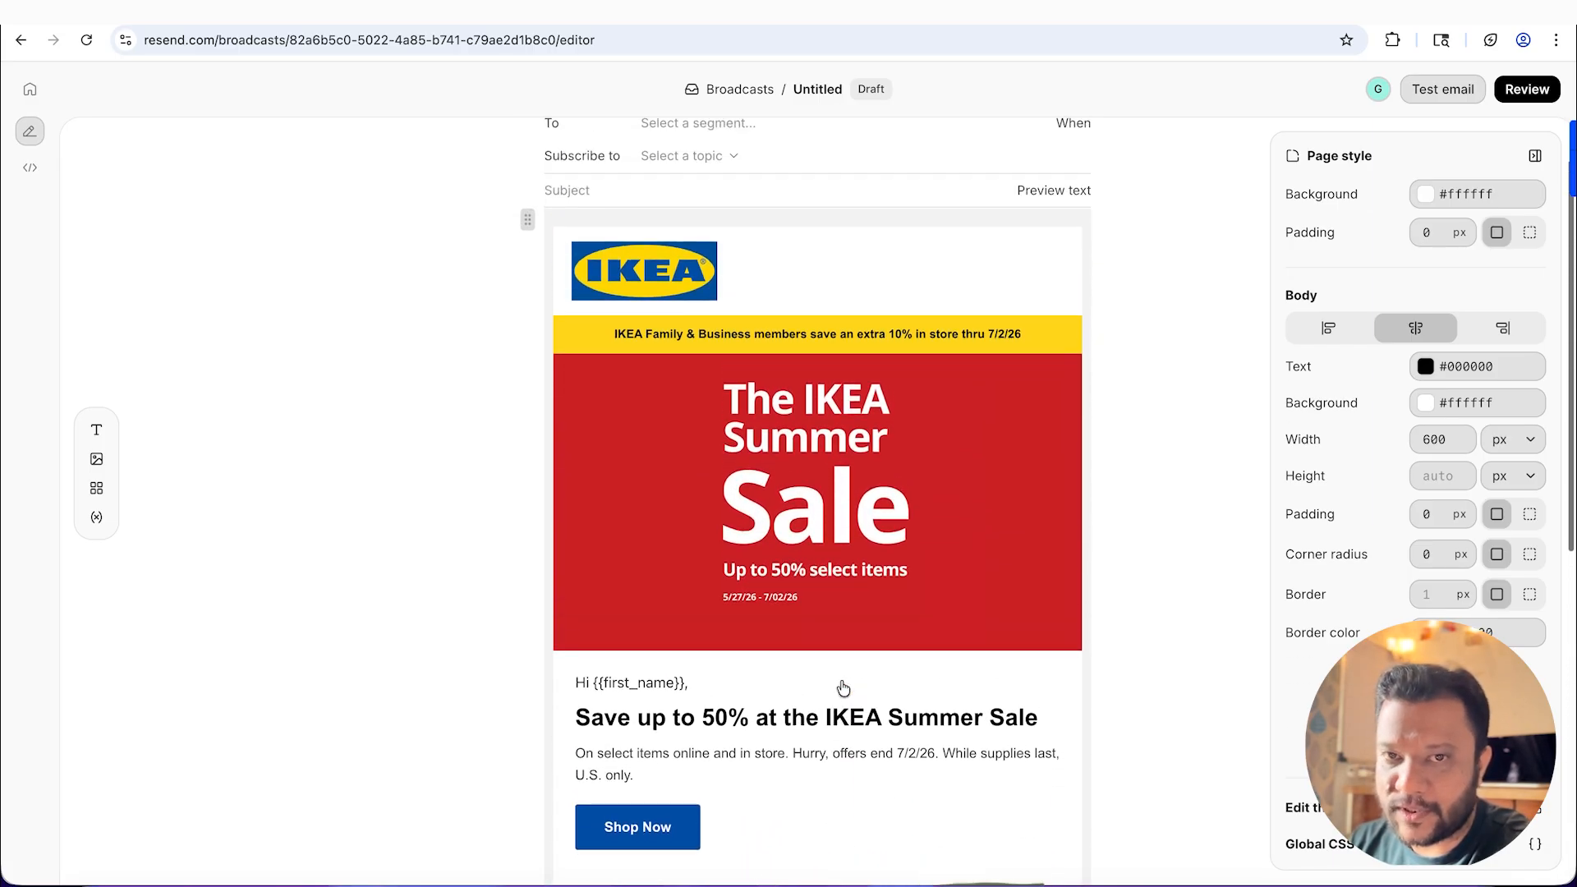
{"action": "scroll", "coordinate": [843, 689], "scroll_direction": "down", "scroll_amount": 4}
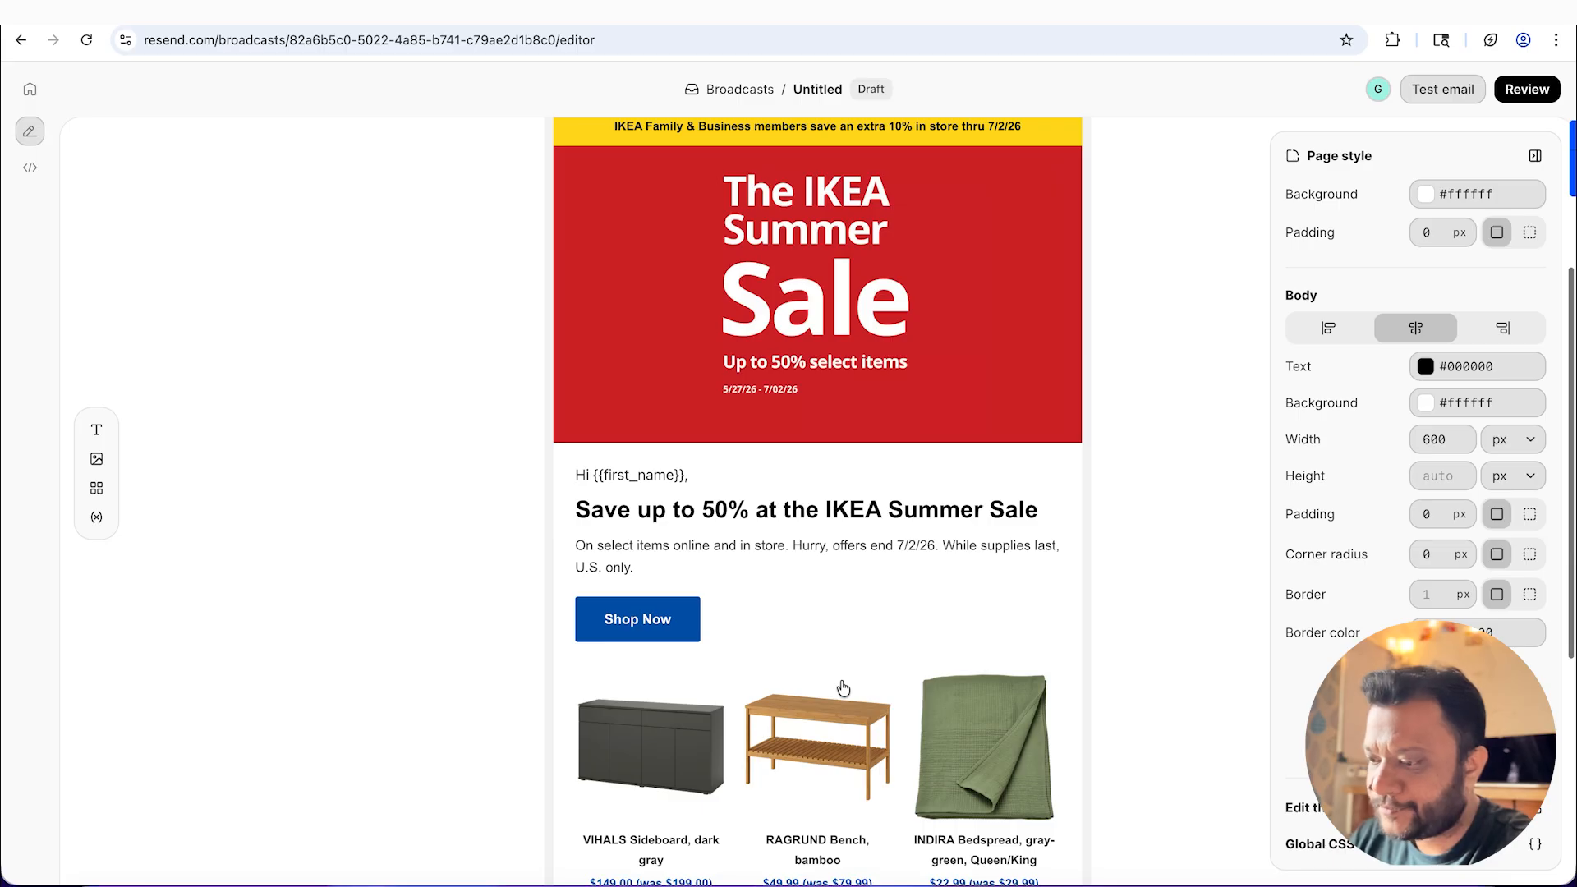
{"action": "scroll", "coordinate": [844, 688], "scroll_direction": "down", "scroll_amount": 5}
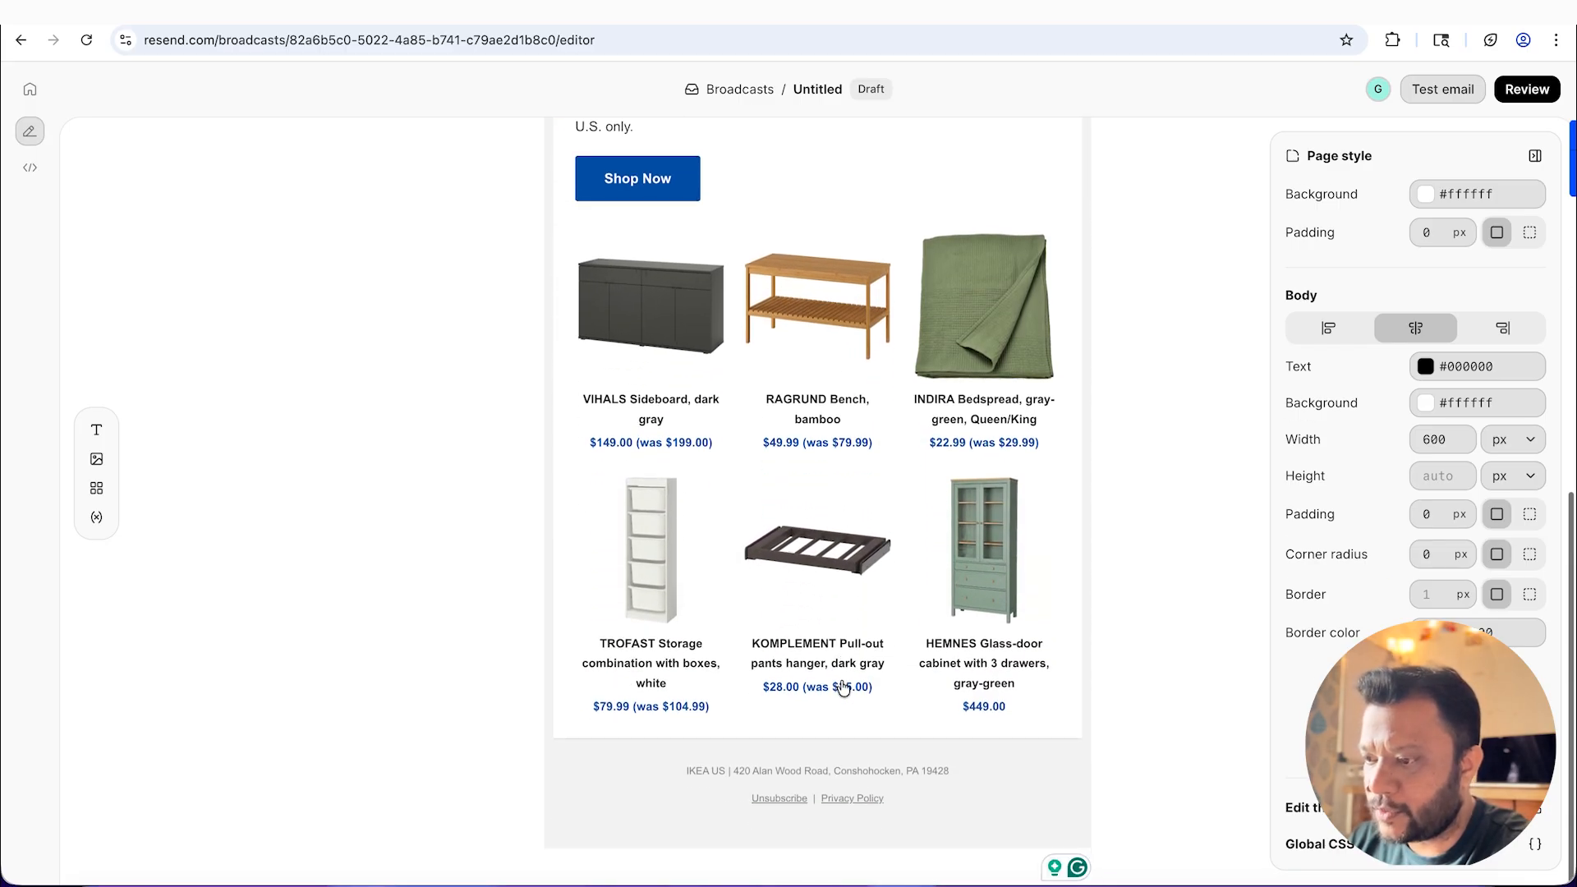
{"action": "scroll", "coordinate": [843, 689], "scroll_direction": "up", "scroll_amount": 10}
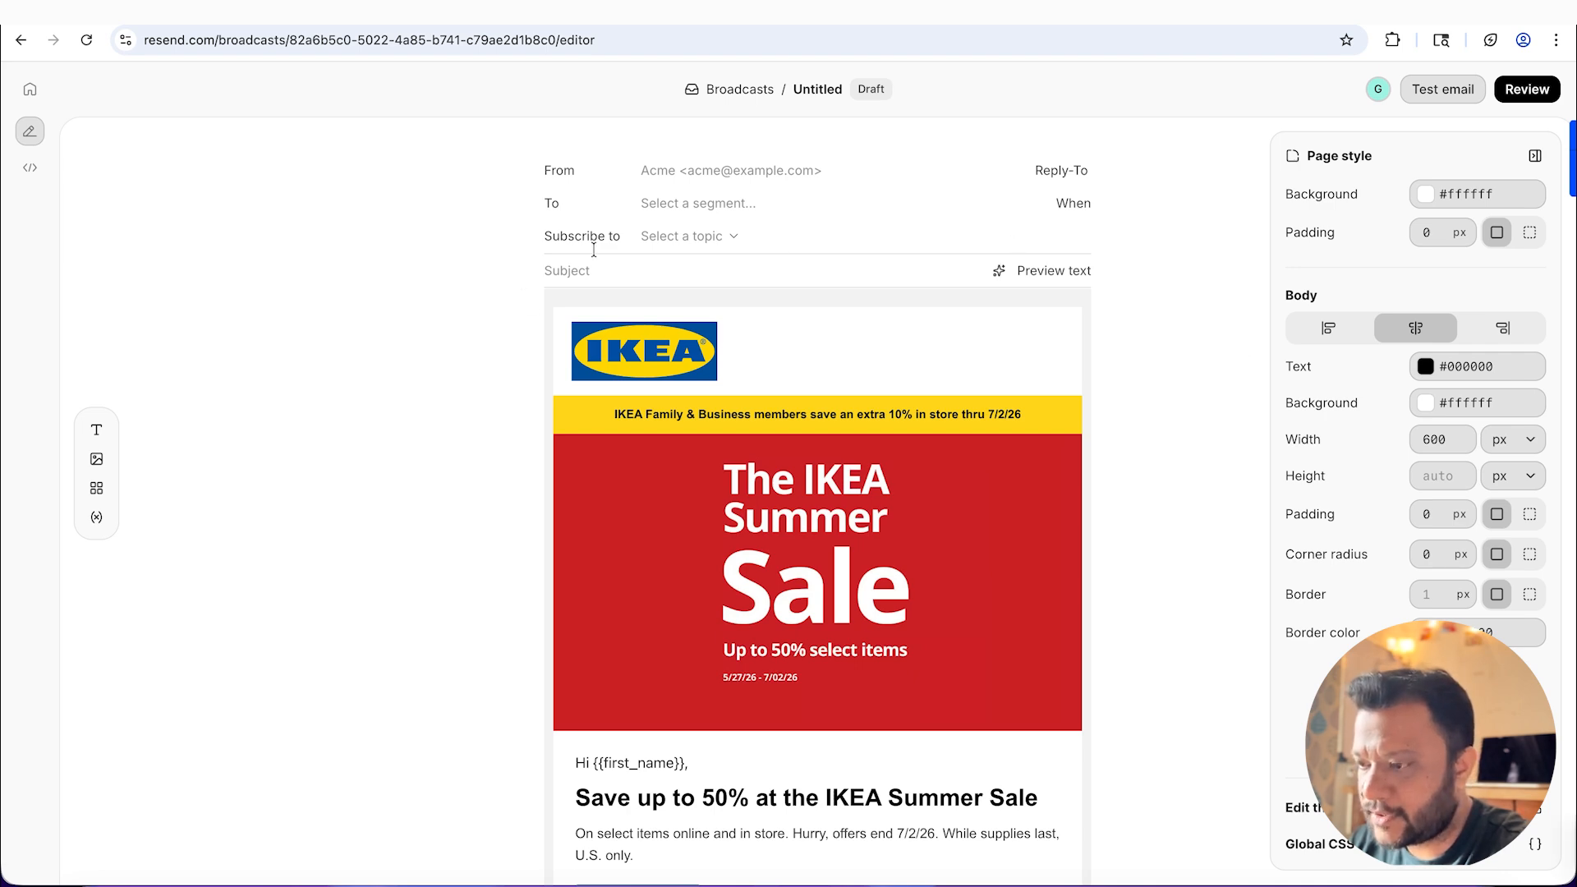
Step: Switch to Claude and send the message "translate this email in spanish" in the IKEA campaign chat
{"action": "left_click", "coordinate": [721, 237]}
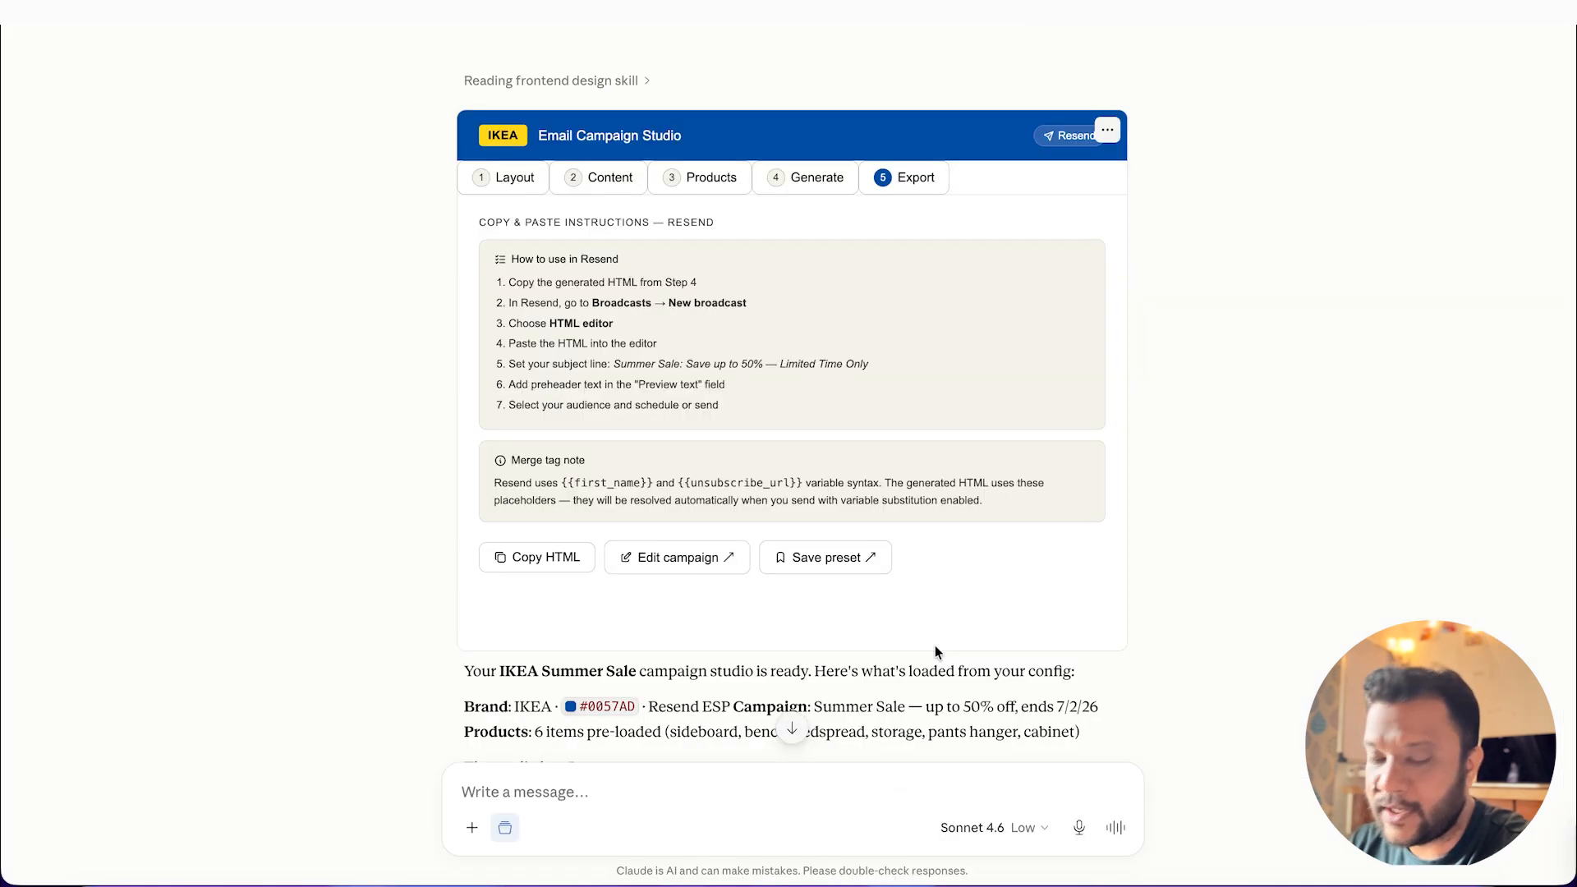
{"action": "scroll", "coordinate": [935, 644], "scroll_direction": "down", "scroll_amount": 4}
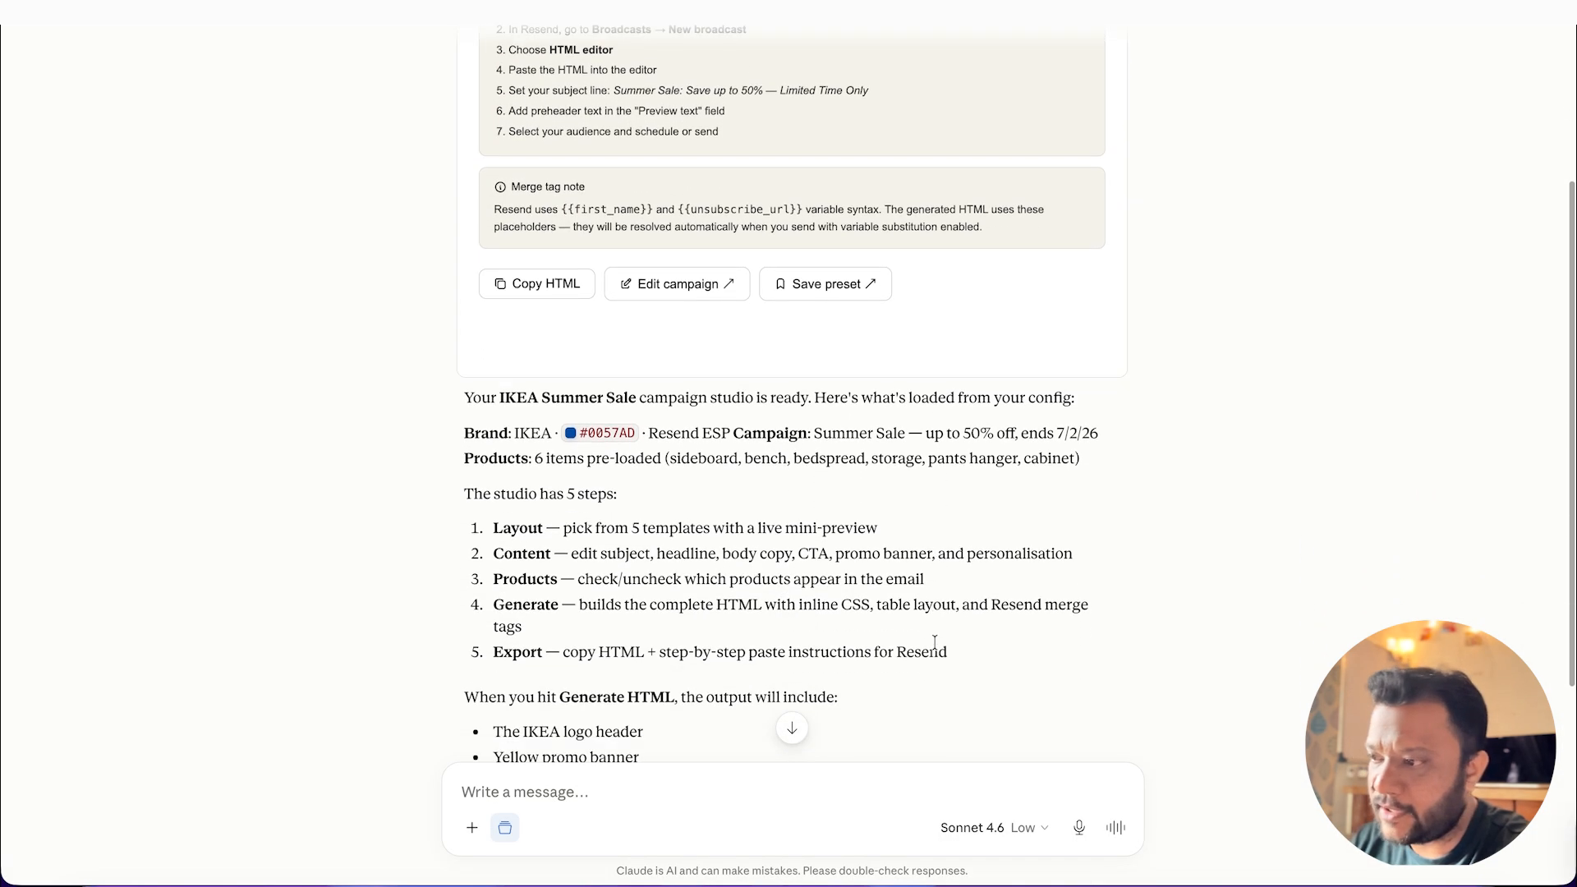
{"action": "scroll", "coordinate": [935, 642], "scroll_direction": "down", "scroll_amount": 5}
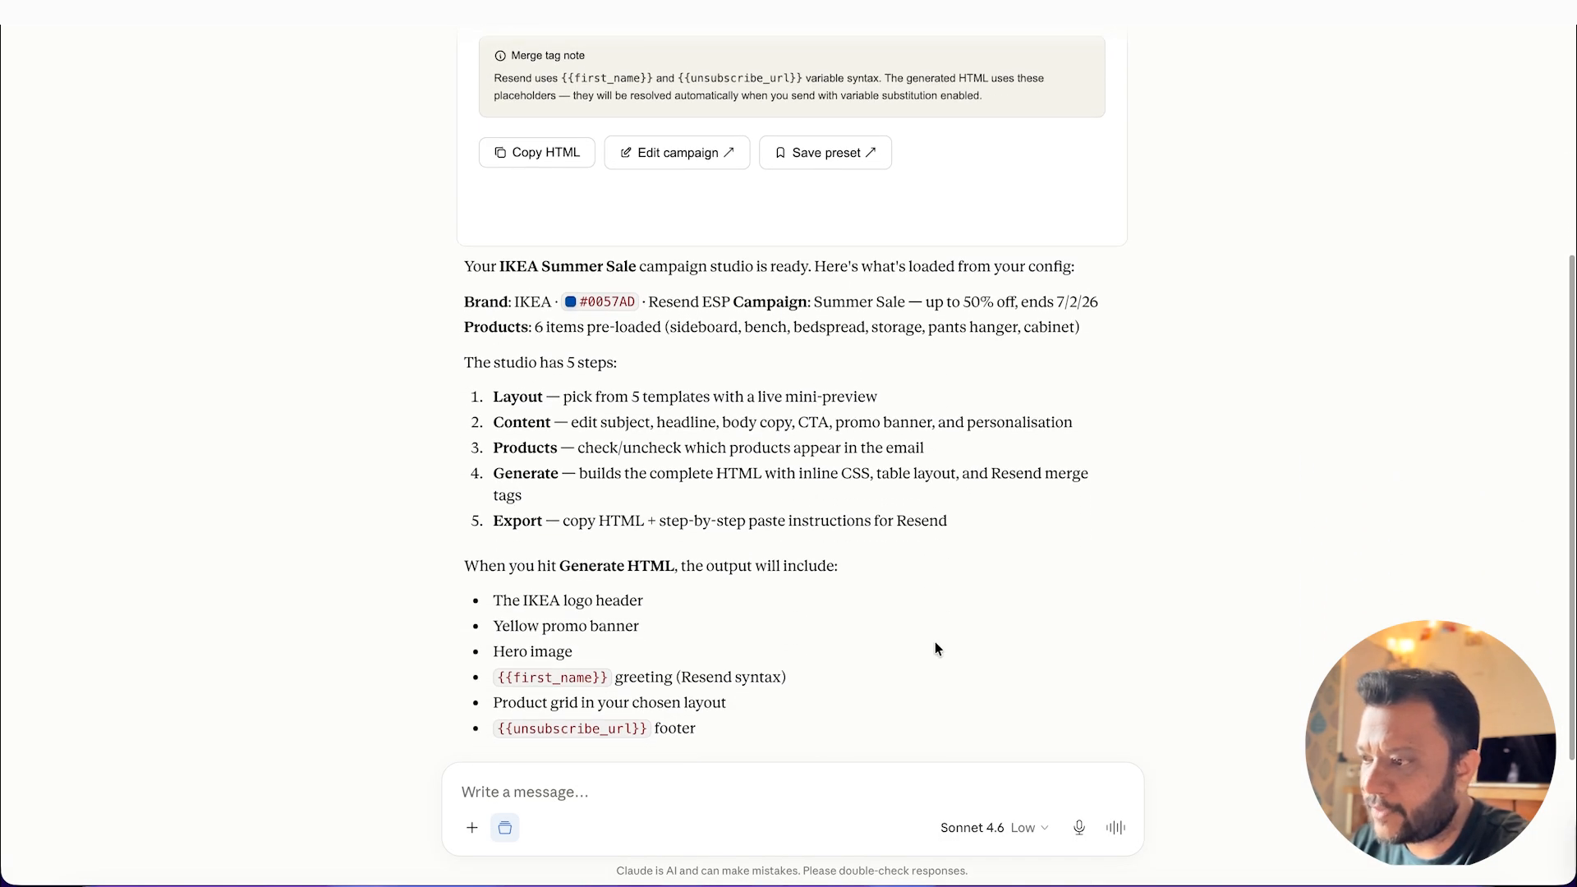
{"action": "left_click", "coordinate": [665, 797]}
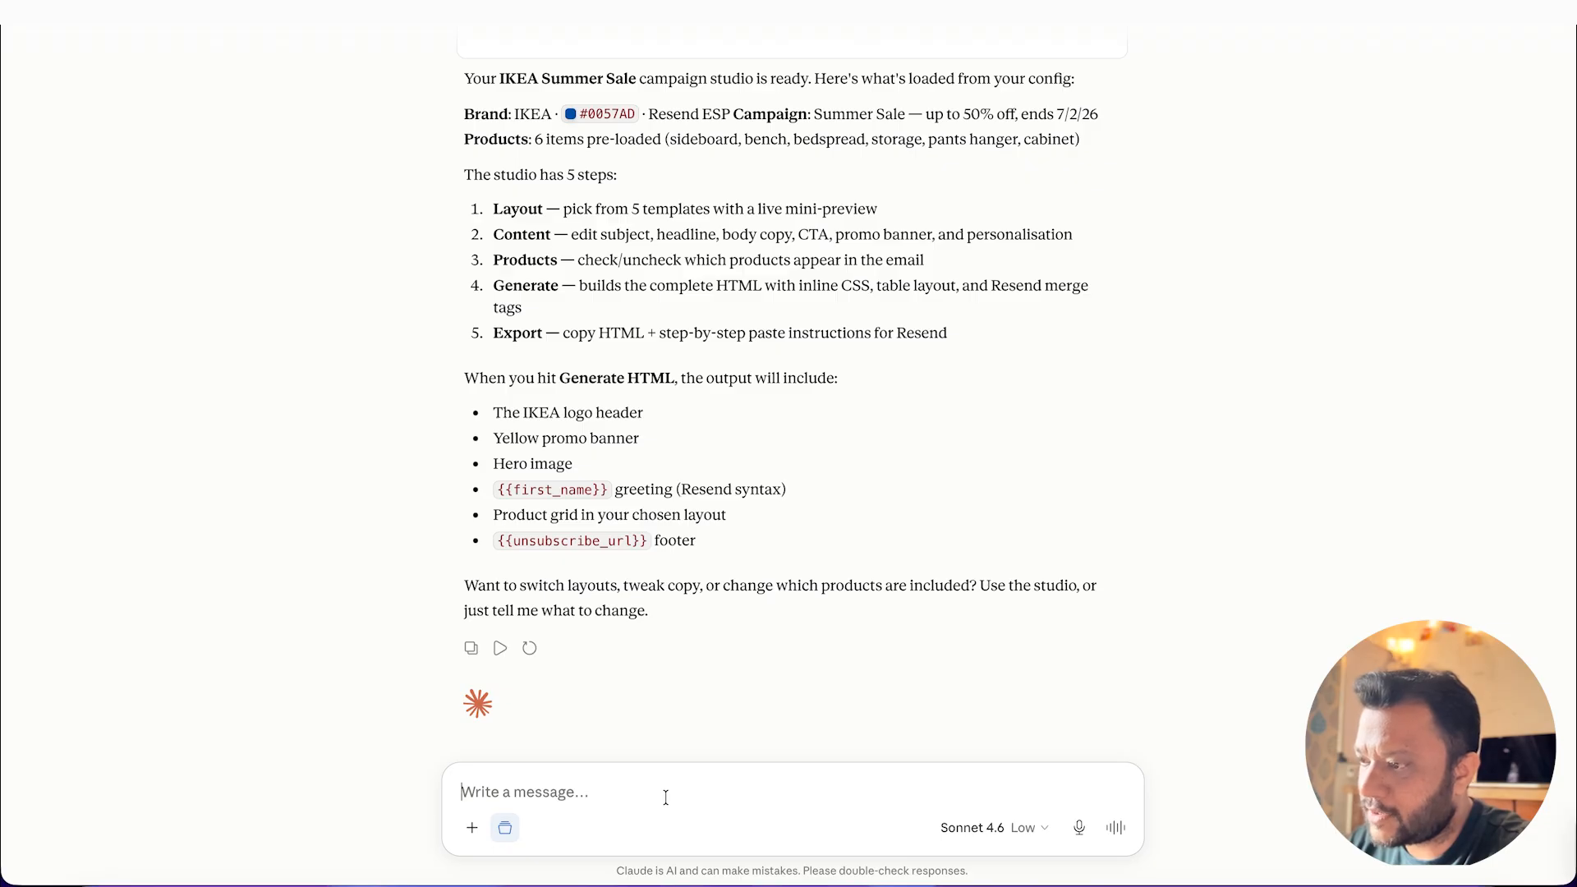
{"action": "type", "text": "trans"}
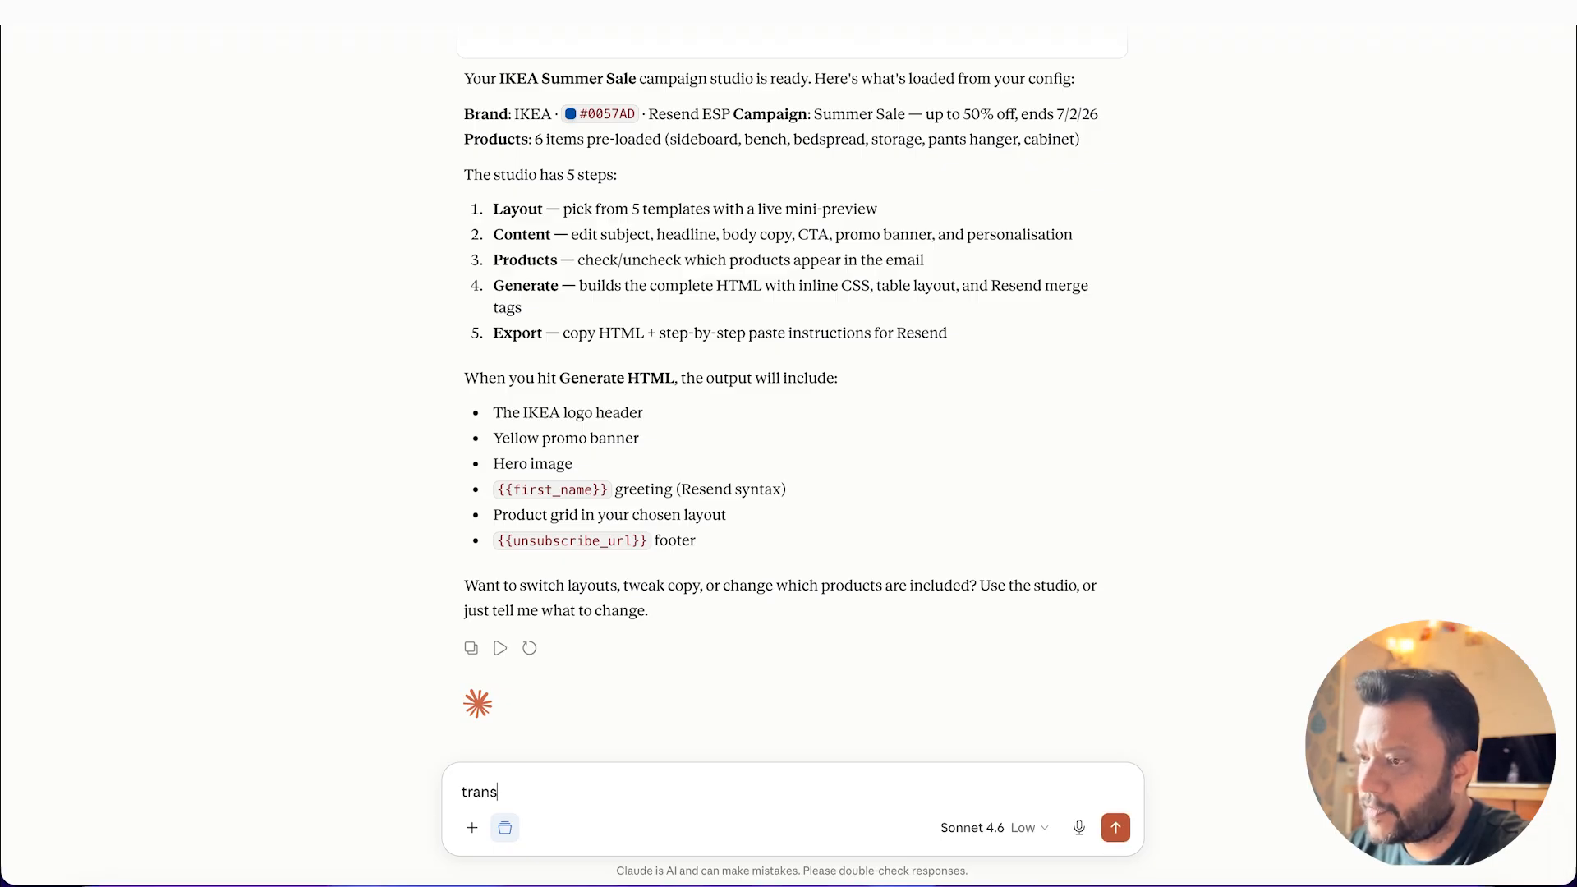
{"action": "type", "text": "late this email in"}
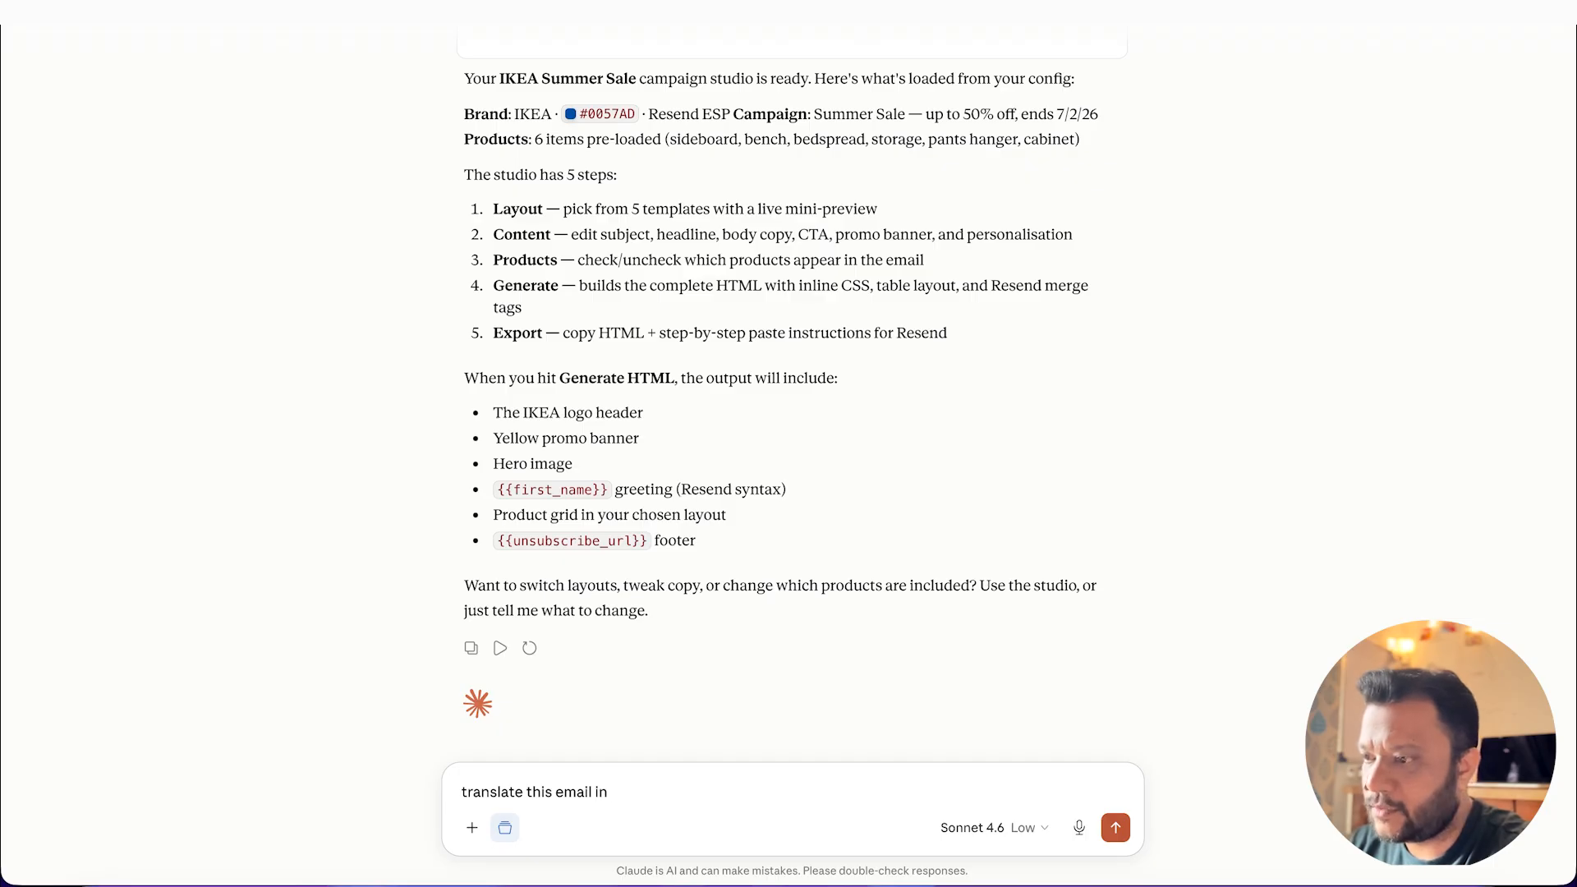
{"action": "type", "text": " spanish"}
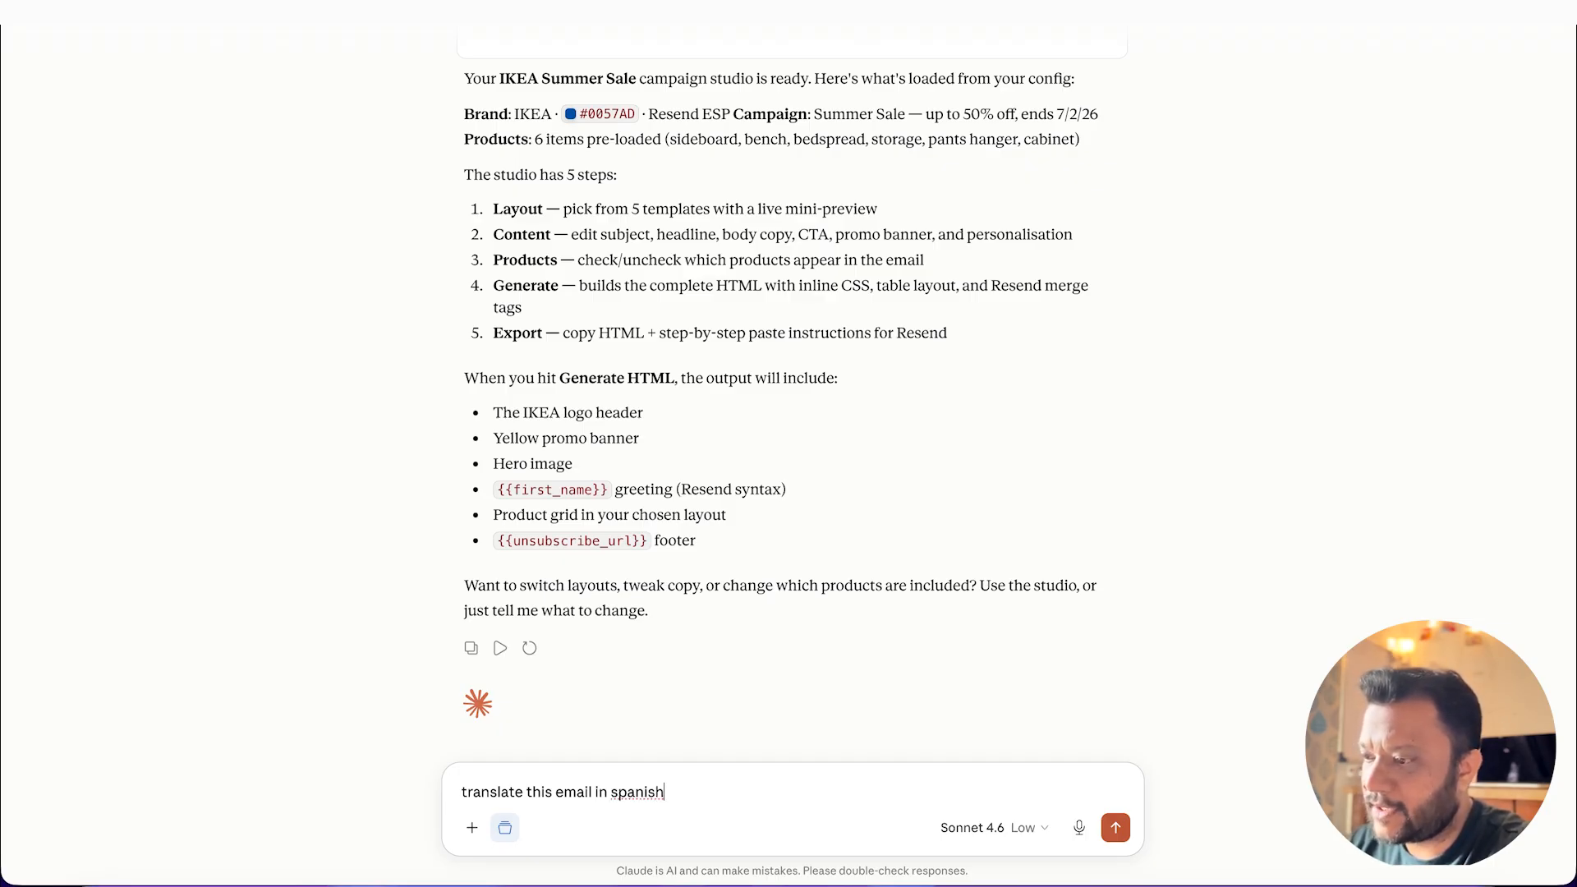
{"action": "key", "text": "Return"}
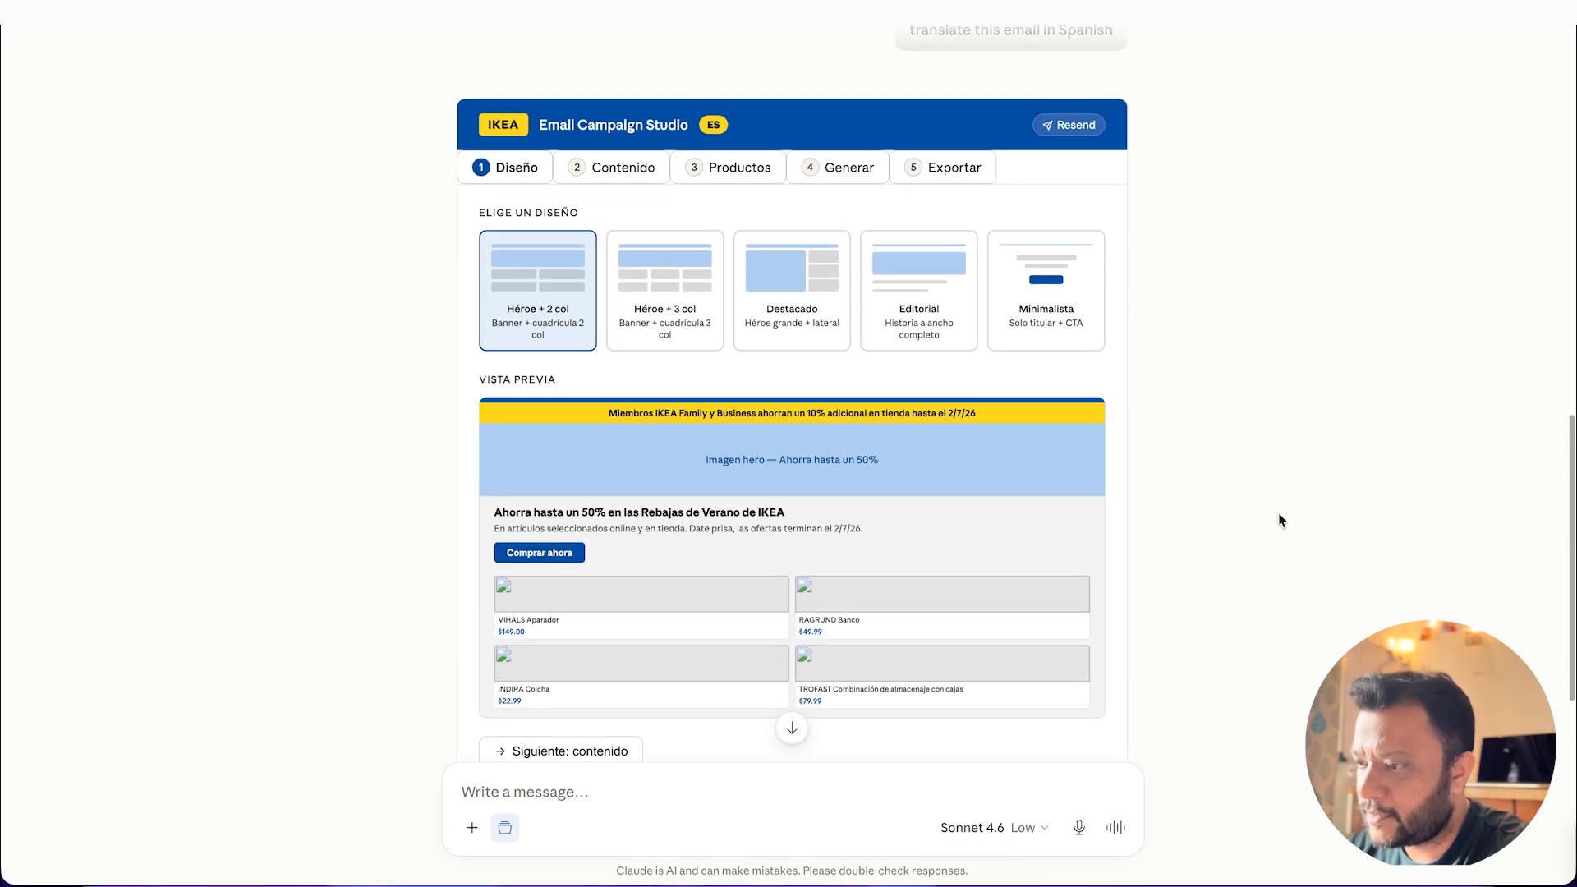
Step: Choose the Héroe + 3 col layout in the Spanish campaign studio, generate the email's HTML and copy the code
{"action": "left_click", "coordinate": [666, 319]}
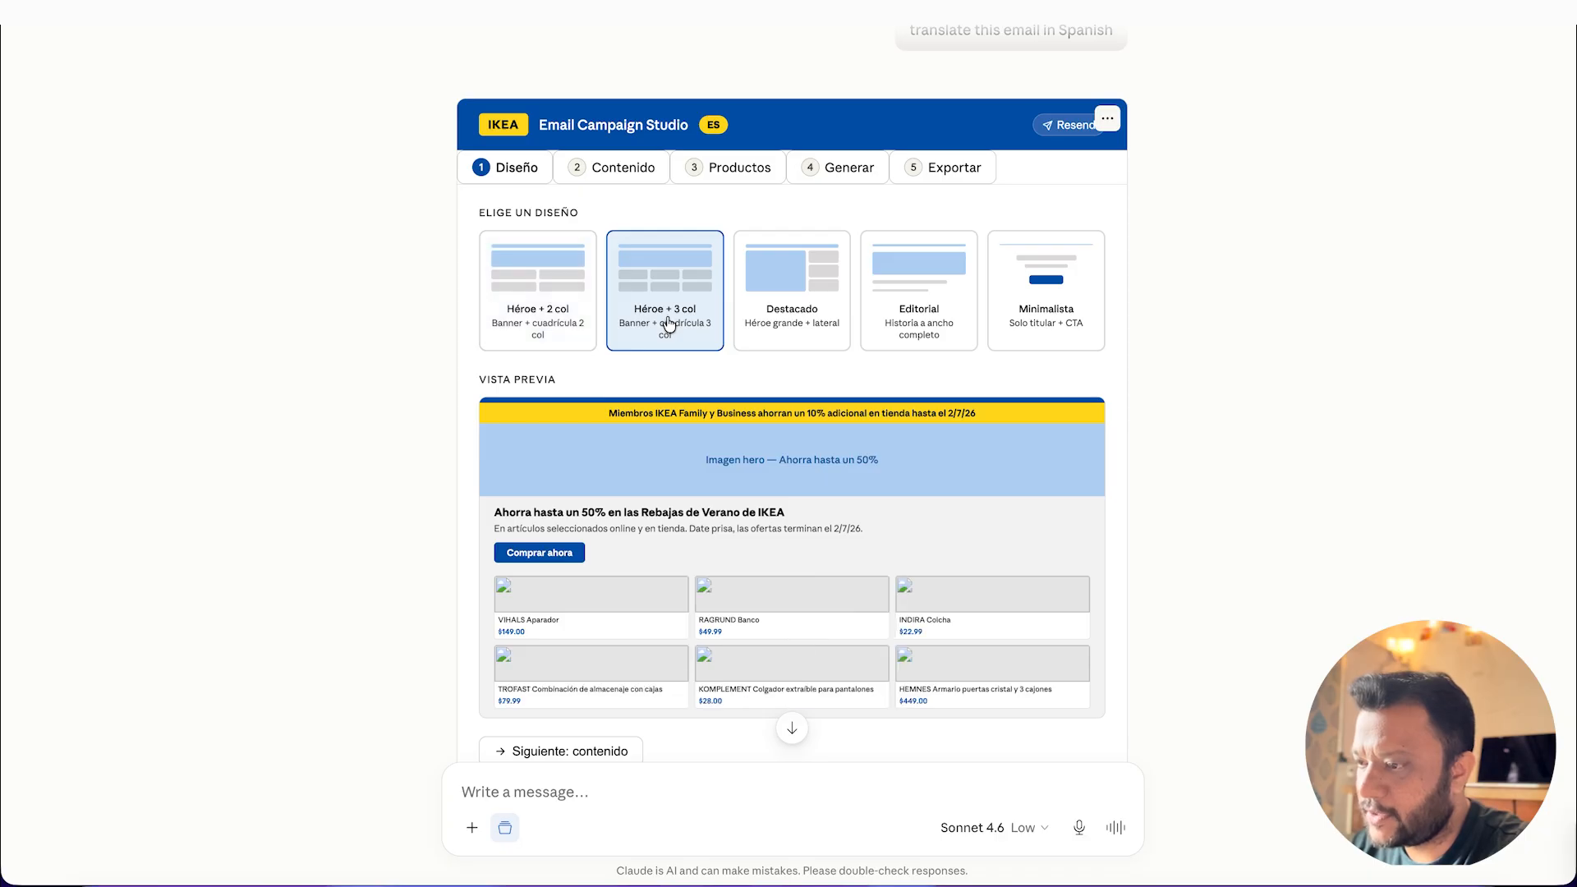
{"action": "left_click", "coordinate": [612, 168]}
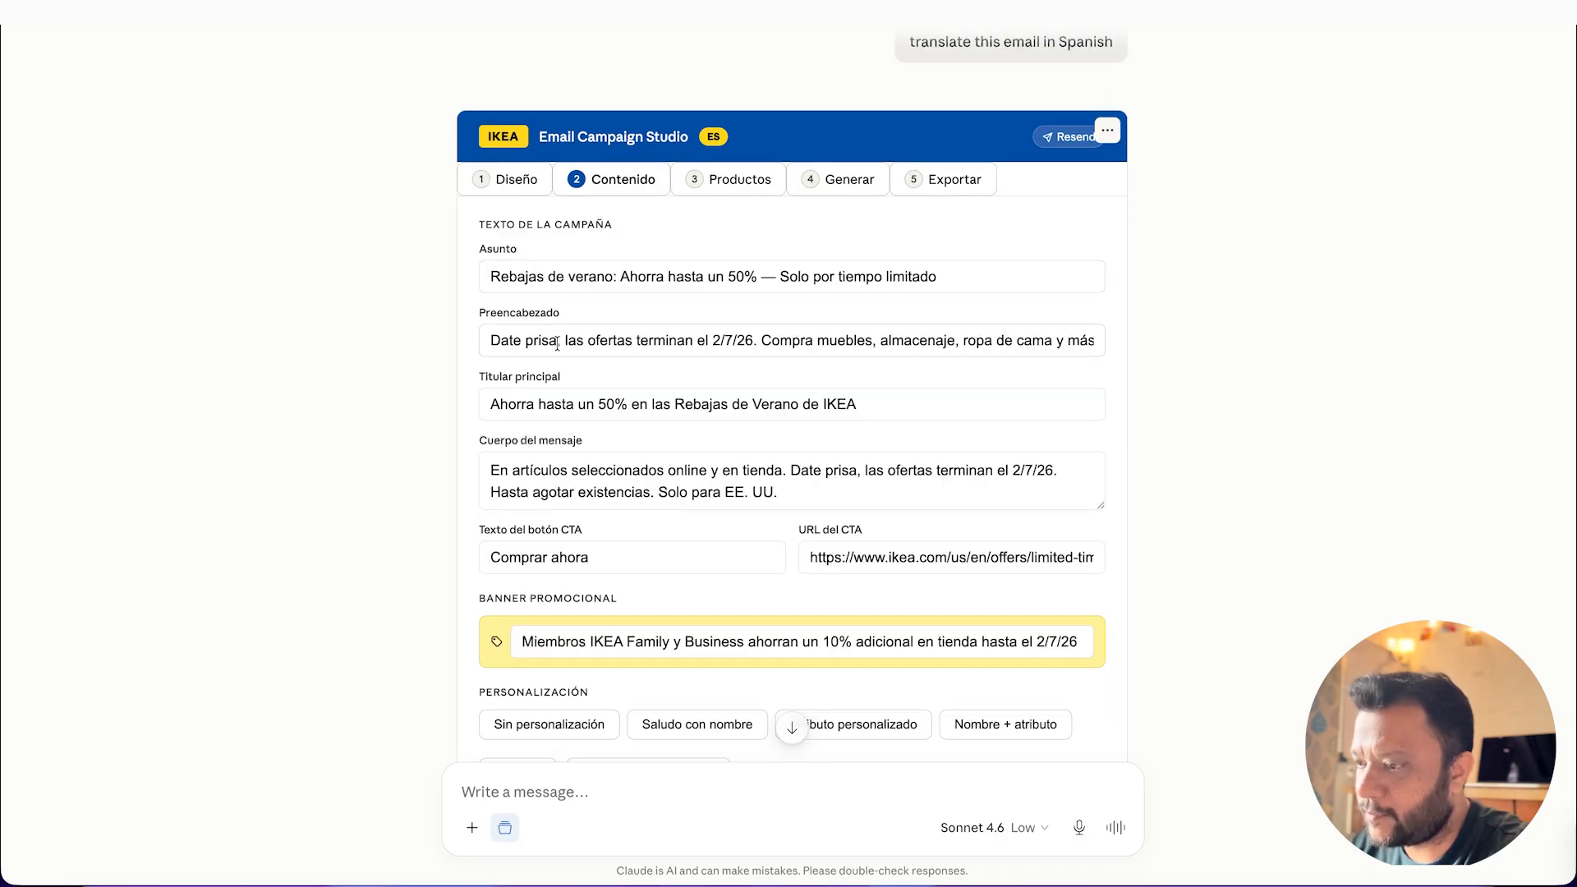
{"action": "left_click", "coordinate": [721, 178]}
{"action": "scroll", "coordinate": [657, 411], "scroll_direction": "down", "scroll_amount": 3}
{"action": "left_click", "coordinate": [644, 602]}
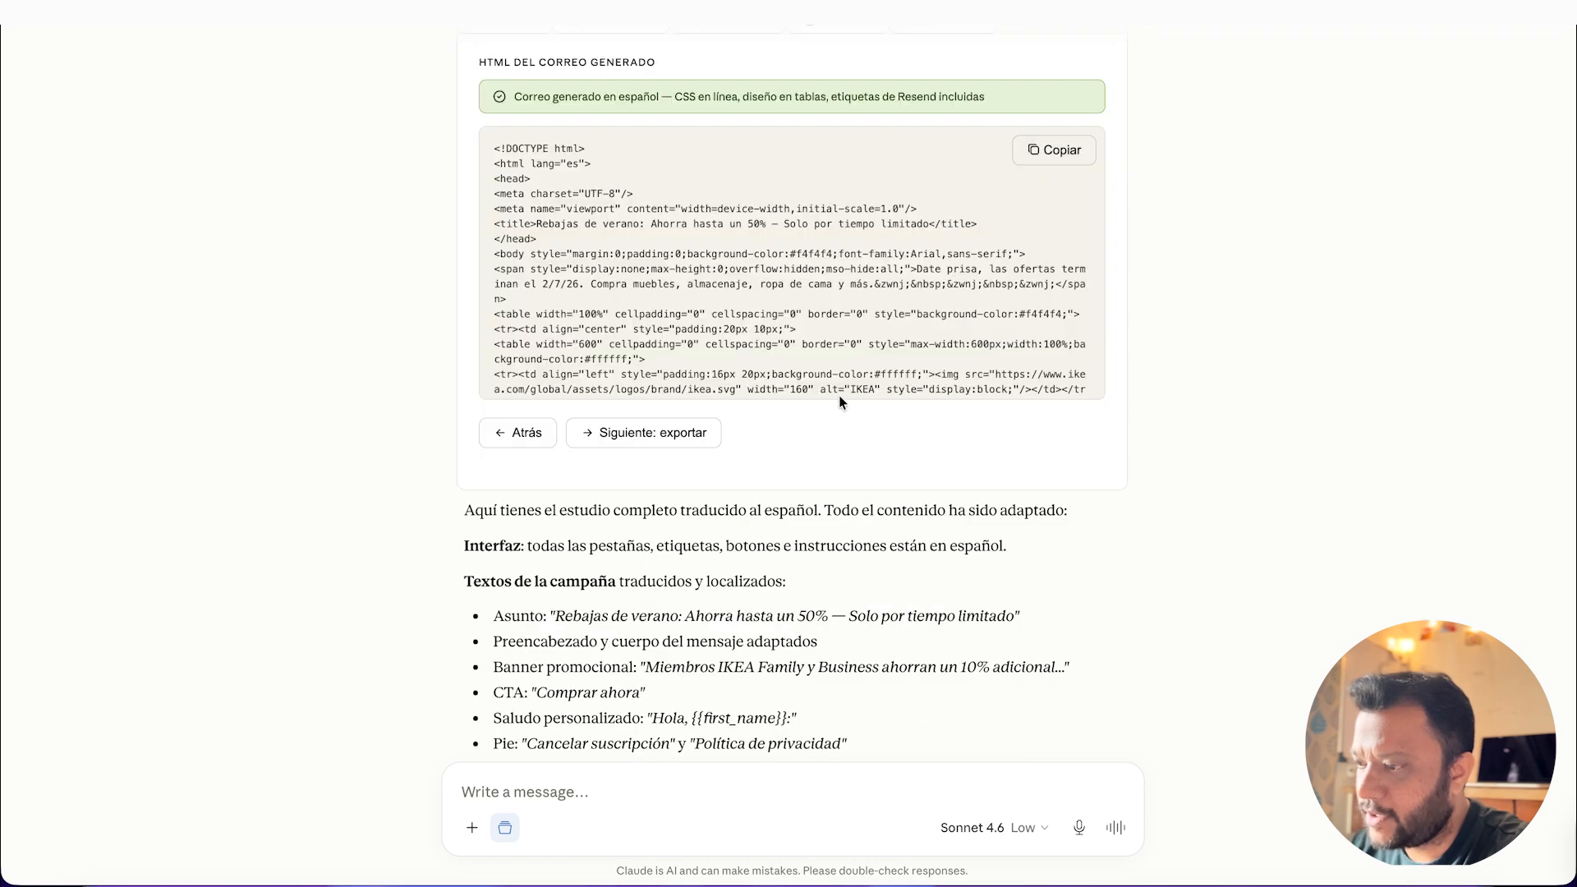
{"action": "scroll", "coordinate": [728, 214], "scroll_direction": "up", "scroll_amount": 3}
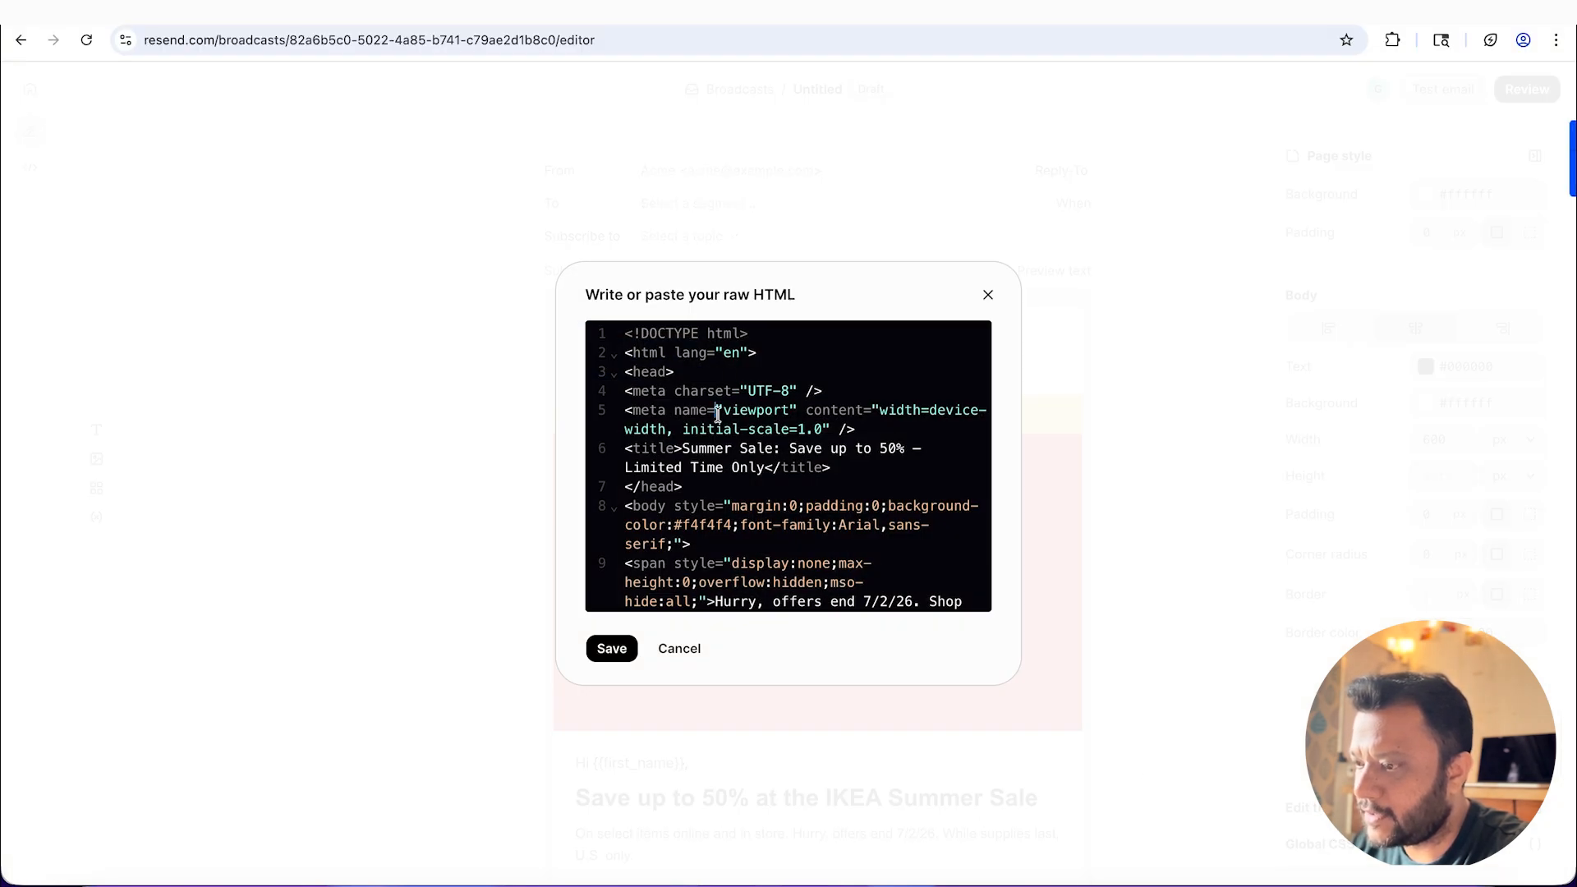
Step: In the Resend broadcast, replace the HTML block's code with the copied Spanish email code, save it and check the result
{"action": "key", "text": "ctrl+a"}
{"action": "key", "text": "ctrl+v"}
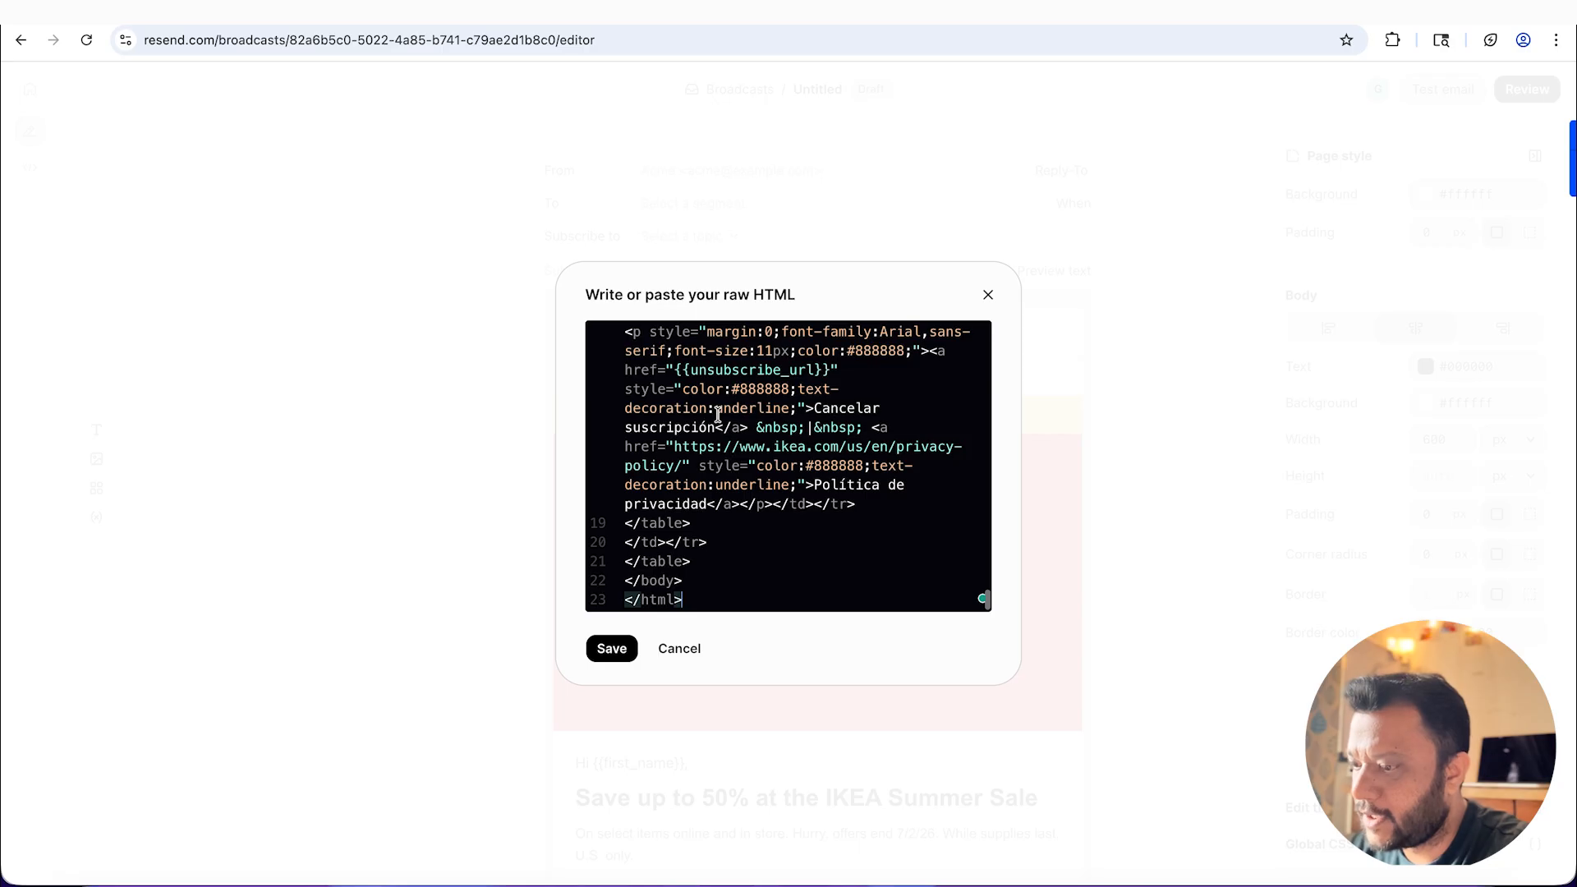
{"action": "left_click", "coordinate": [612, 648]}
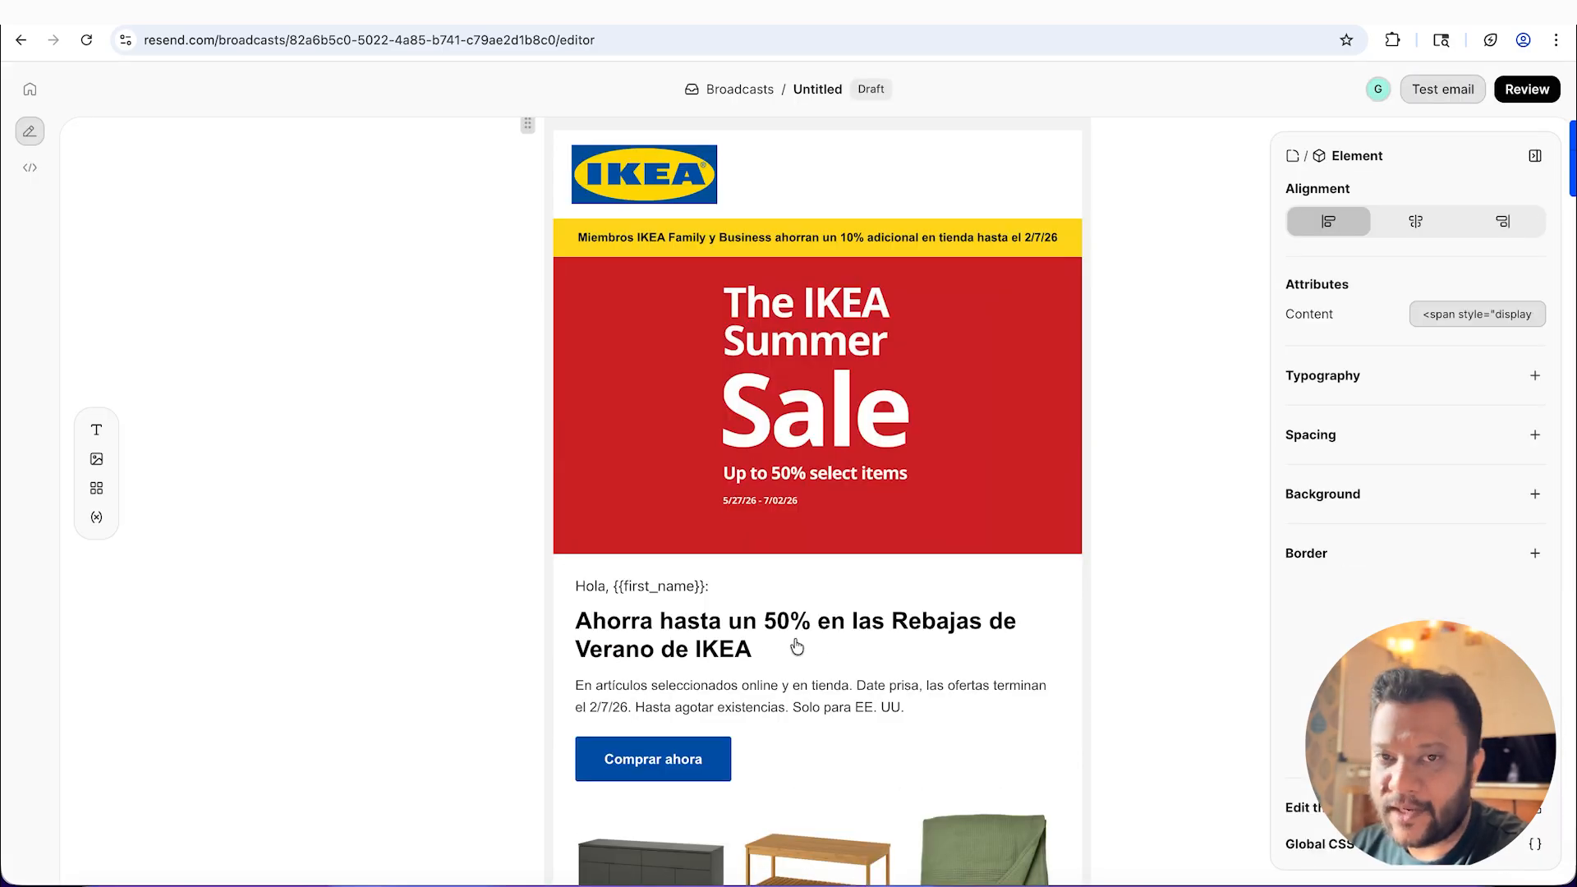
{"action": "scroll", "coordinate": [792, 648], "scroll_direction": "down", "scroll_amount": 6}
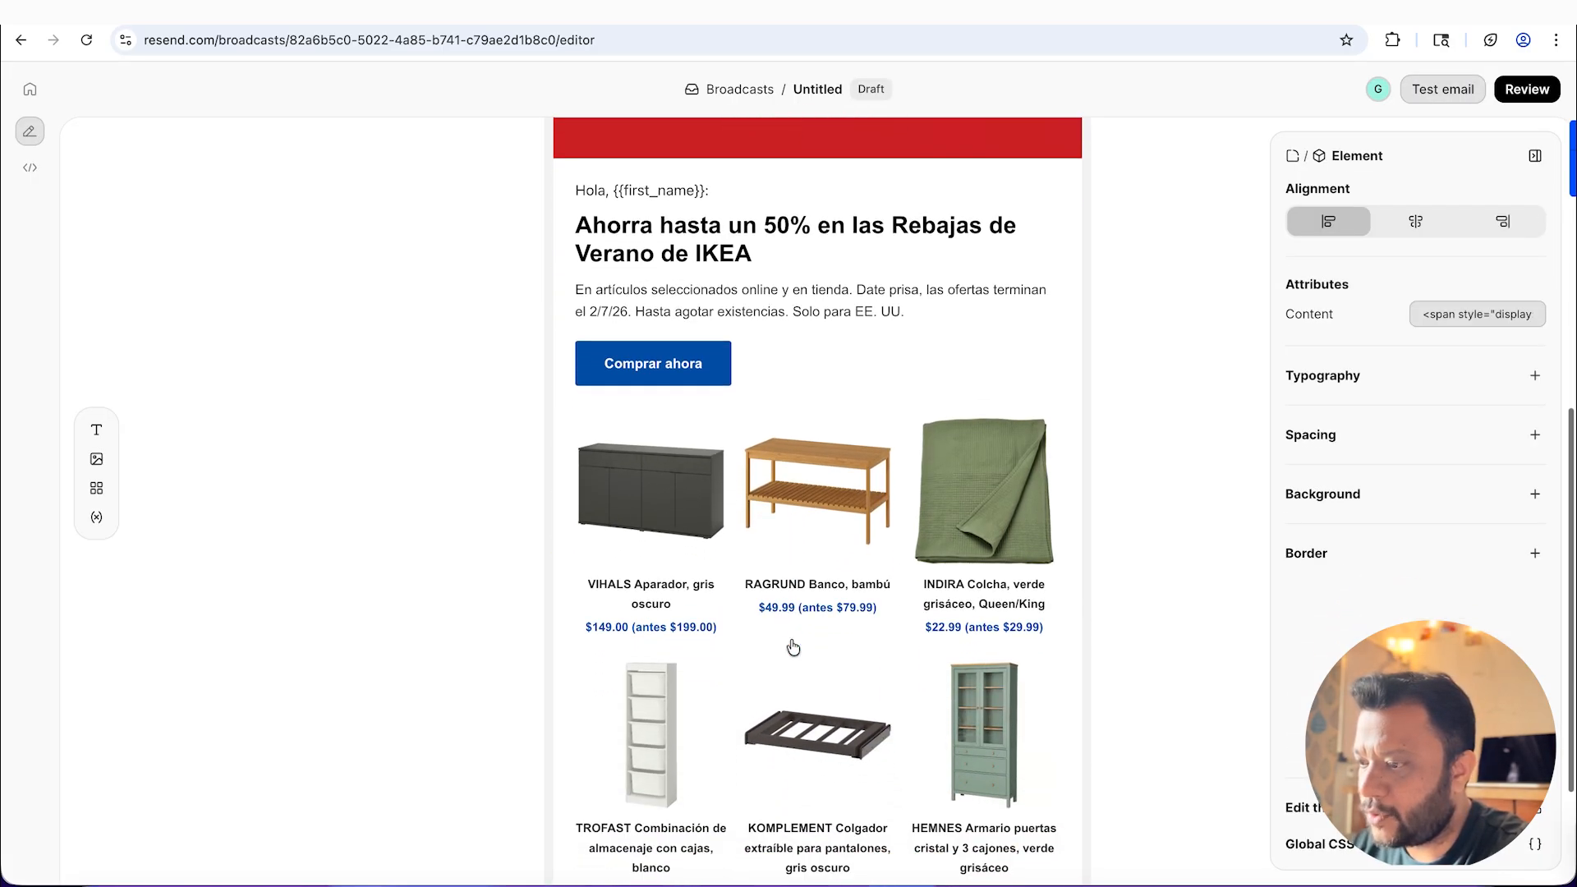
{"action": "scroll", "coordinate": [792, 648], "scroll_direction": "down", "scroll_amount": 1}
{"action": "scroll", "coordinate": [793, 646], "scroll_direction": "up", "scroll_amount": 10}
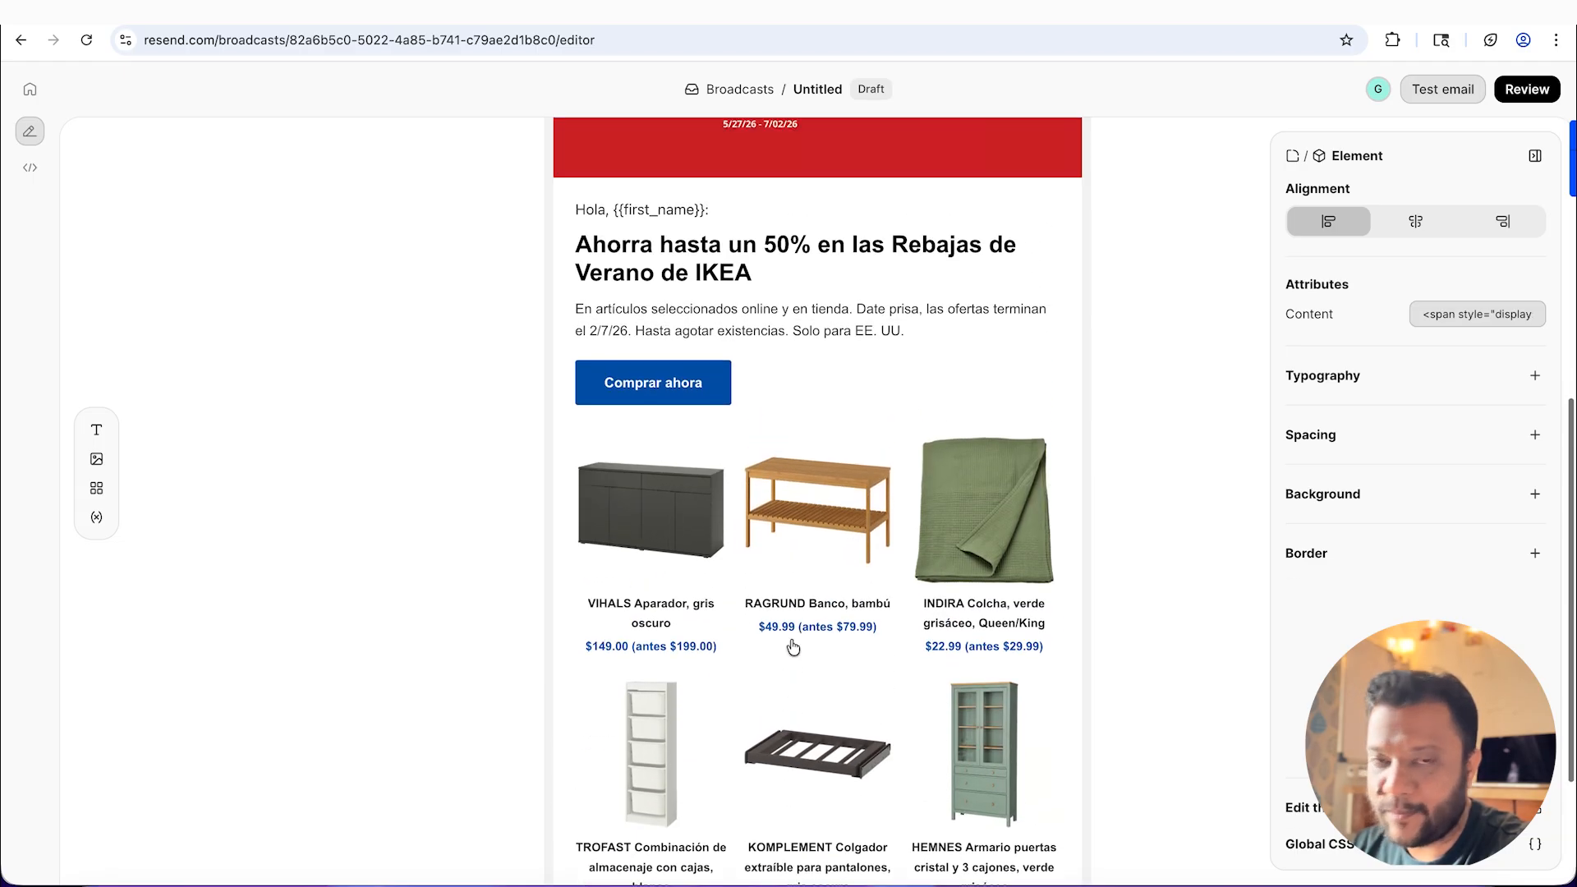
{"action": "scroll", "coordinate": [794, 647], "scroll_direction": "up", "scroll_amount": 1}
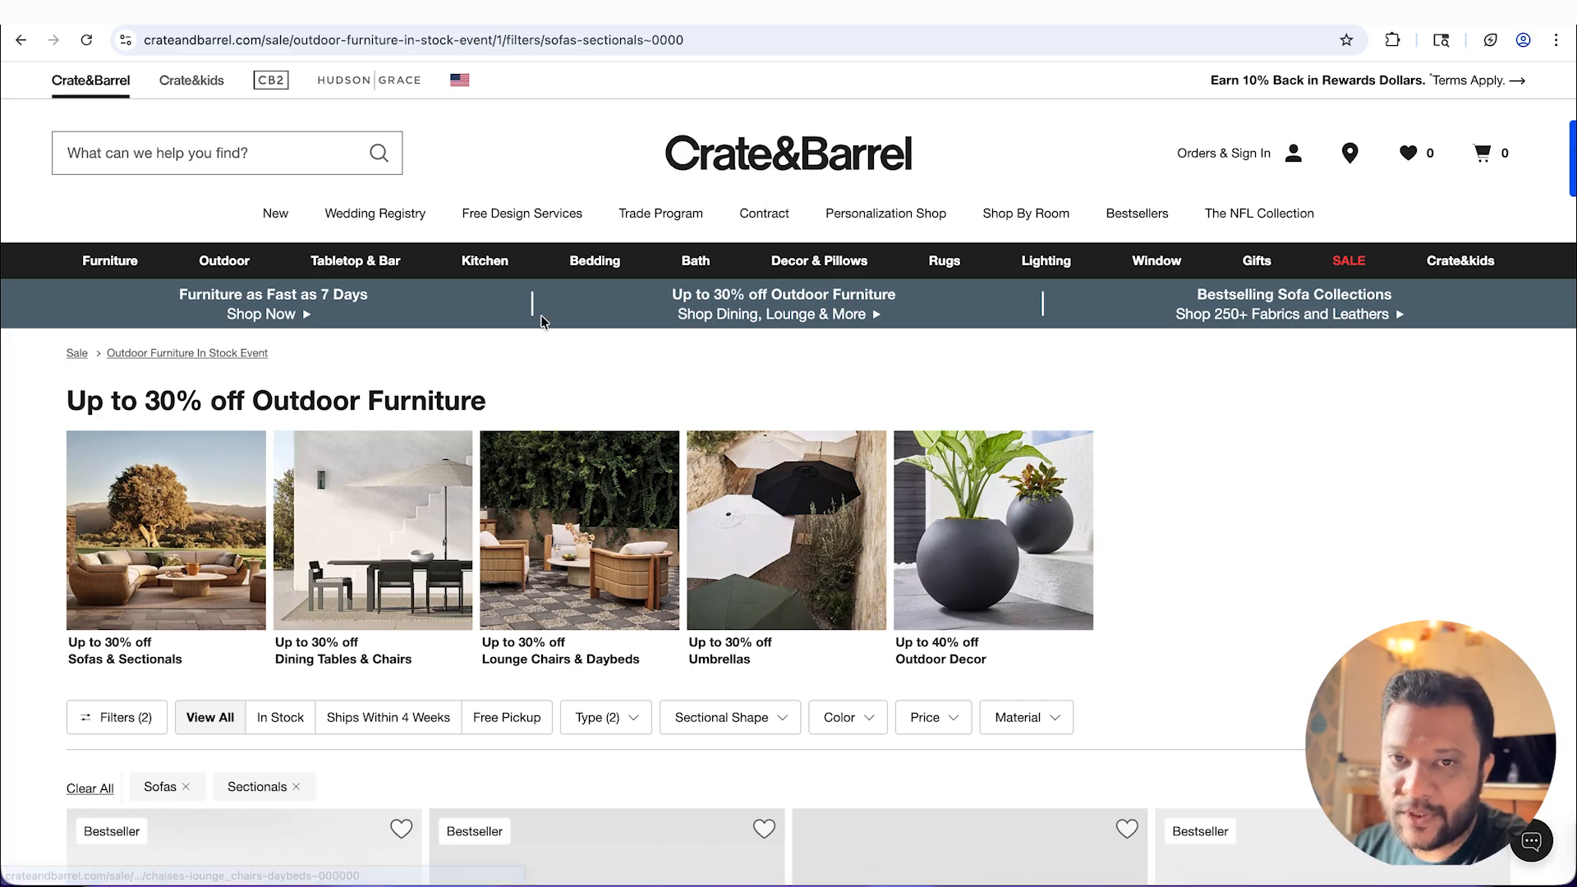
{"action": "left_click", "coordinate": [336, 38]}
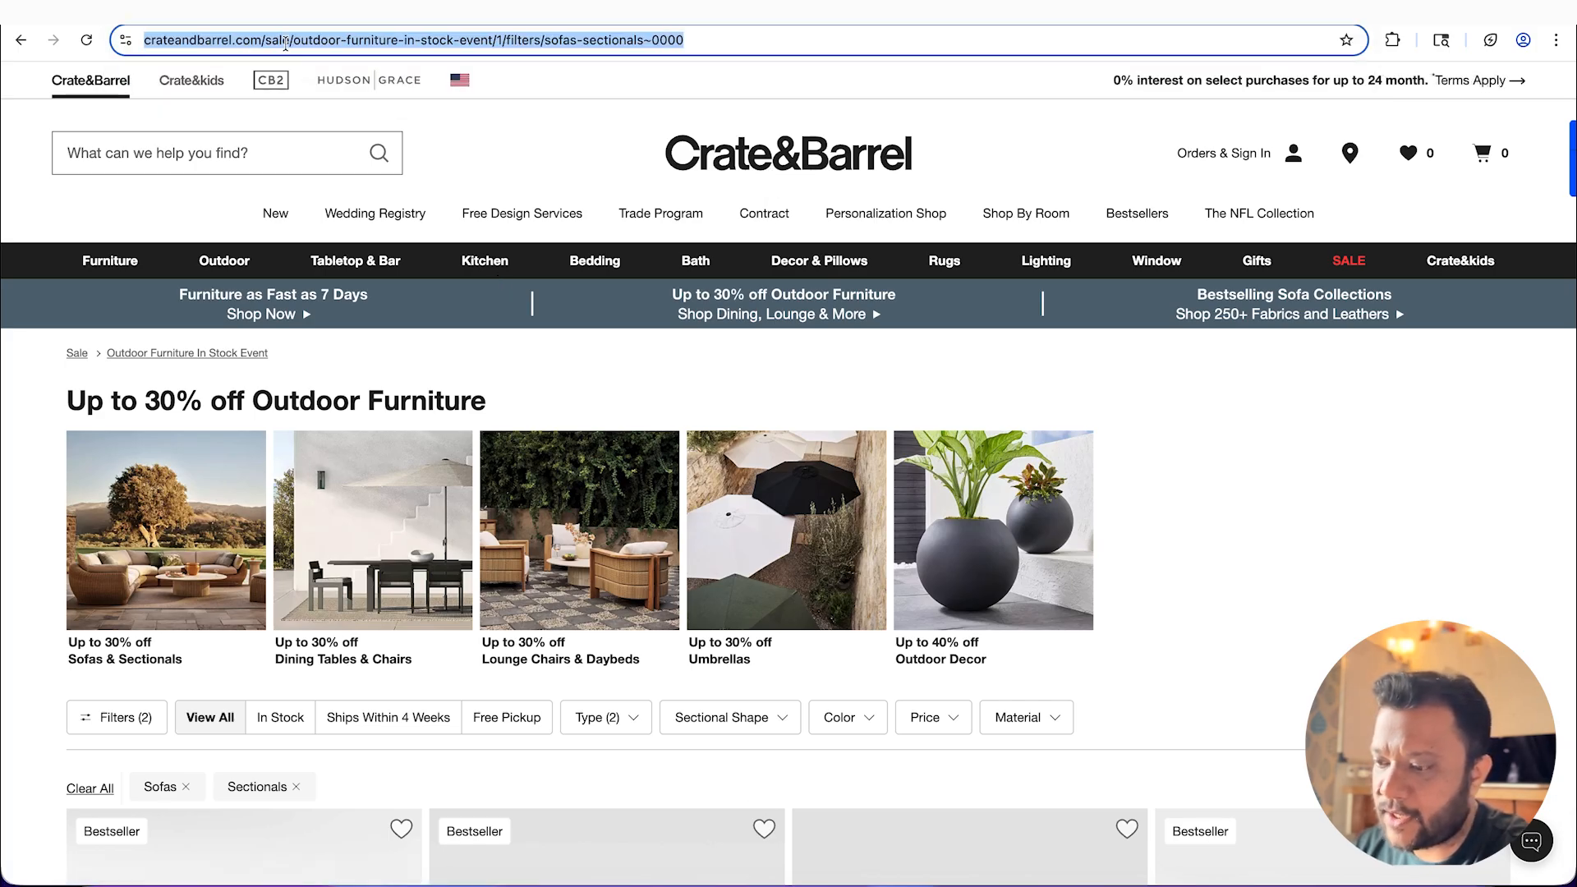
{"action": "left_click", "coordinate": [336, 38]}
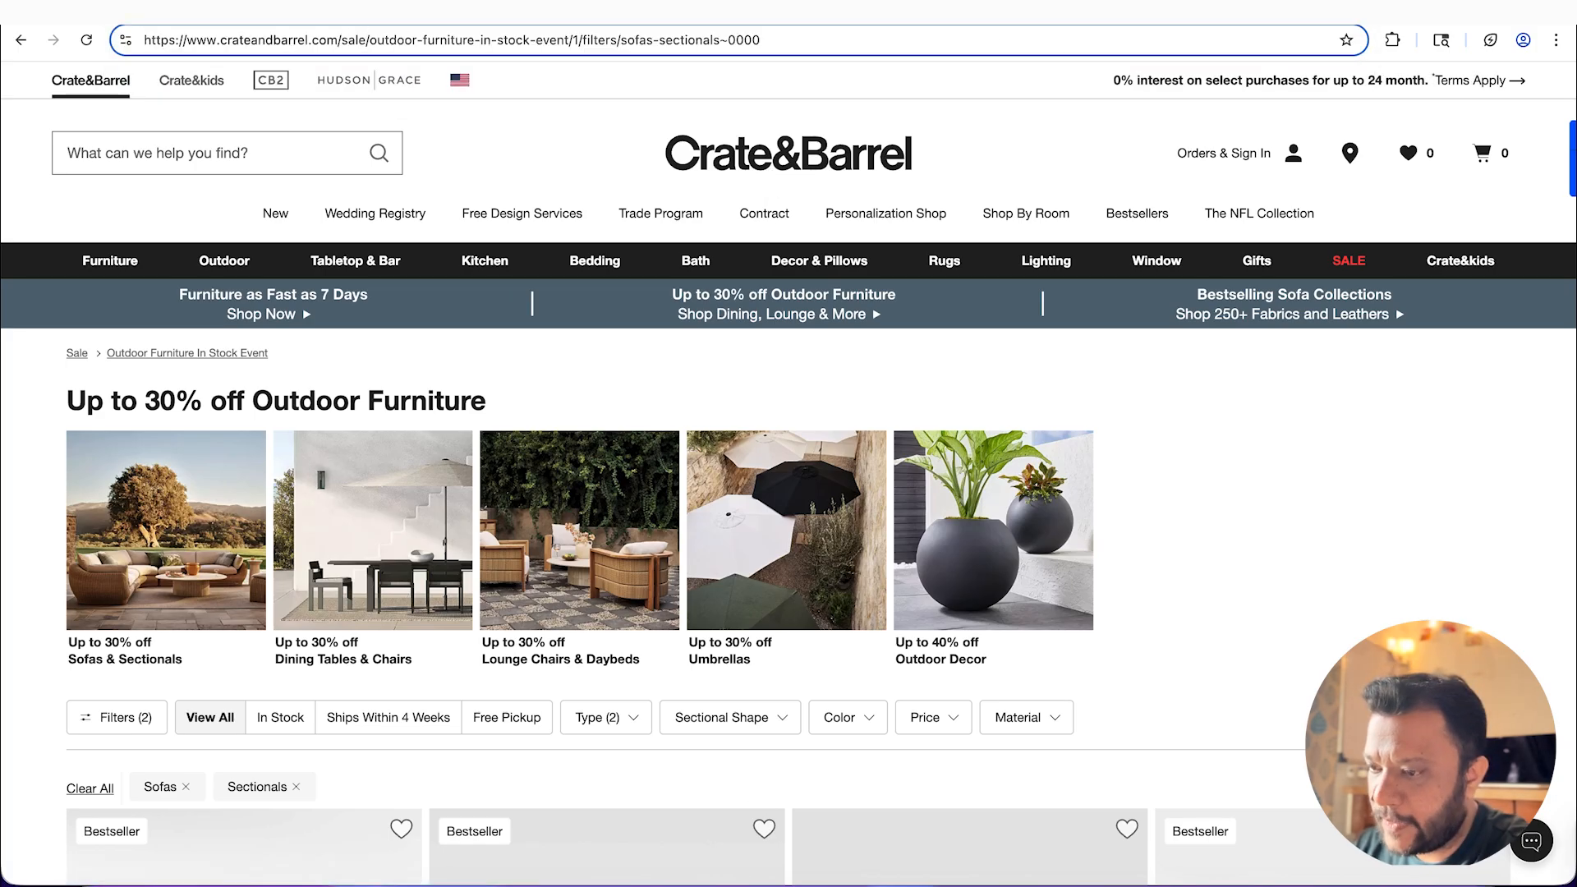
{"action": "key", "text": "ctrl+Tab"}
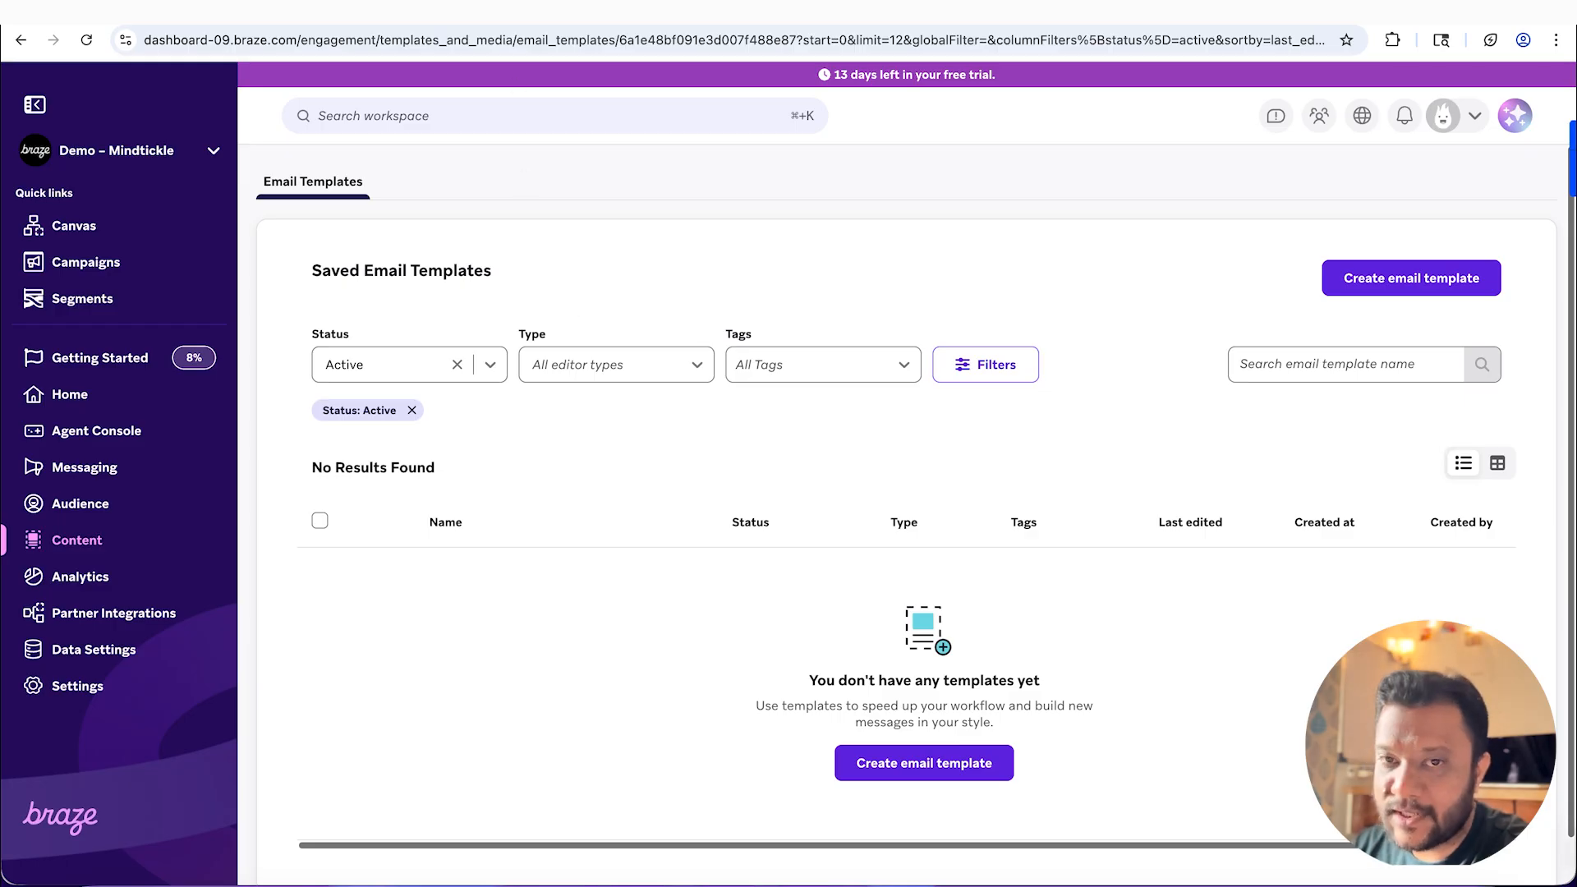
{"action": "key", "text": "ctrl+shift+Tab"}
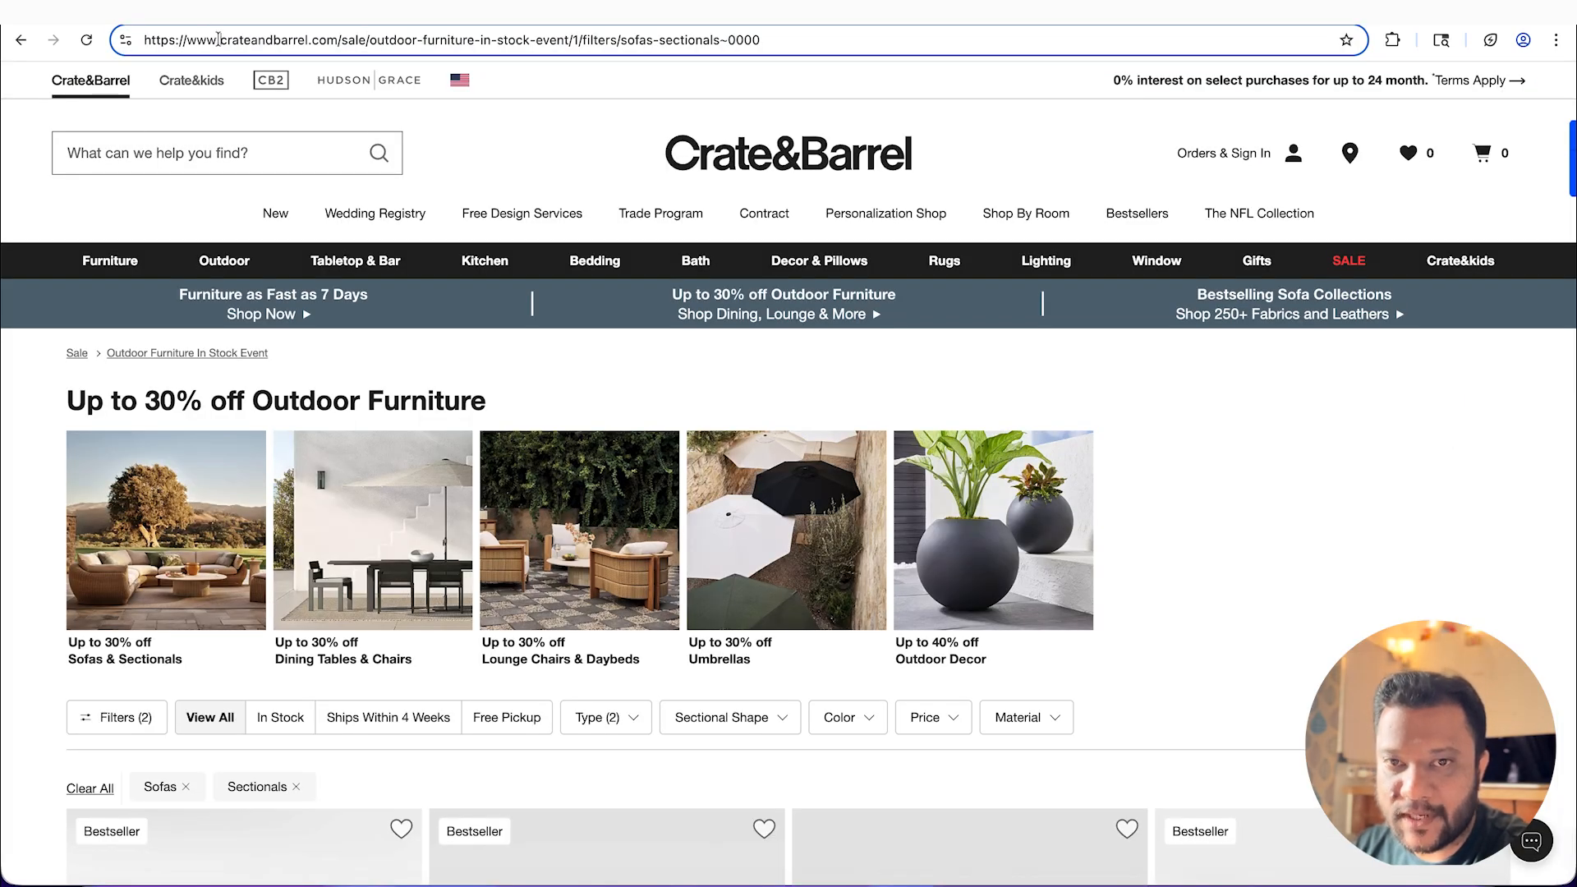
{"action": "left_click_drag", "start_coordinate": [339, 39], "coordinate": [105, 37]}
{"action": "key", "text": "super+c"}
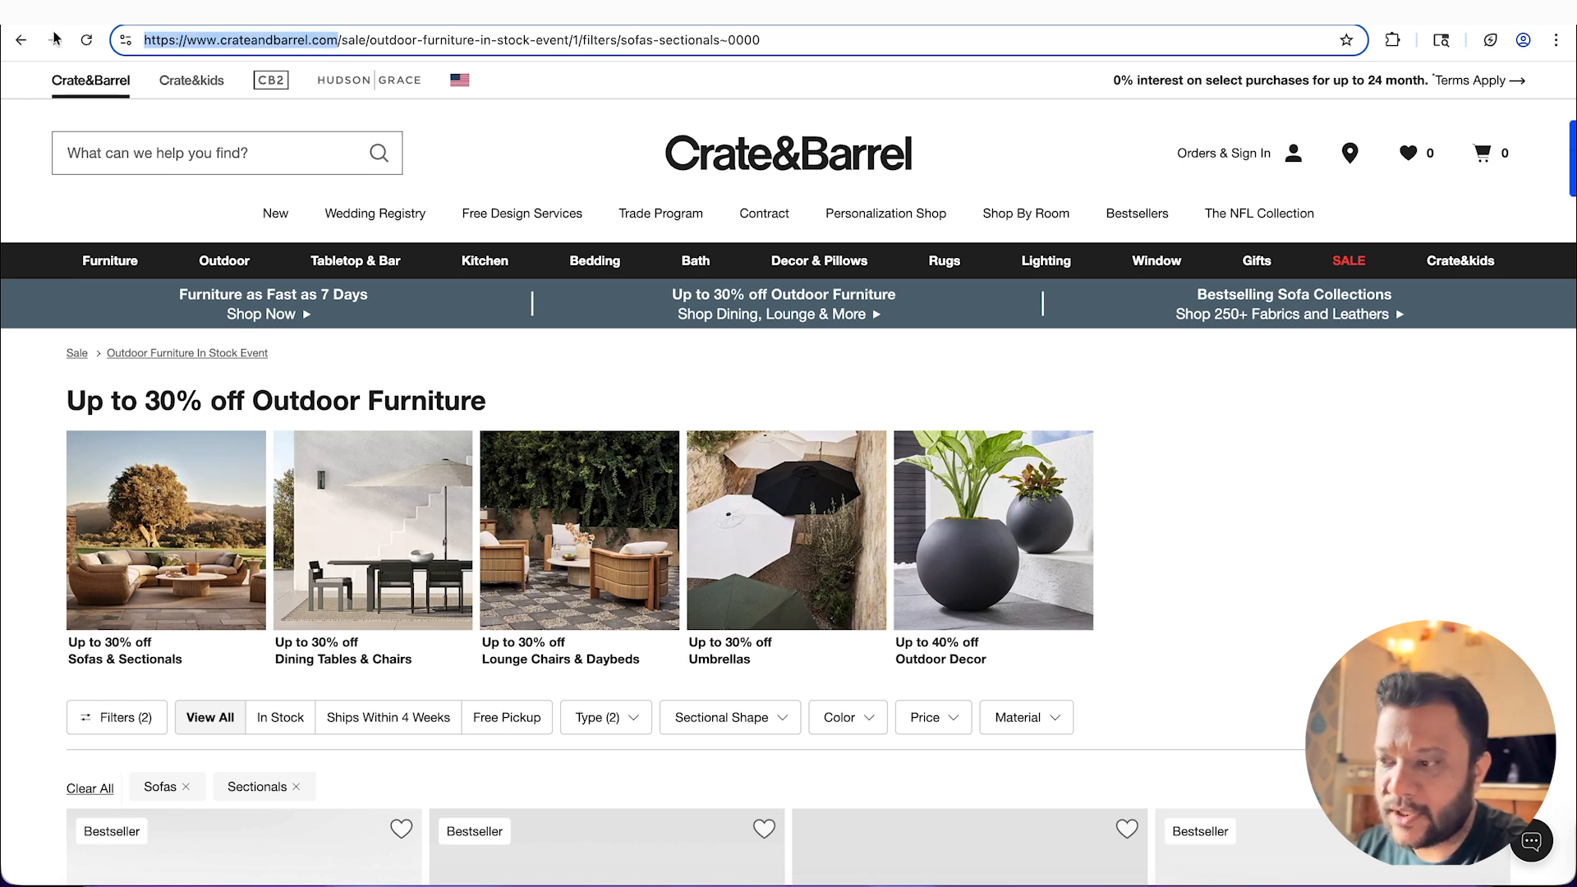
{"action": "key", "text": "super+Tab"}
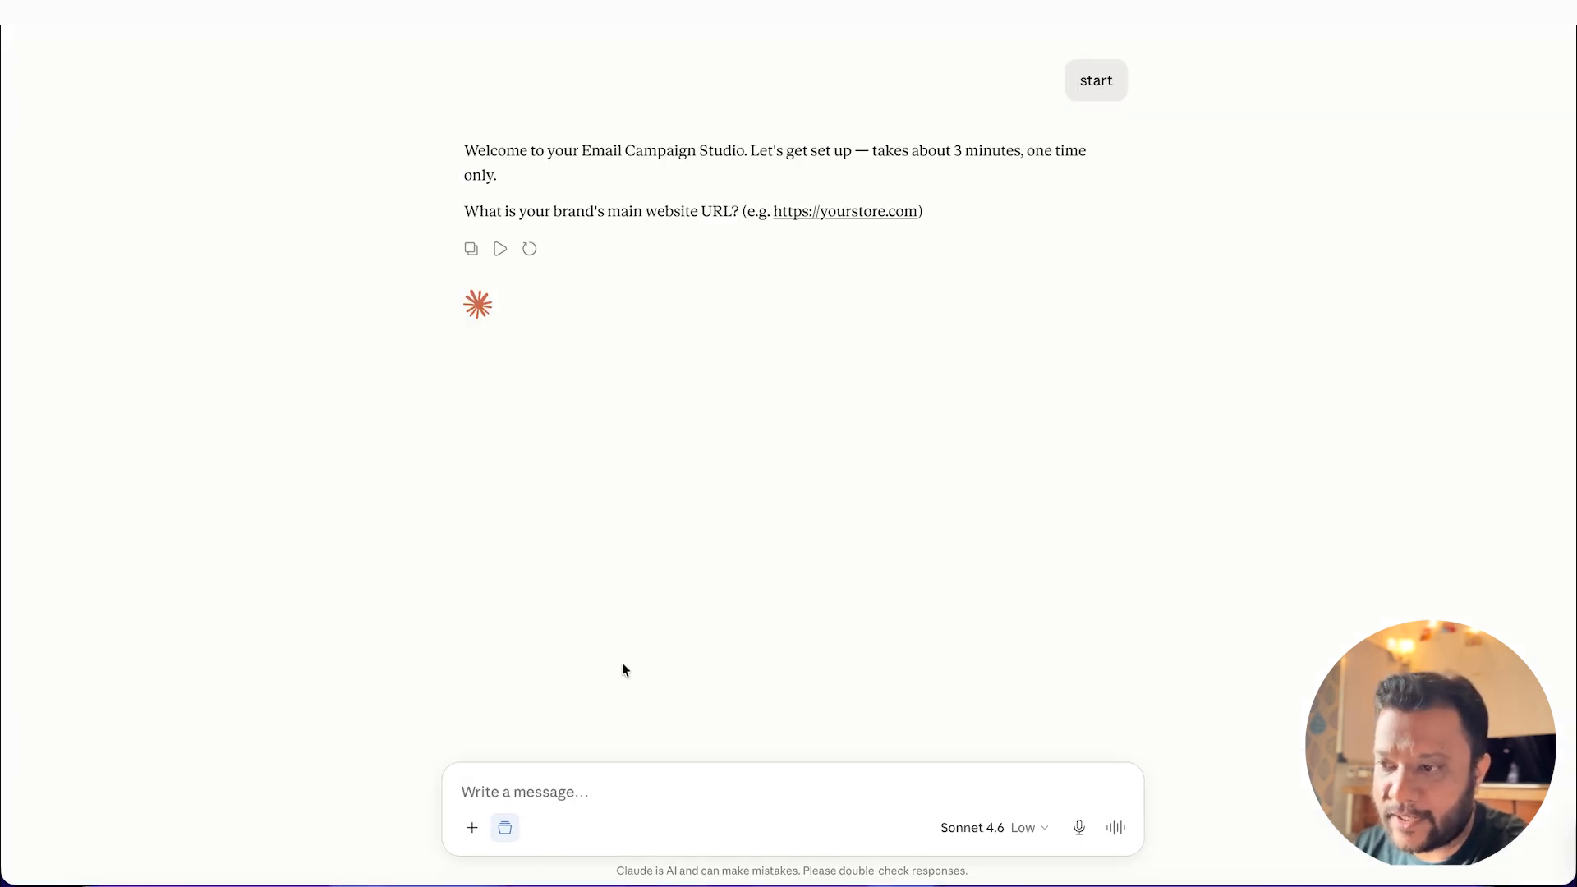
{"action": "key", "text": "super+v"}
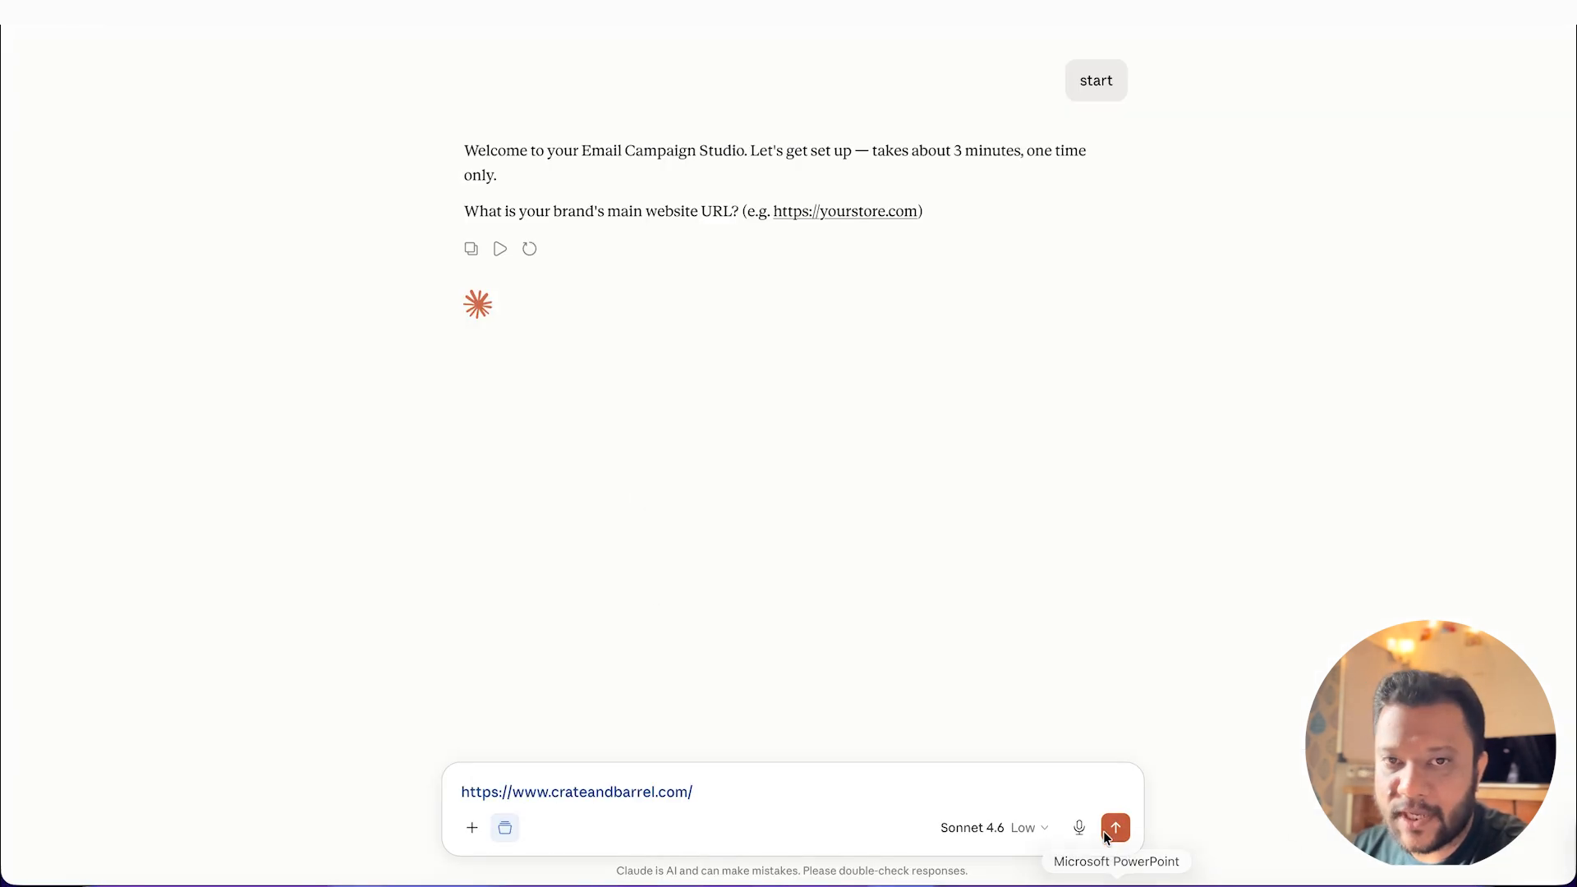
{"action": "left_click", "coordinate": [1115, 827]}
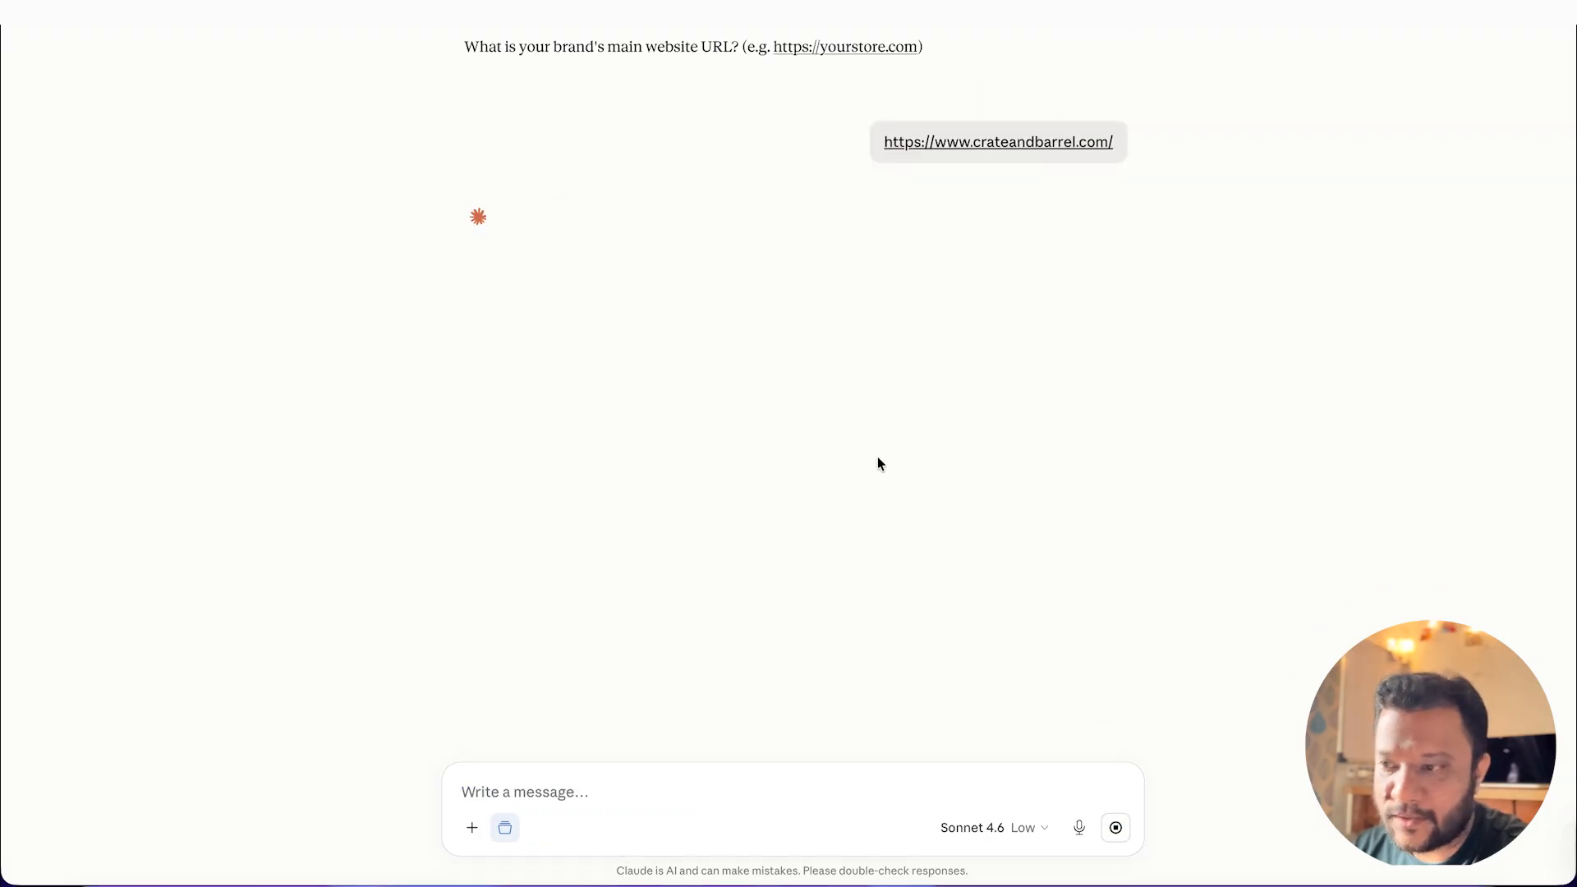
Step: Switch to Chrome, open the Crate&Barrel homepage and capture a screenshot cropped to the header logo
{"action": "key", "text": "super+Tab"}
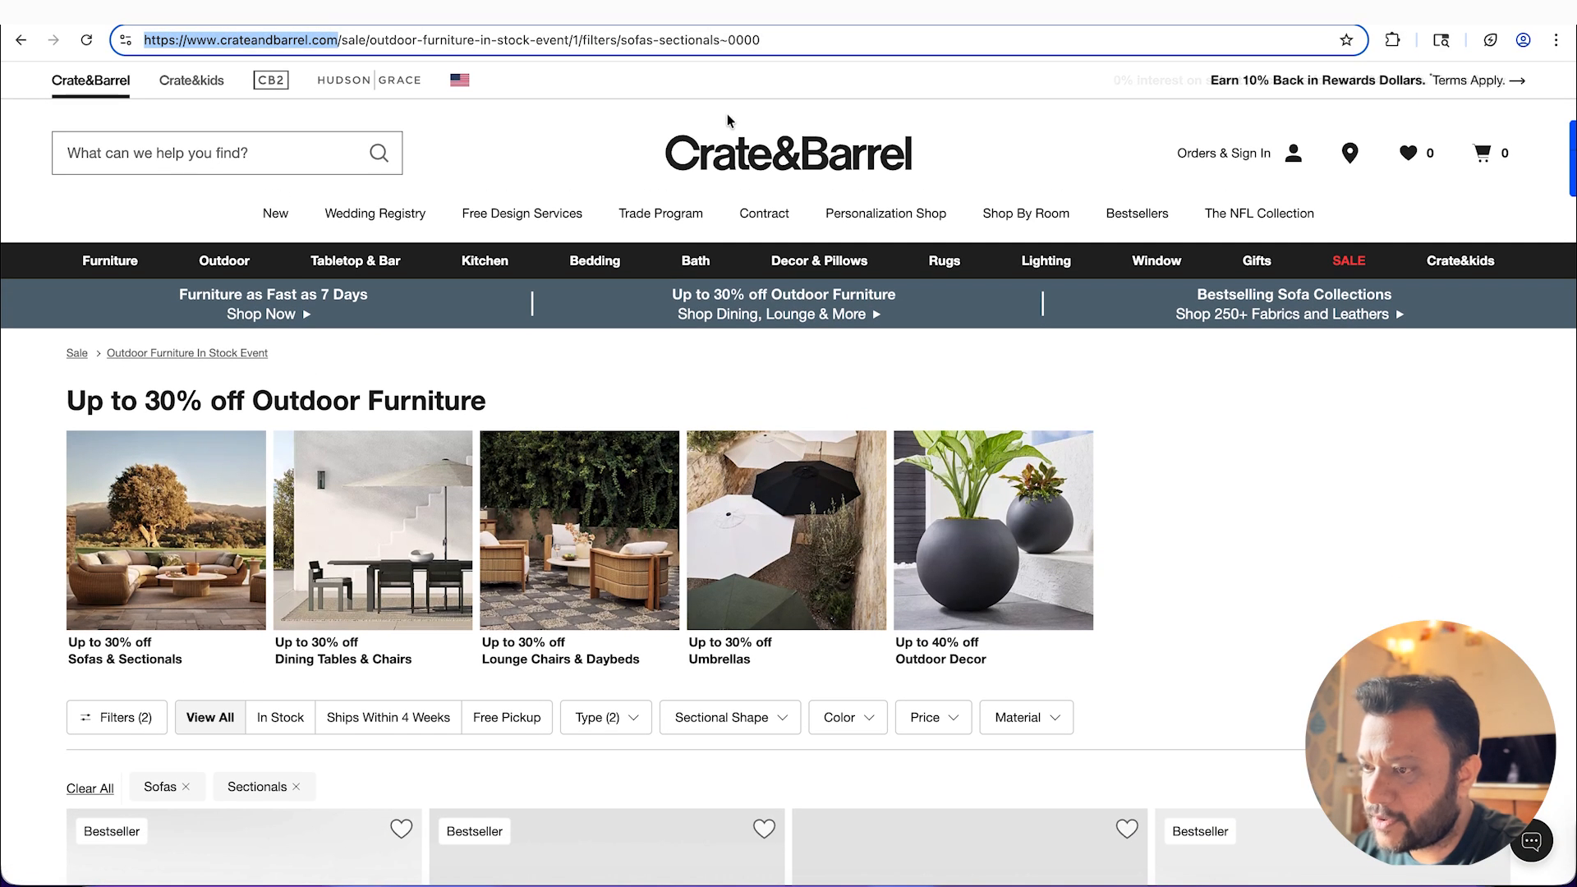
{"action": "right_click", "coordinate": [720, 160]}
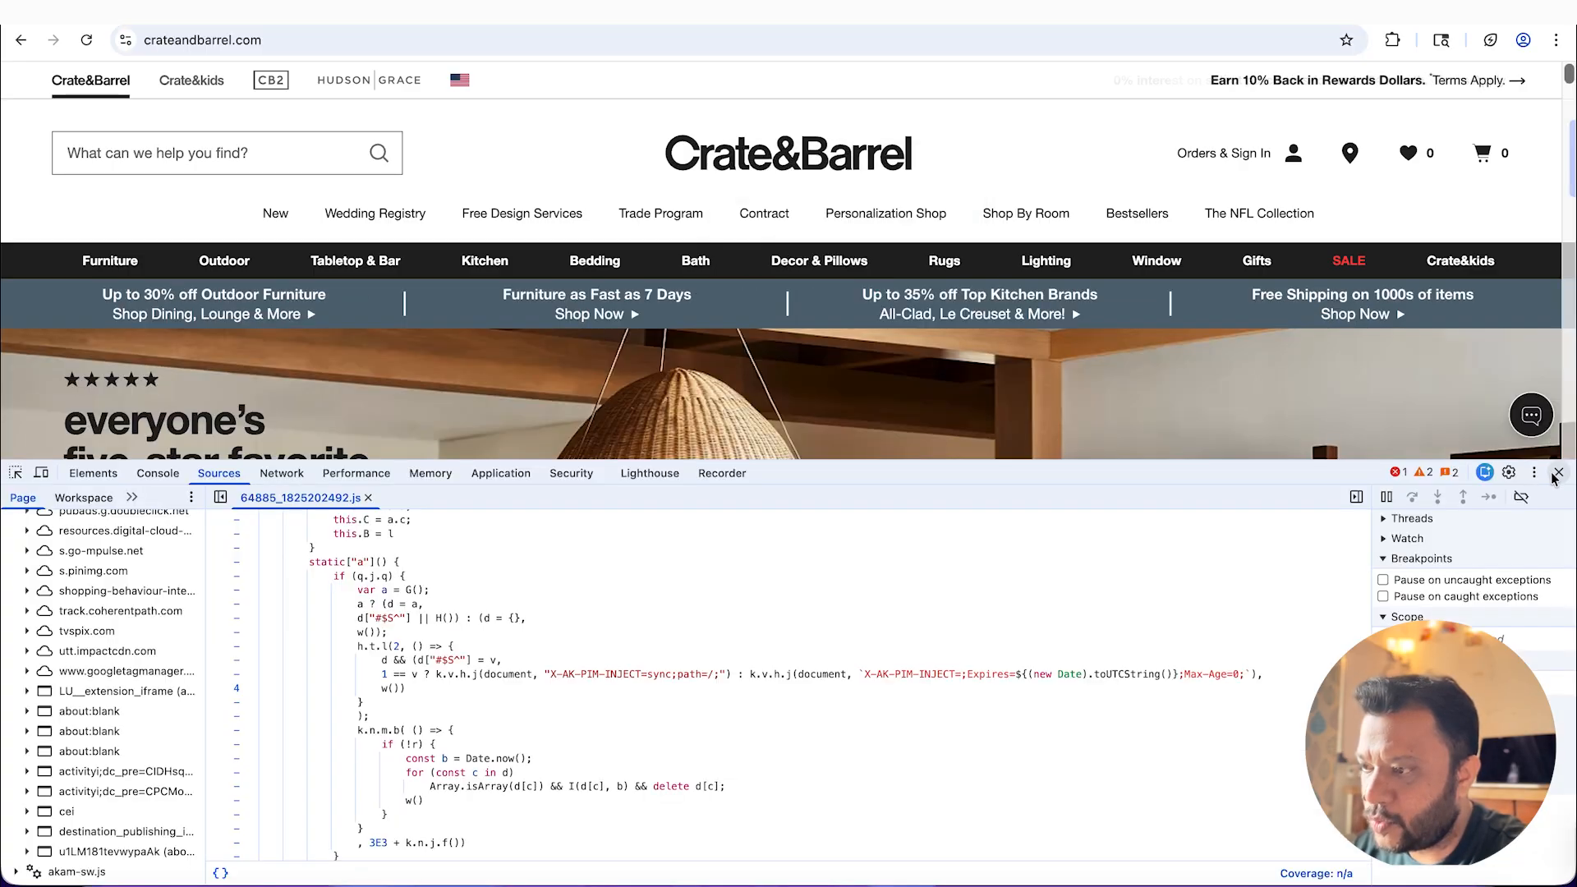
{"action": "left_click", "coordinate": [1561, 477]}
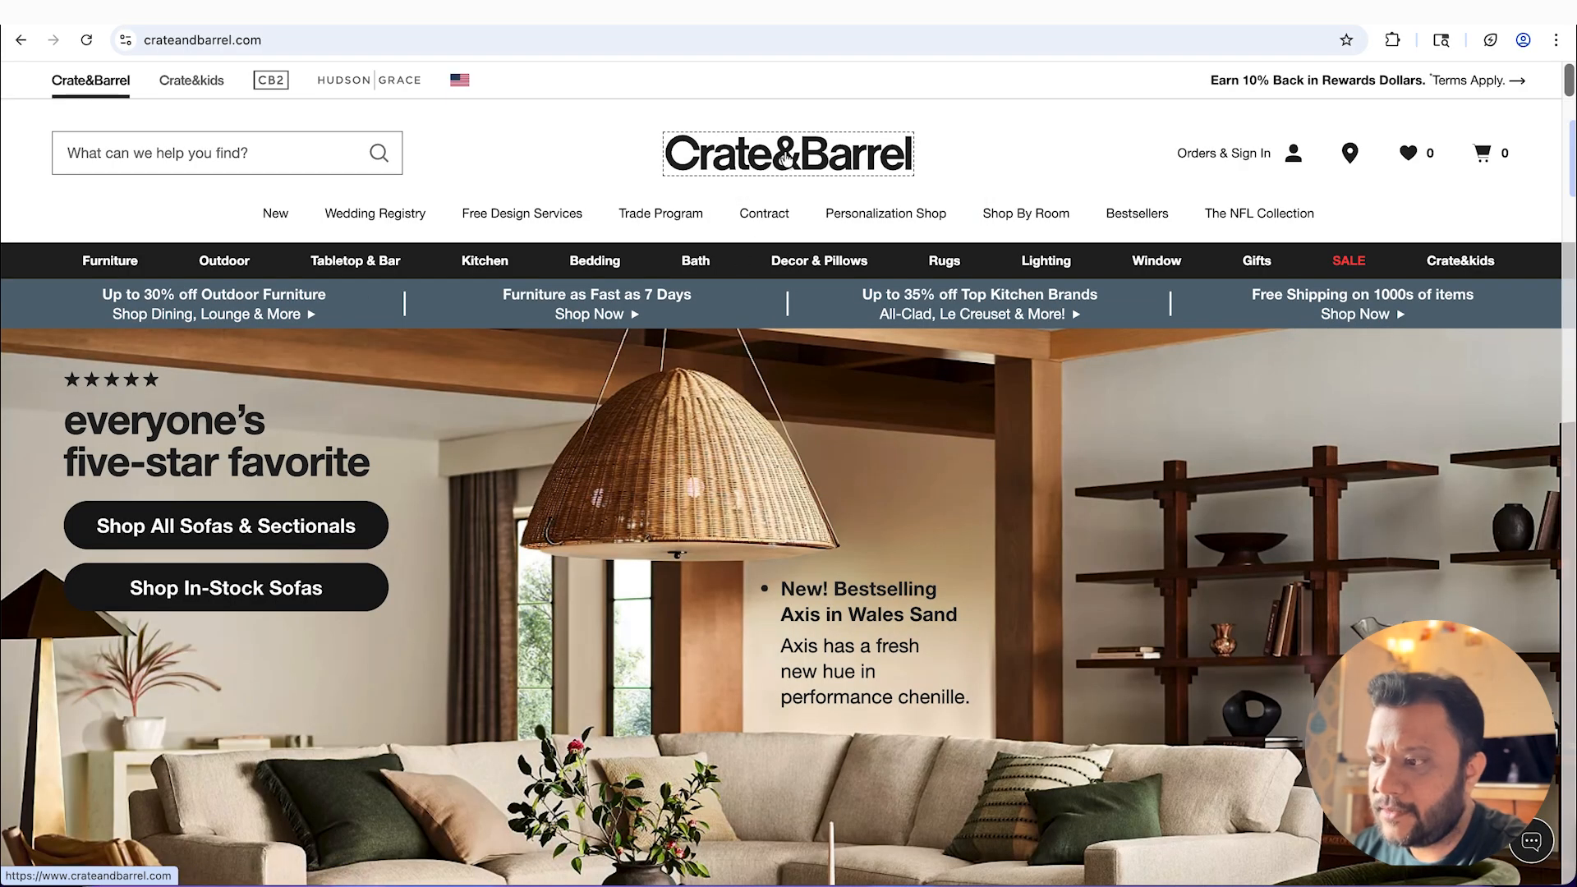
{"action": "right_click", "coordinate": [787, 160]}
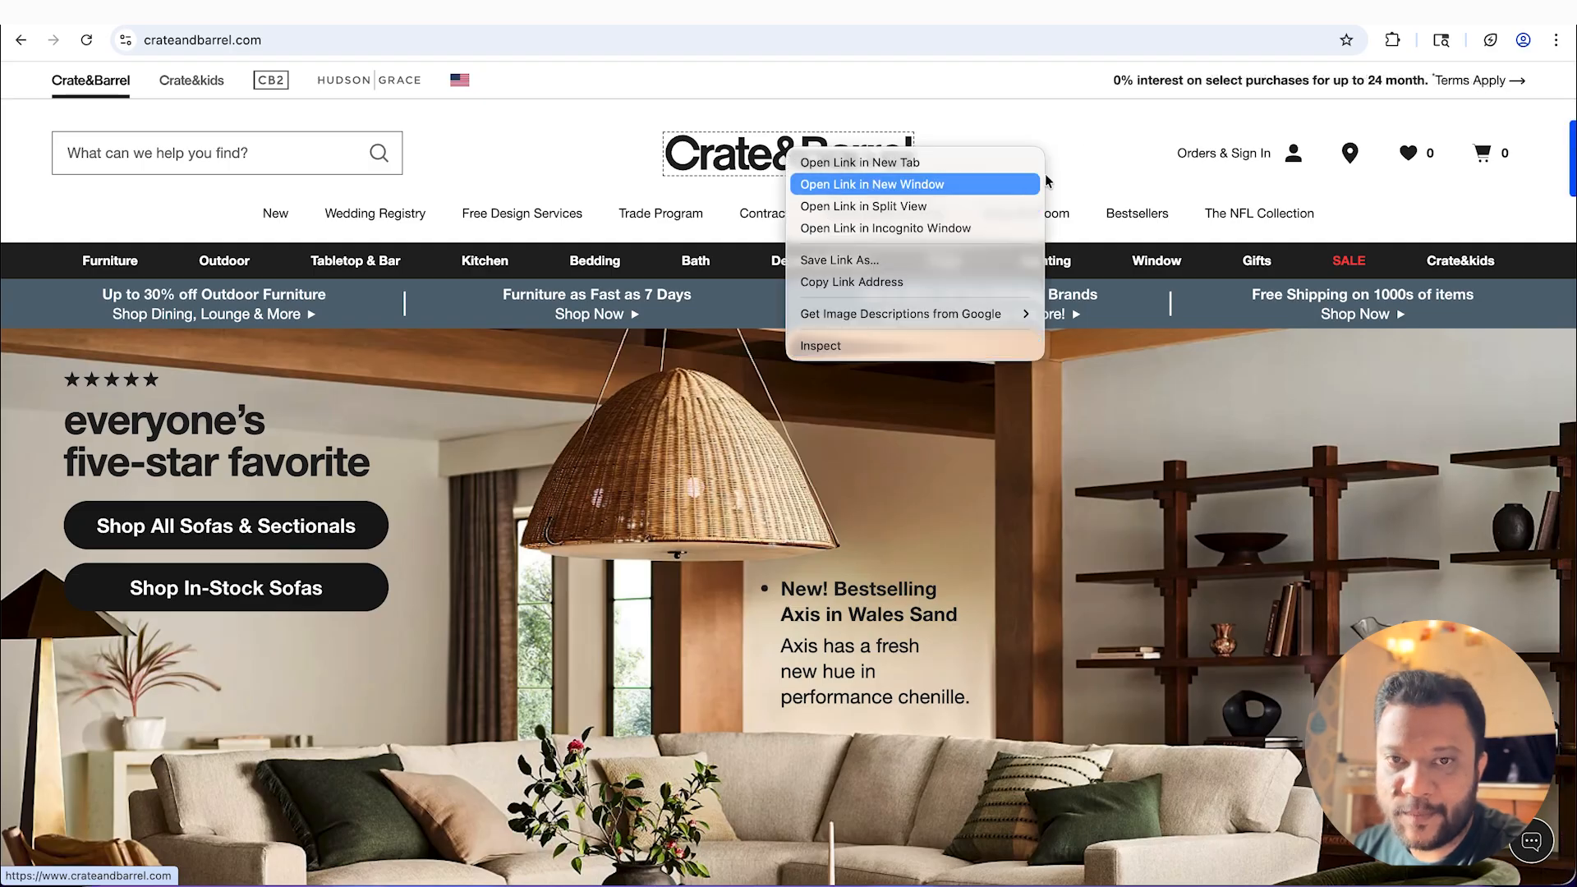
{"action": "left_click", "coordinate": [1092, 145]}
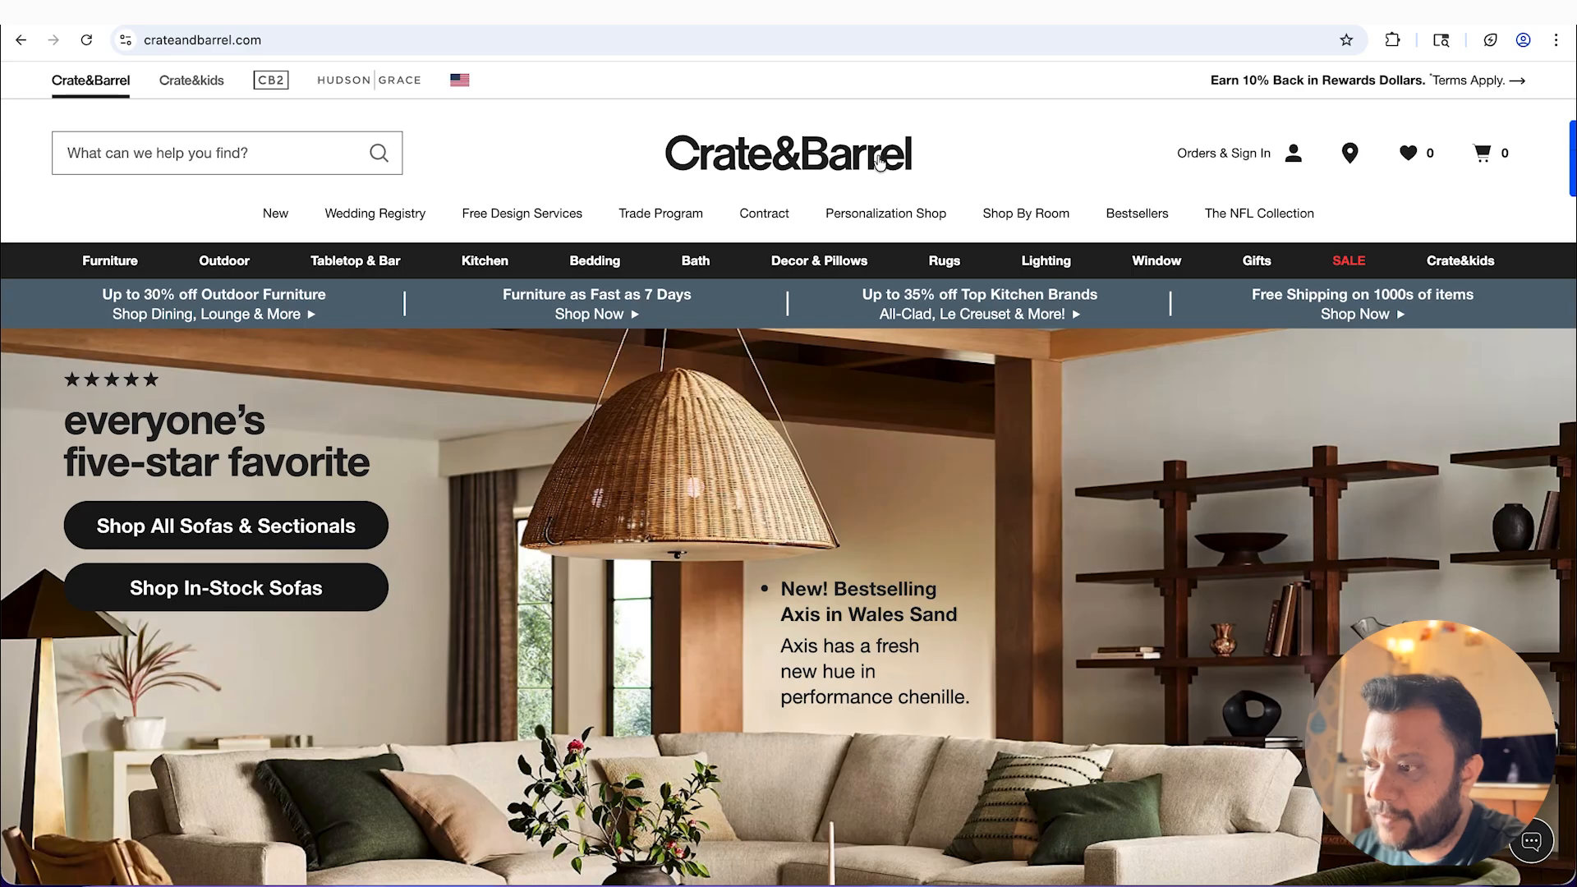
{"action": "key", "text": "super+shift+5"}
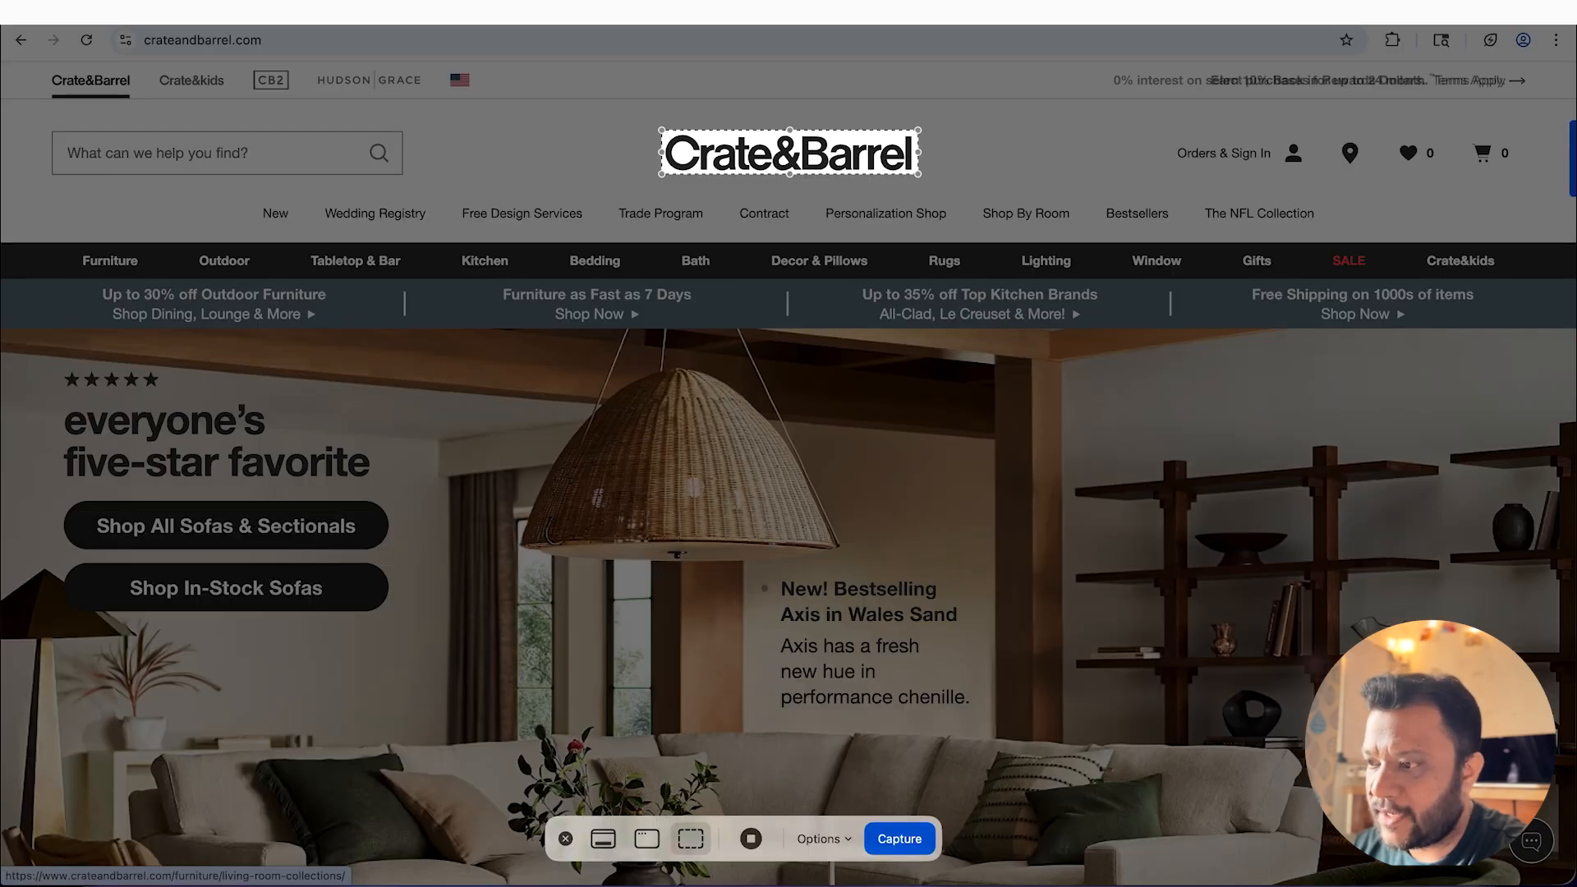
{"action": "left_click", "coordinate": [908, 845]}
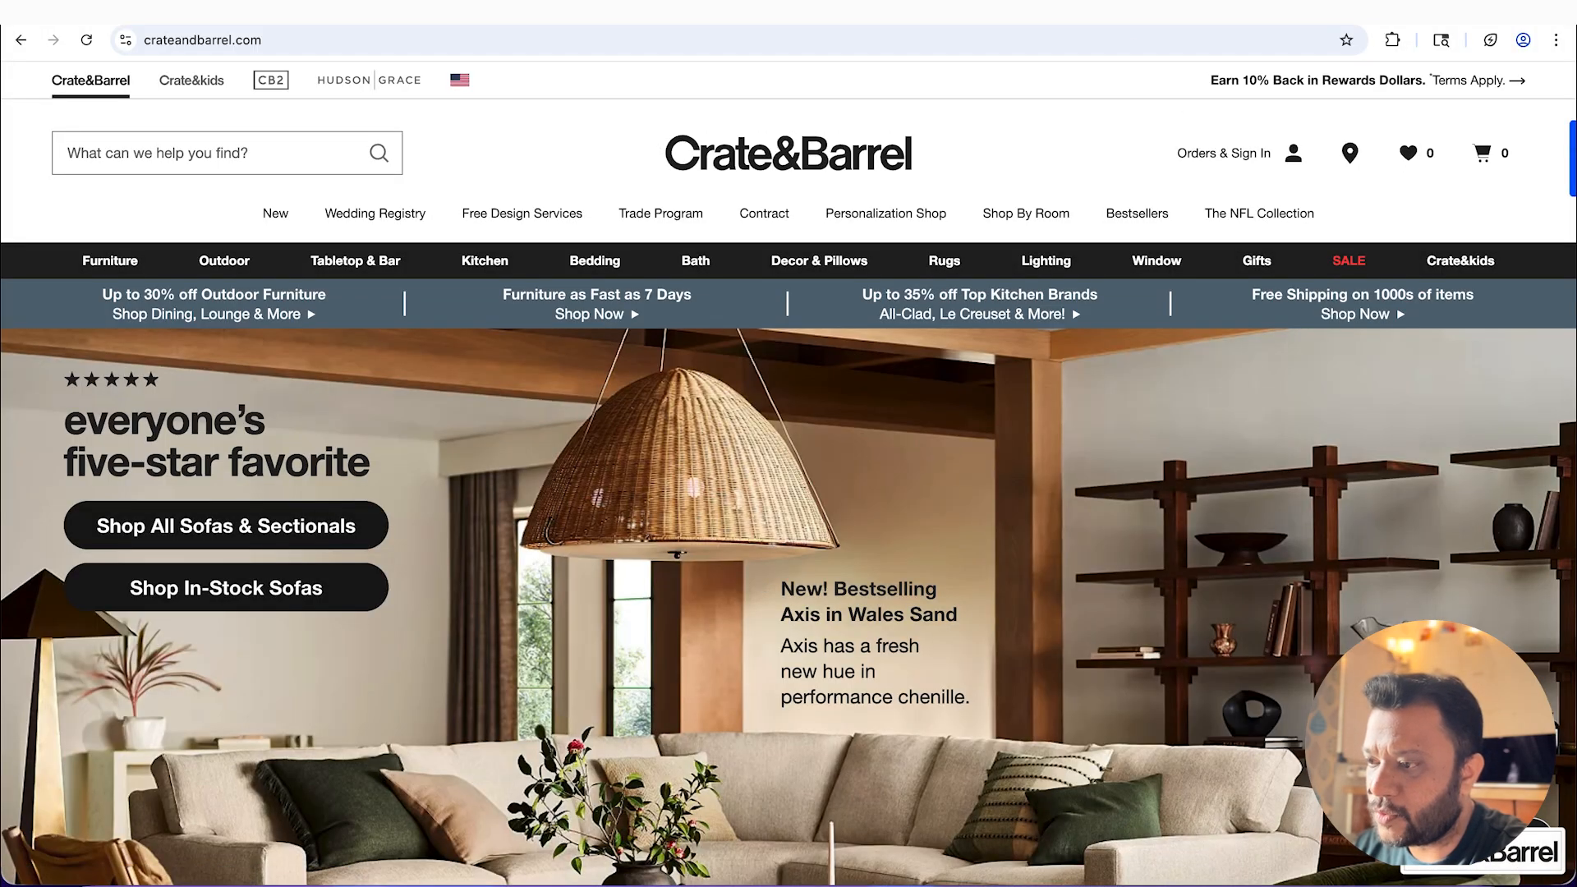
Step: Go to the Braze dashboard, search the workspace for "media library" and open the Media Library
{"action": "left_click", "coordinate": [1222, 13]}
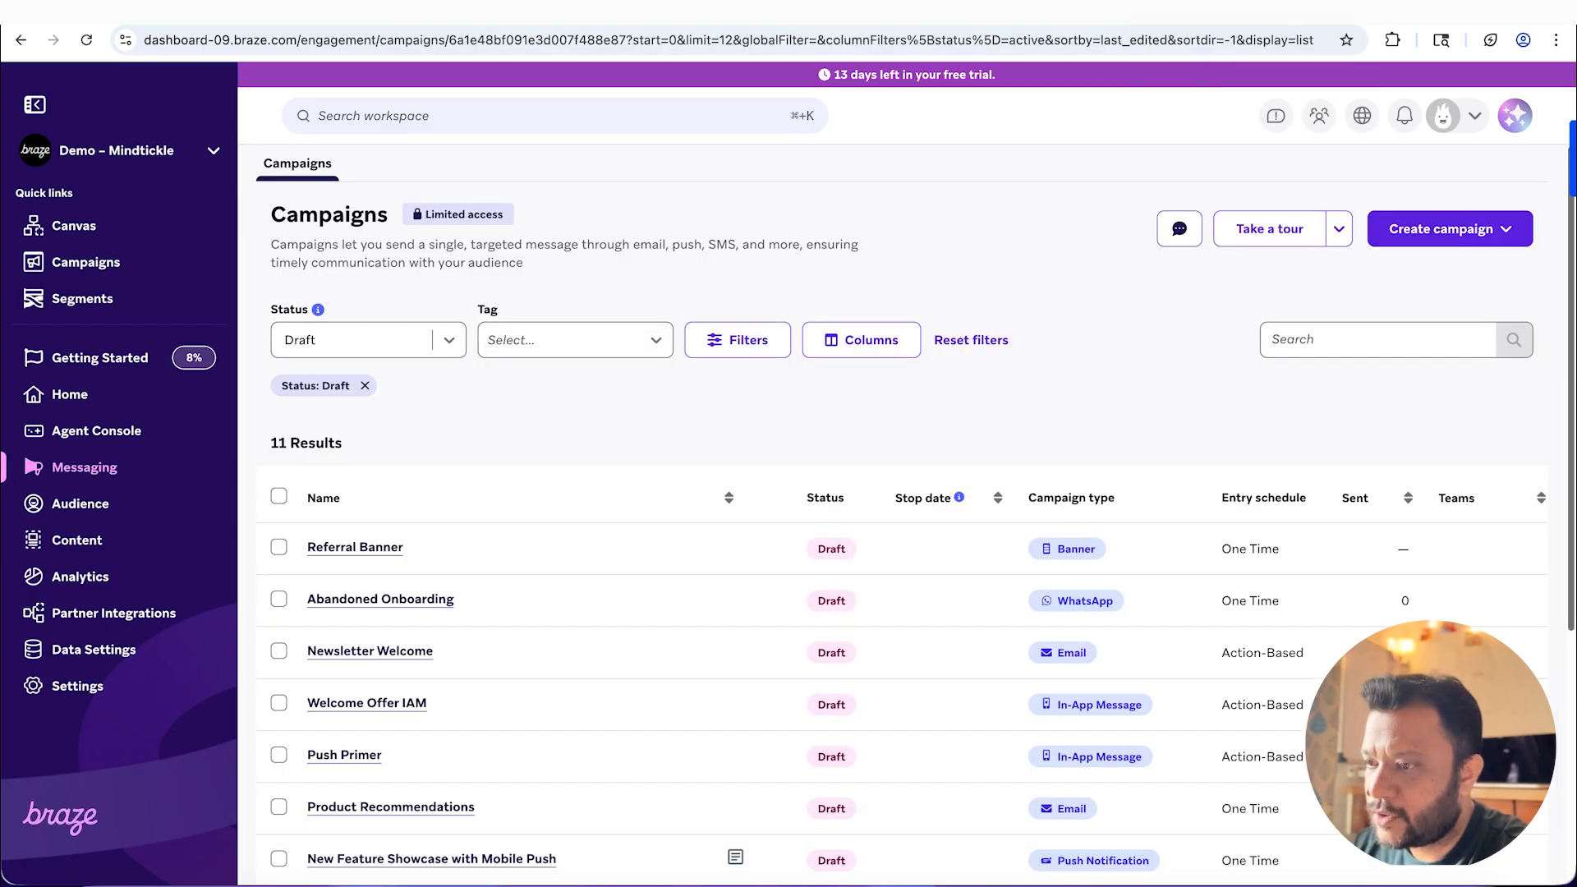
{"action": "left_click", "coordinate": [573, 117]}
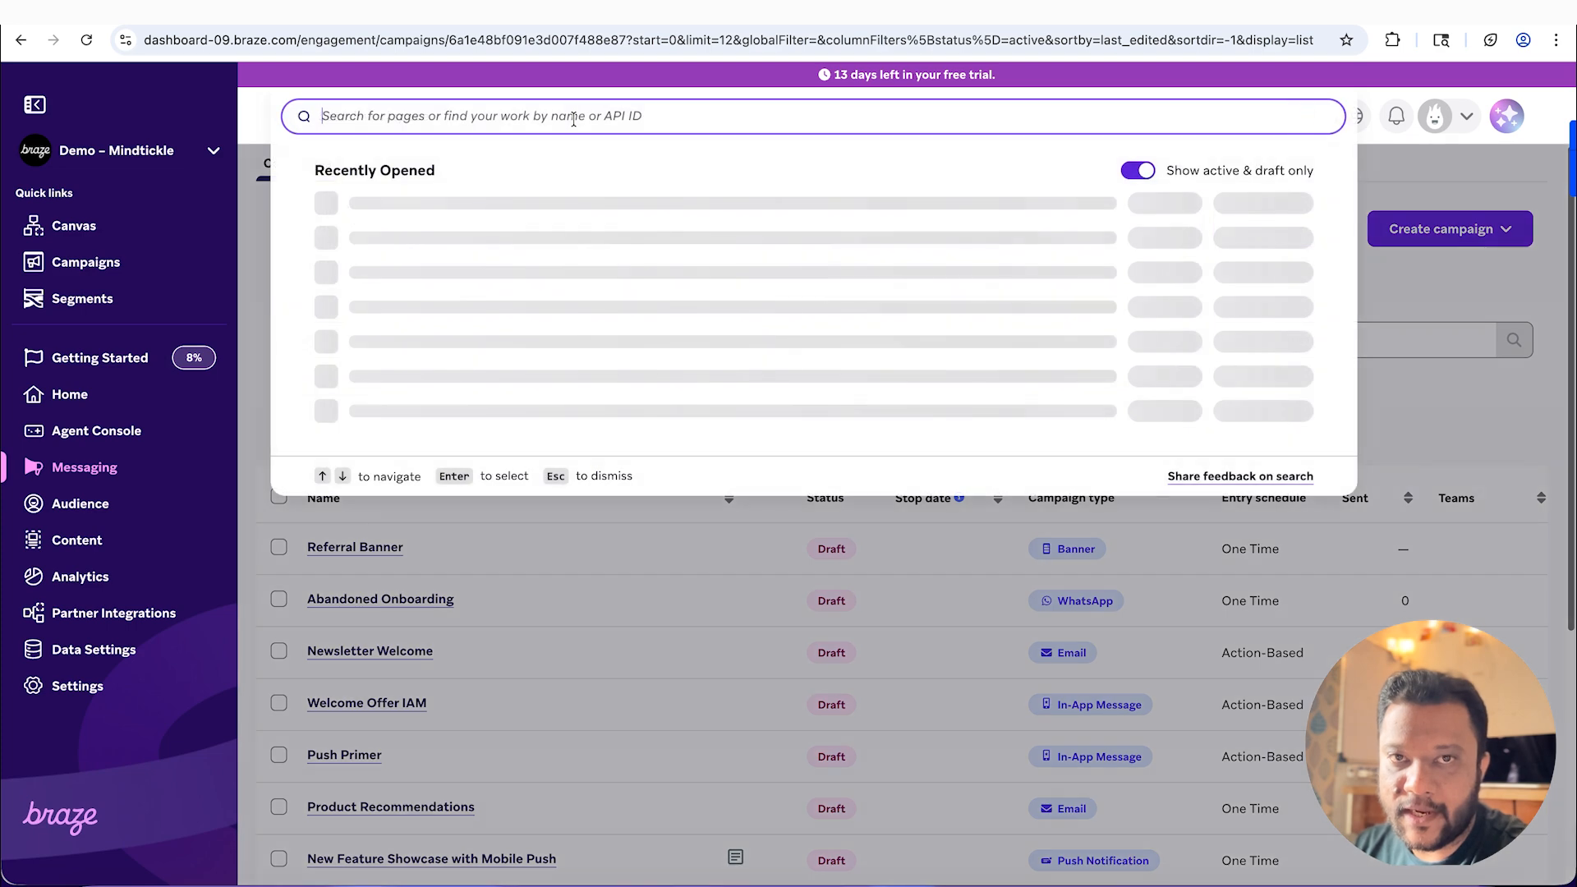
{"action": "type", "text": "media library"}
{"action": "left_click", "coordinate": [451, 216]}
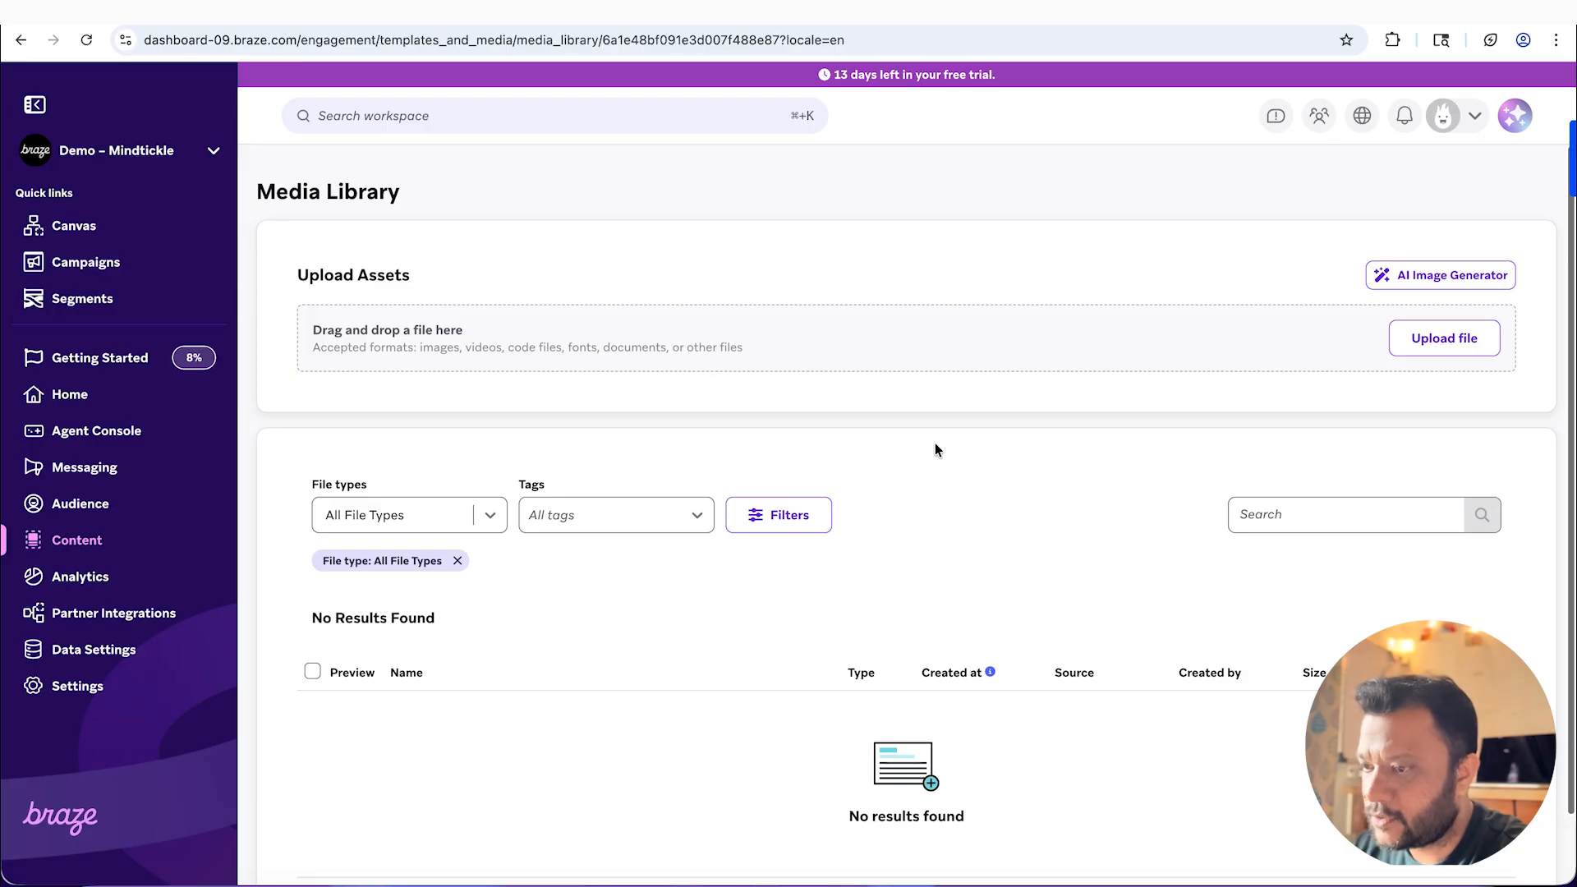
Step: Upload the Crate&Barrel logo screenshot to the Braze Media Library and copy the uploaded image's link
{"action": "left_click", "coordinate": [1440, 337]}
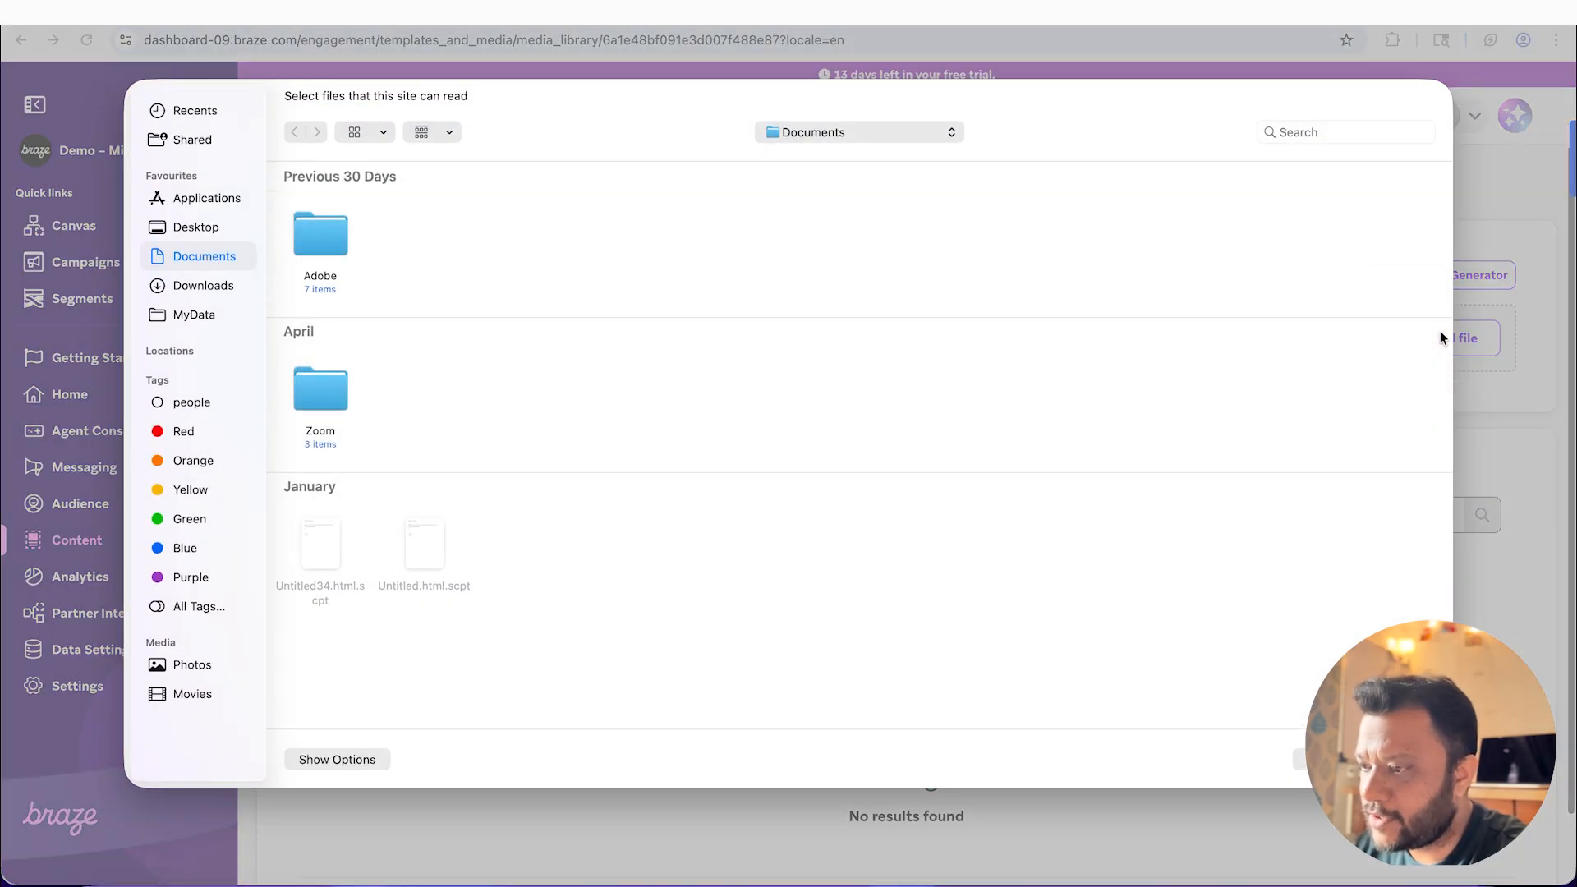
{"action": "key", "text": "Return"}
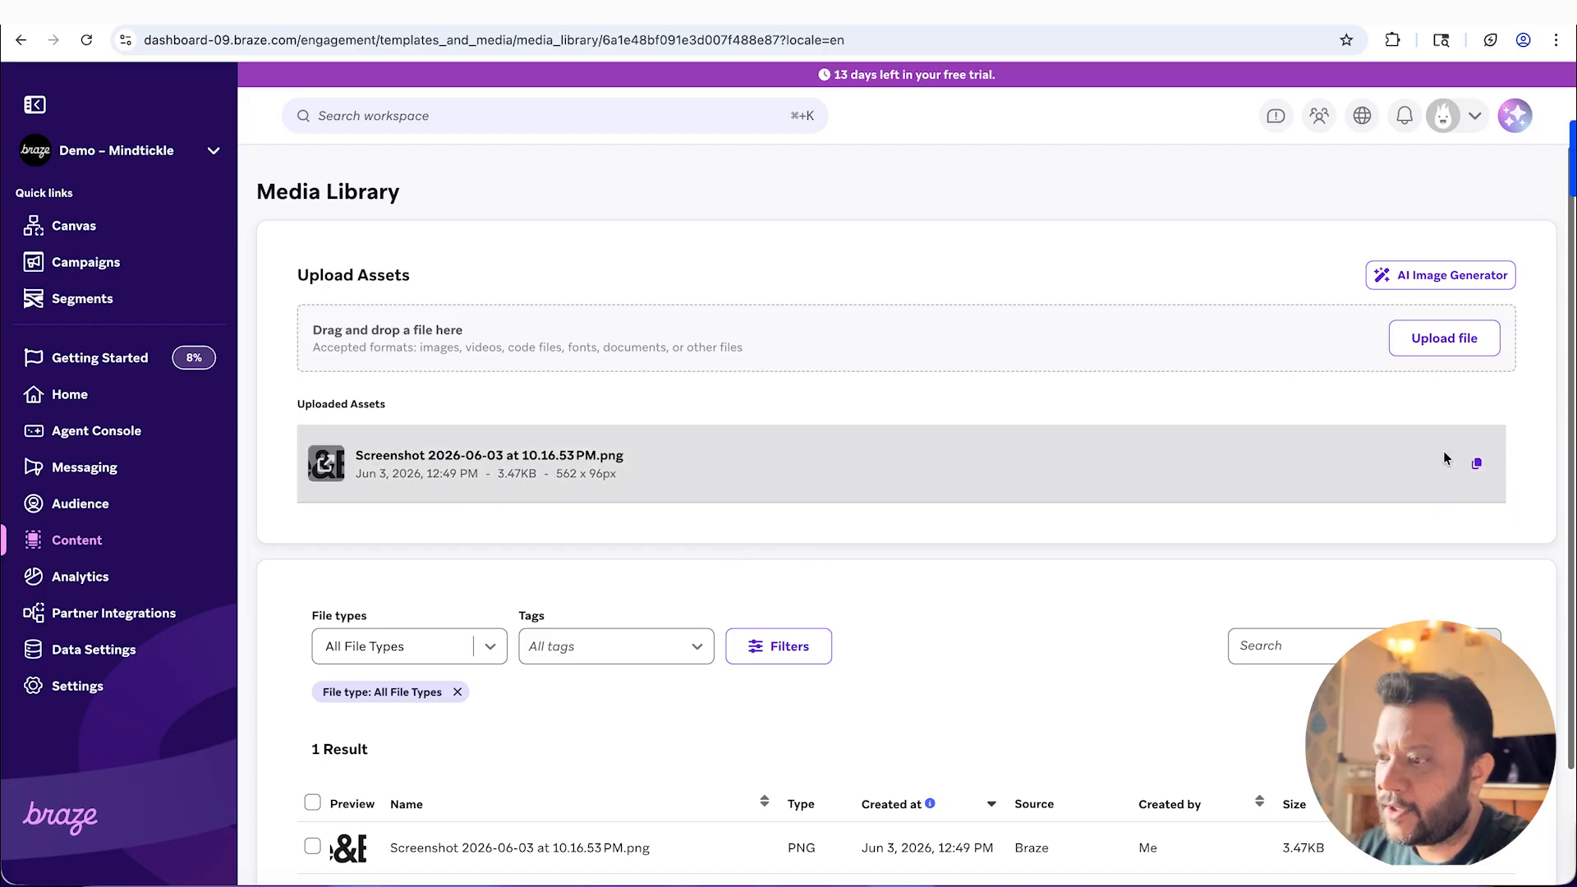
{"action": "left_click", "coordinate": [1479, 465]}
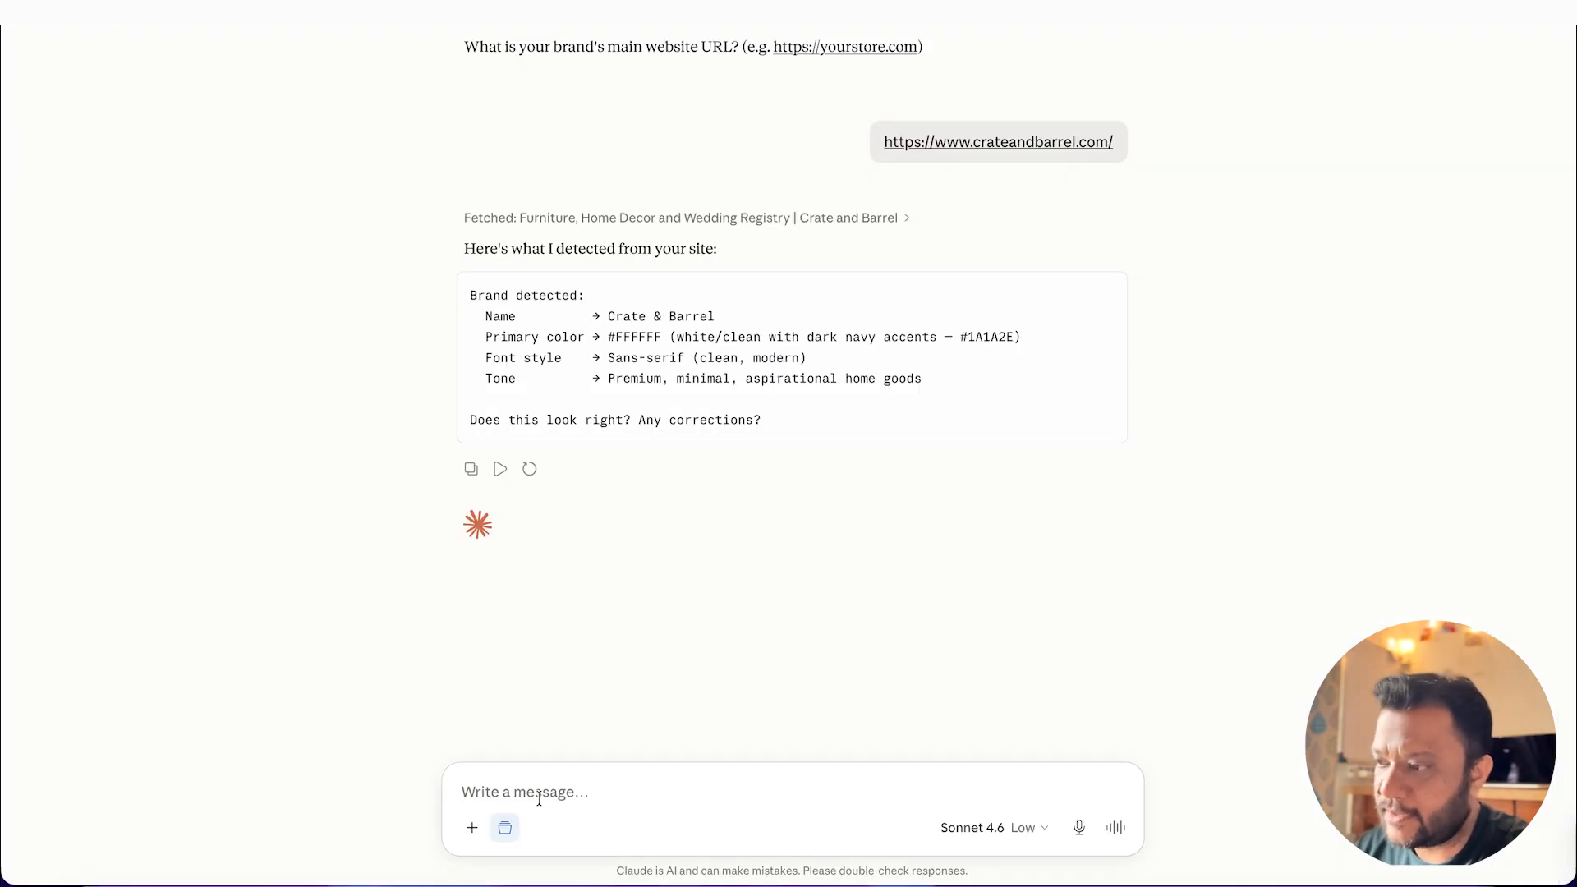
Step: Switch to Claude and send the copied Braze image link as the brand's logo URL
{"action": "left_click", "coordinate": [538, 799]}
{"action": "key", "text": "super+v"}
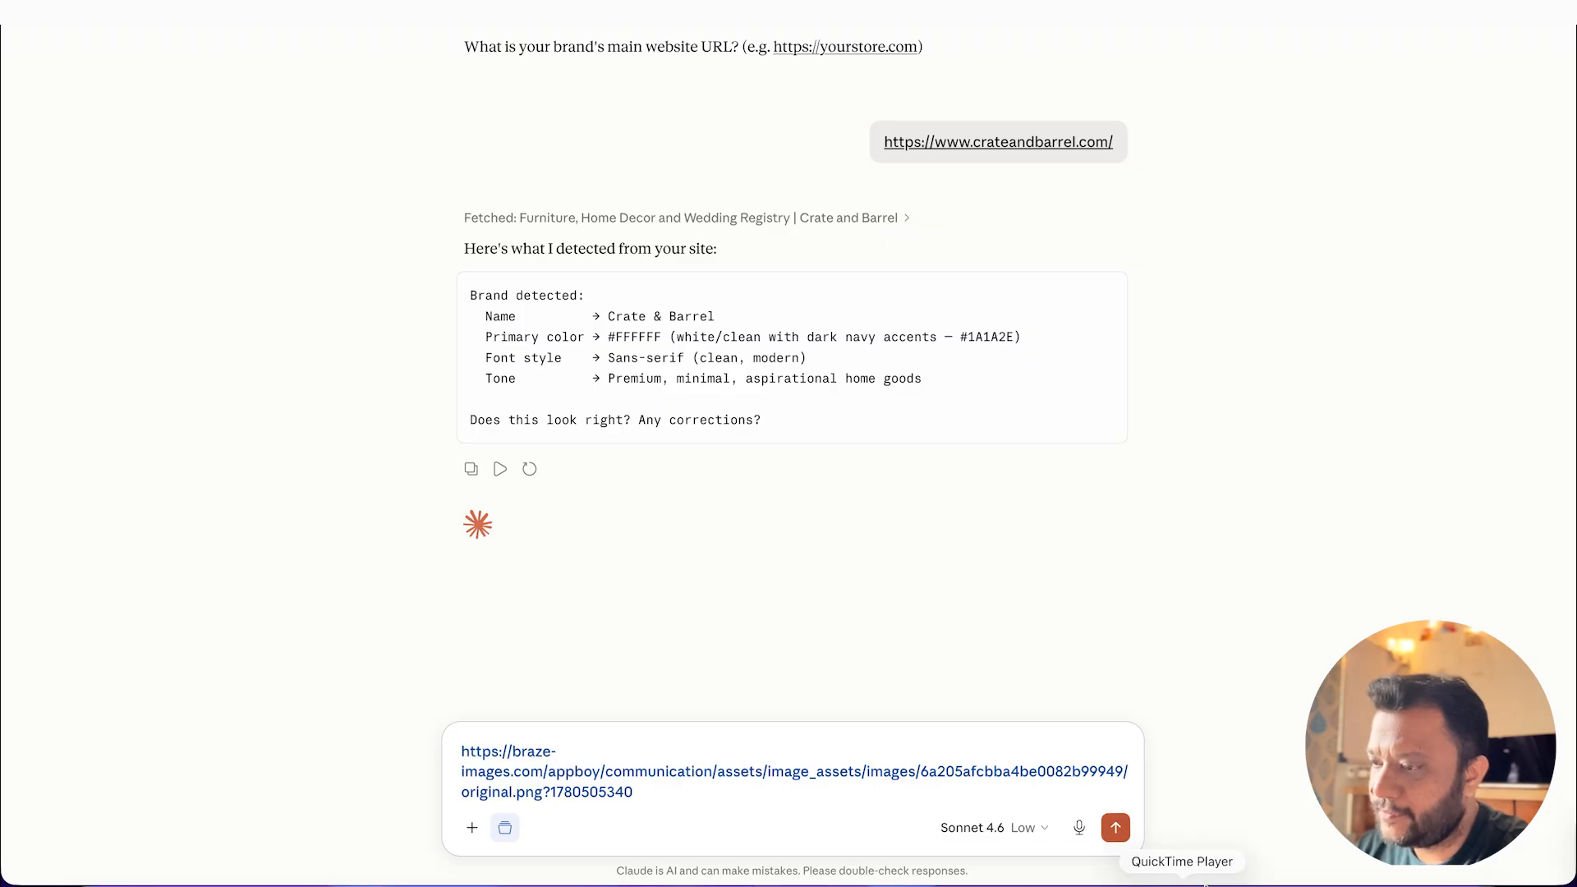
{"action": "left_click", "coordinate": [1115, 827]}
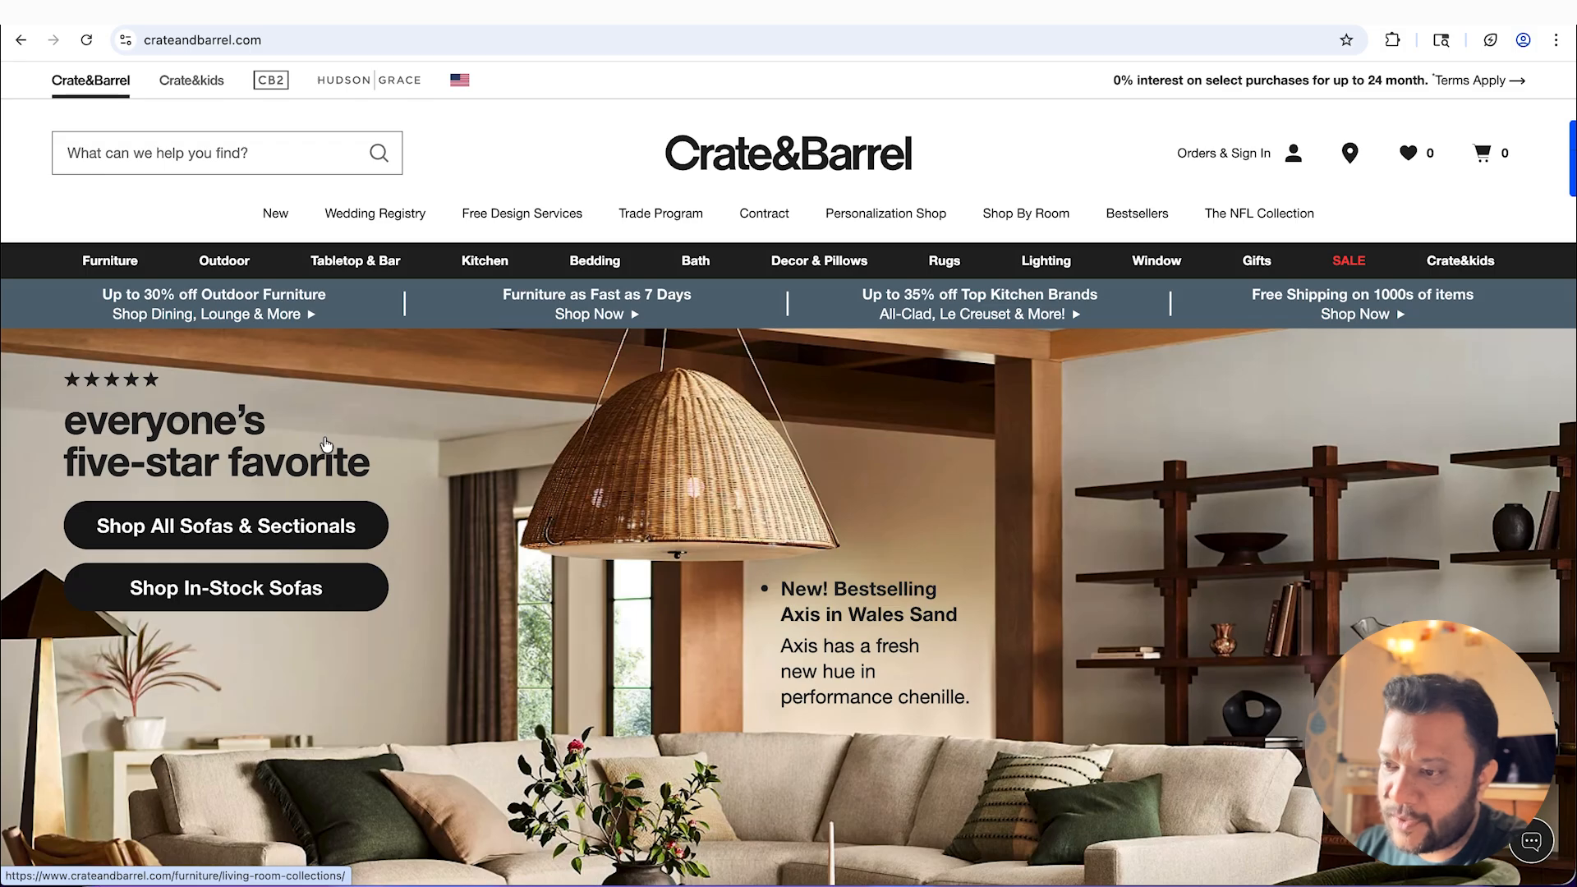
Step: On the Crate&Barrel site in Chrome, open the outdoor furniture sale's Sofas & Sectionals page and copy its address
{"action": "scroll", "coordinate": [325, 444], "scroll_direction": "down", "scroll_amount": 1}
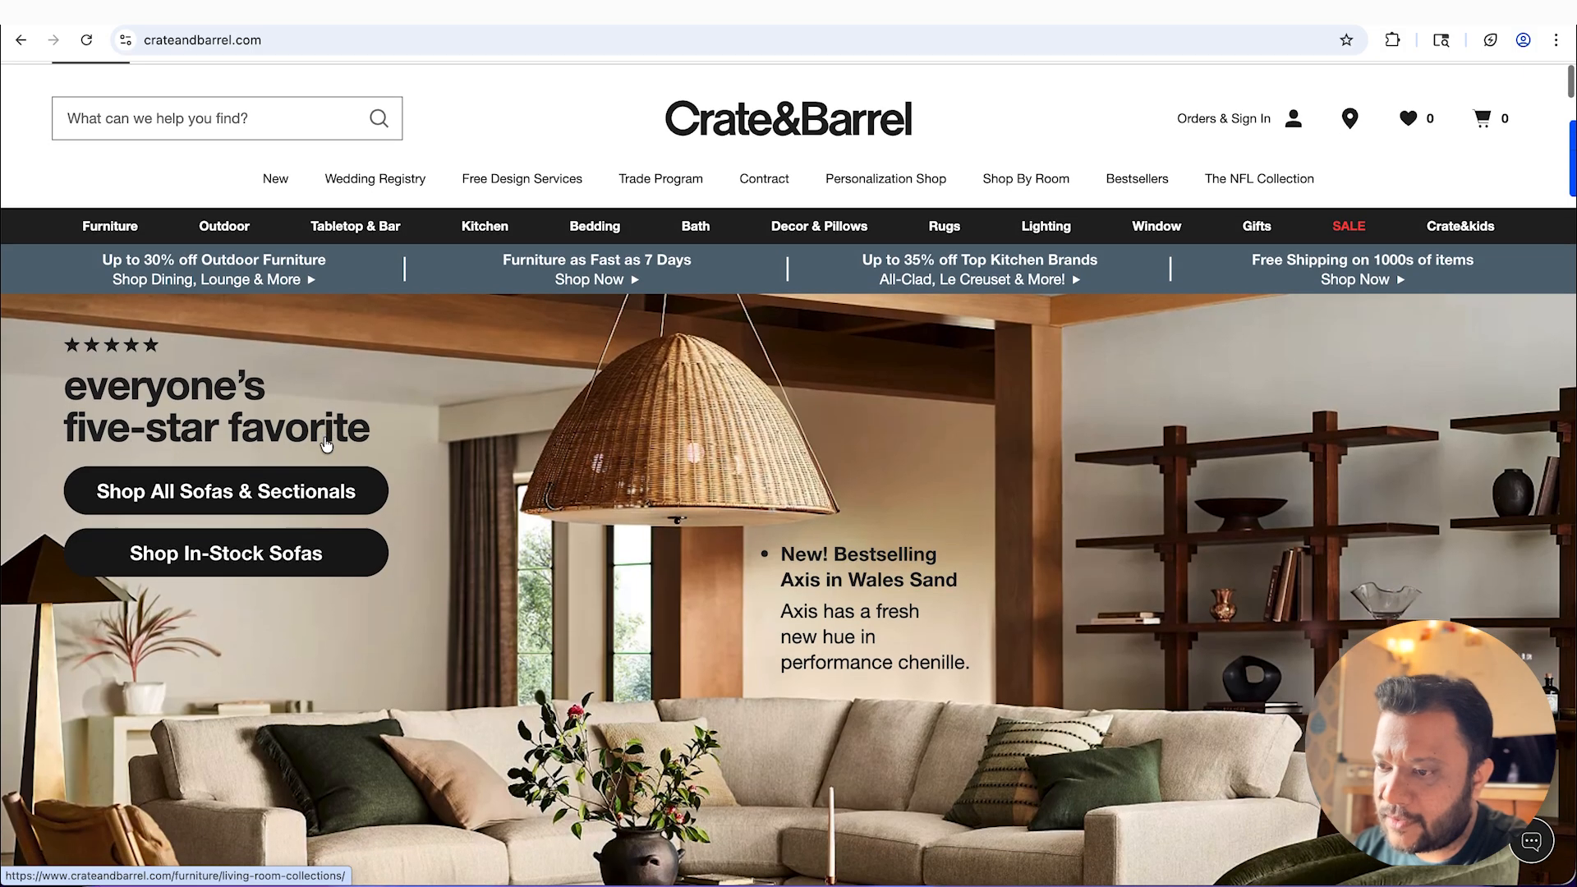
{"action": "left_click", "coordinate": [213, 264]}
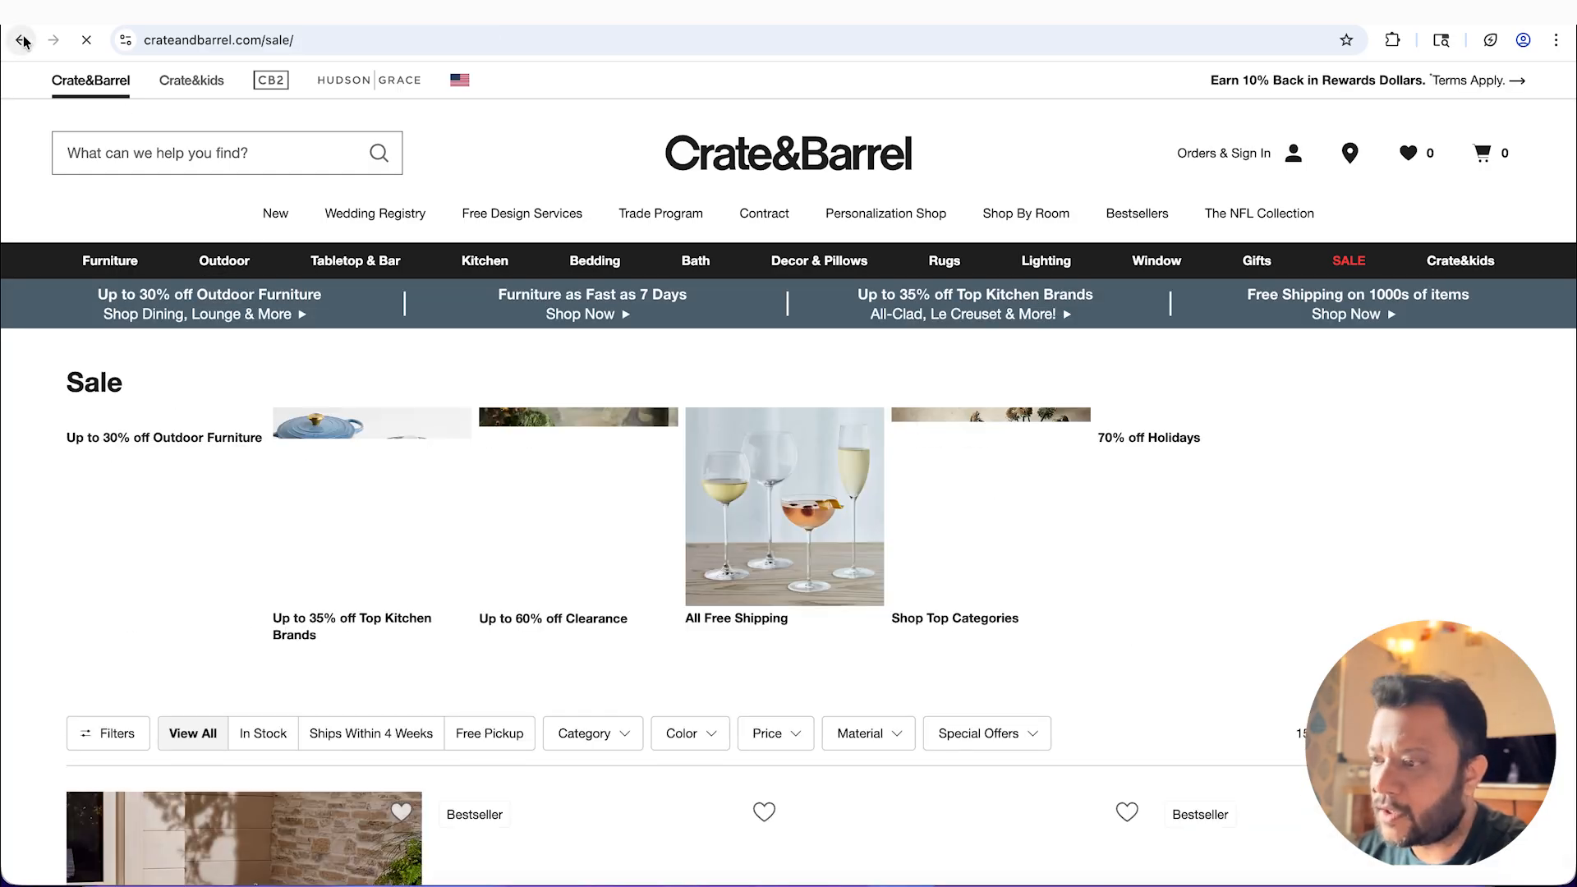
{"action": "left_click", "coordinate": [23, 42]}
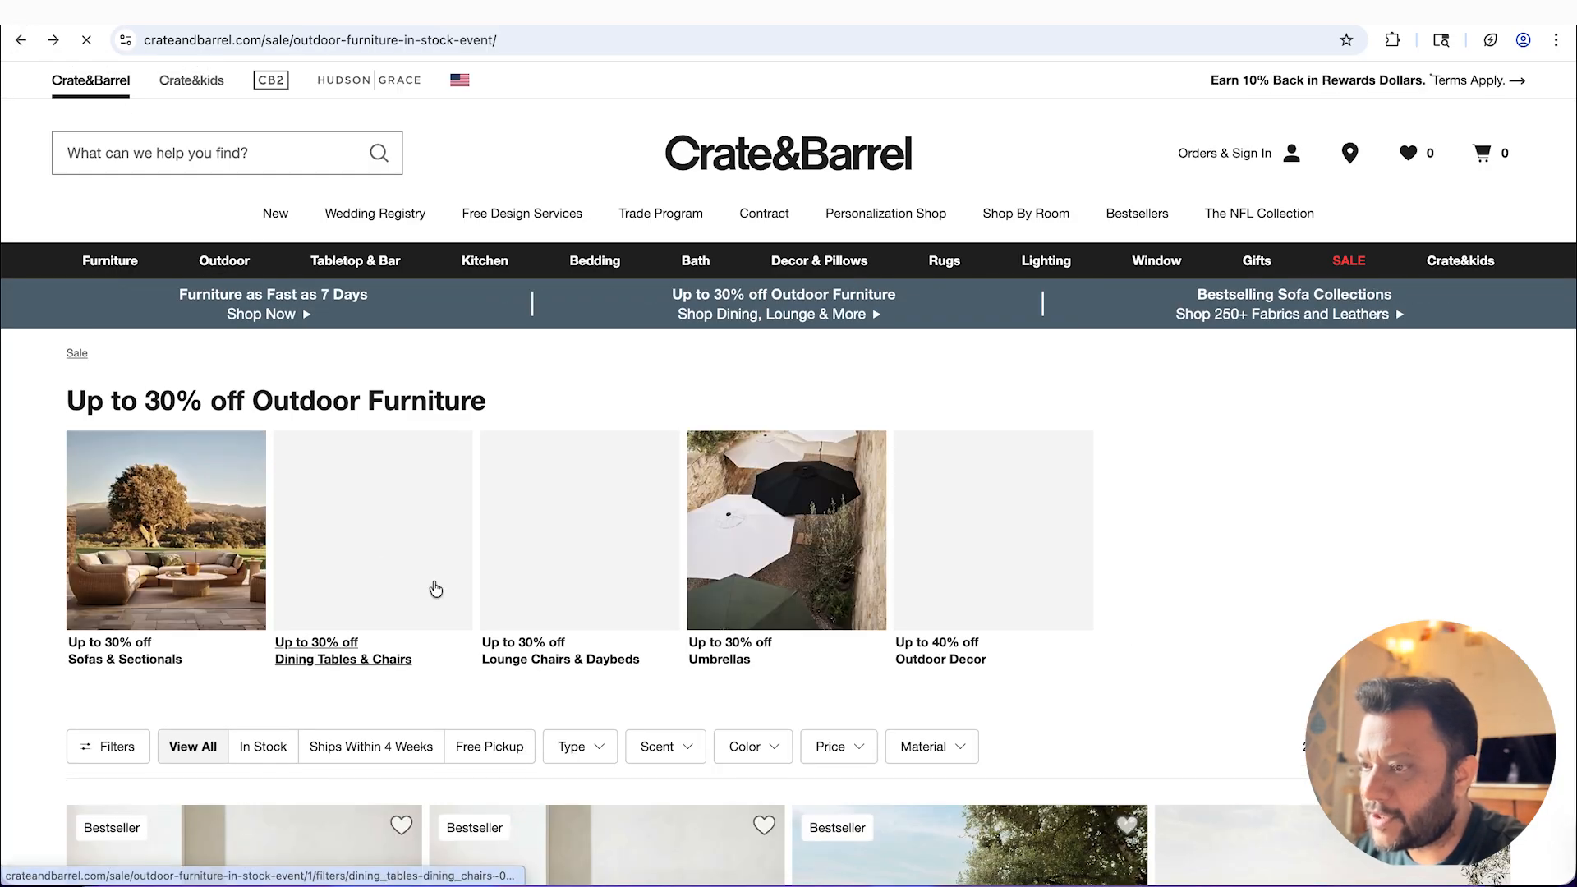
{"action": "left_click", "coordinate": [273, 449]}
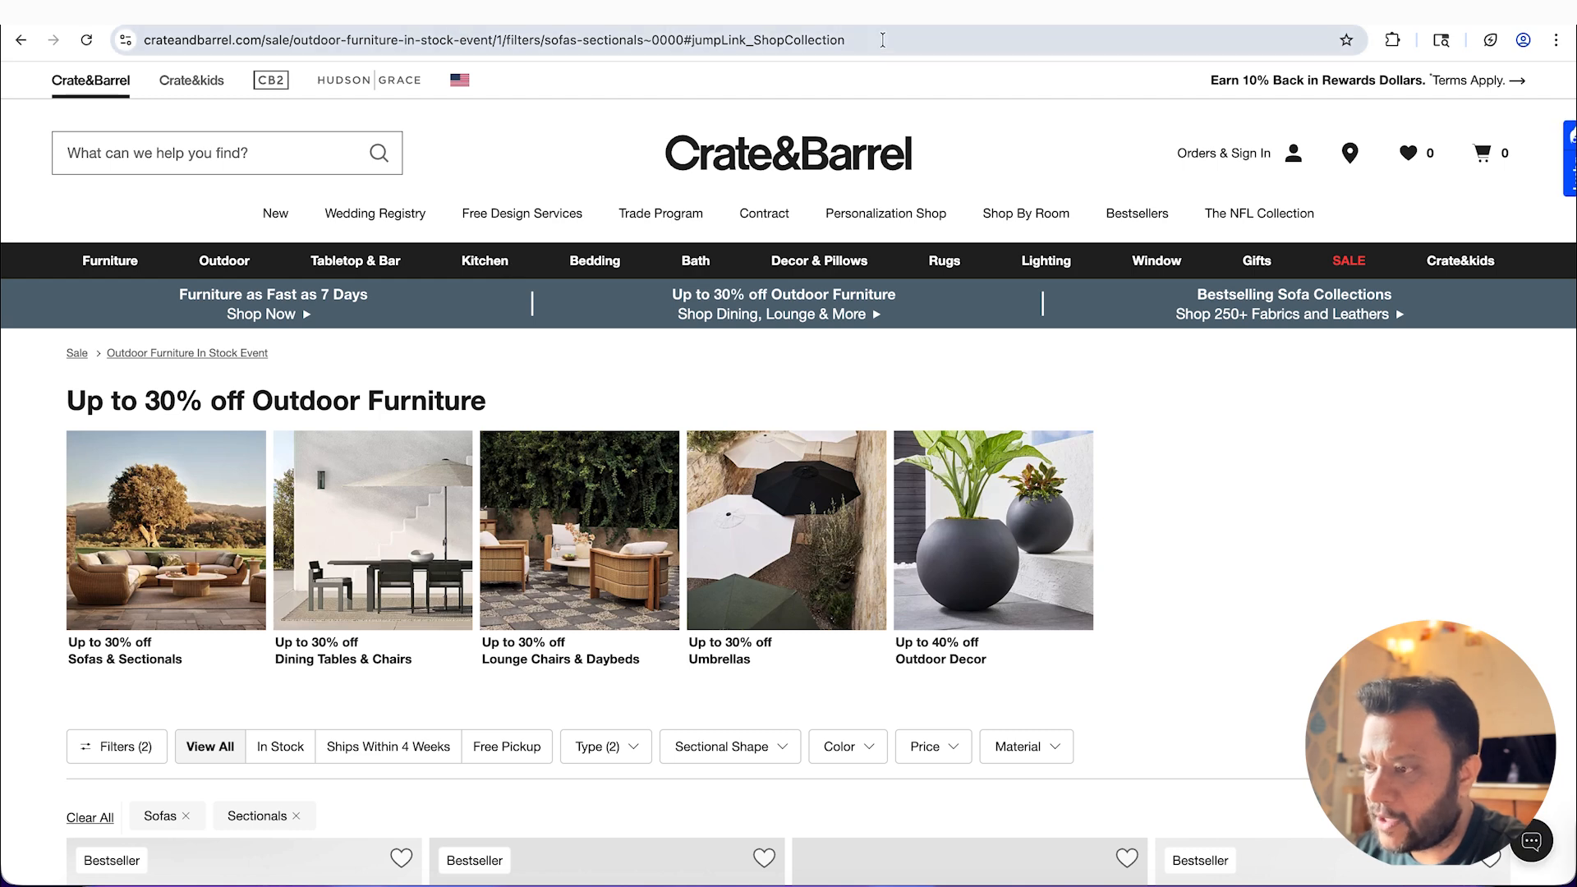
{"action": "left_click", "coordinate": [885, 41]}
Step: Switch to Claude and send the copied Sofas & Sectionals sale page address as the campaign's source page
{"action": "key", "text": "super+Tab"}
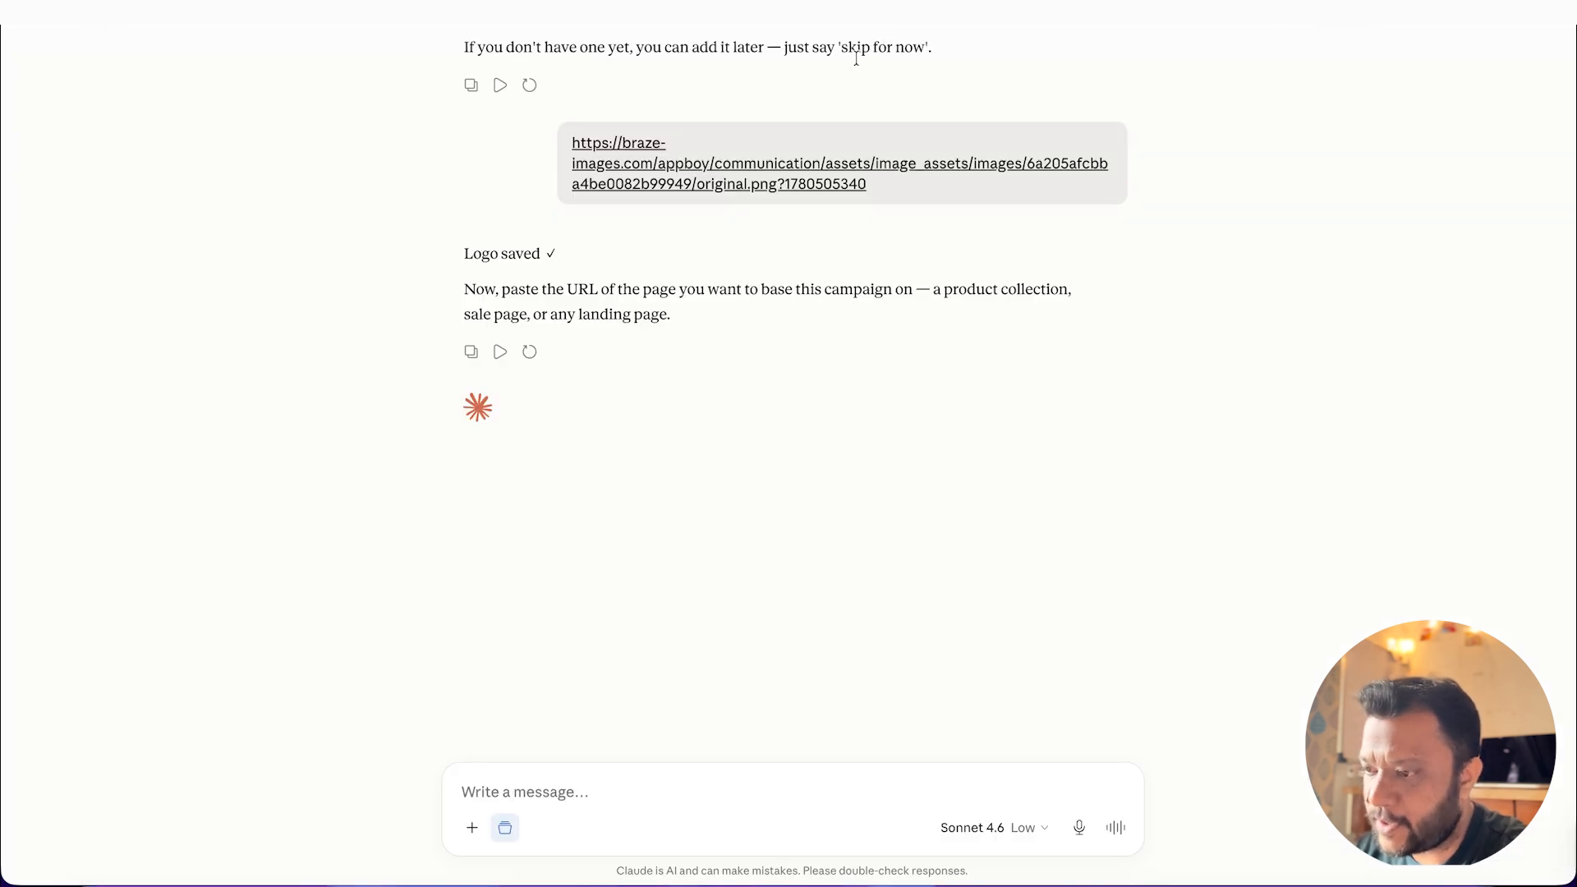
{"action": "key", "text": "super+v"}
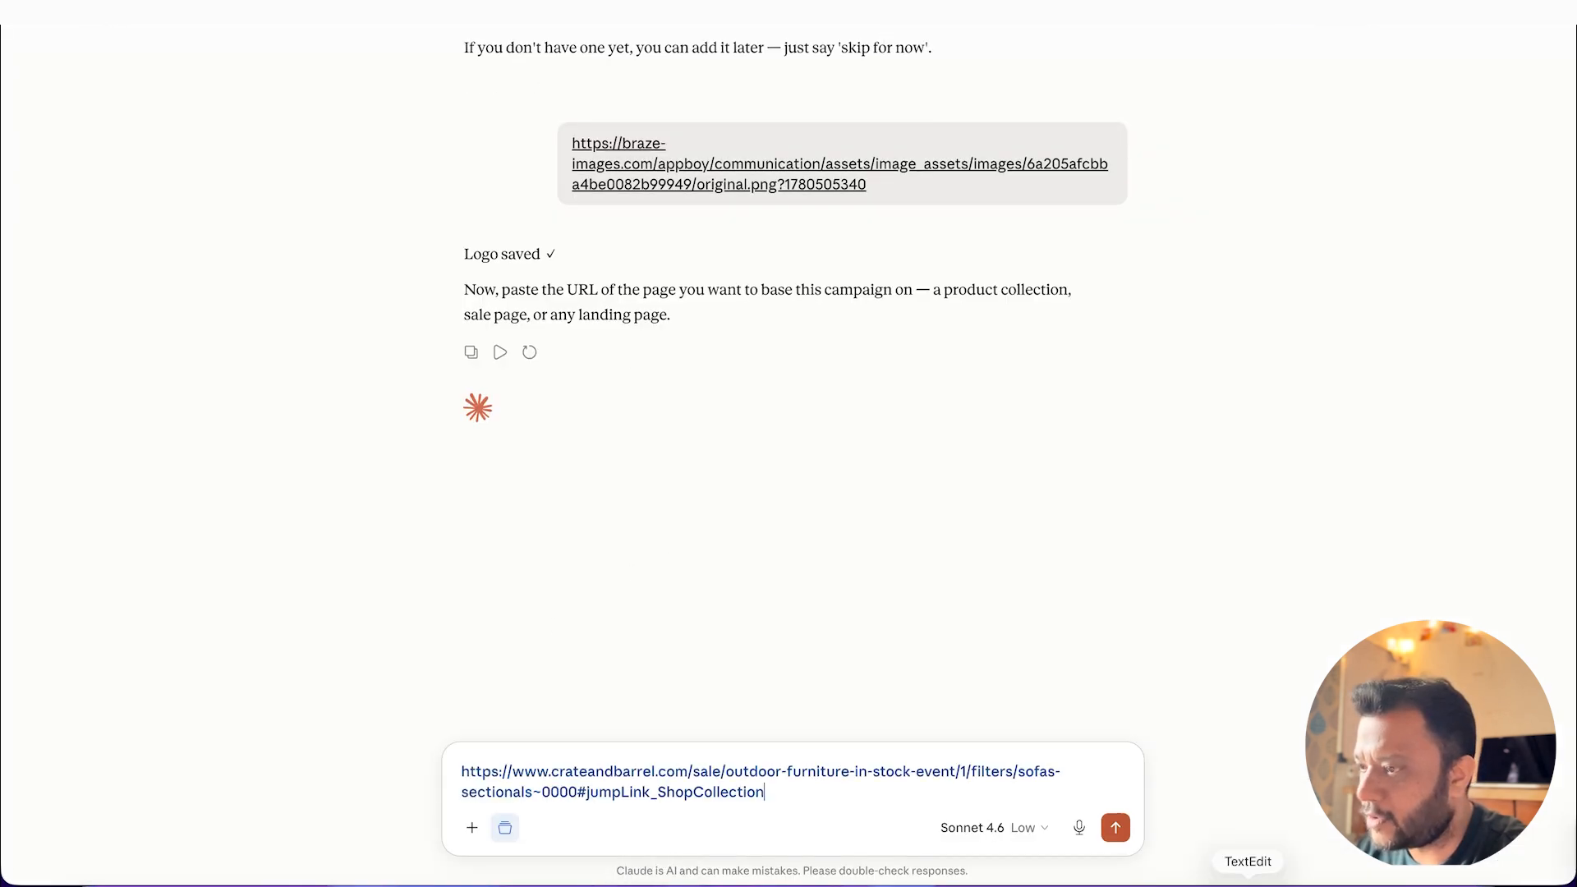
{"action": "left_click", "coordinate": [1115, 827]}
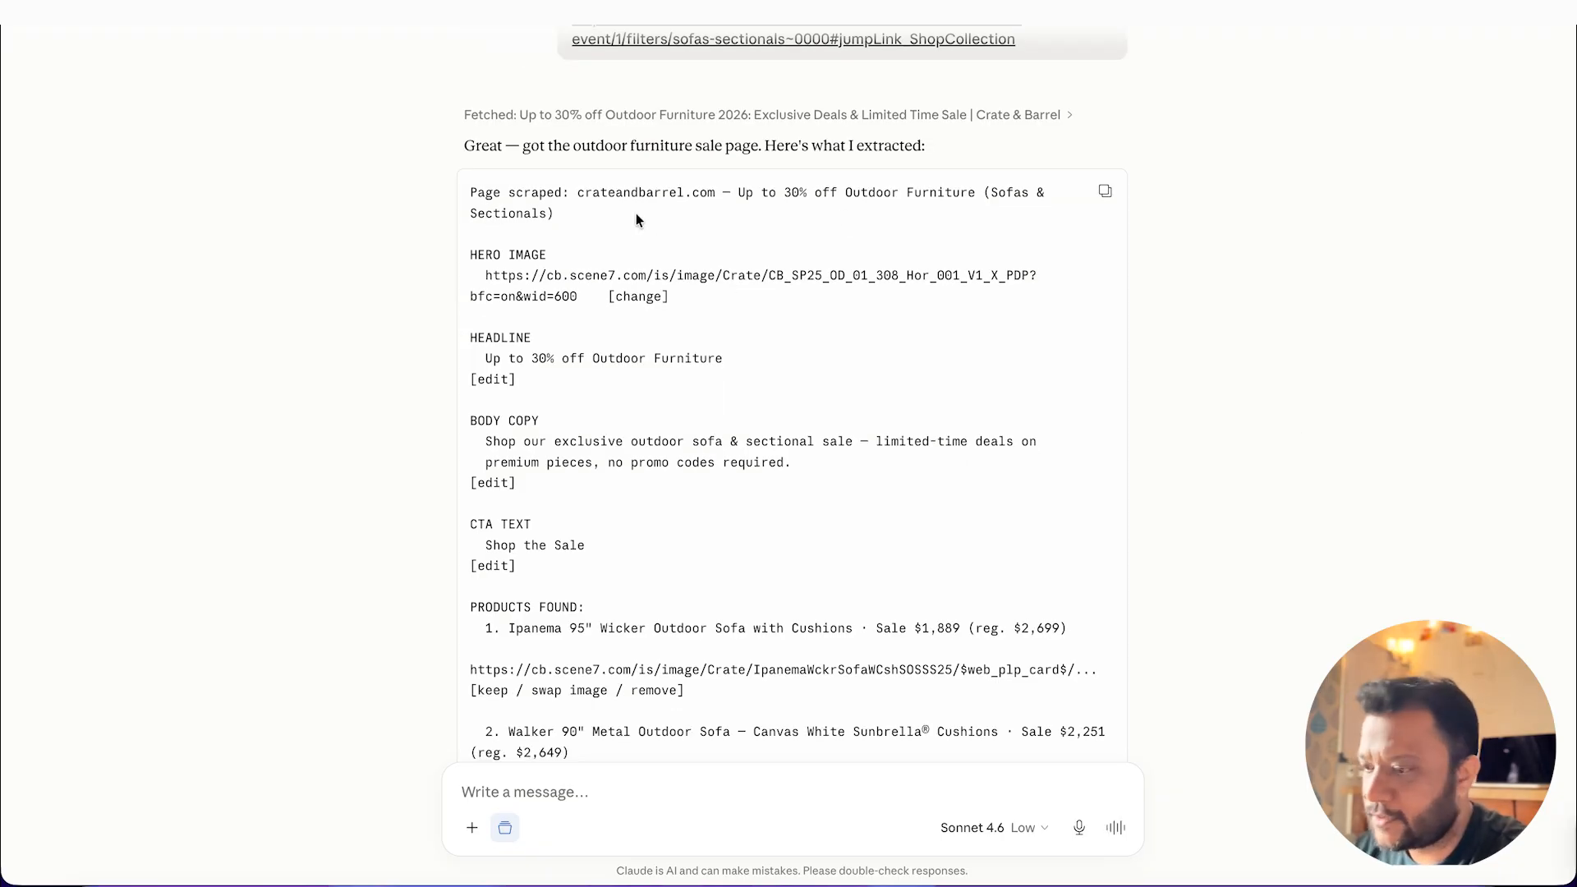
Step: Review the extracted content, copy the Abaco 5-Piece Left-Arm Chaise sectional's page address from Chrome and send it to Claude with "add this product 4"
{"action": "scroll", "coordinate": [550, 281], "scroll_direction": "down", "scroll_amount": 2}
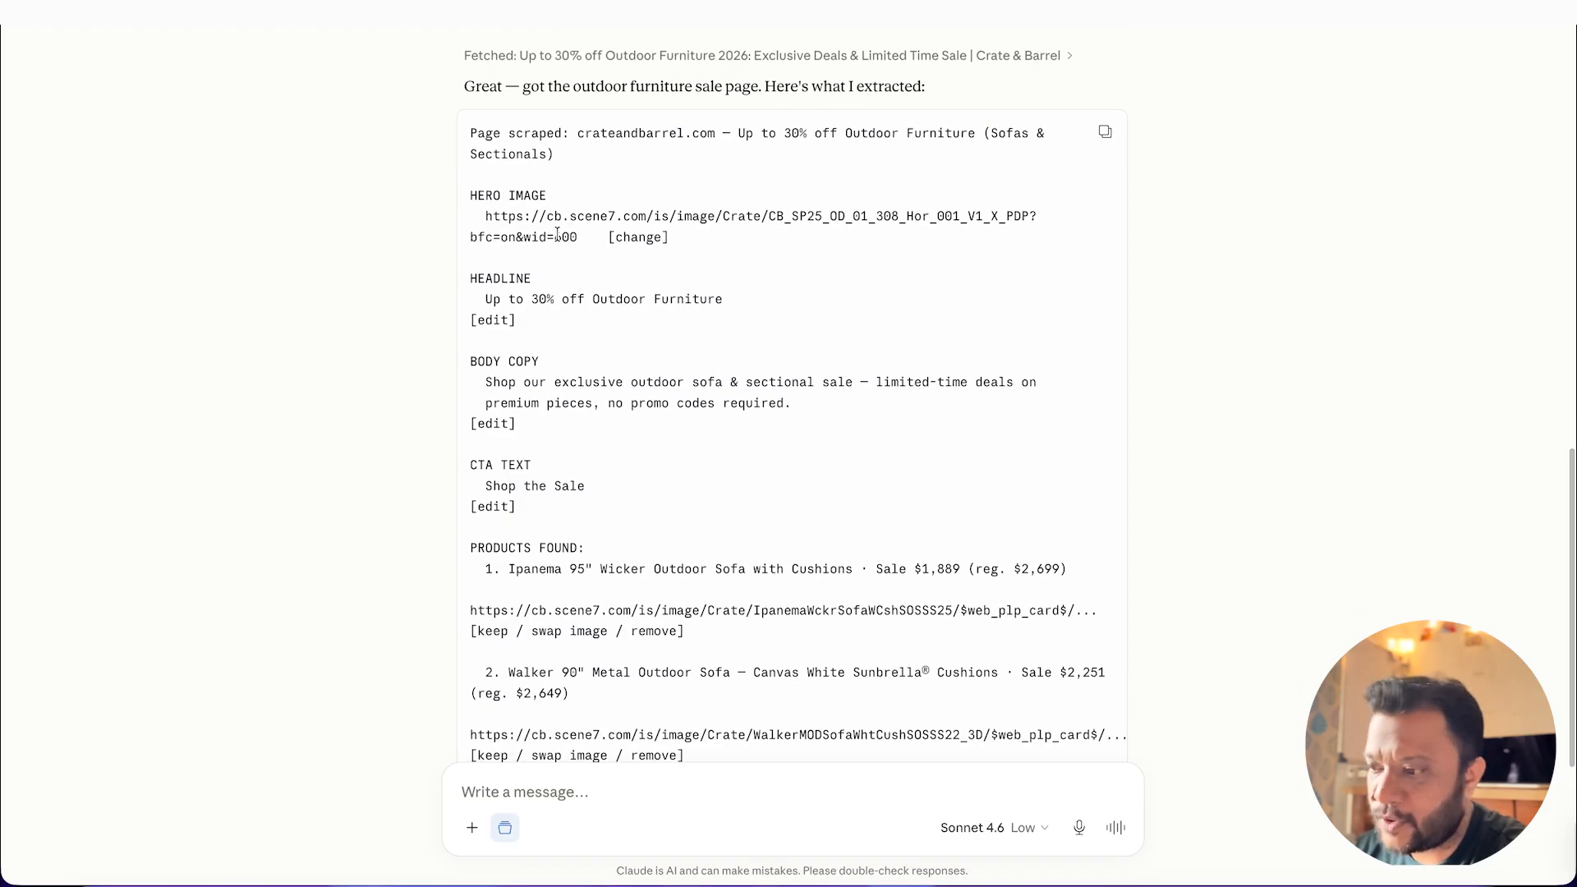
{"action": "scroll", "coordinate": [552, 321], "scroll_direction": "down", "scroll_amount": 10}
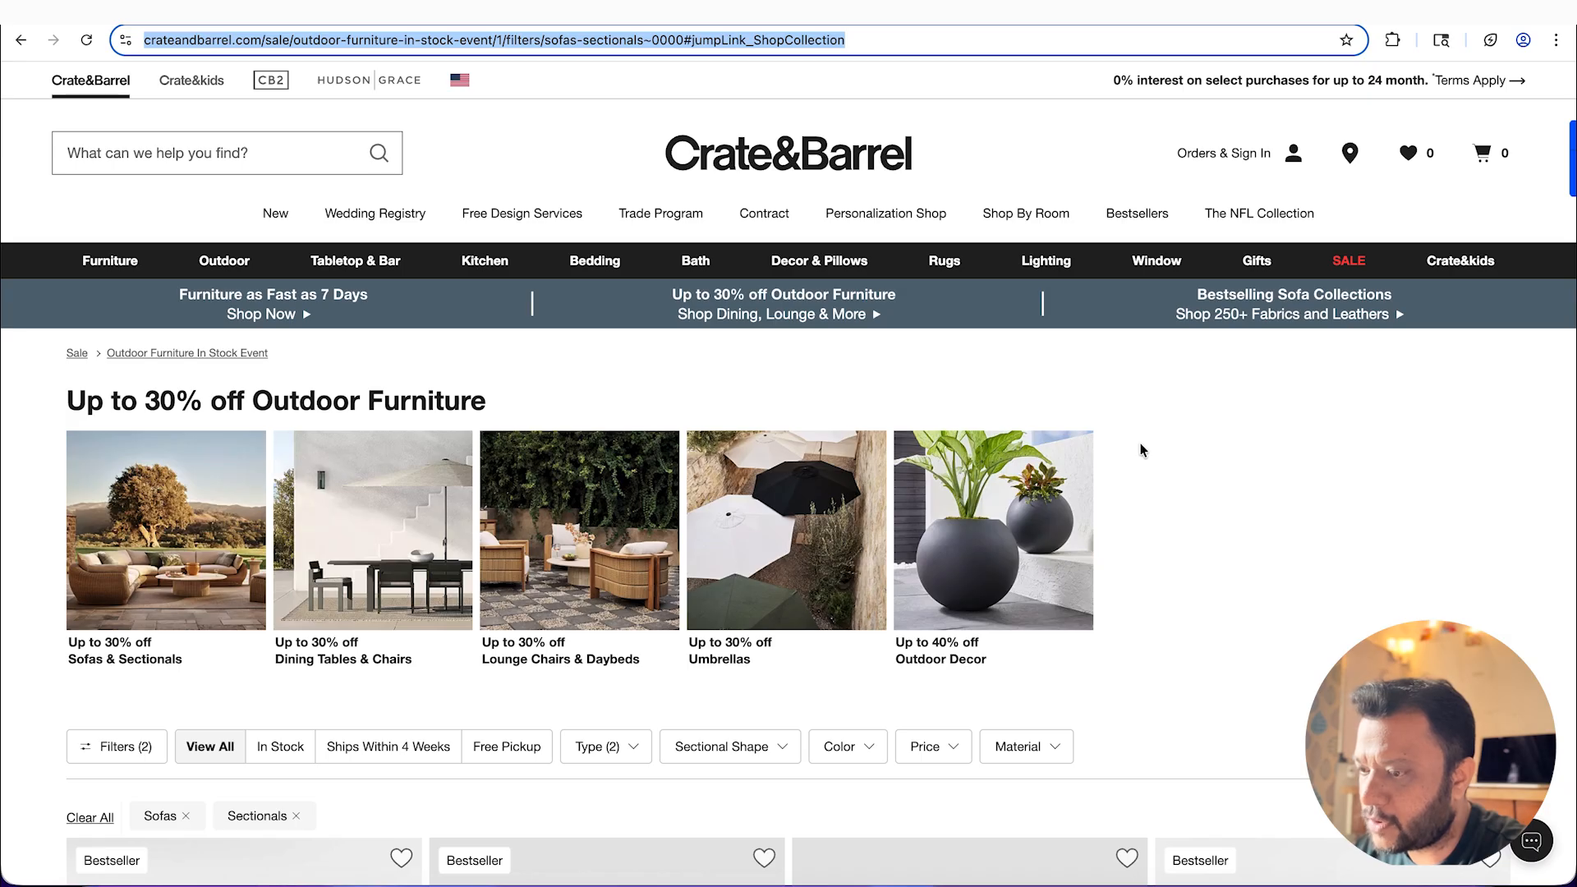
{"action": "scroll", "coordinate": [1142, 509], "scroll_direction": "down", "scroll_amount": 5}
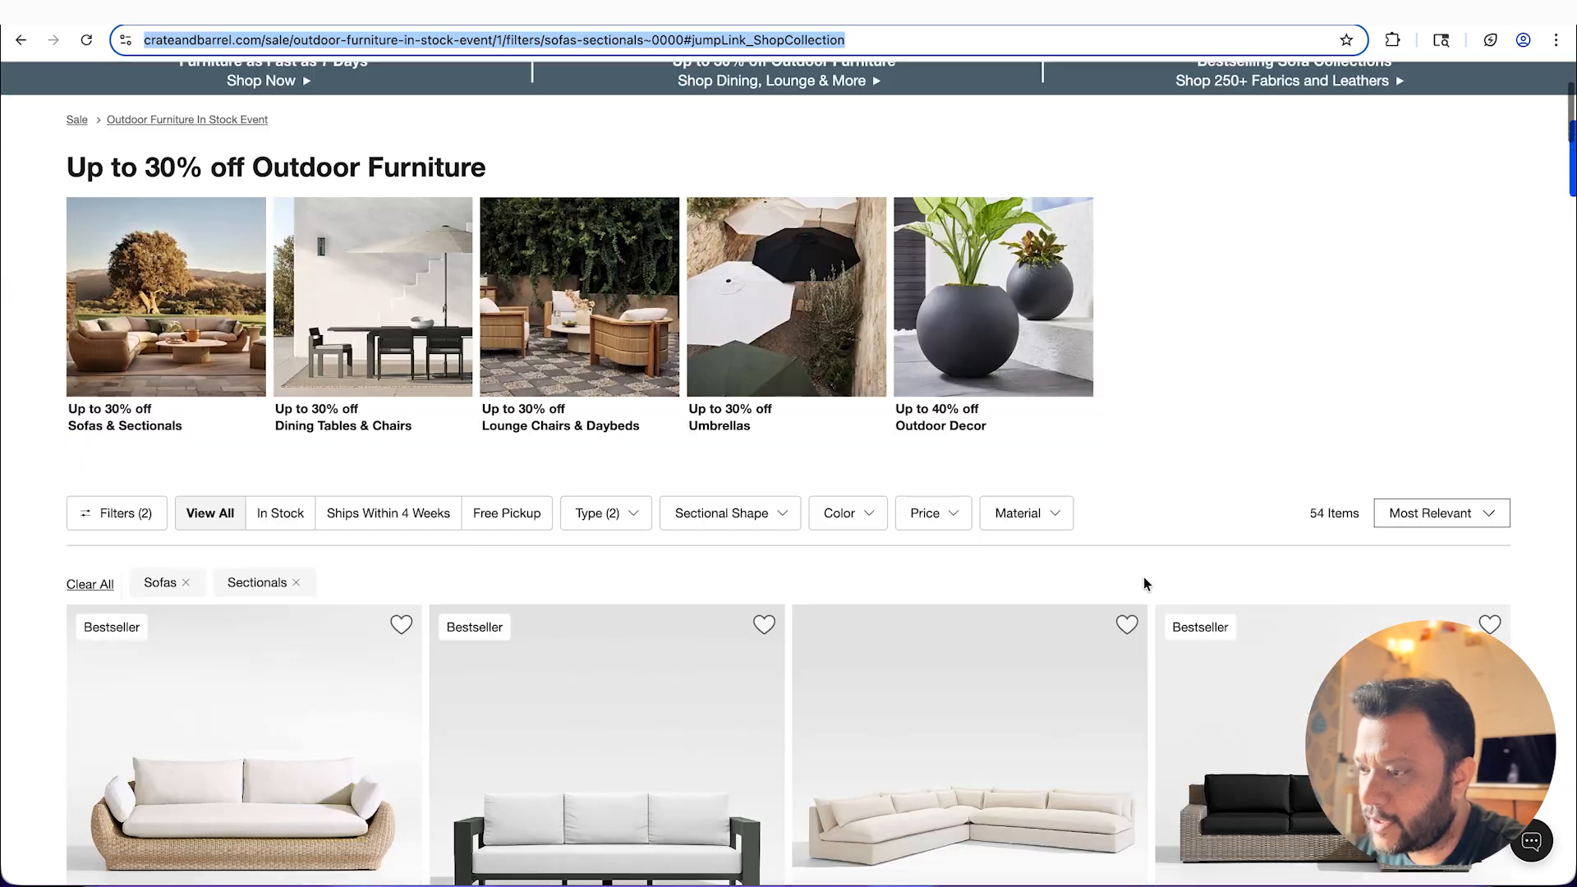
{"action": "scroll", "coordinate": [1145, 584], "scroll_direction": "down", "scroll_amount": 10}
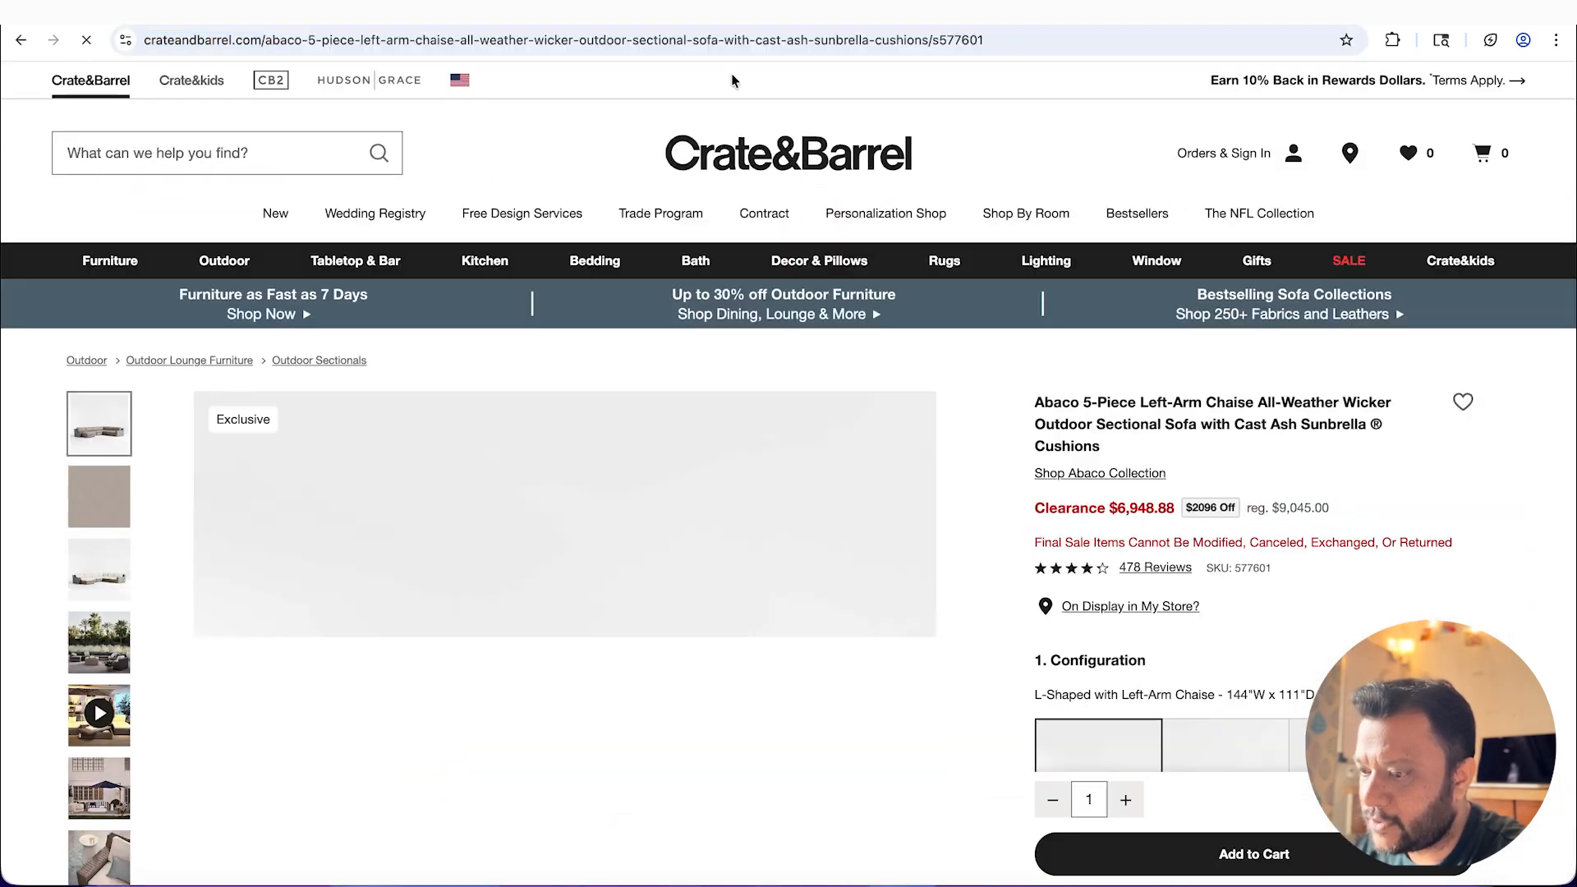
{"action": "left_click", "coordinate": [1024, 36]}
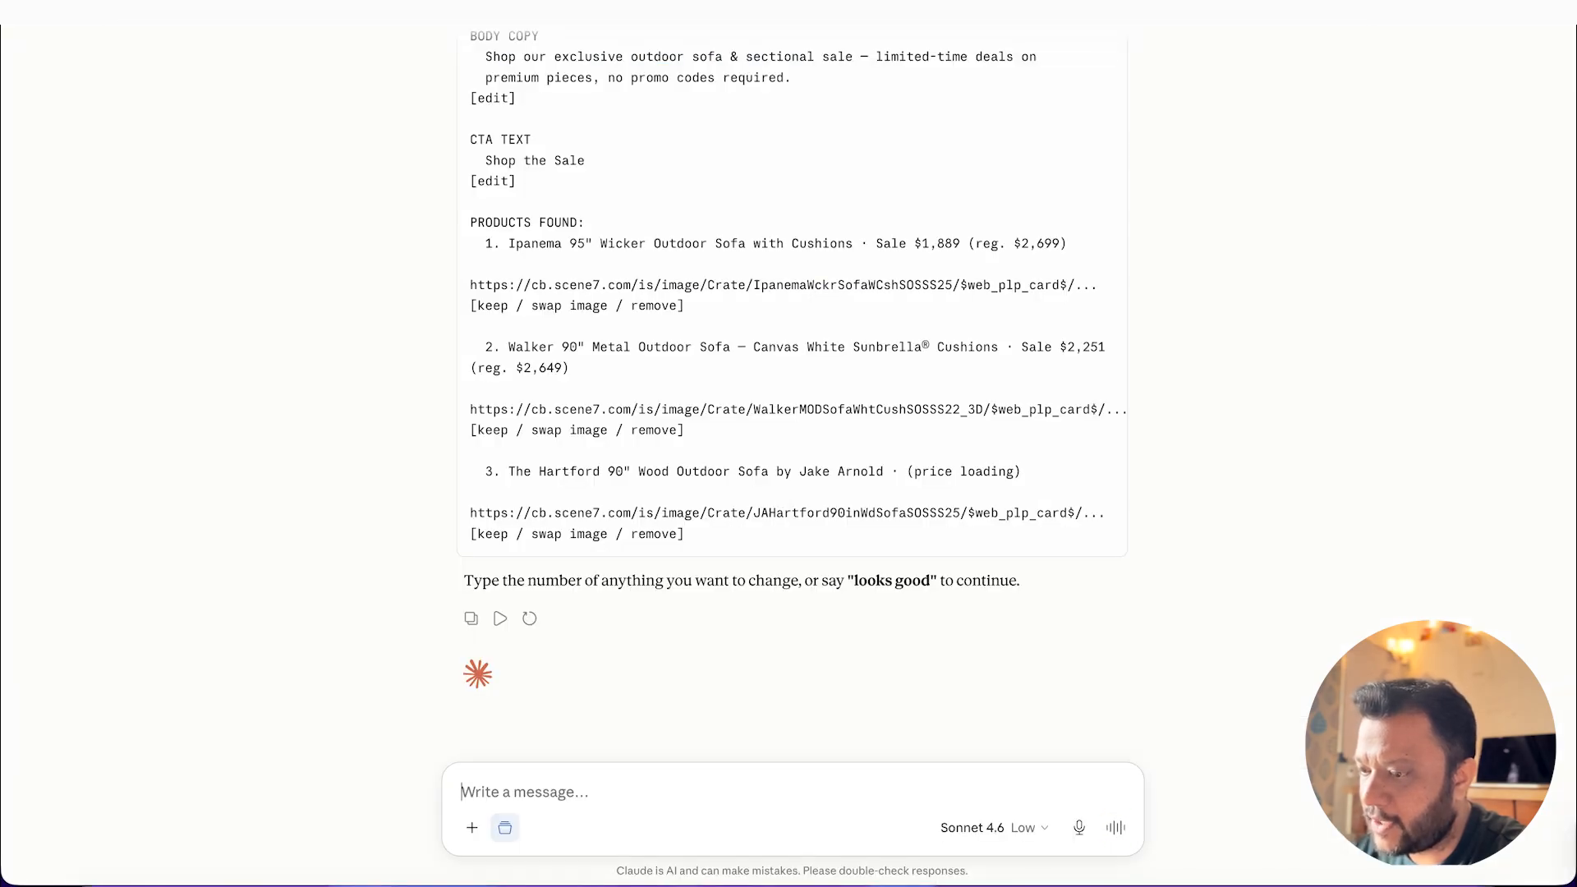
{"action": "type", "text": "add"}
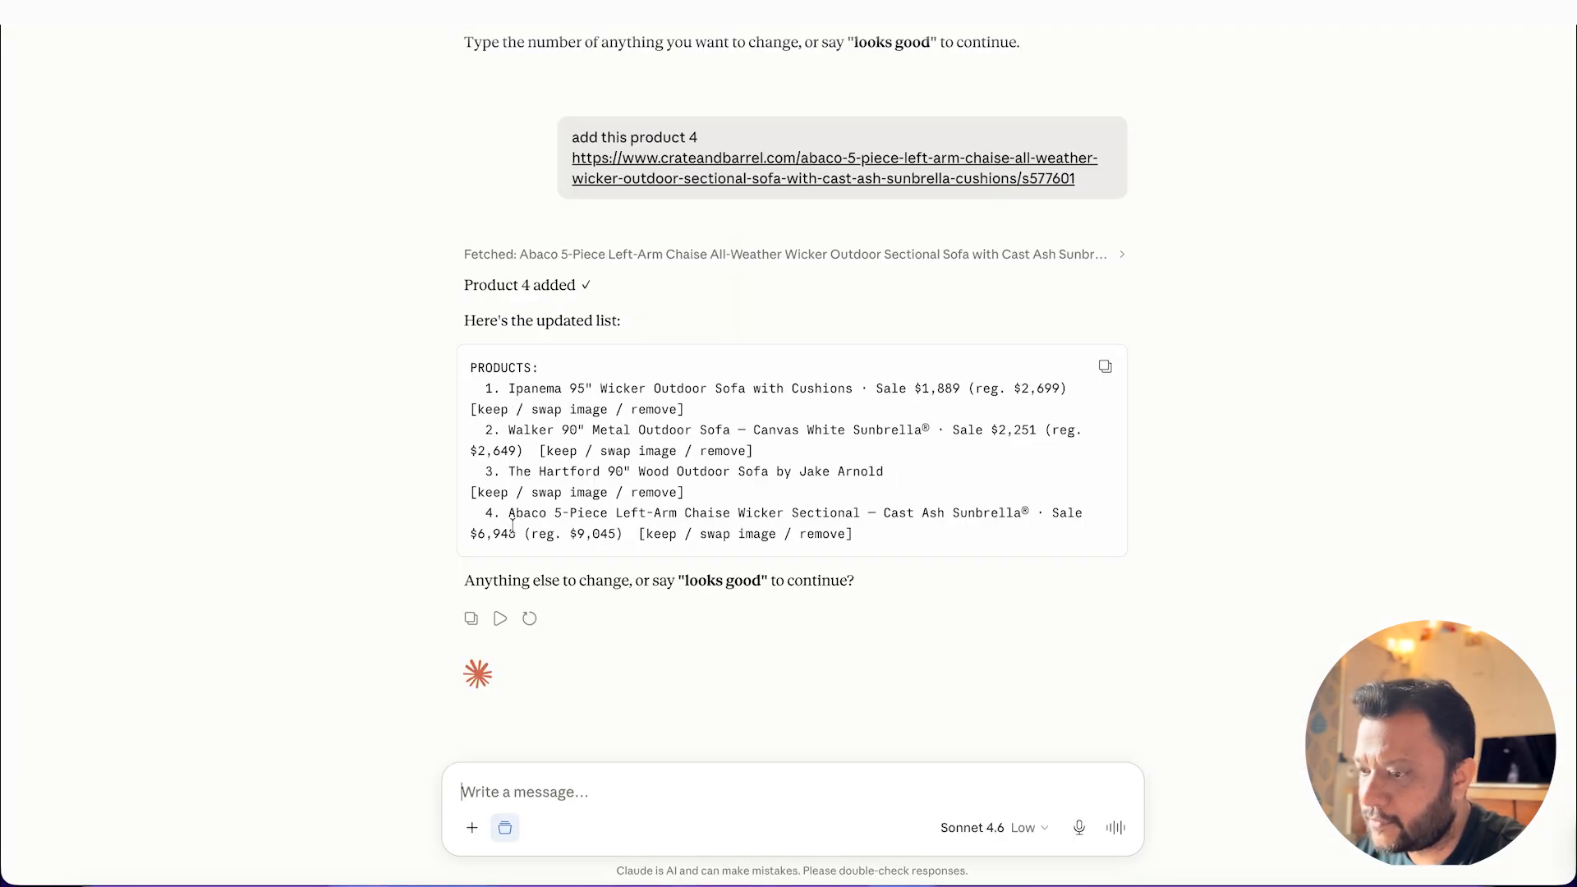
Step: Approve the updated product list by sending "looks good" to Claude
{"action": "left_click_drag", "start_coordinate": [760, 580], "coordinate": [686, 570]}
{"action": "left_click", "coordinate": [618, 792]}
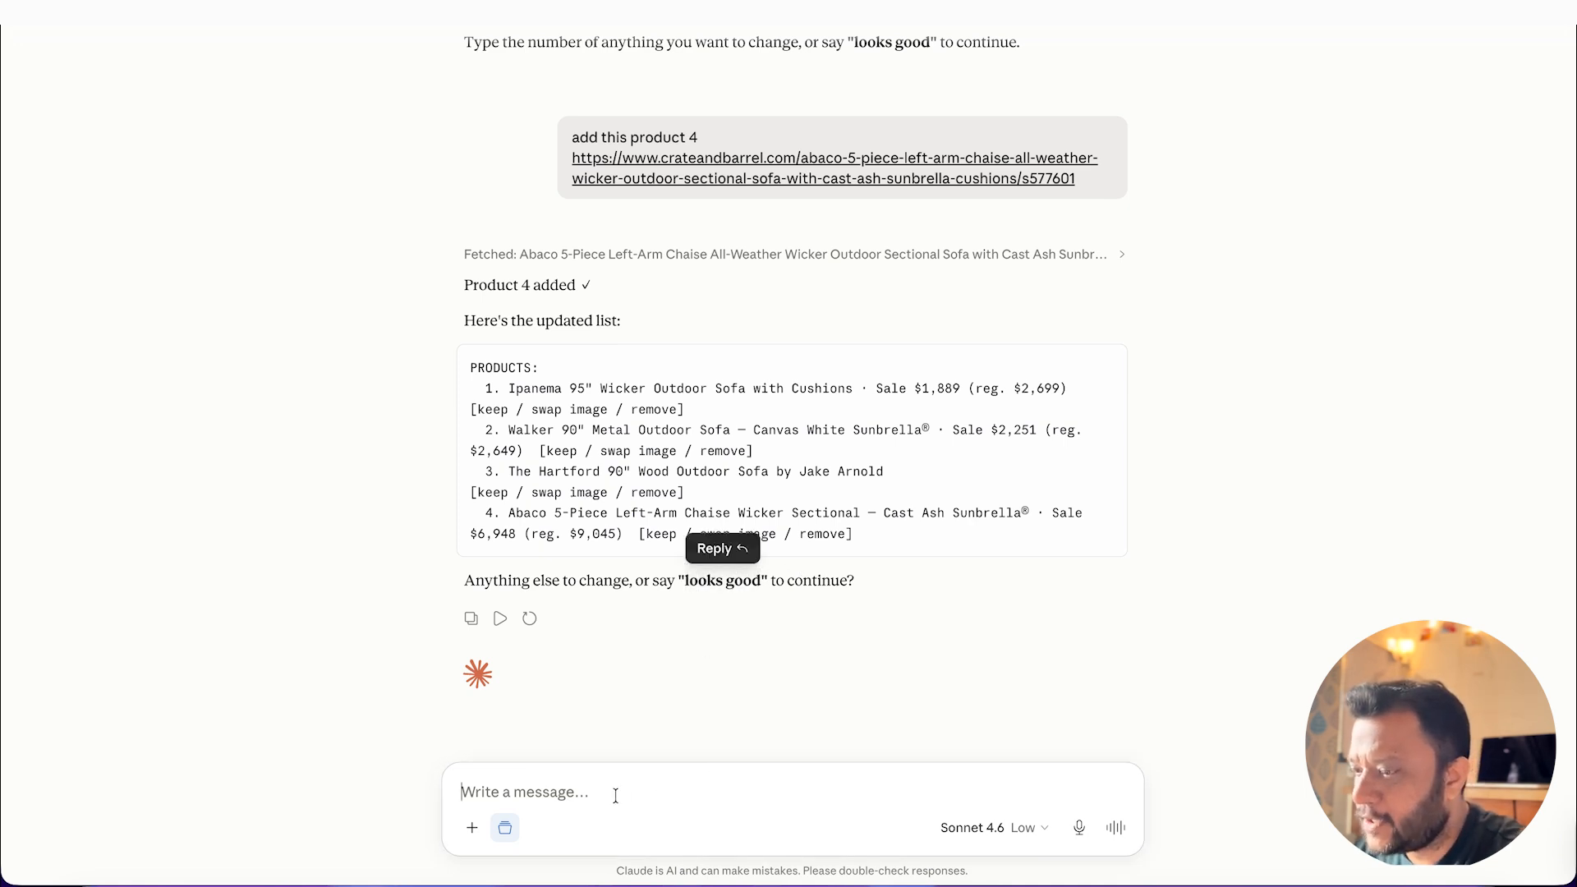
{"action": "type", "text": "looks good"}
{"action": "left_click", "coordinate": [1116, 827]}
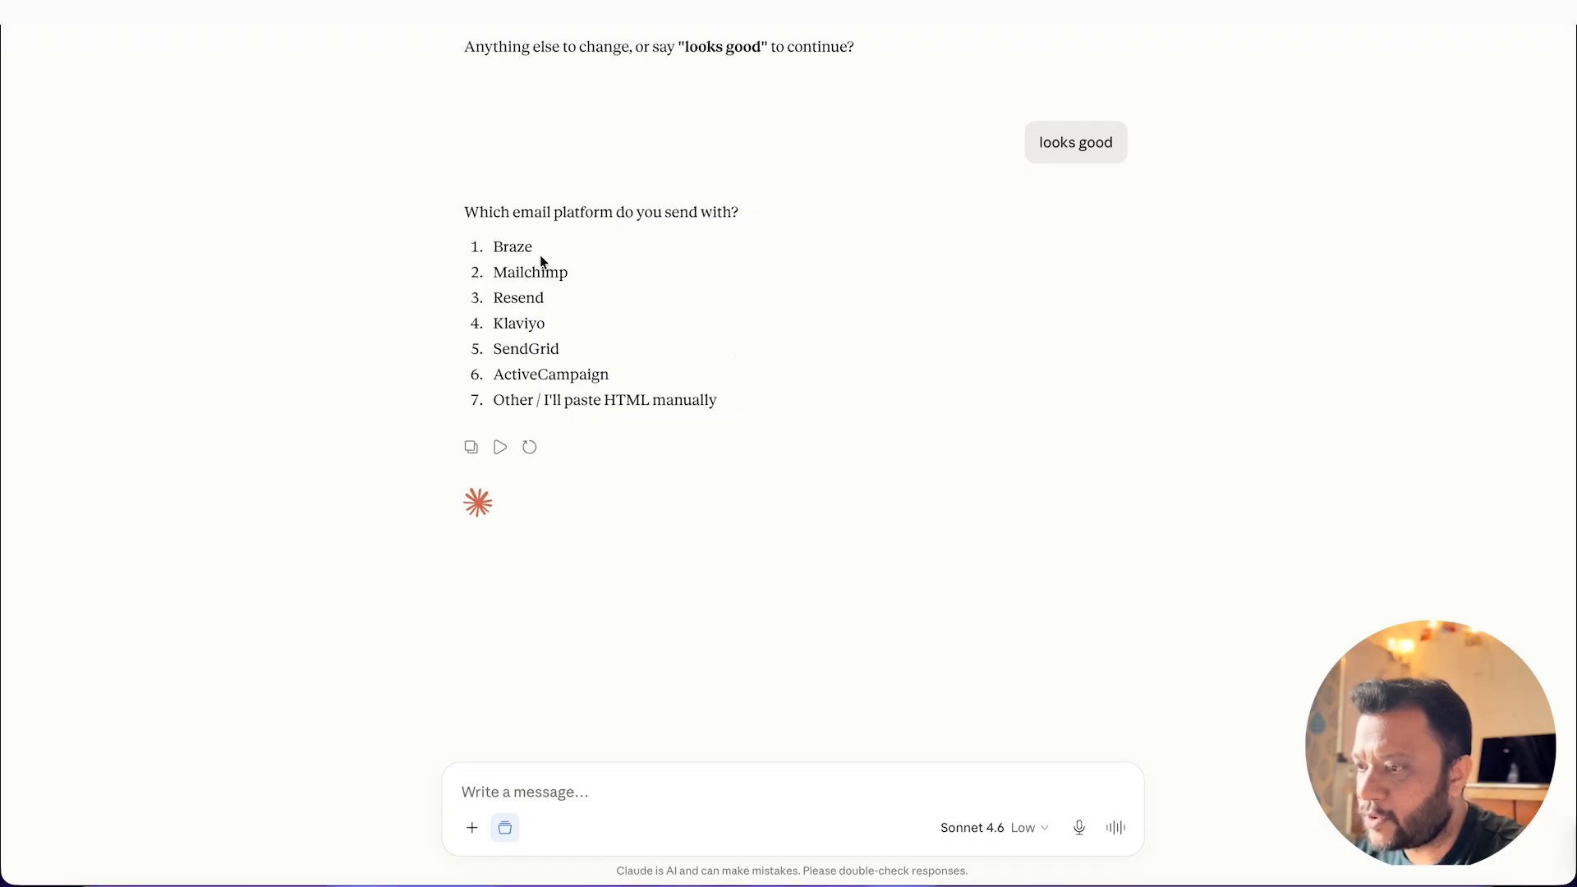
Step: Answer the email platform question by sending "Braze"
{"action": "left_click_drag", "start_coordinate": [537, 249], "coordinate": [443, 250]}
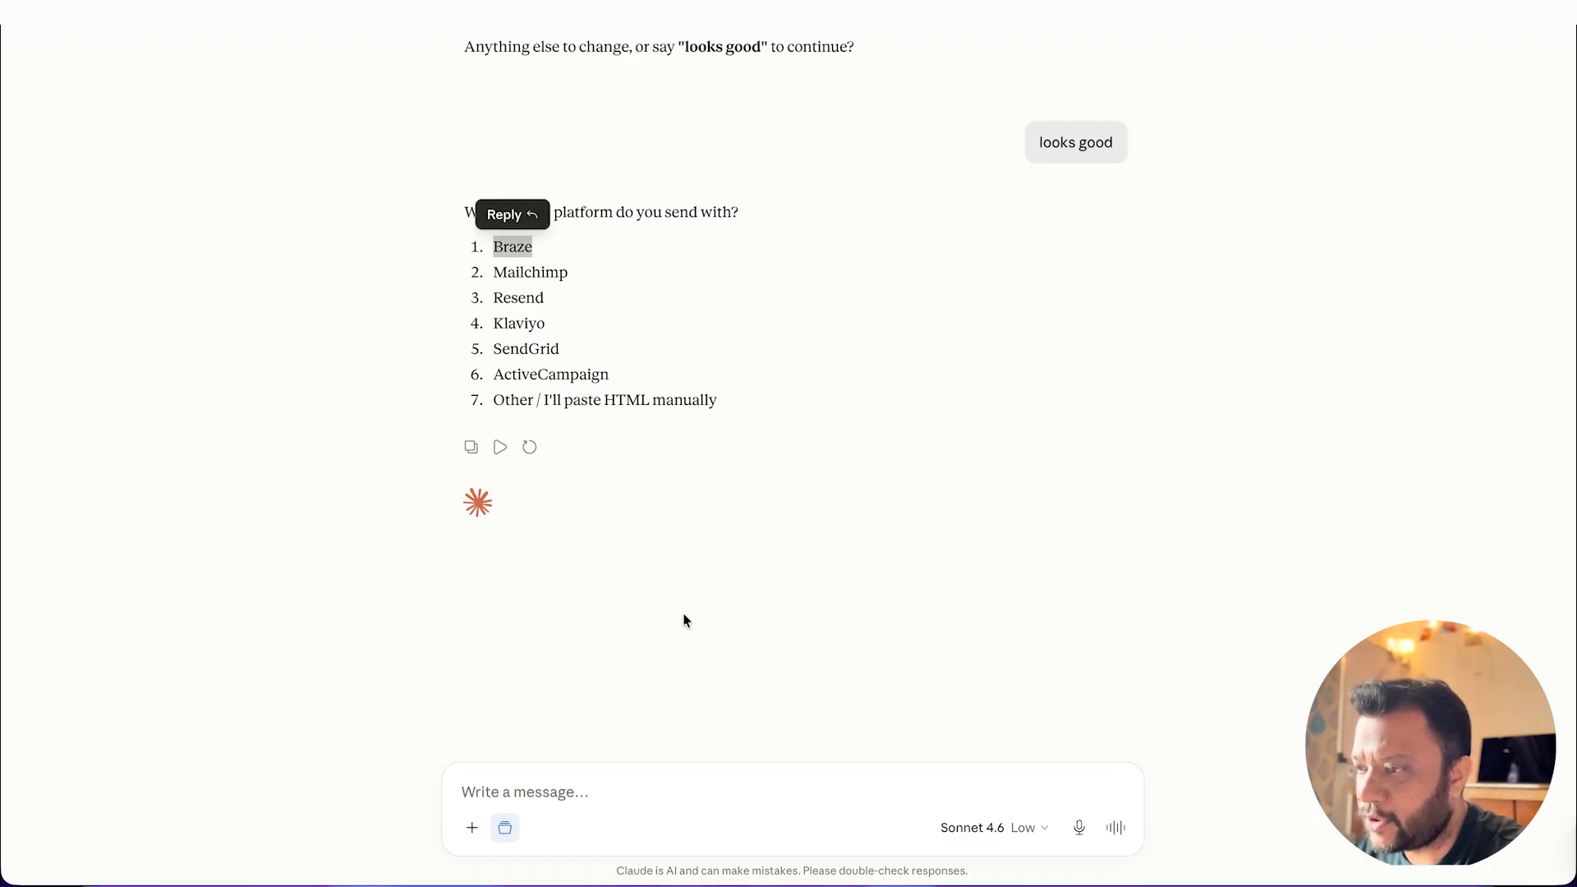
{"action": "left_click", "coordinate": [600, 784]}
{"action": "type", "text": "Braze"}
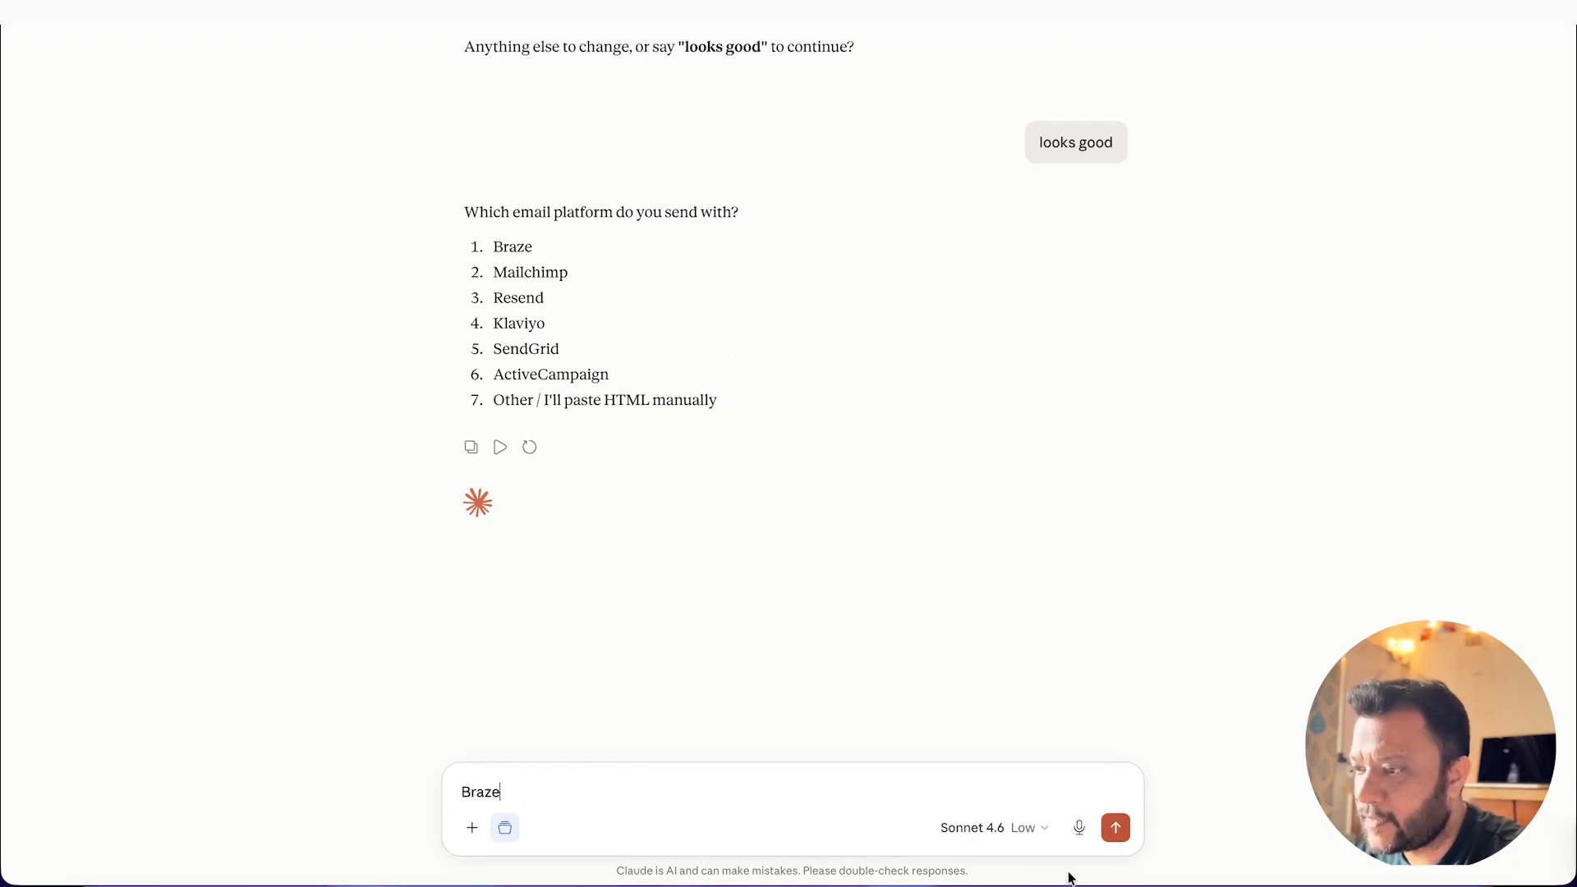
{"action": "left_click", "coordinate": [1117, 828]}
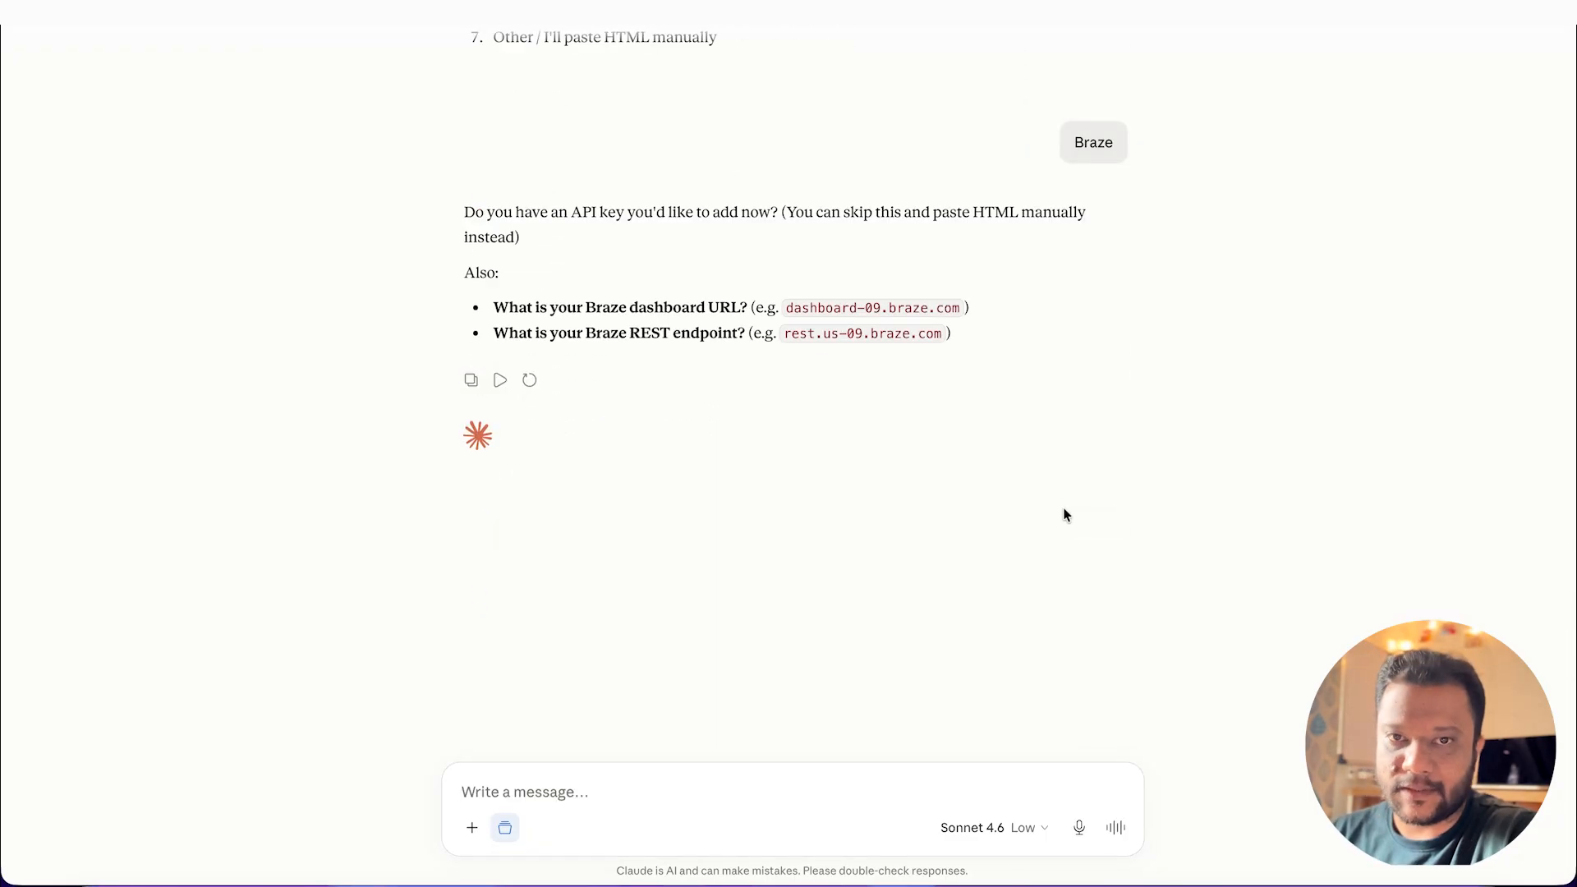
Step: Skip the API key setup by sending "You can skip this and paste HTML manually"
{"action": "left_click", "coordinate": [697, 780]}
{"action": "type", "text": "You can skip this and paste HTML manually"}
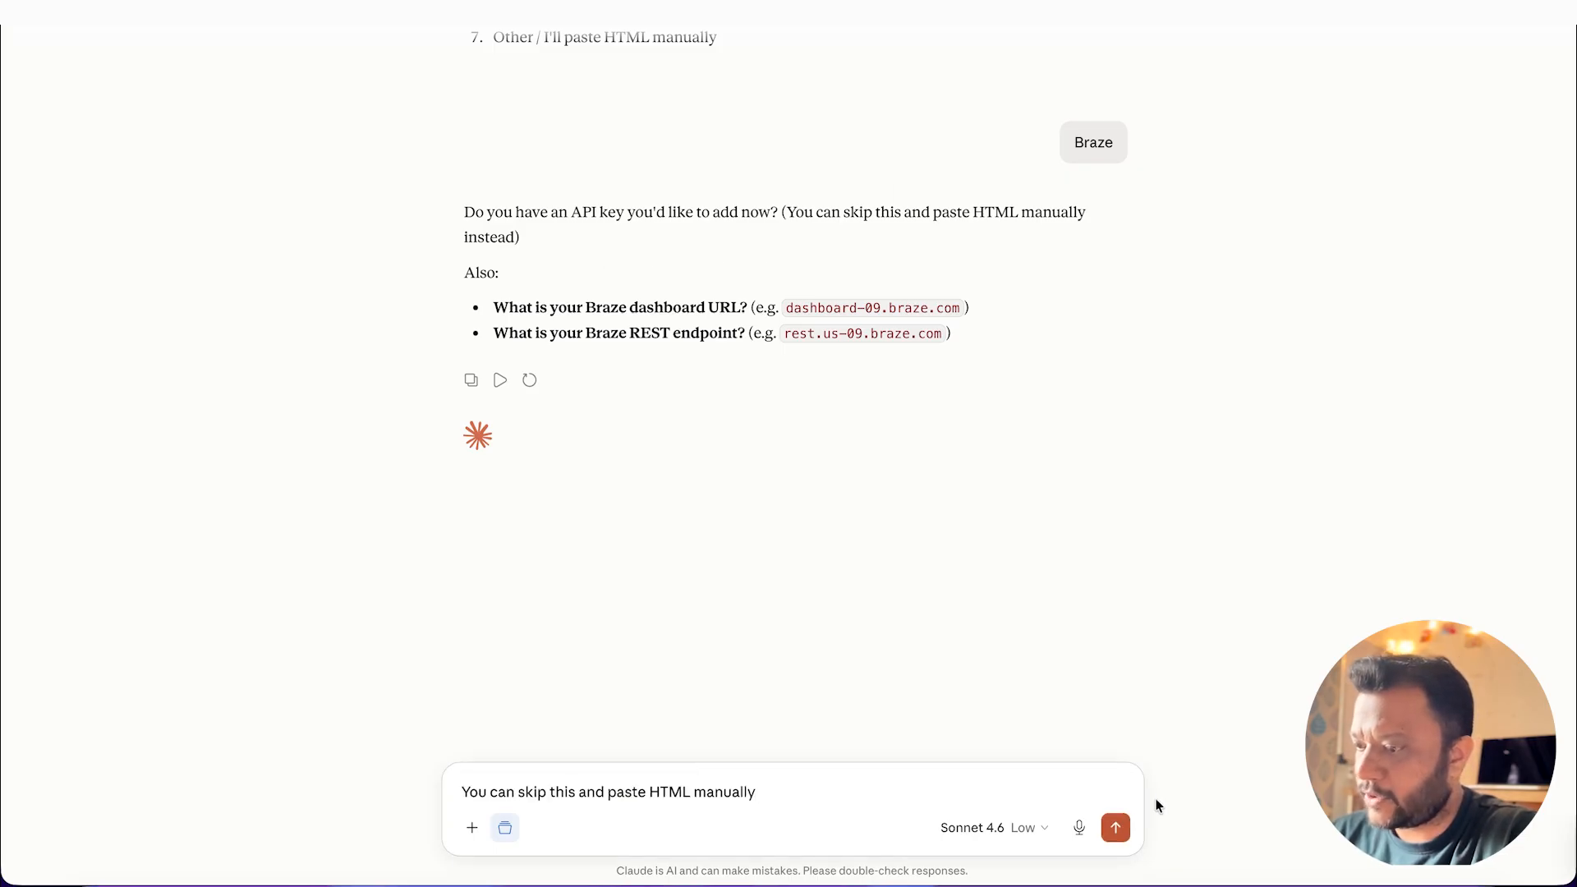
{"action": "left_click", "coordinate": [1115, 827]}
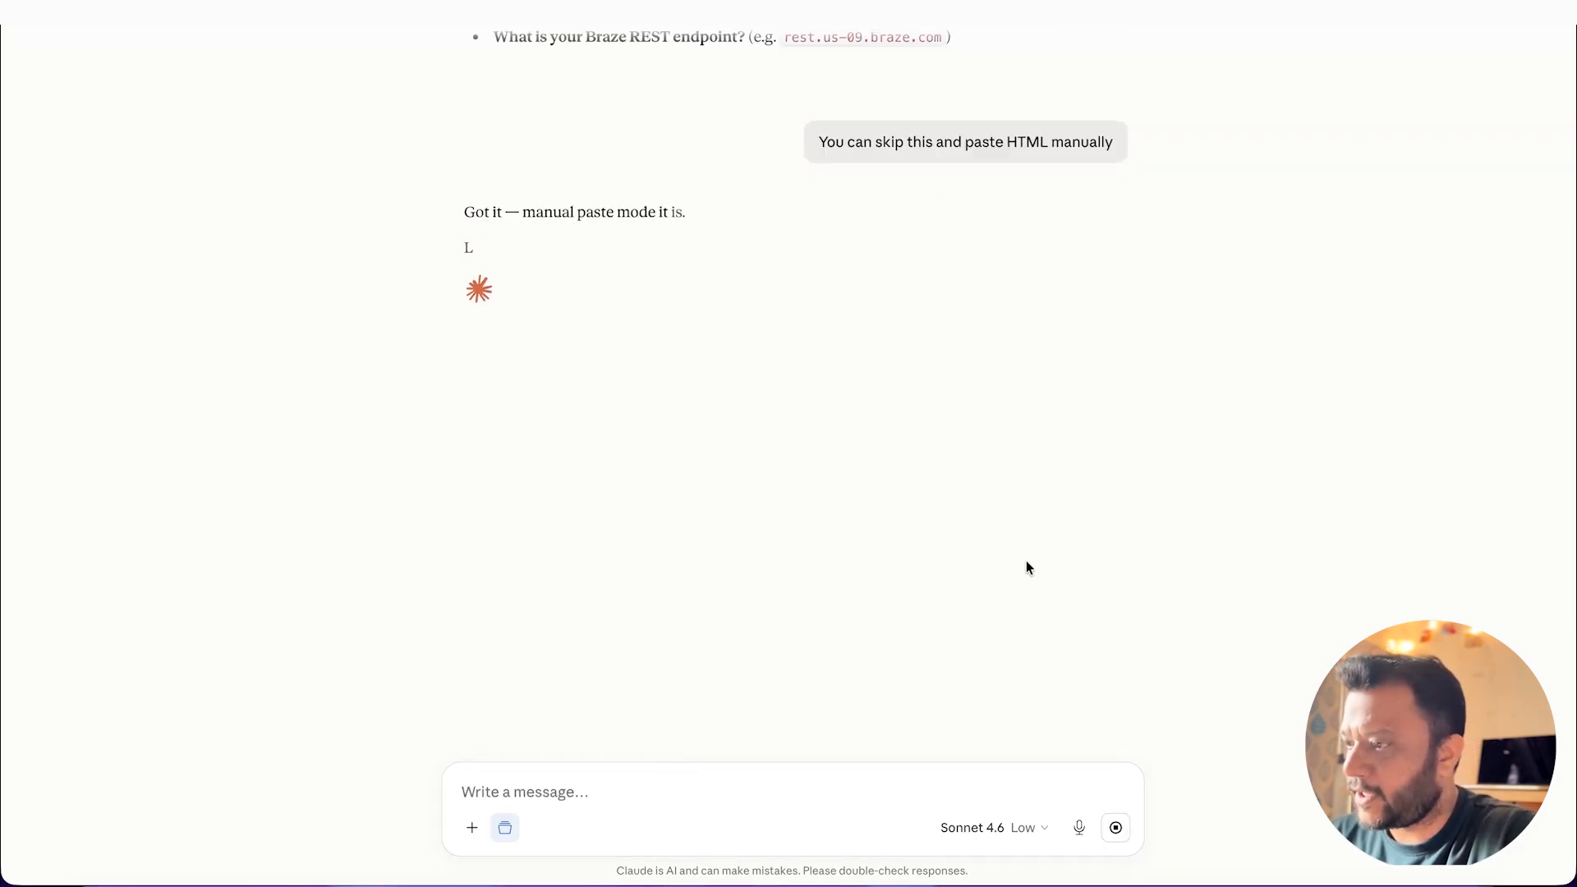
Step: Answer the subscriber data question by sending "No personalisation"
{"action": "type", "text": "N"}
{"action": "key", "text": "BackSpace"}
{"action": "type", "text": "No"}
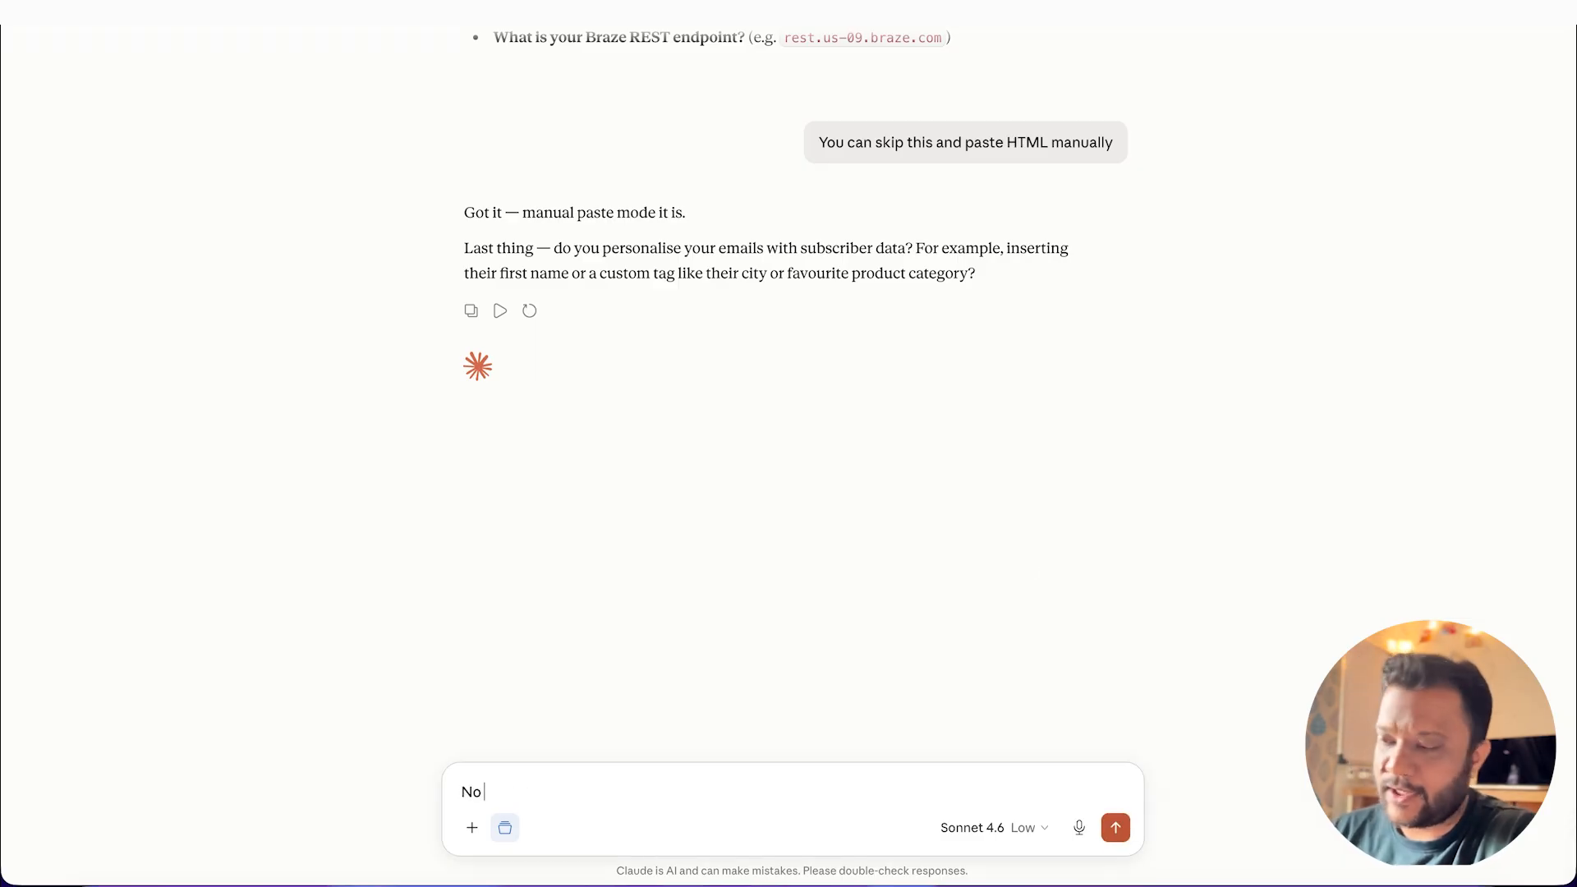
{"action": "type", "text": " personalisation"}
{"action": "left_click", "coordinate": [1116, 825]}
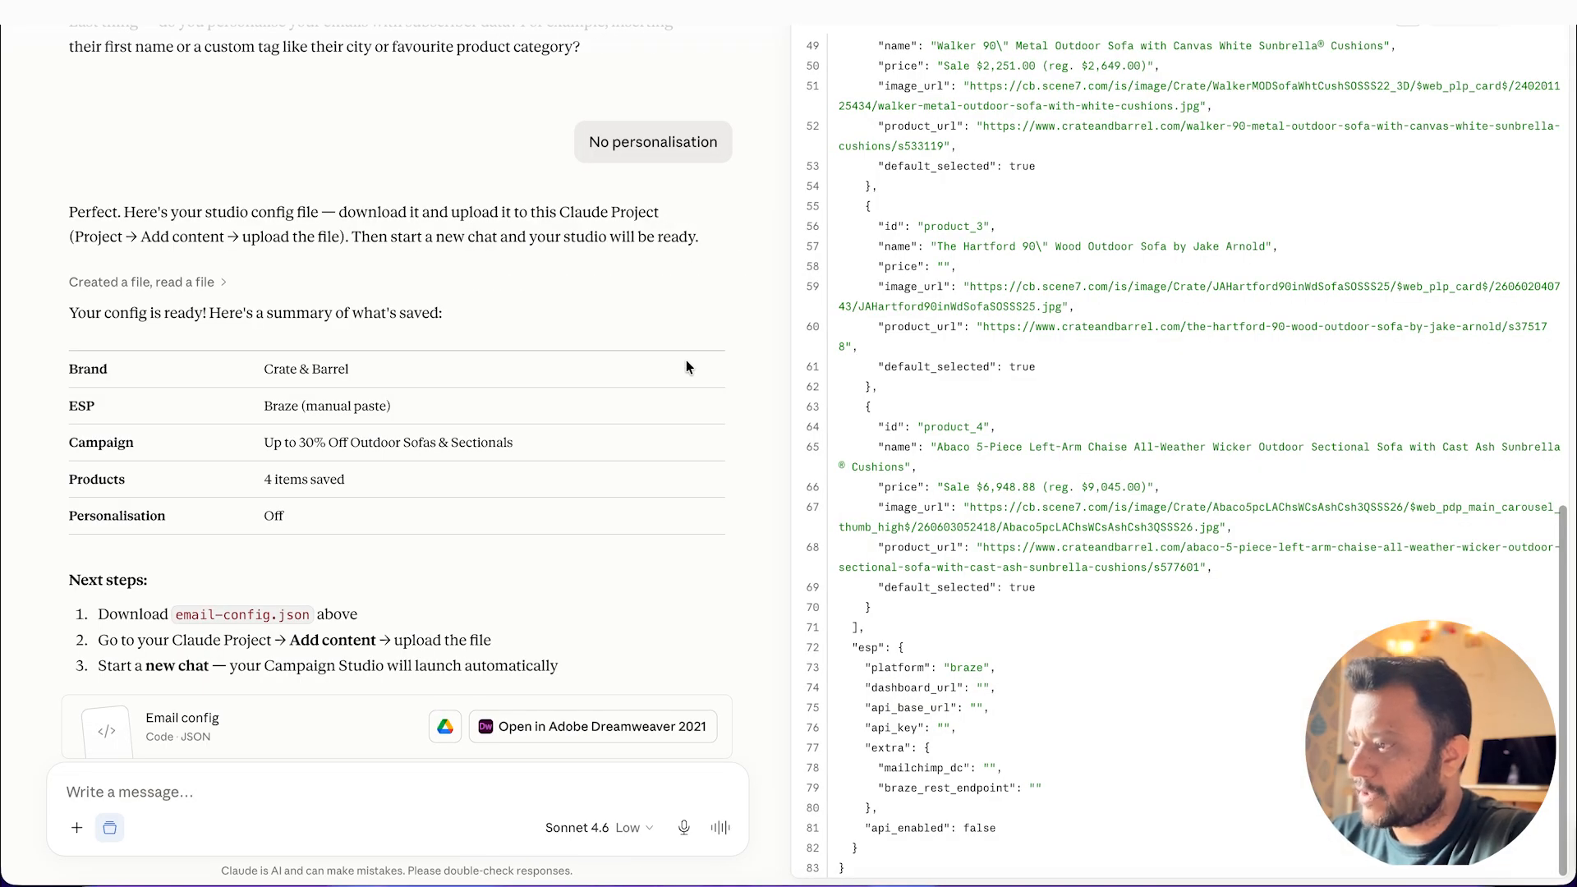
Step: Download the generated studio config as email-config.json into the Email marketing folder
{"action": "left_click", "coordinate": [1489, 29]}
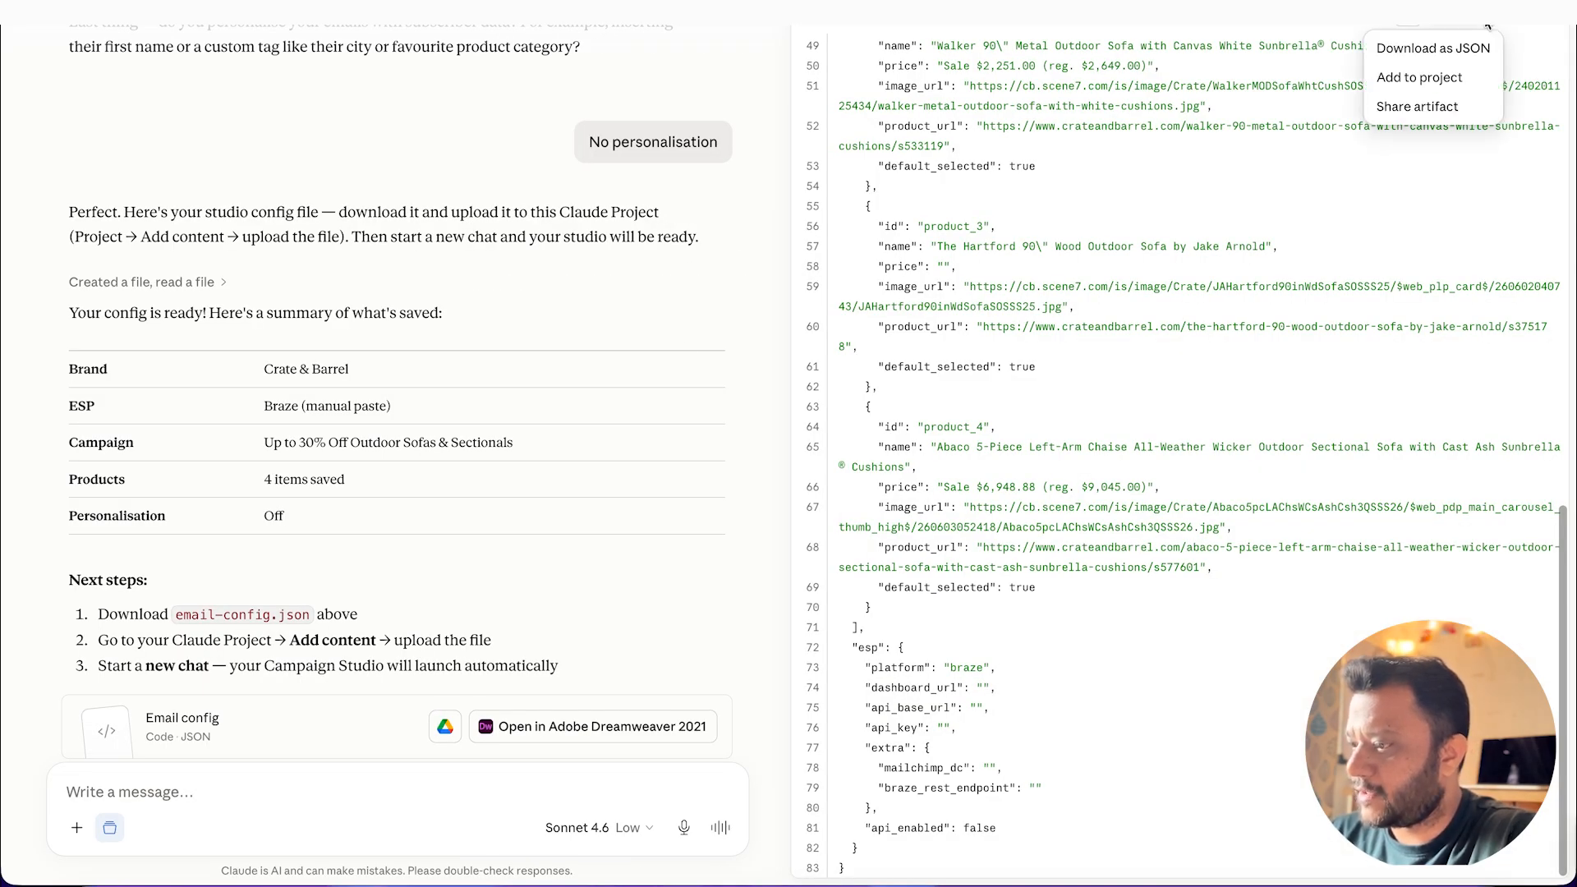
{"action": "left_click", "coordinate": [1430, 49]}
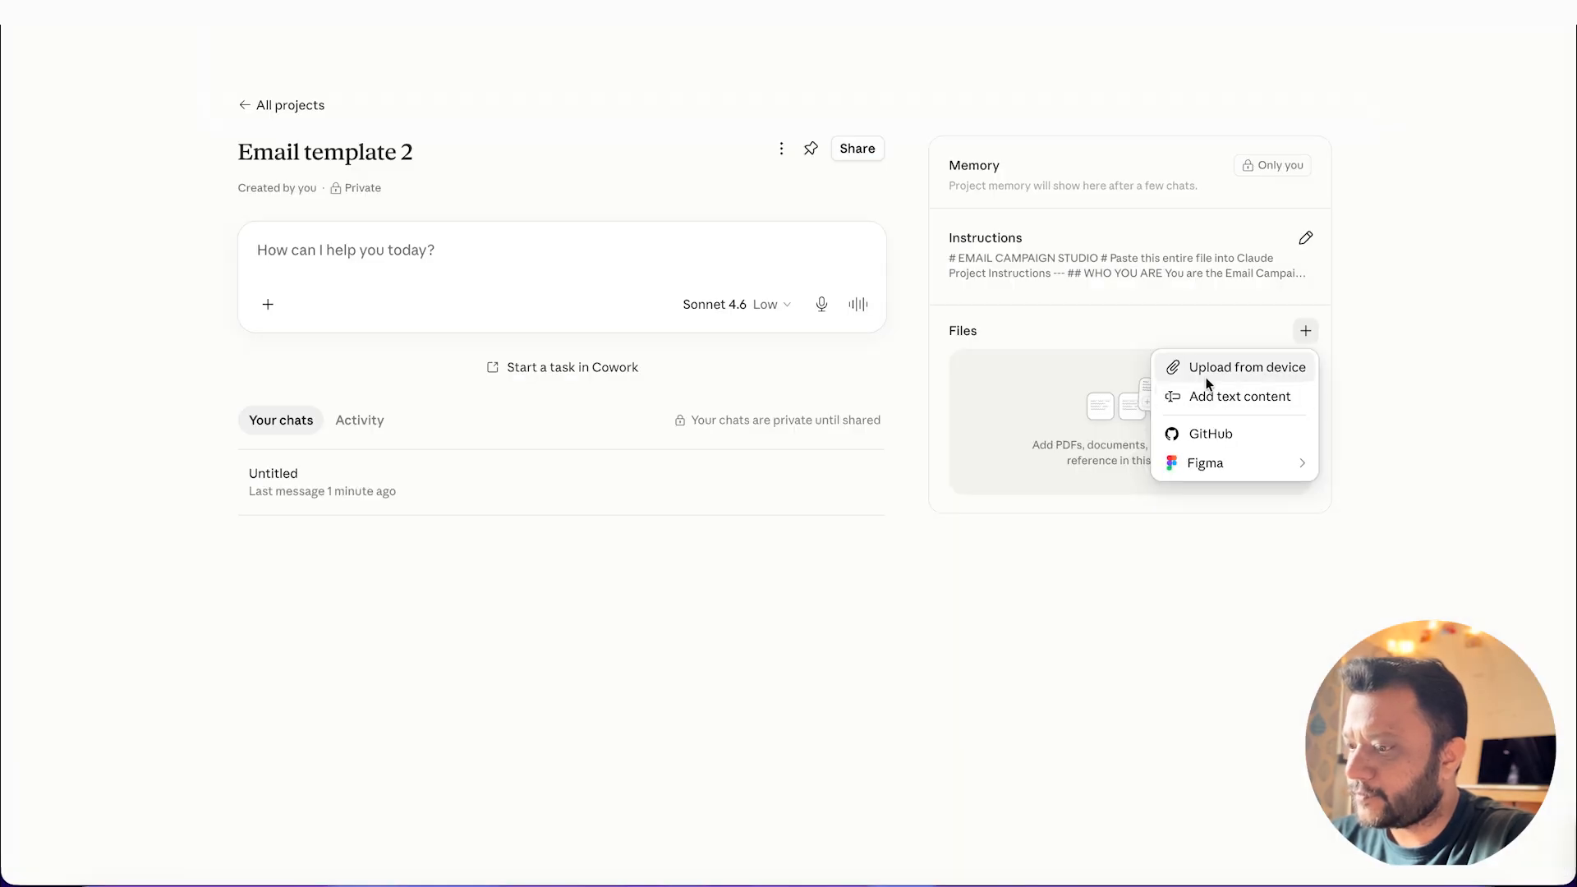
{"action": "left_click", "coordinate": [1198, 370]}
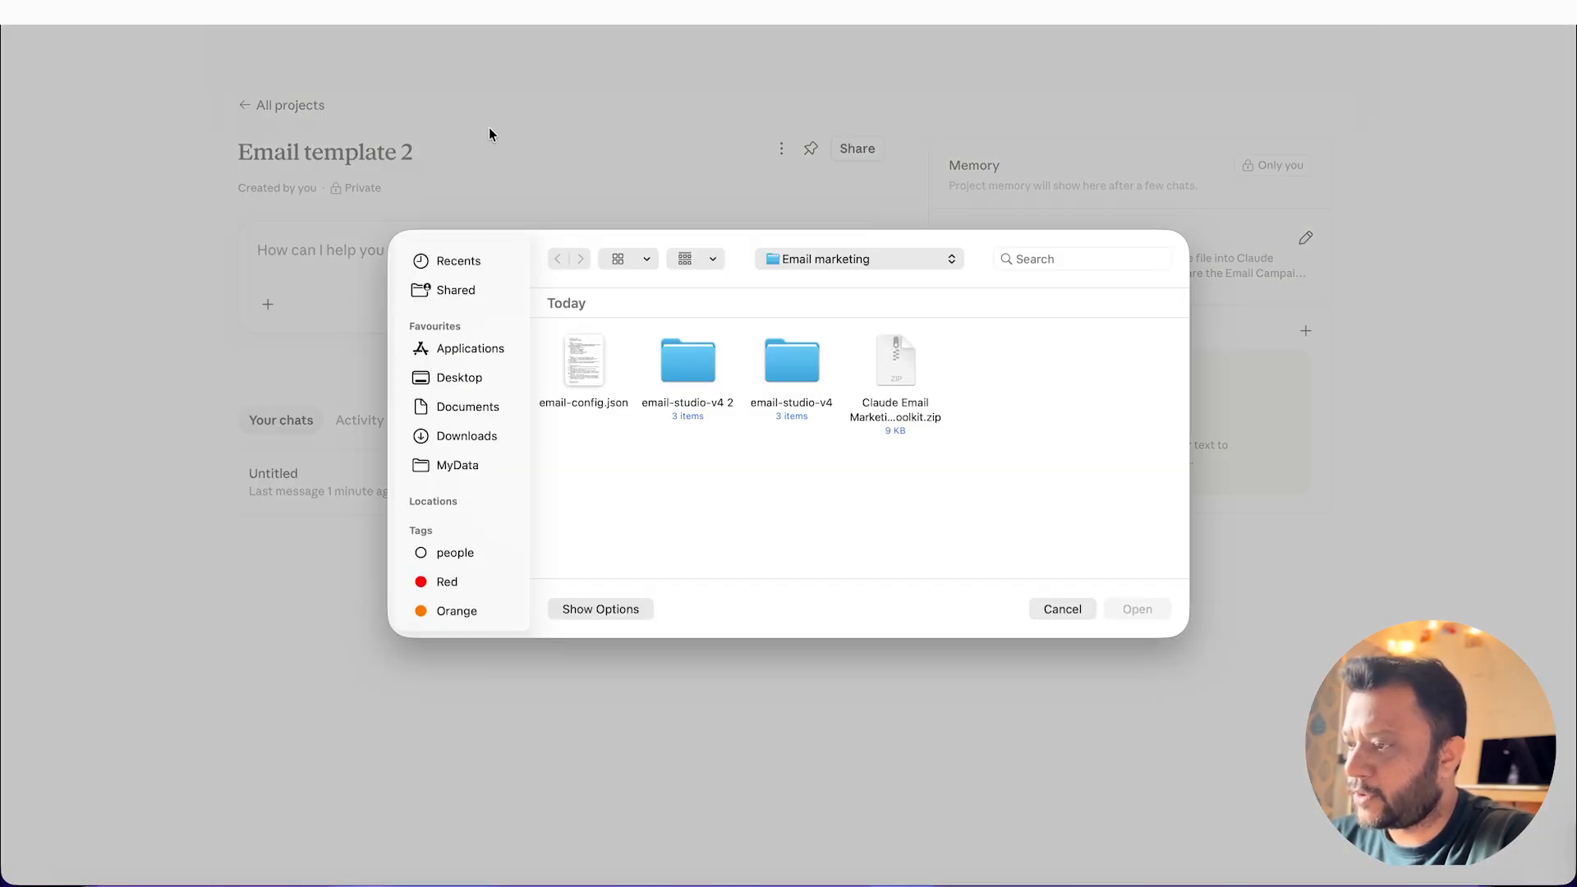
Step: Add email-config.json to the Email template 2 project's files and start a chat with "start studio"
{"action": "left_click", "coordinate": [595, 373]}
{"action": "left_click", "coordinate": [1137, 609]}
{"action": "type", "text": "start studio"}
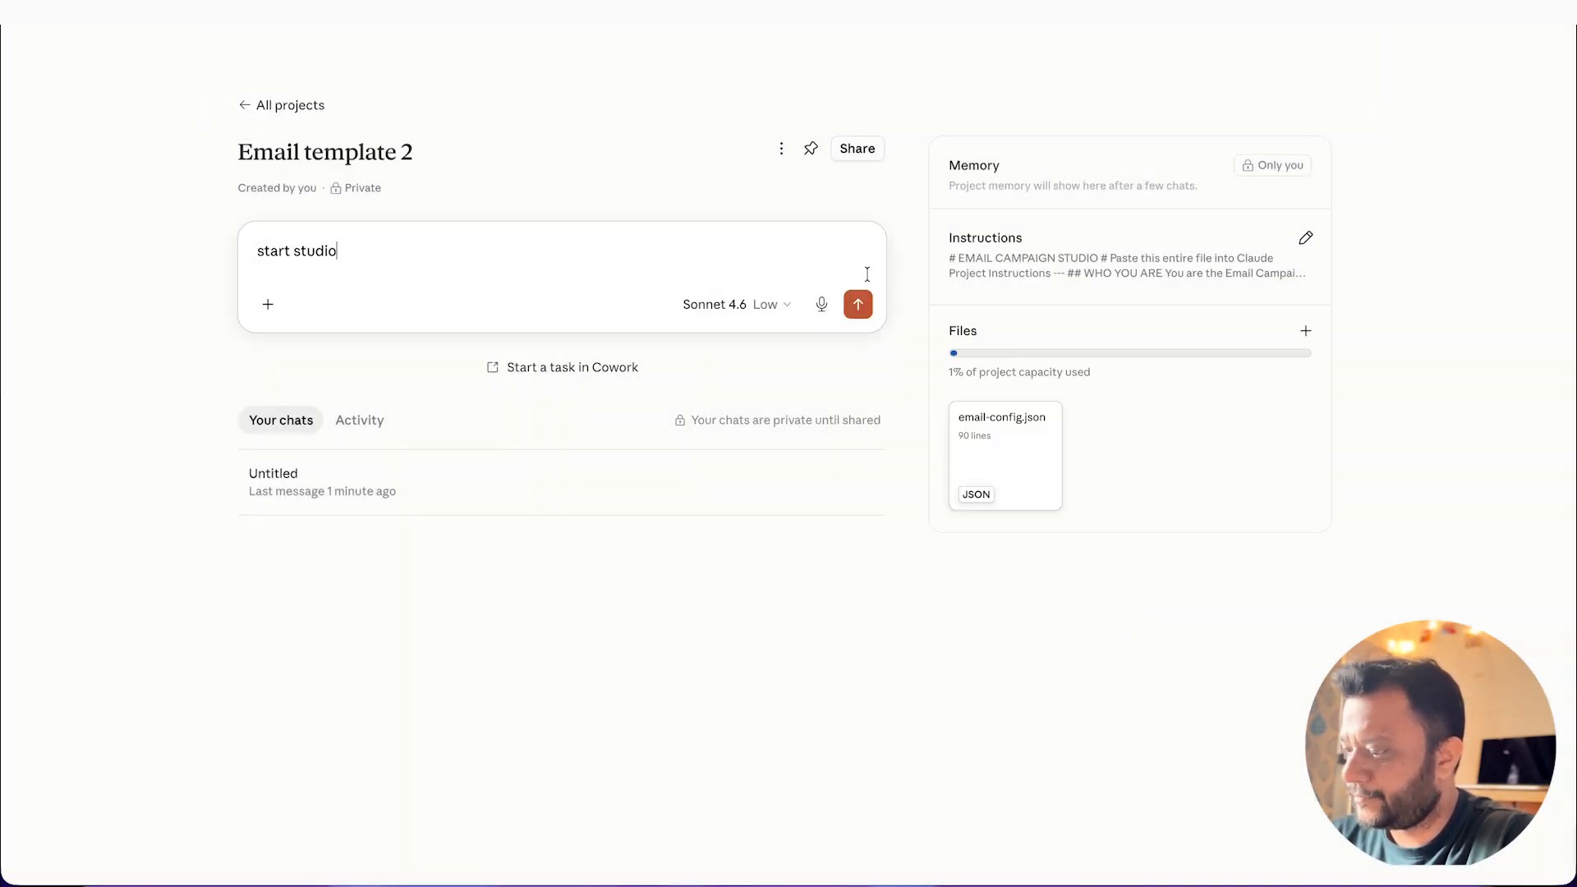
{"action": "left_click", "coordinate": [858, 305]}
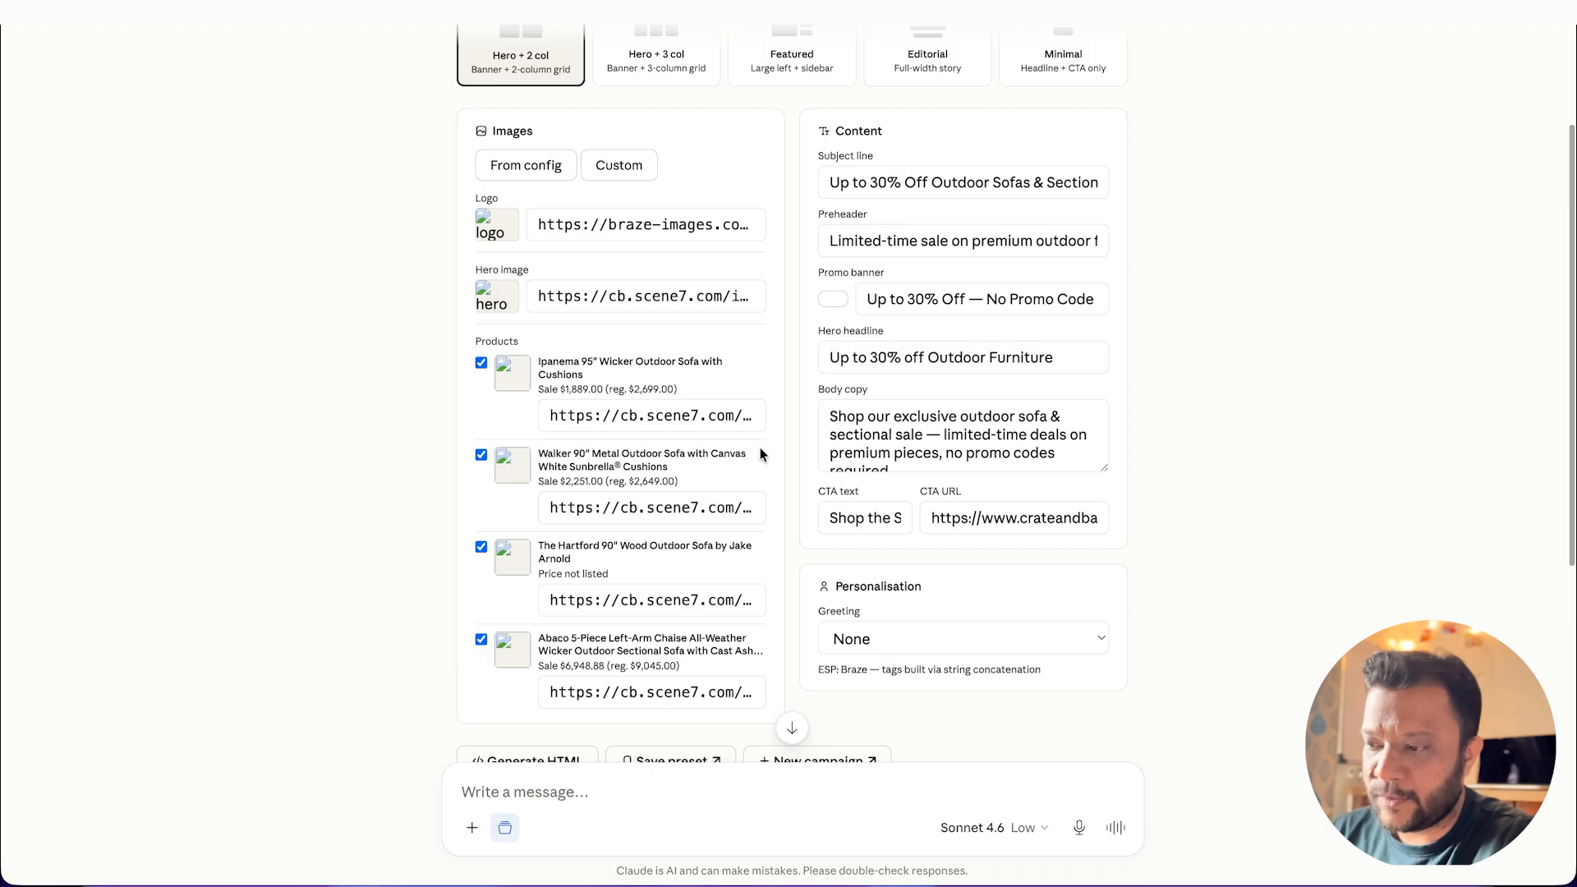
Step: Examine the Crate & Barrel campaign studio's layout options, image and product entries, content fields and usage notes
{"action": "scroll", "coordinate": [612, 385], "scroll_direction": "up", "scroll_amount": 3}
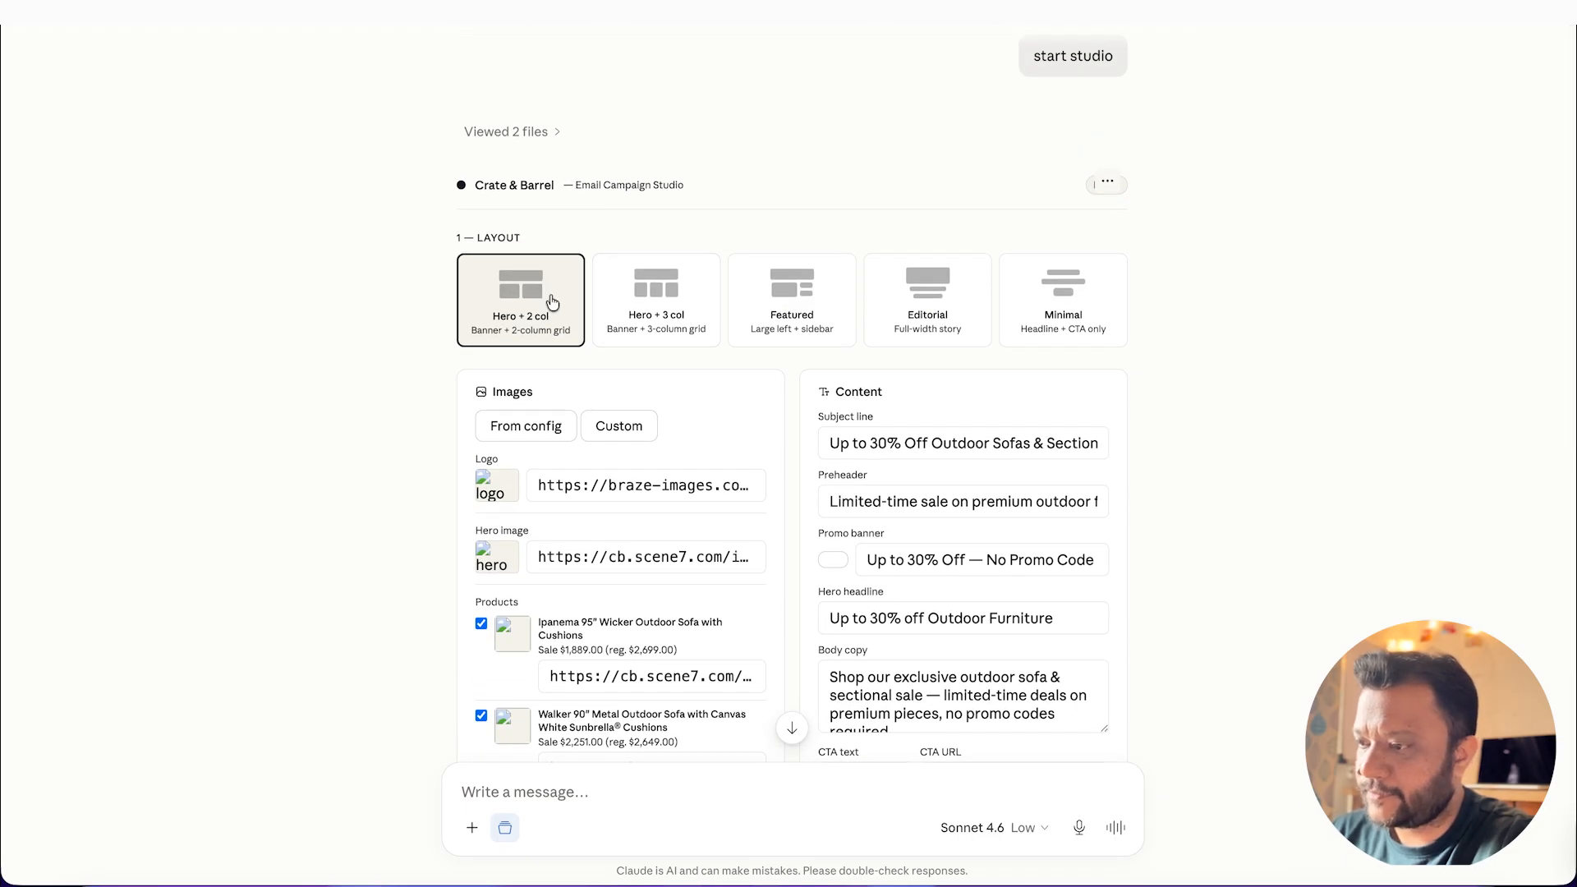
{"action": "scroll", "coordinate": [1179, 444], "scroll_direction": "down", "scroll_amount": 4}
{"action": "scroll", "coordinate": [1178, 444], "scroll_direction": "up", "scroll_amount": 2}
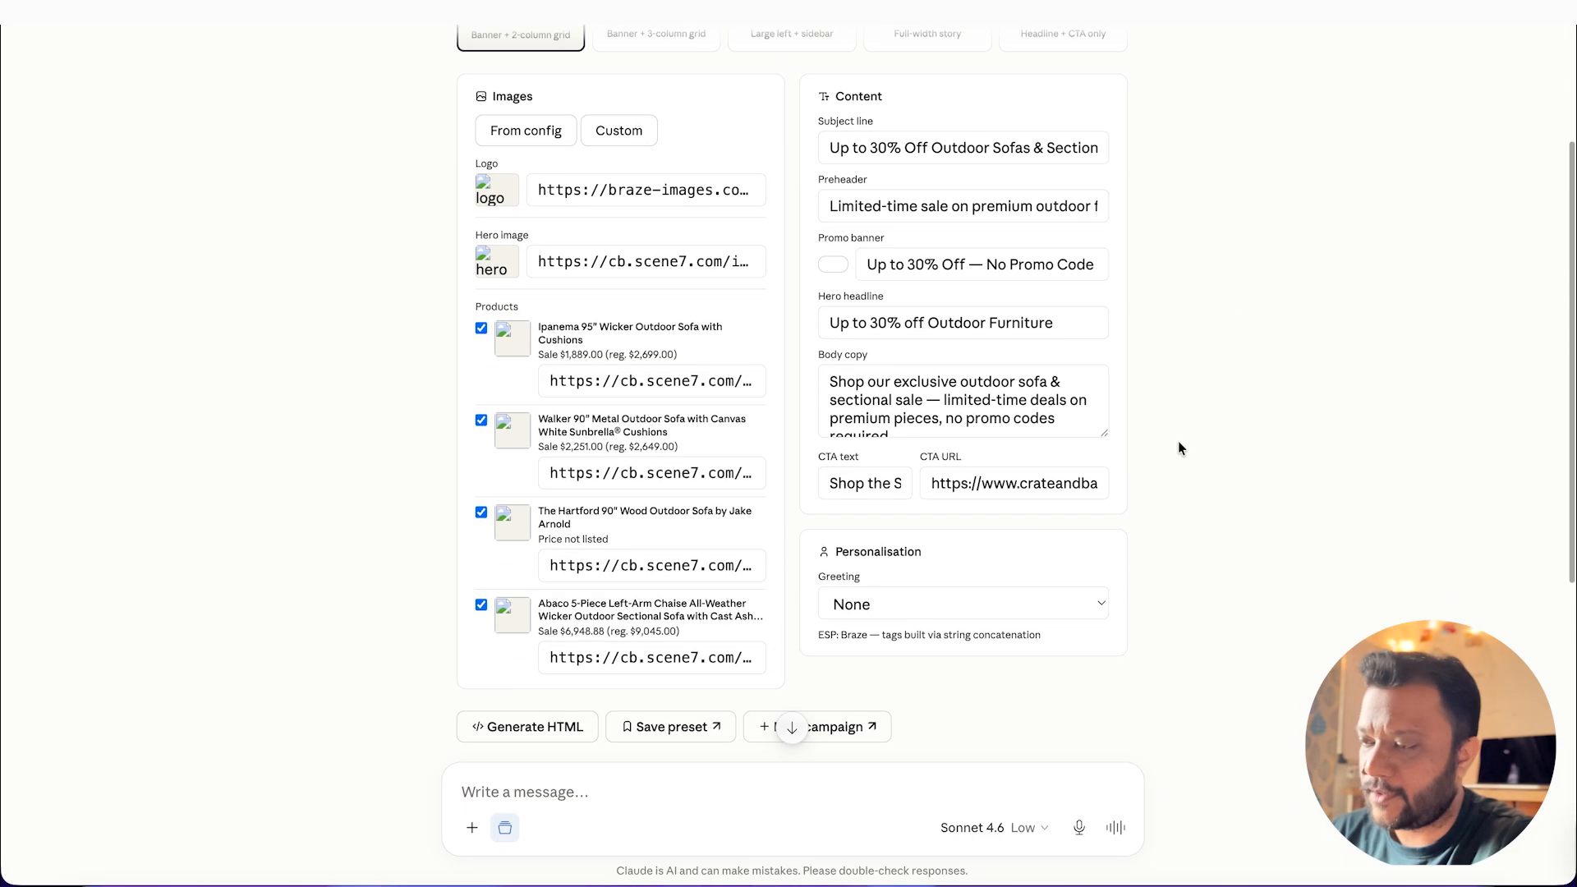
{"action": "scroll", "coordinate": [1091, 680], "scroll_direction": "down", "scroll_amount": 4}
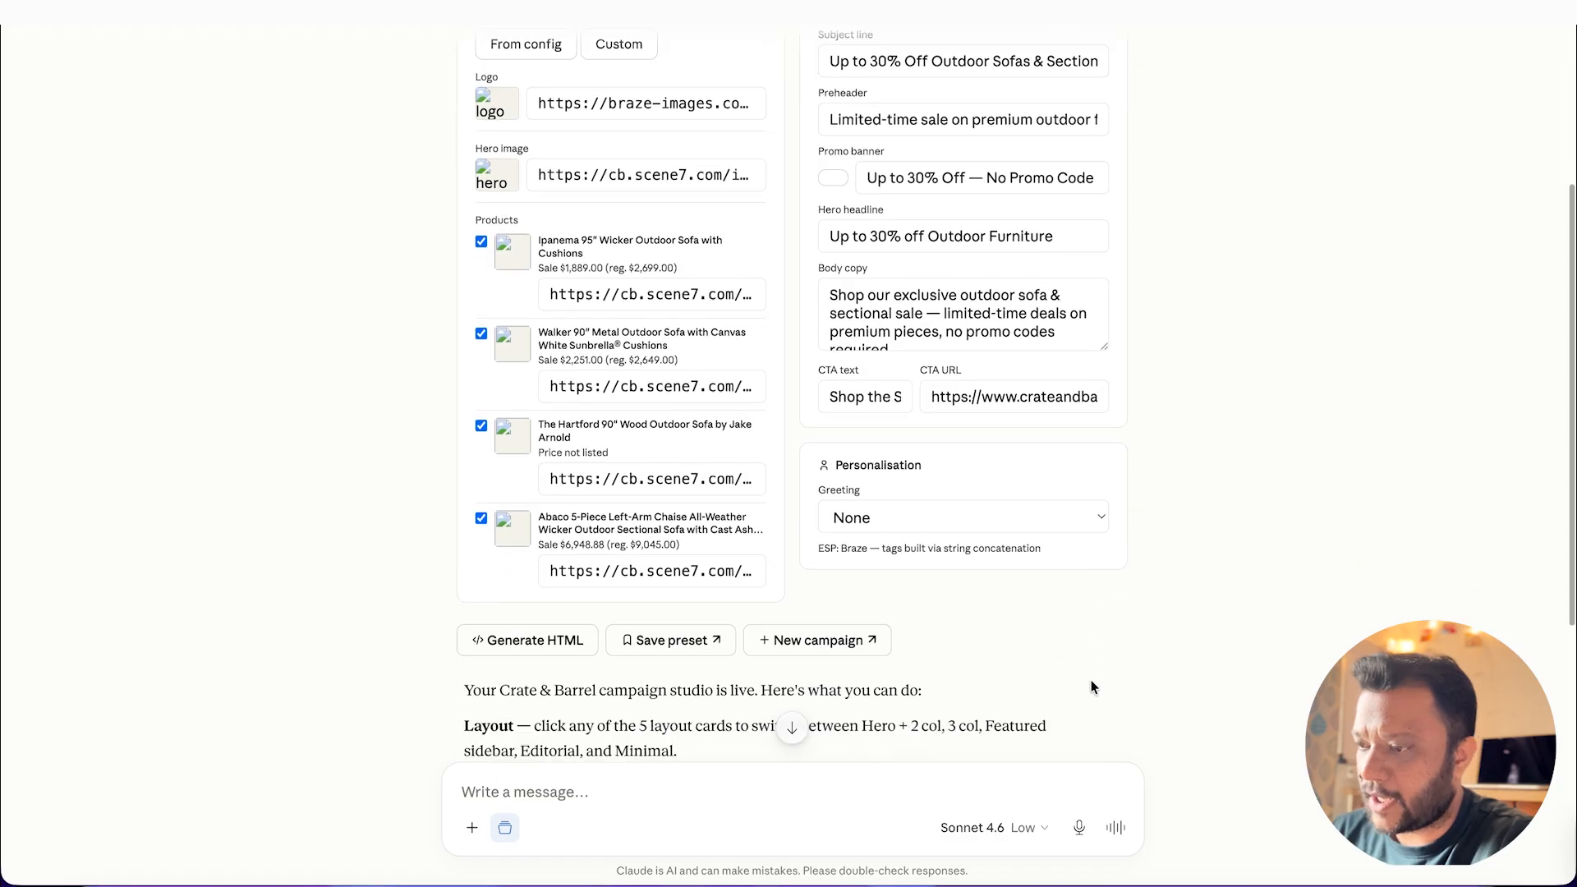
{"action": "scroll", "coordinate": [897, 266], "scroll_direction": "up", "scroll_amount": 6}
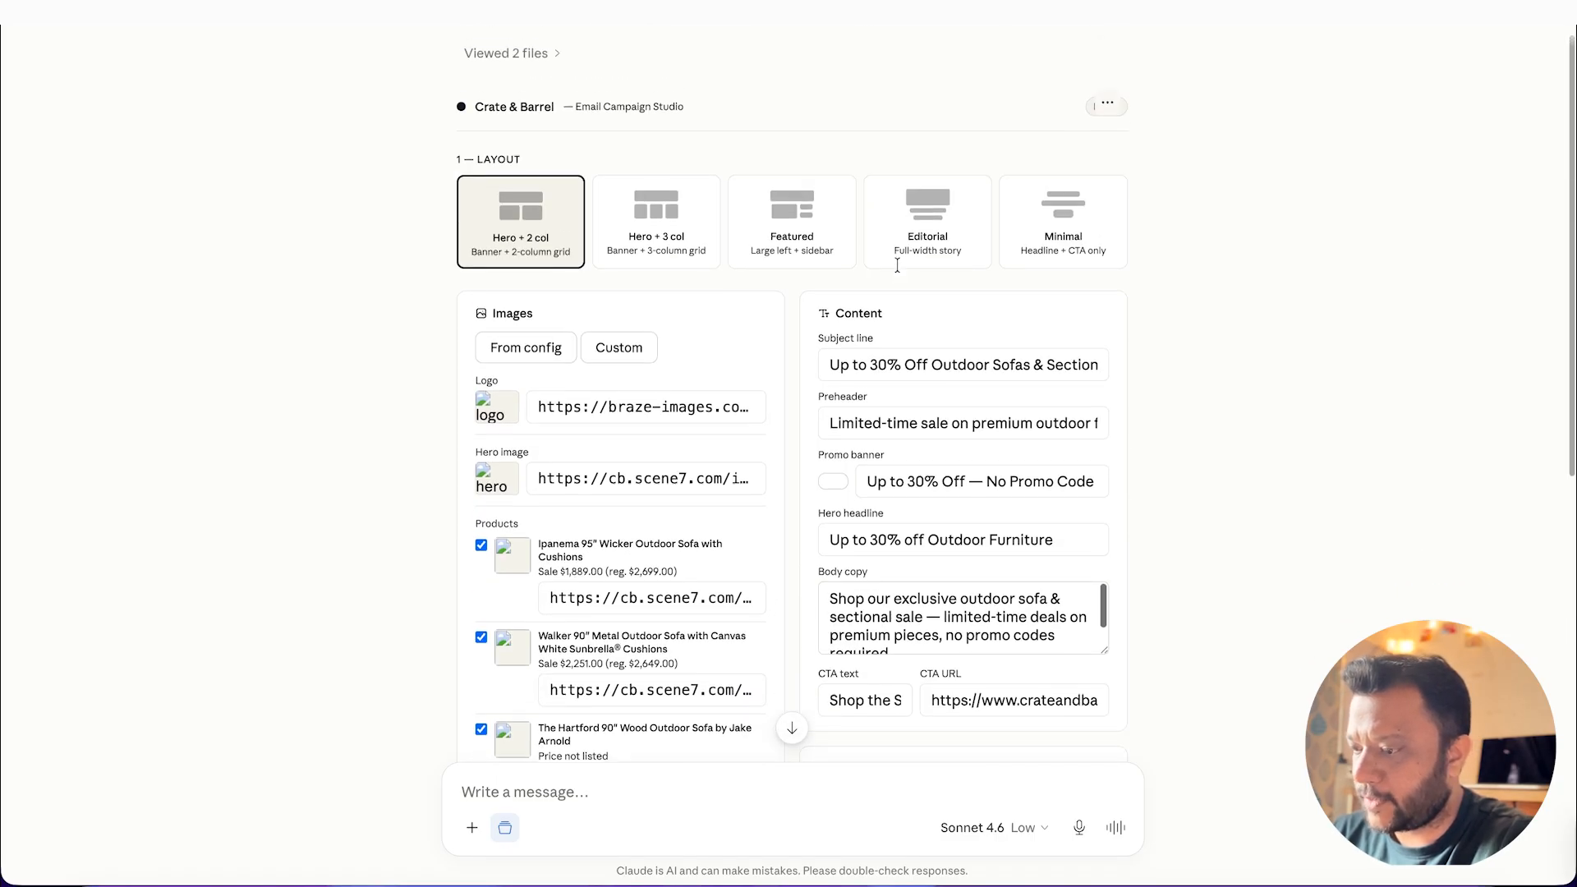
{"action": "scroll", "coordinate": [734, 283], "scroll_direction": "down", "scroll_amount": 7}
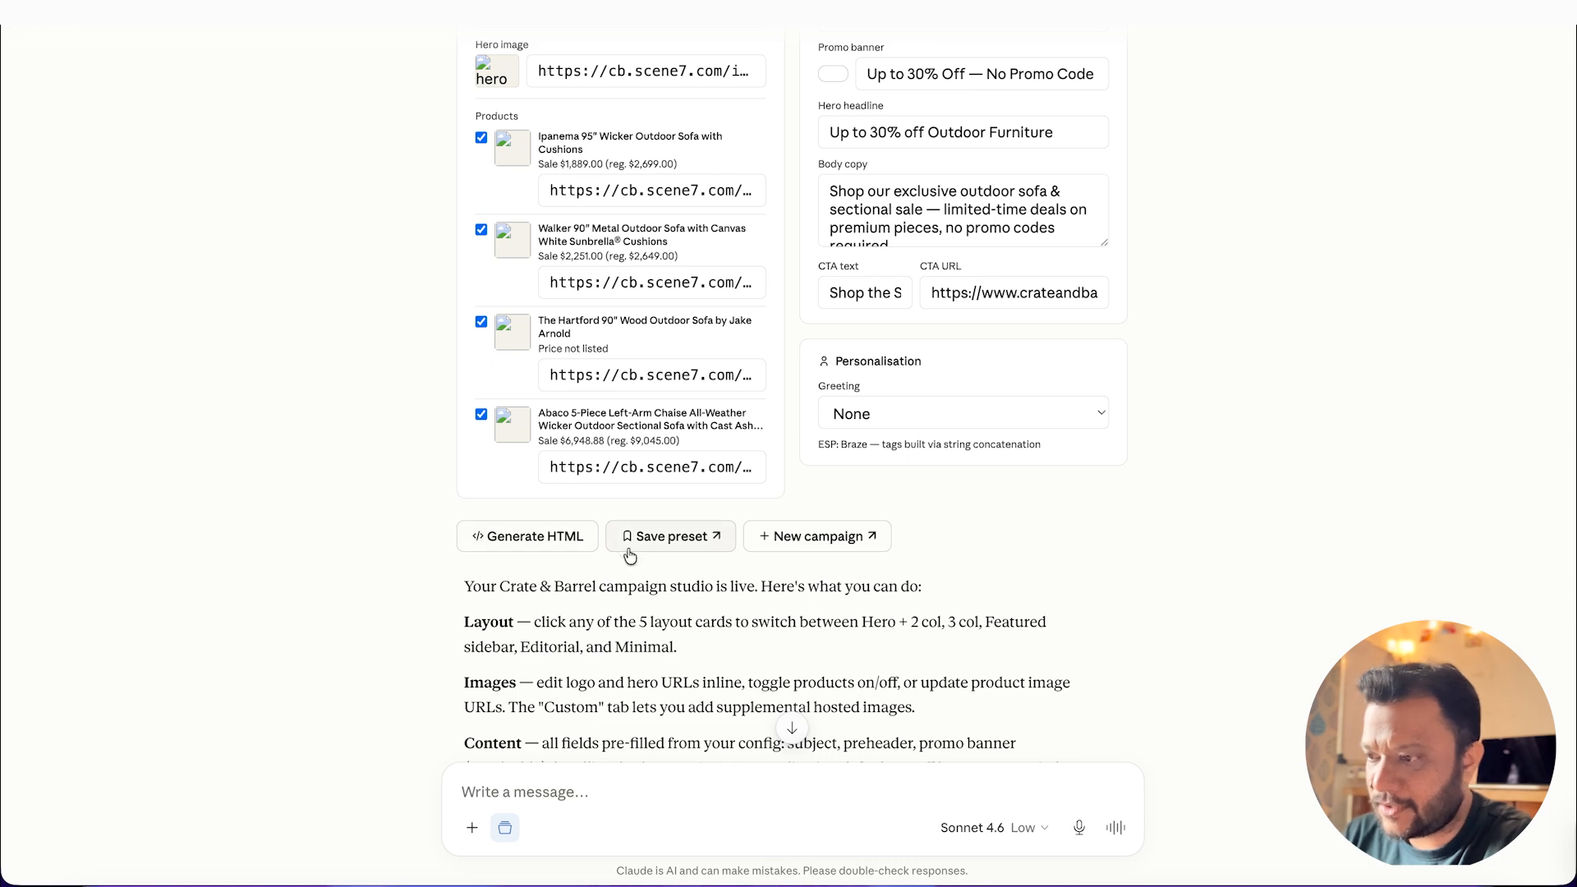
{"action": "scroll", "coordinate": [893, 432], "scroll_direction": "up", "scroll_amount": 6}
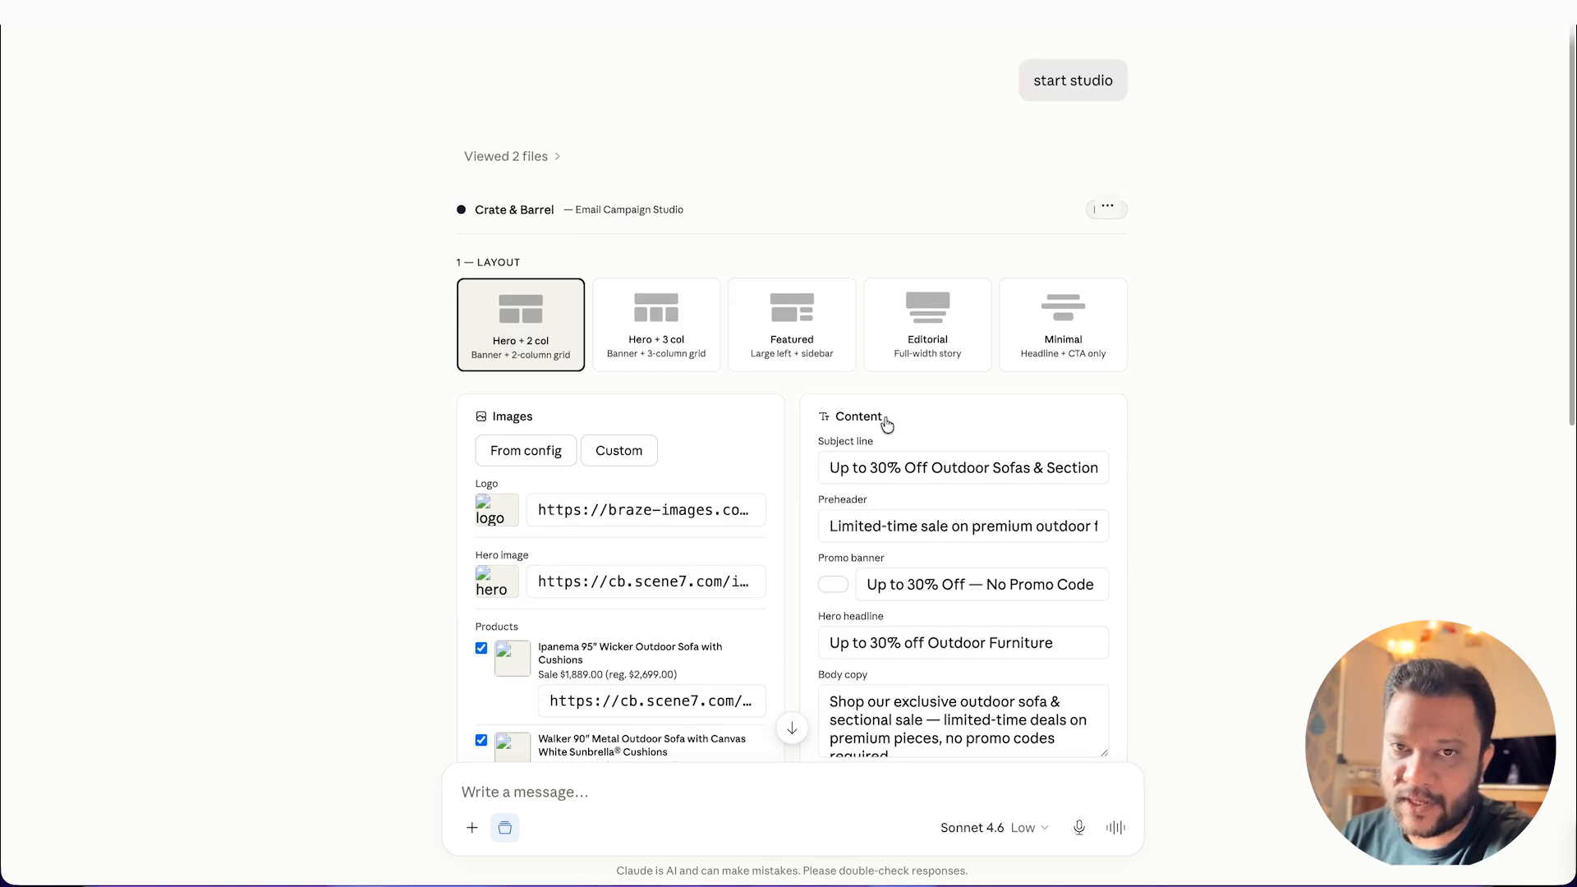
{"action": "scroll", "coordinate": [801, 424], "scroll_direction": "down", "scroll_amount": 2}
{"action": "scroll", "coordinate": [802, 419], "scroll_direction": "down", "scroll_amount": 6}
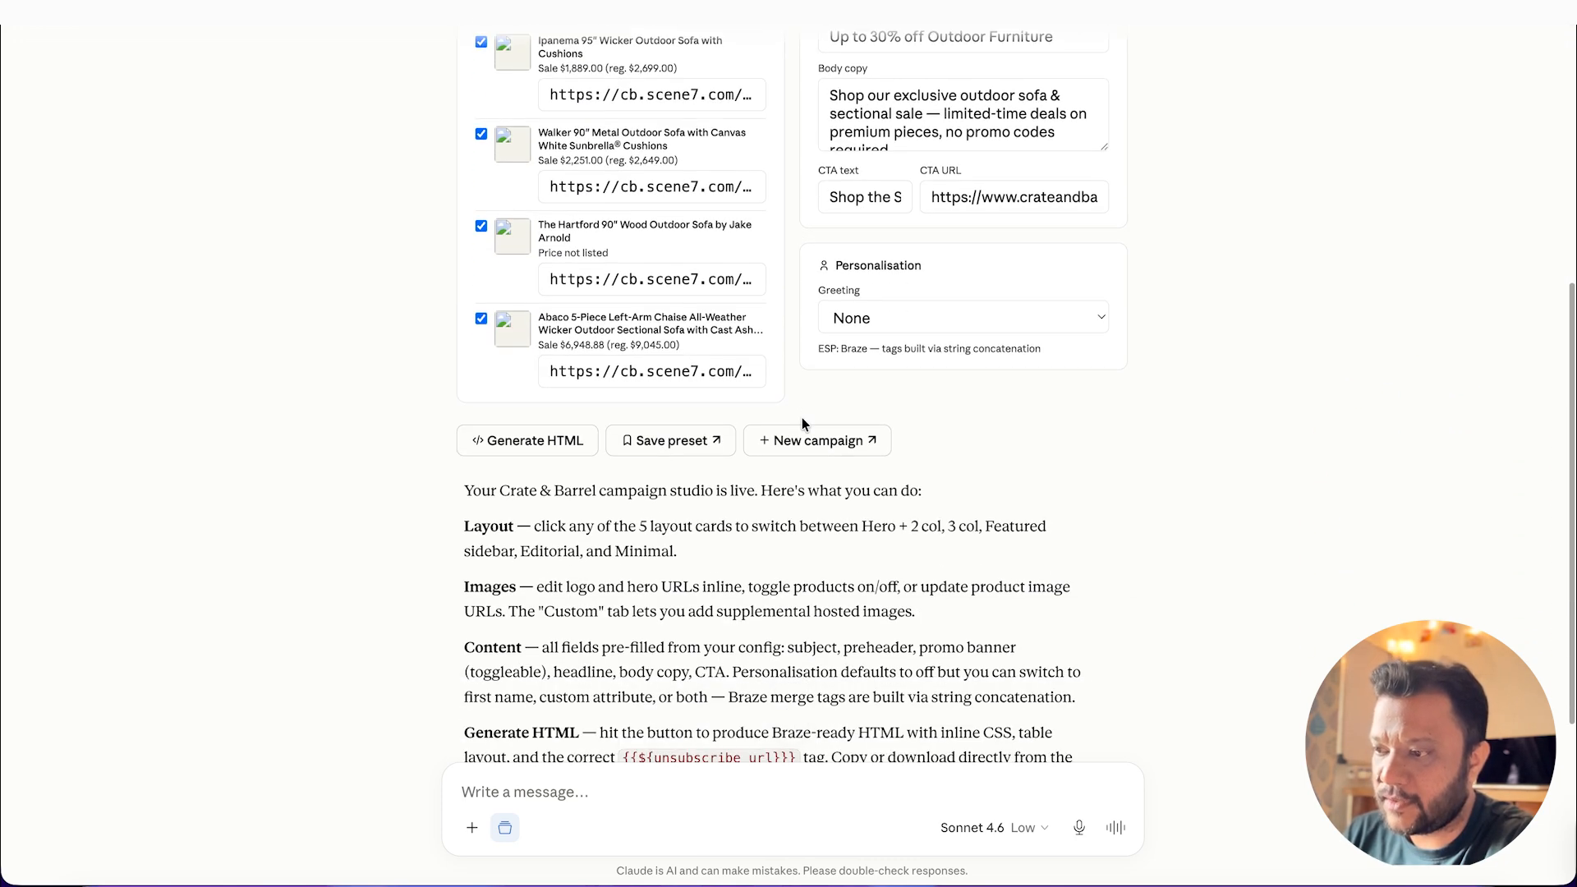
{"action": "scroll", "coordinate": [927, 209], "scroll_direction": "up", "scroll_amount": 4}
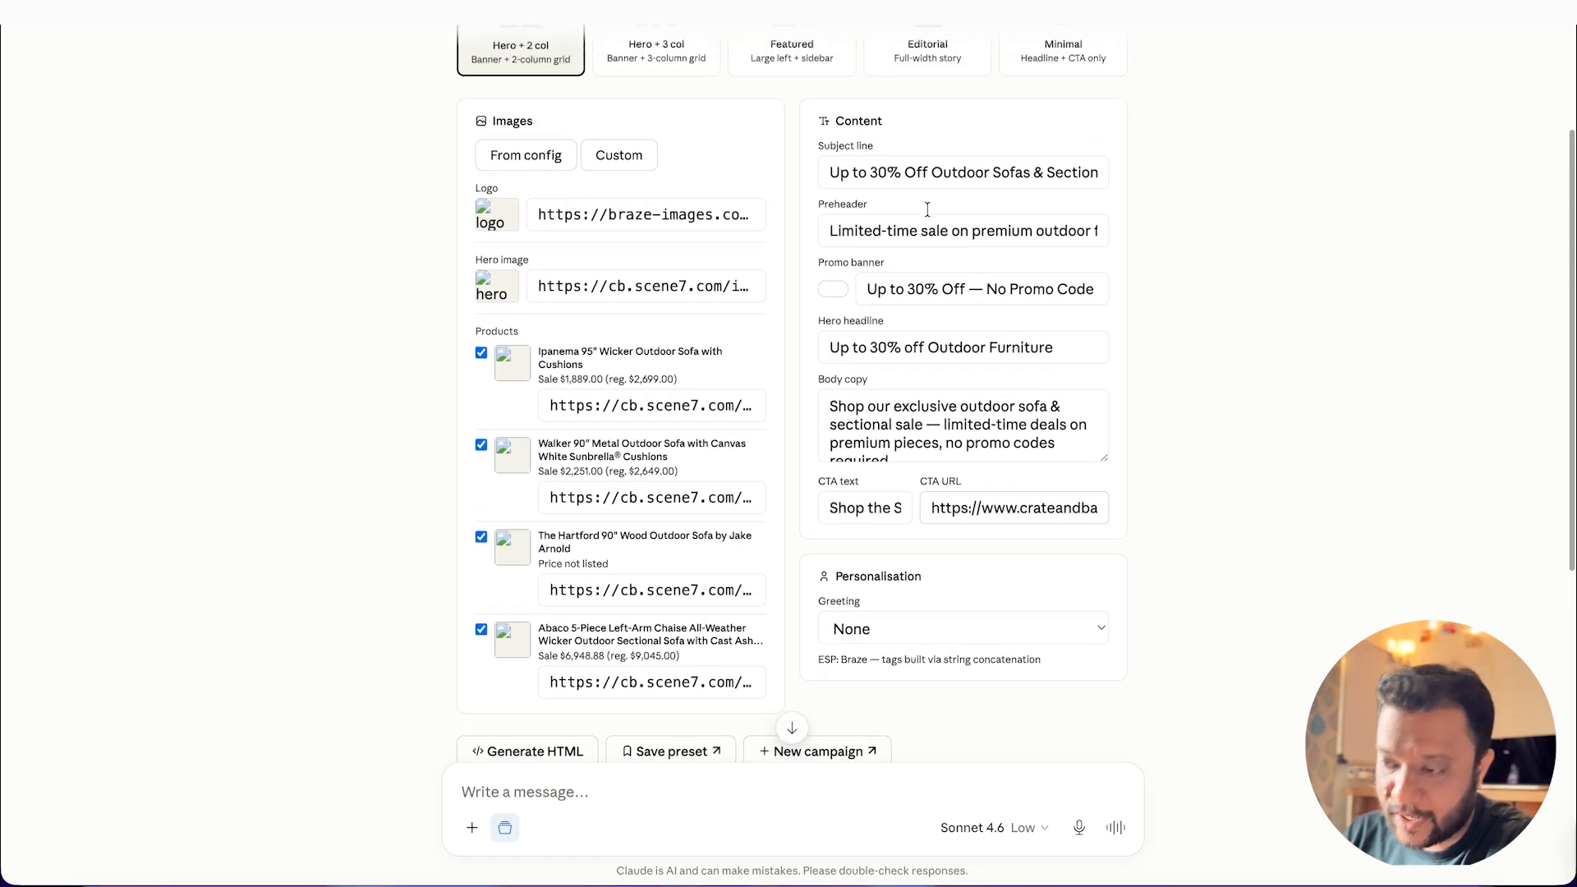
{"action": "scroll", "coordinate": [747, 393], "scroll_direction": "up", "scroll_amount": 2}
Step: Copy the studio's hero image address and open it in a new Chrome tab to check the picture
{"action": "left_click", "coordinate": [597, 414]}
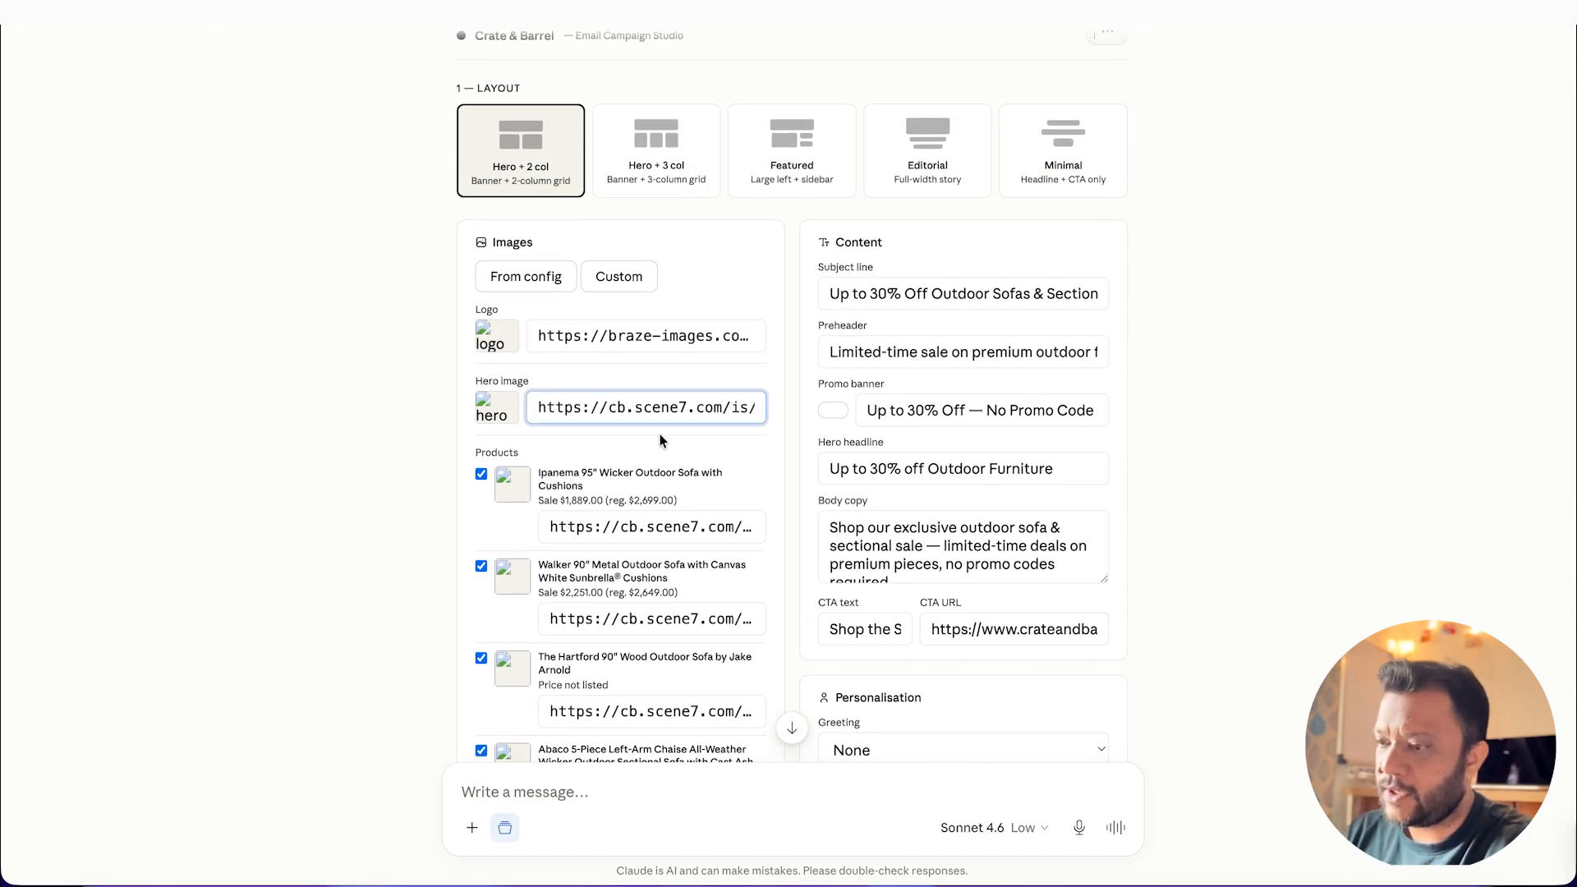
{"action": "key", "text": "ctrl+a"}
{"action": "key", "text": "ctrl+c"}
{"action": "key", "text": "super+Tab"}
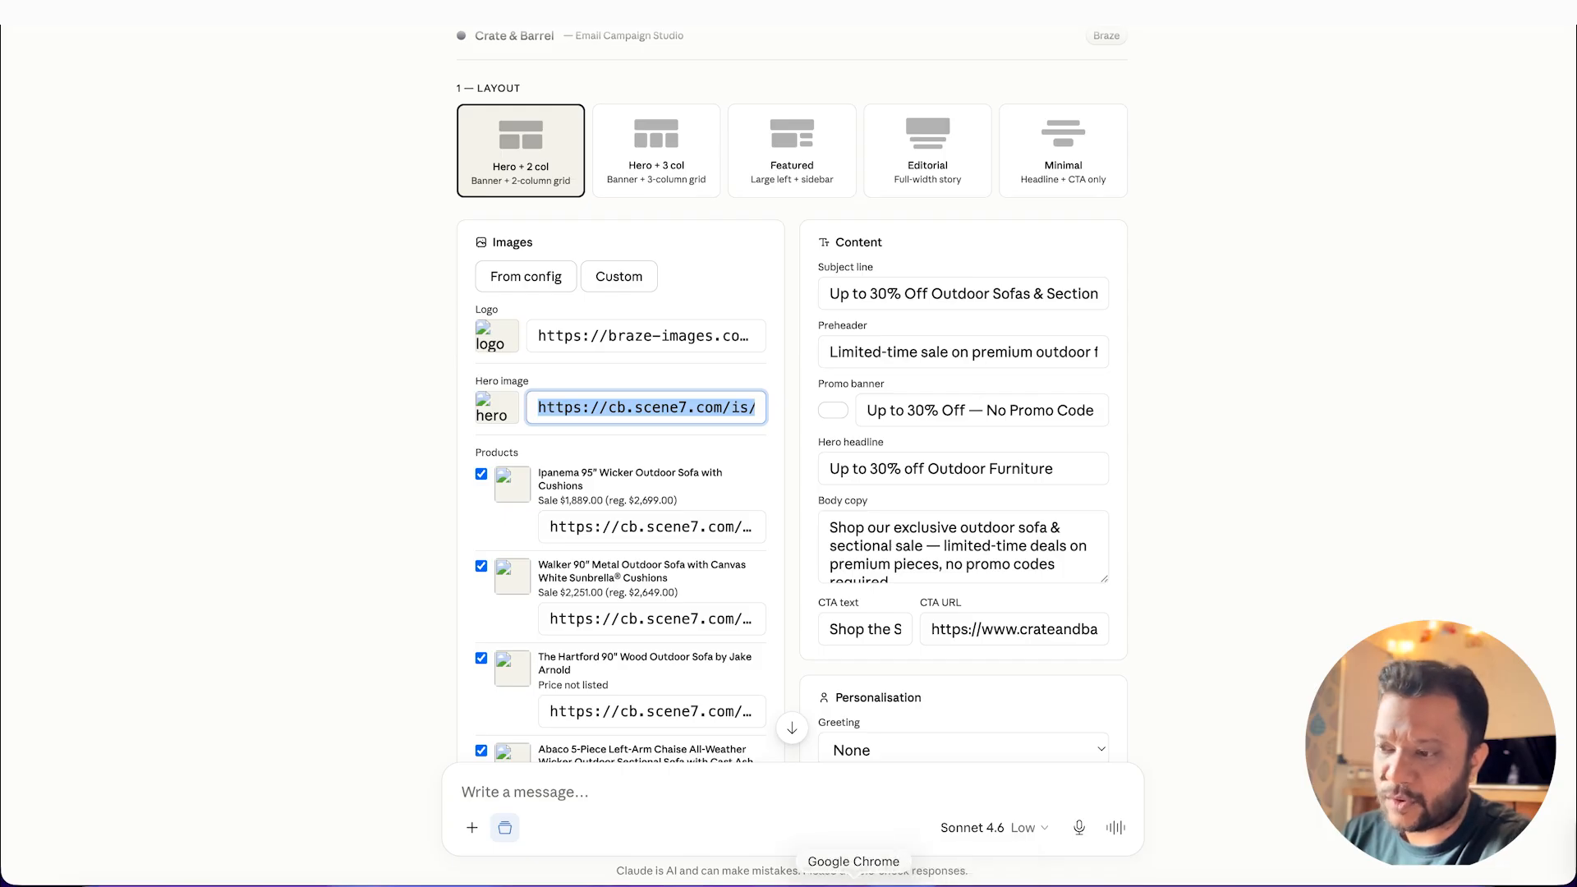
{"action": "key", "text": "ctrl+t"}
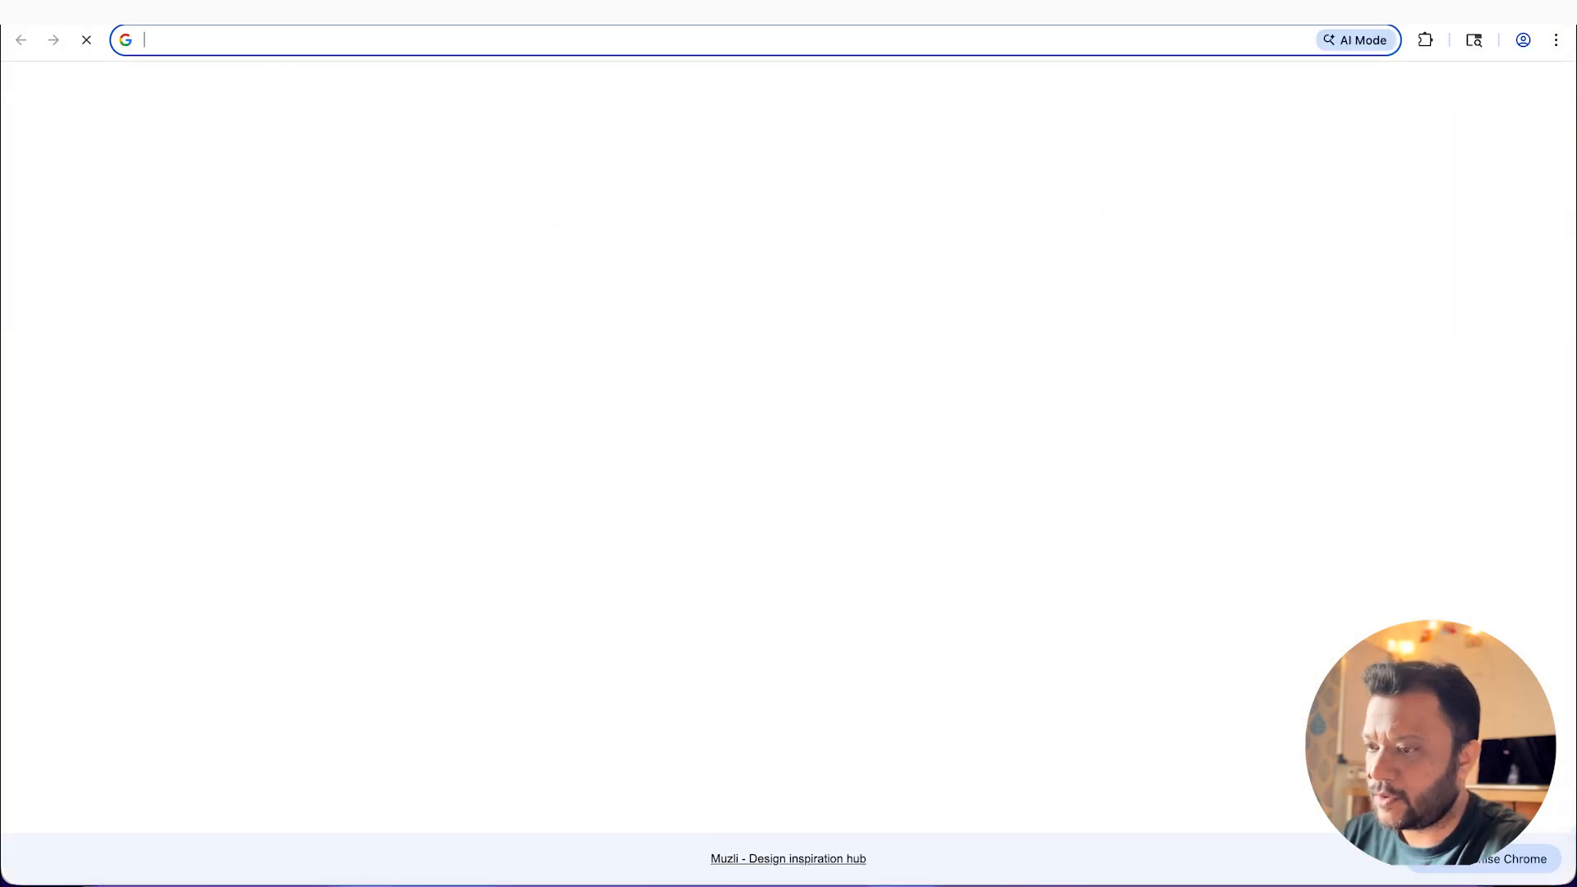
{"action": "left_click", "coordinate": [1141, 39]}
{"action": "key", "text": "ctrl+v"}
{"action": "key", "text": "Return"}
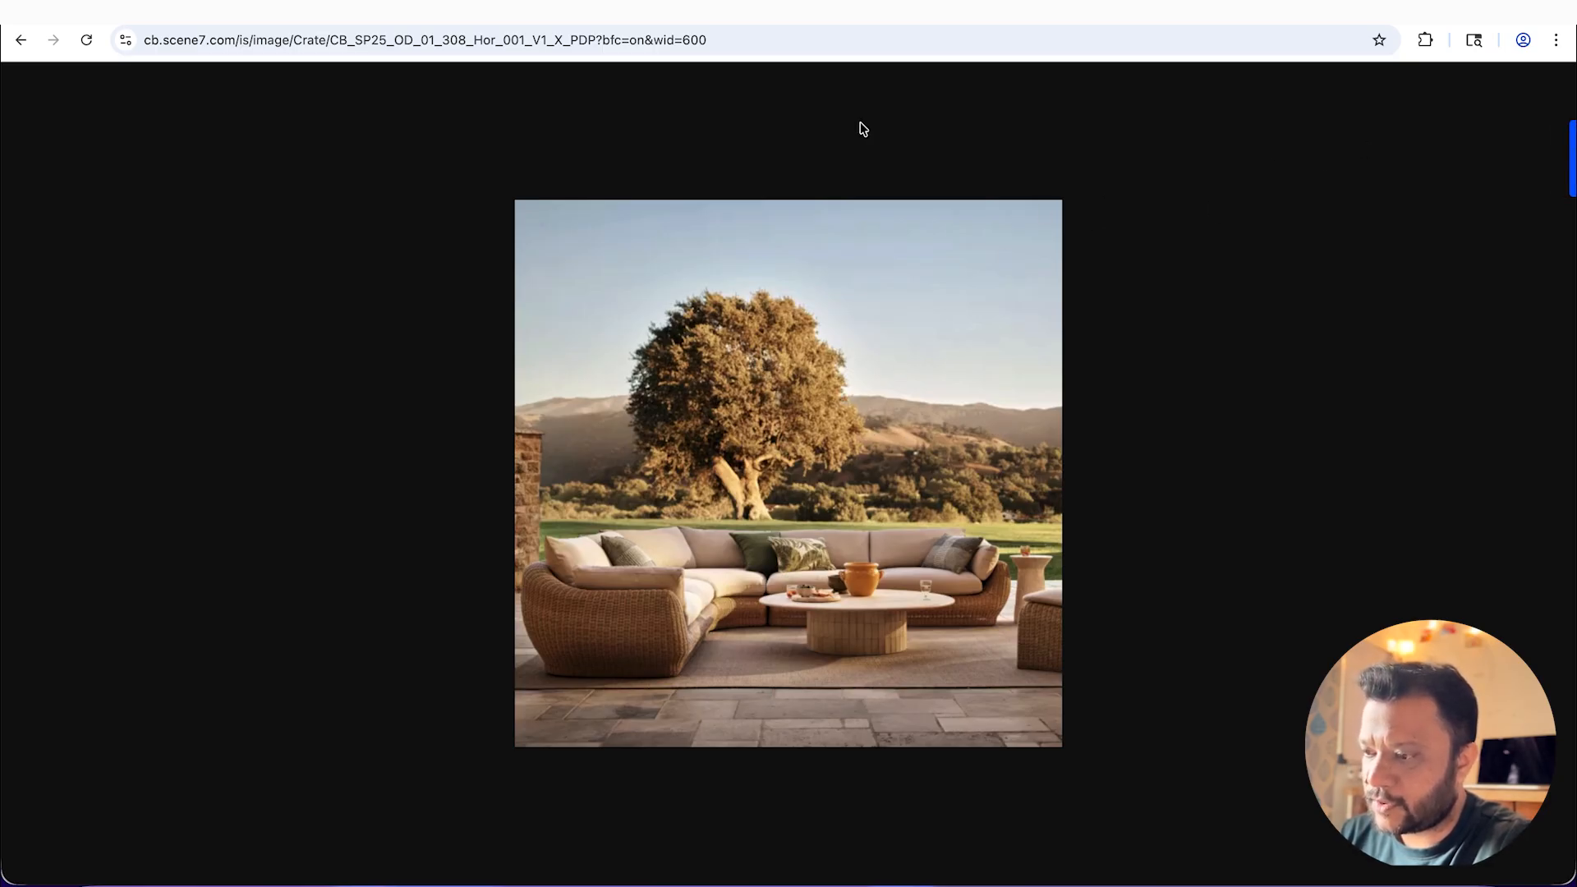
Step: Go to the Seascape 3-Piece Upholstered L-Shaped sectional's product page and display the gallery's outdoor deck photo
{"action": "left_click", "coordinate": [571, 12]}
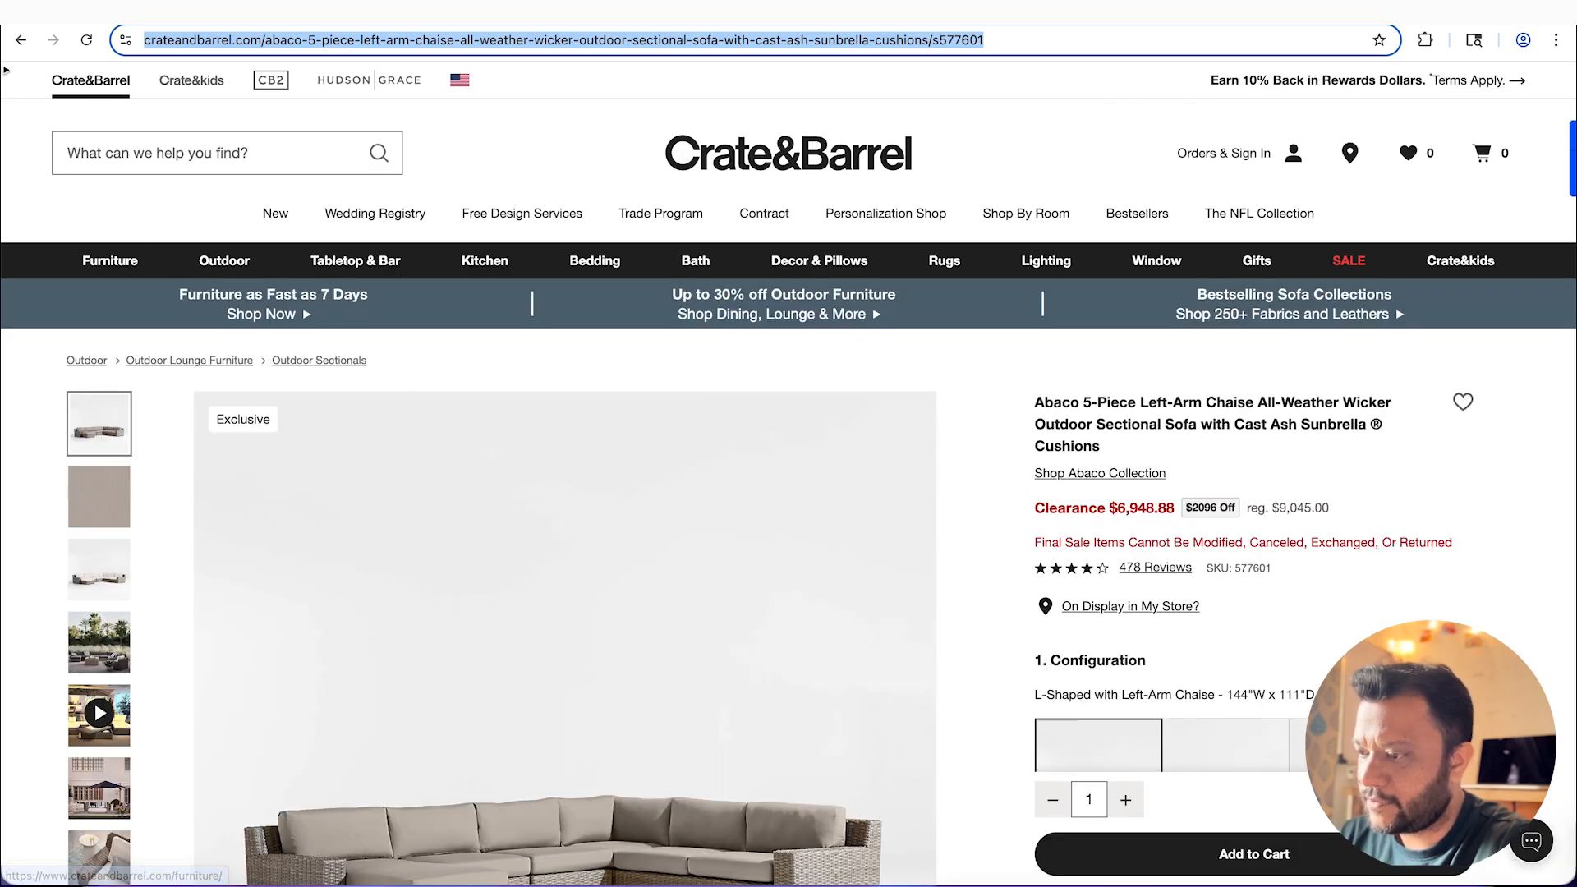
{"action": "left_click", "coordinate": [25, 11]}
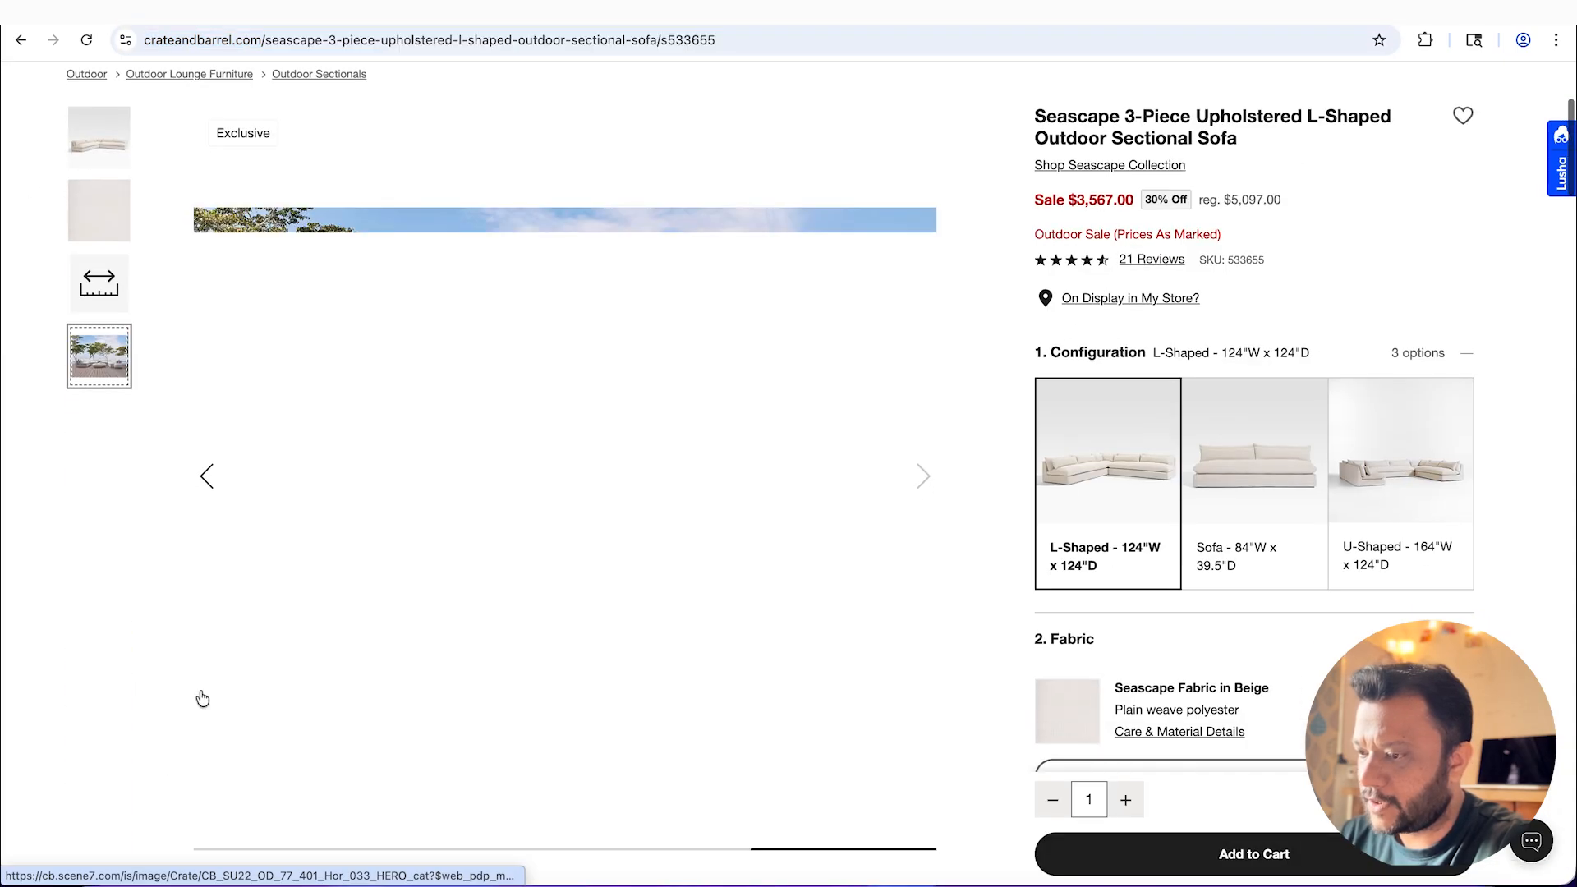
{"action": "right_click", "coordinate": [530, 496]}
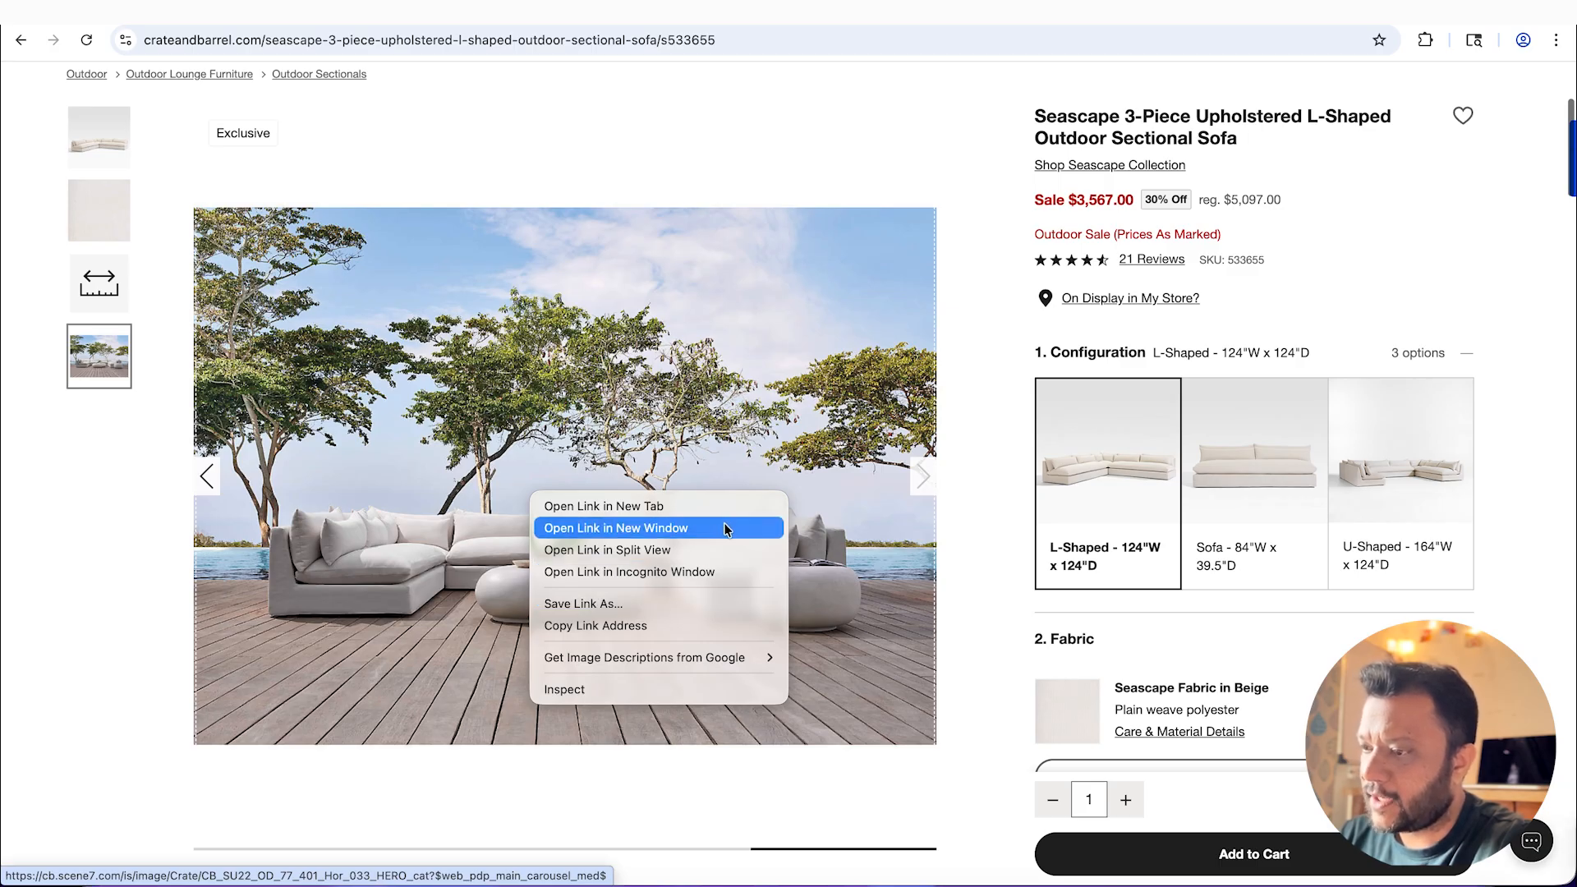
{"action": "left_click", "coordinate": [52, 641]}
{"action": "scroll", "coordinate": [538, 493], "scroll_direction": "up", "scroll_amount": 1}
{"action": "left_click", "coordinate": [206, 510]}
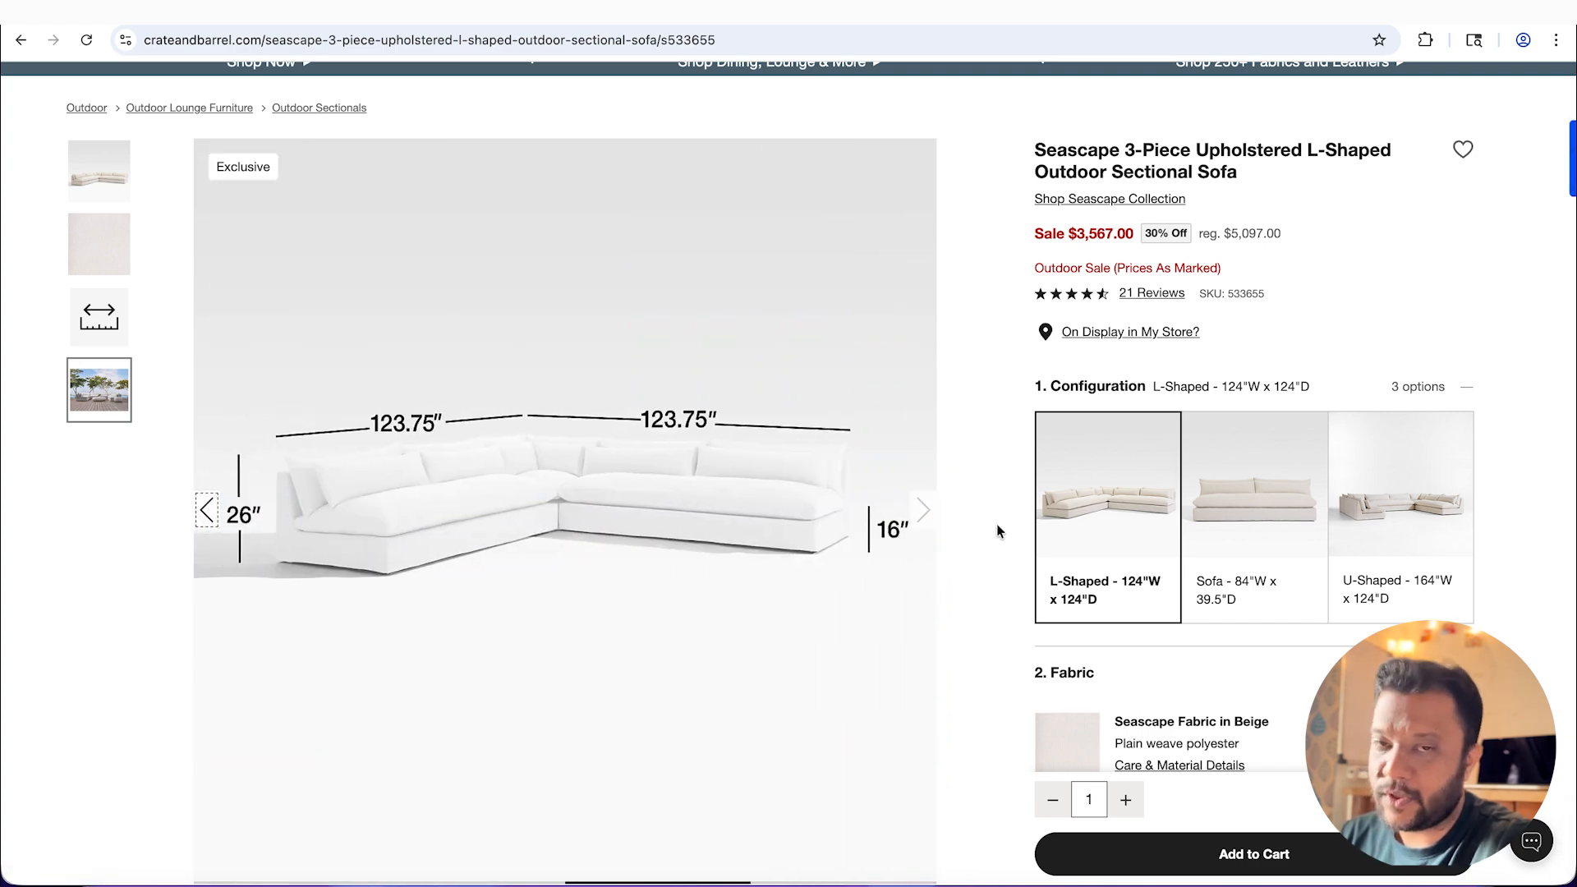
{"action": "left_click", "coordinate": [924, 510]}
{"action": "scroll", "coordinate": [842, 608], "scroll_direction": "down", "scroll_amount": 3}
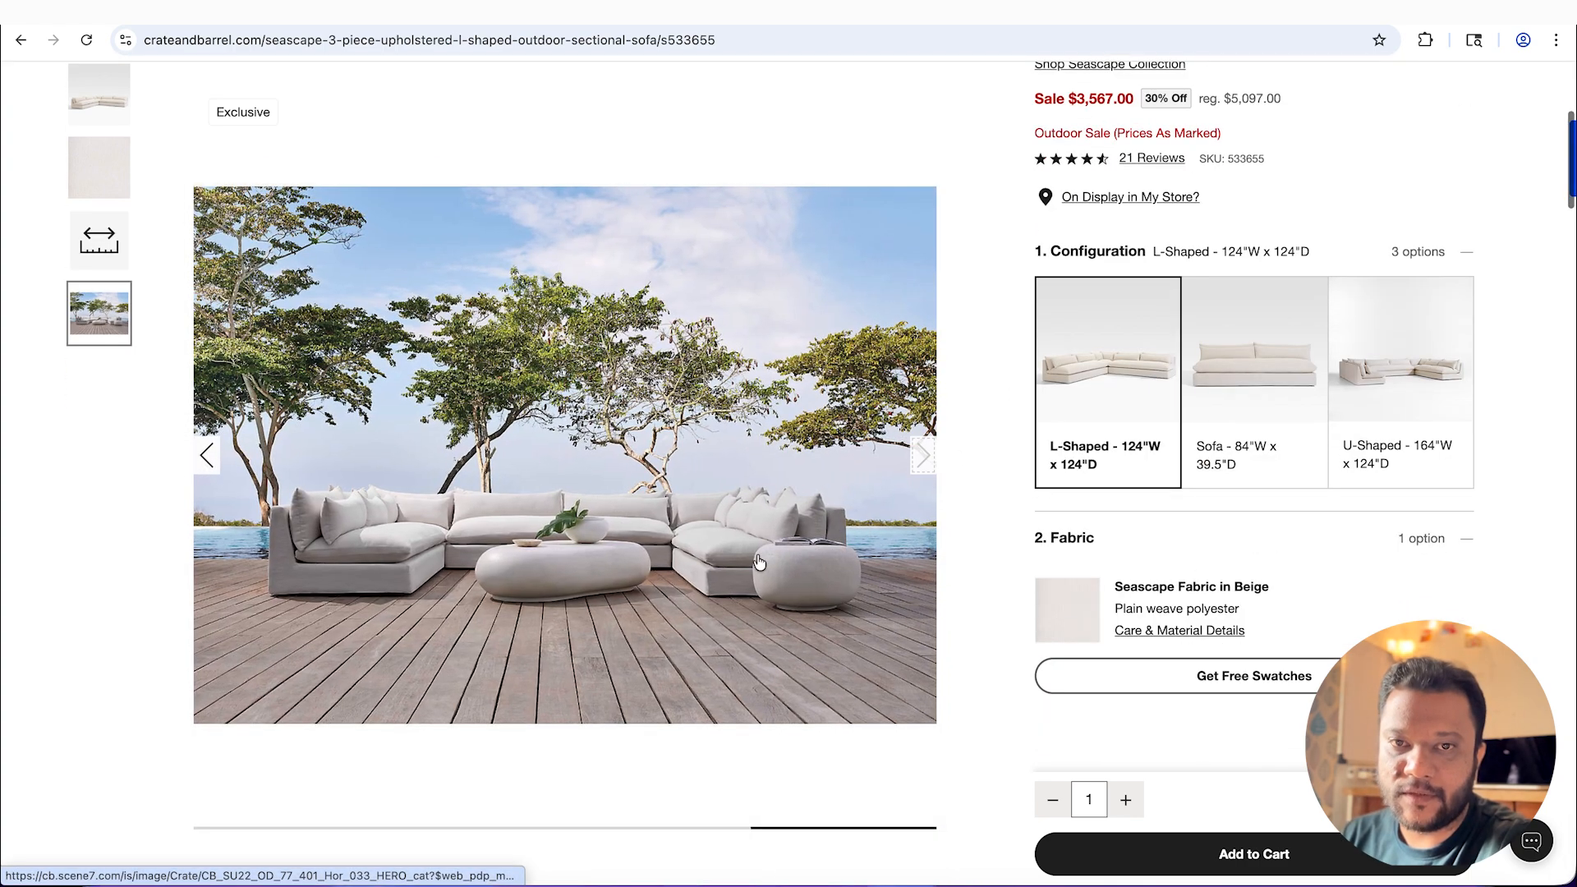
Step: Inspect the Seascape deck photo, open its linked image file in a separate tab and copy the image address
{"action": "right_click", "coordinate": [696, 511]}
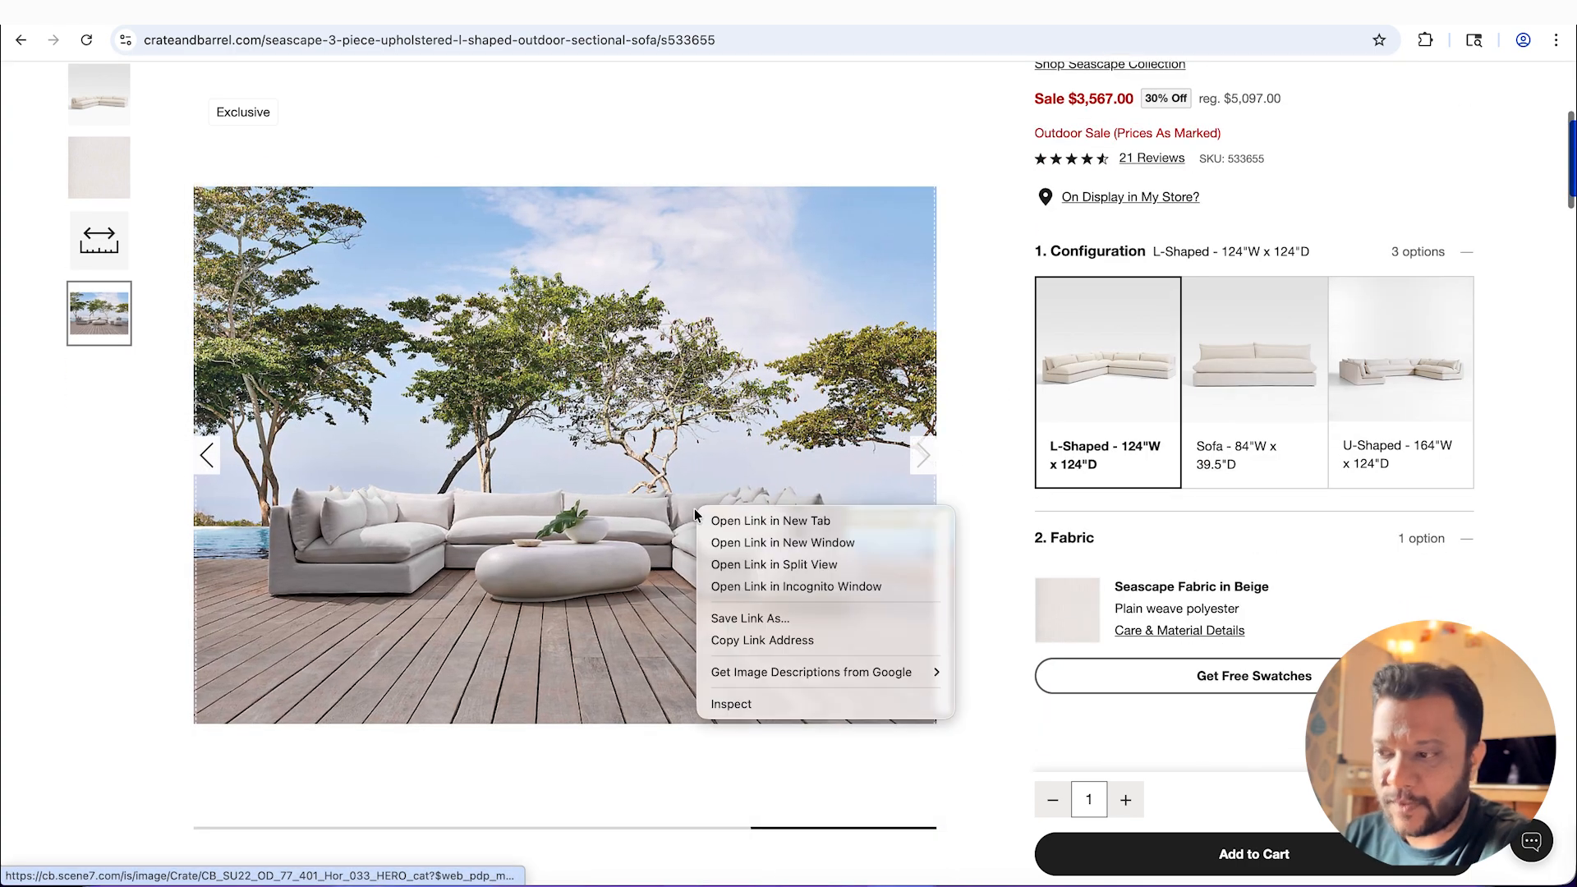
{"action": "left_click", "coordinate": [781, 705]}
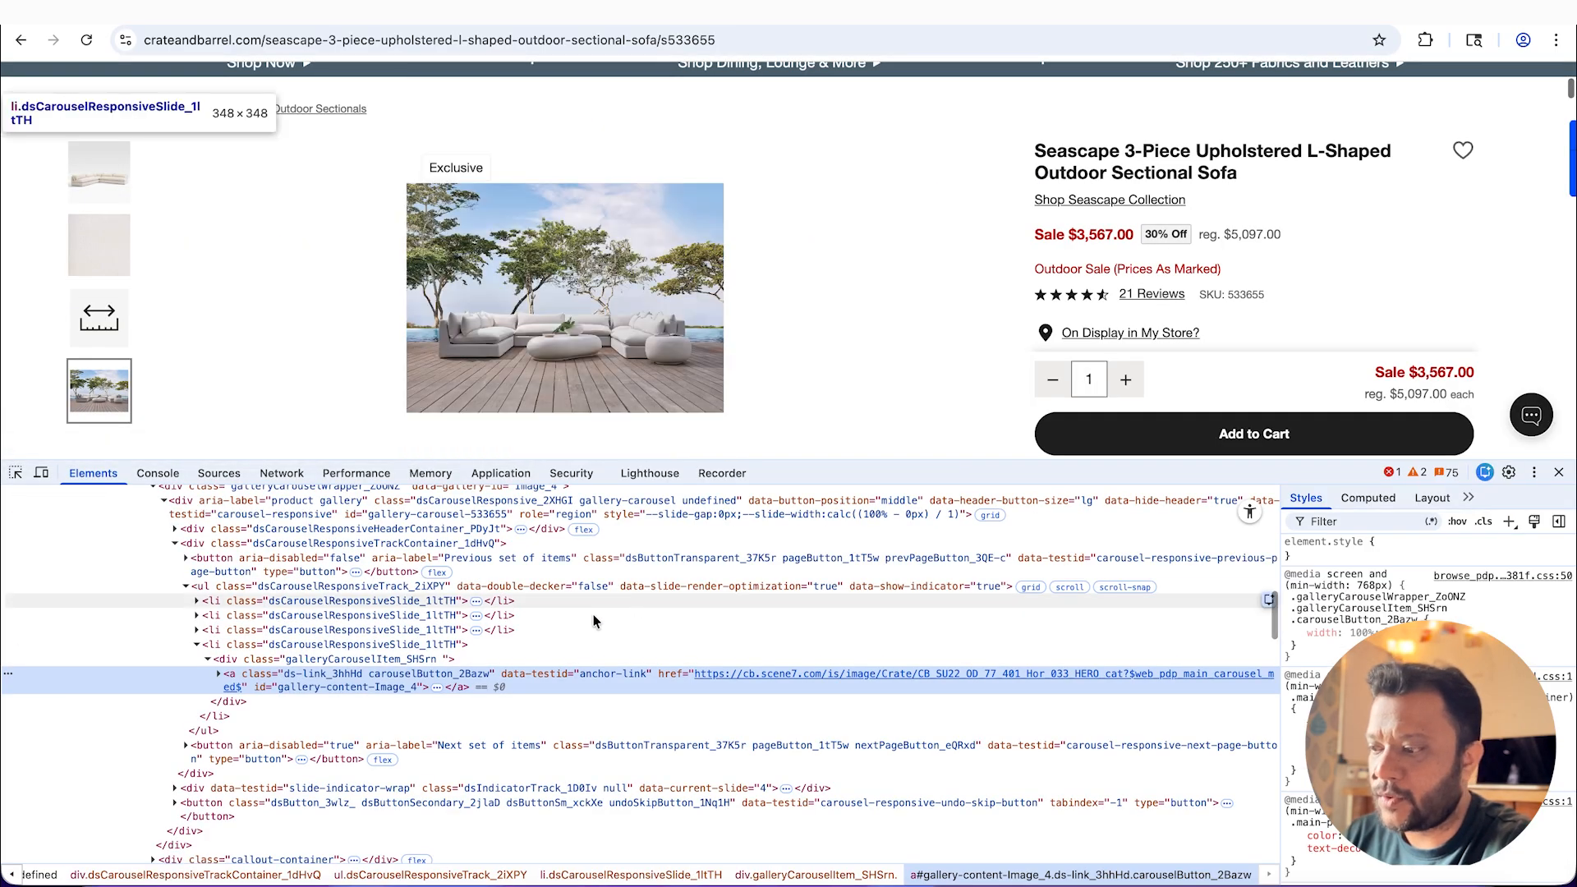
{"action": "left_click", "coordinate": [832, 680]}
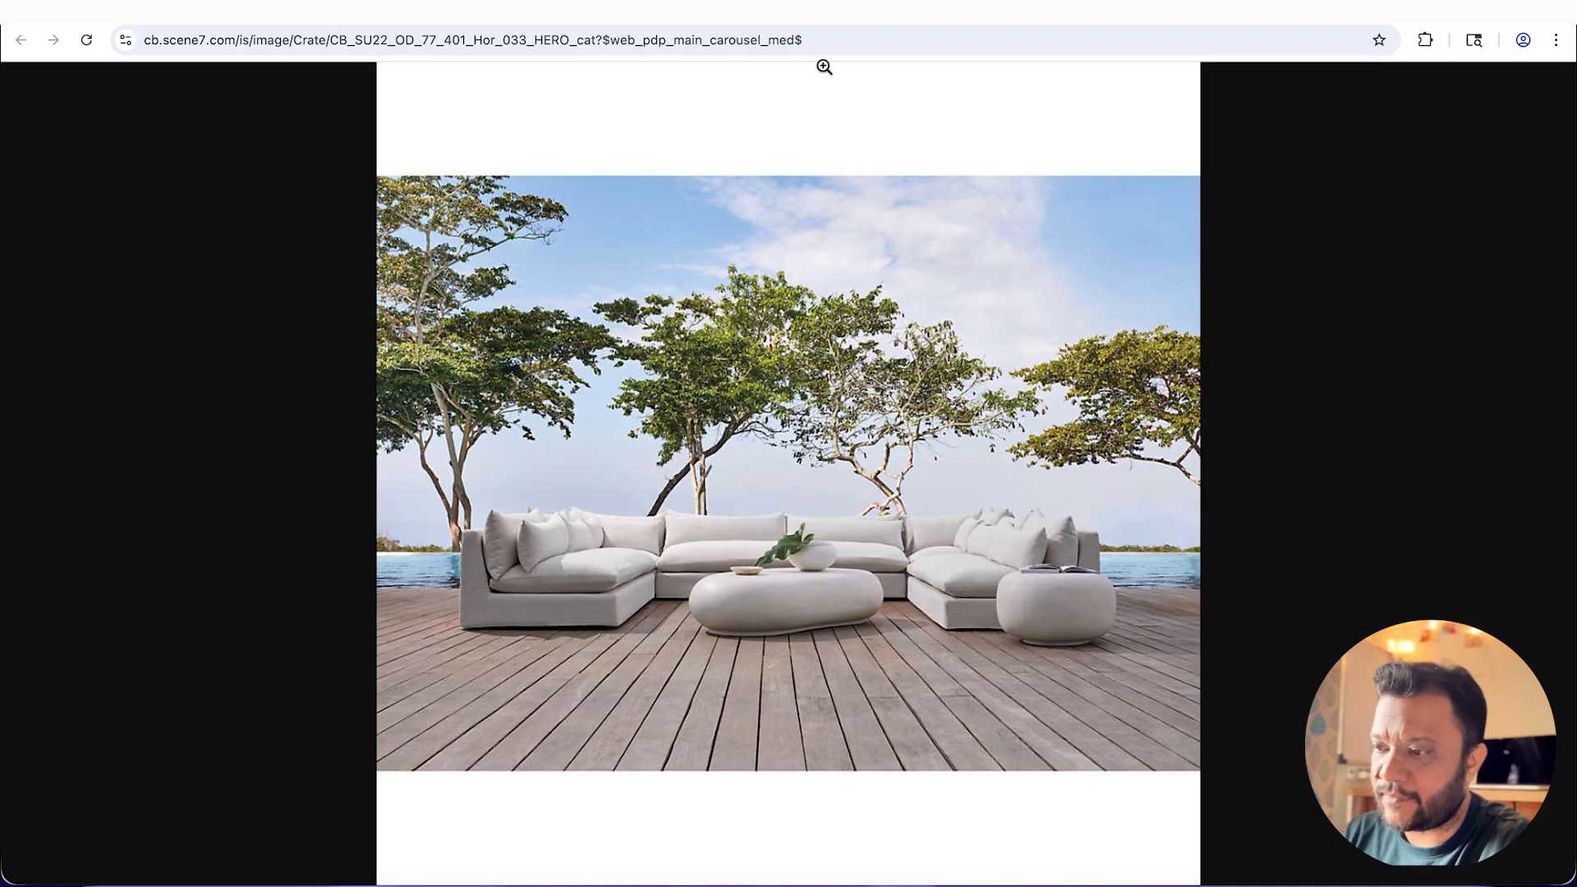
{"action": "left_click", "coordinate": [852, 47]}
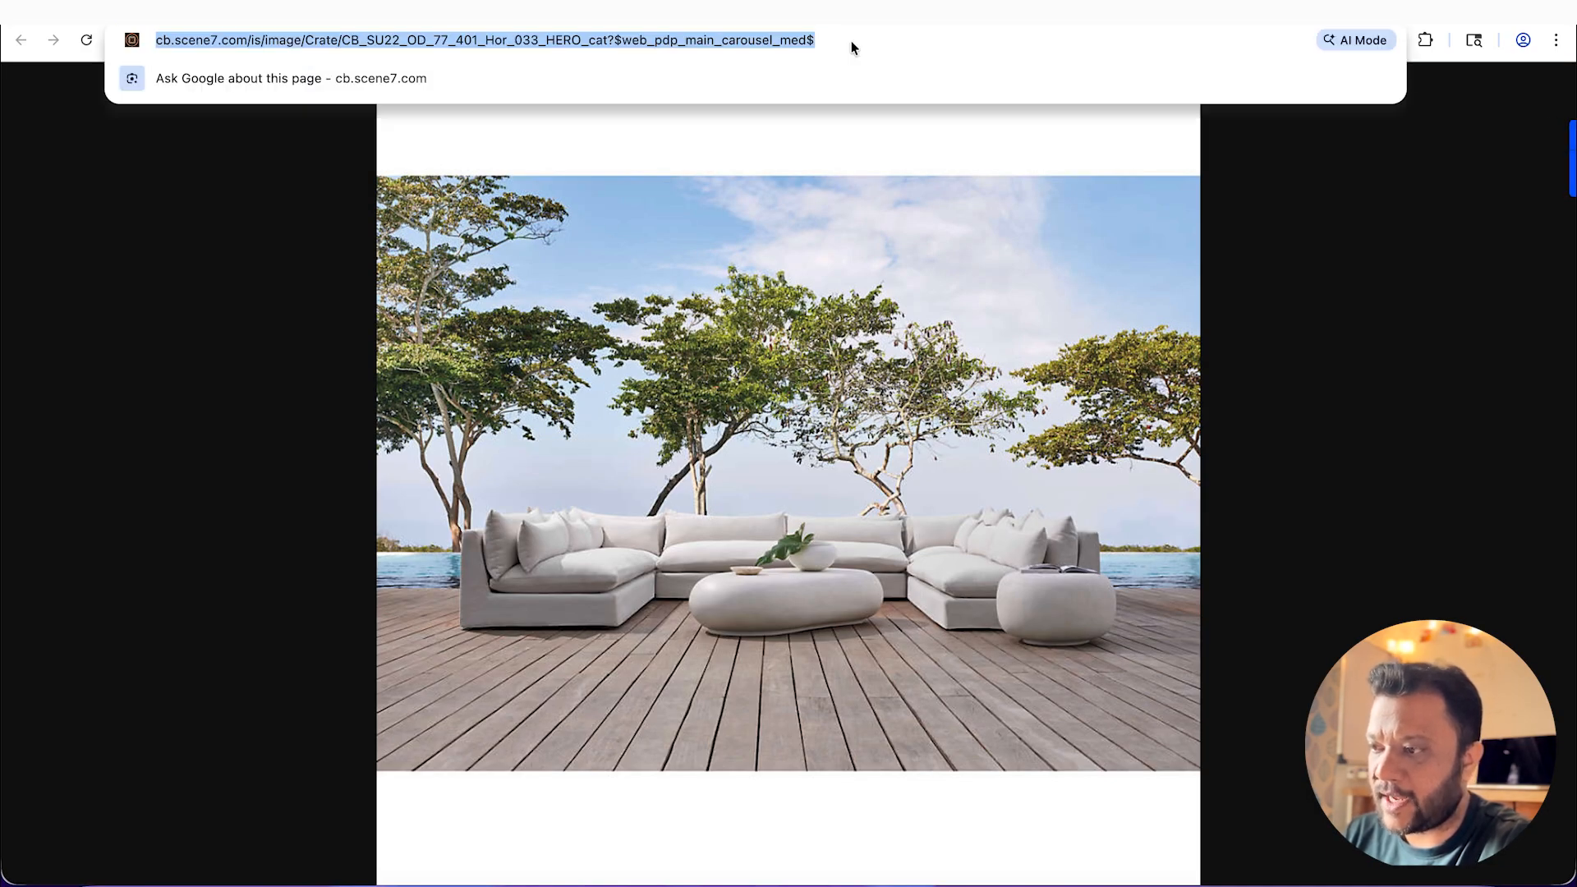
Step: Return to Claude and replace the studio's hero image address with the copied Seascape photo address
{"action": "key", "text": "super+Tab"}
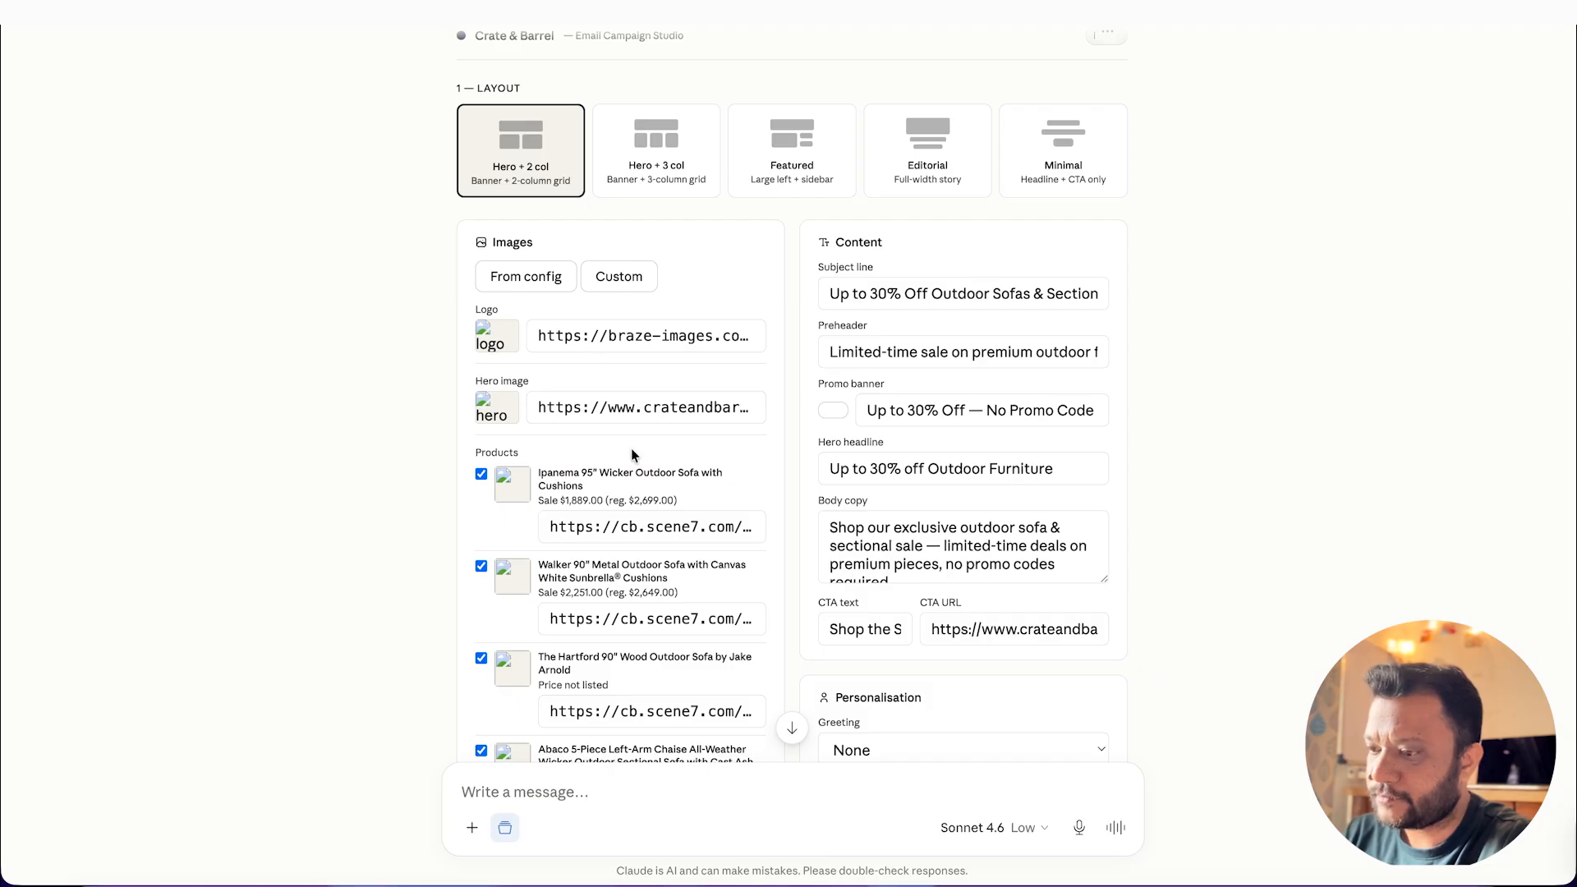
{"action": "left_click", "coordinate": [582, 402]}
{"action": "key", "text": "ctrl+a"}
{"action": "key", "text": "ctrl+v"}
{"action": "left_click", "coordinate": [308, 479]}
Step: Generate the email's HTML in the studio and copy the code
{"action": "scroll", "coordinate": [353, 604], "scroll_direction": "down", "scroll_amount": 3}
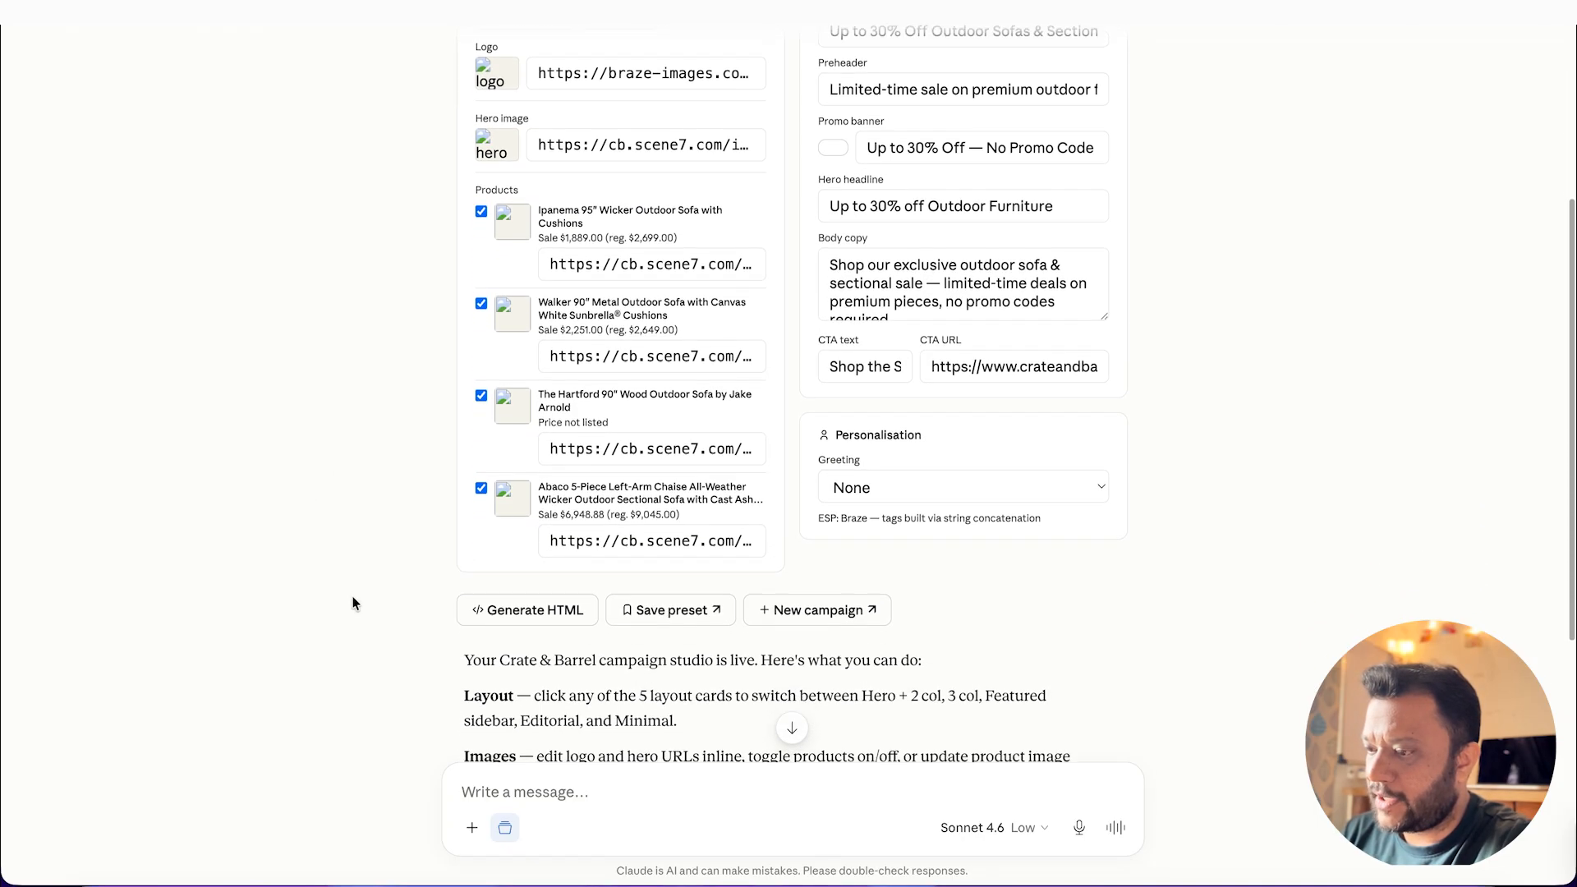
{"action": "left_click", "coordinate": [584, 584]}
{"action": "scroll", "coordinate": [616, 550], "scroll_direction": "down", "scroll_amount": 3}
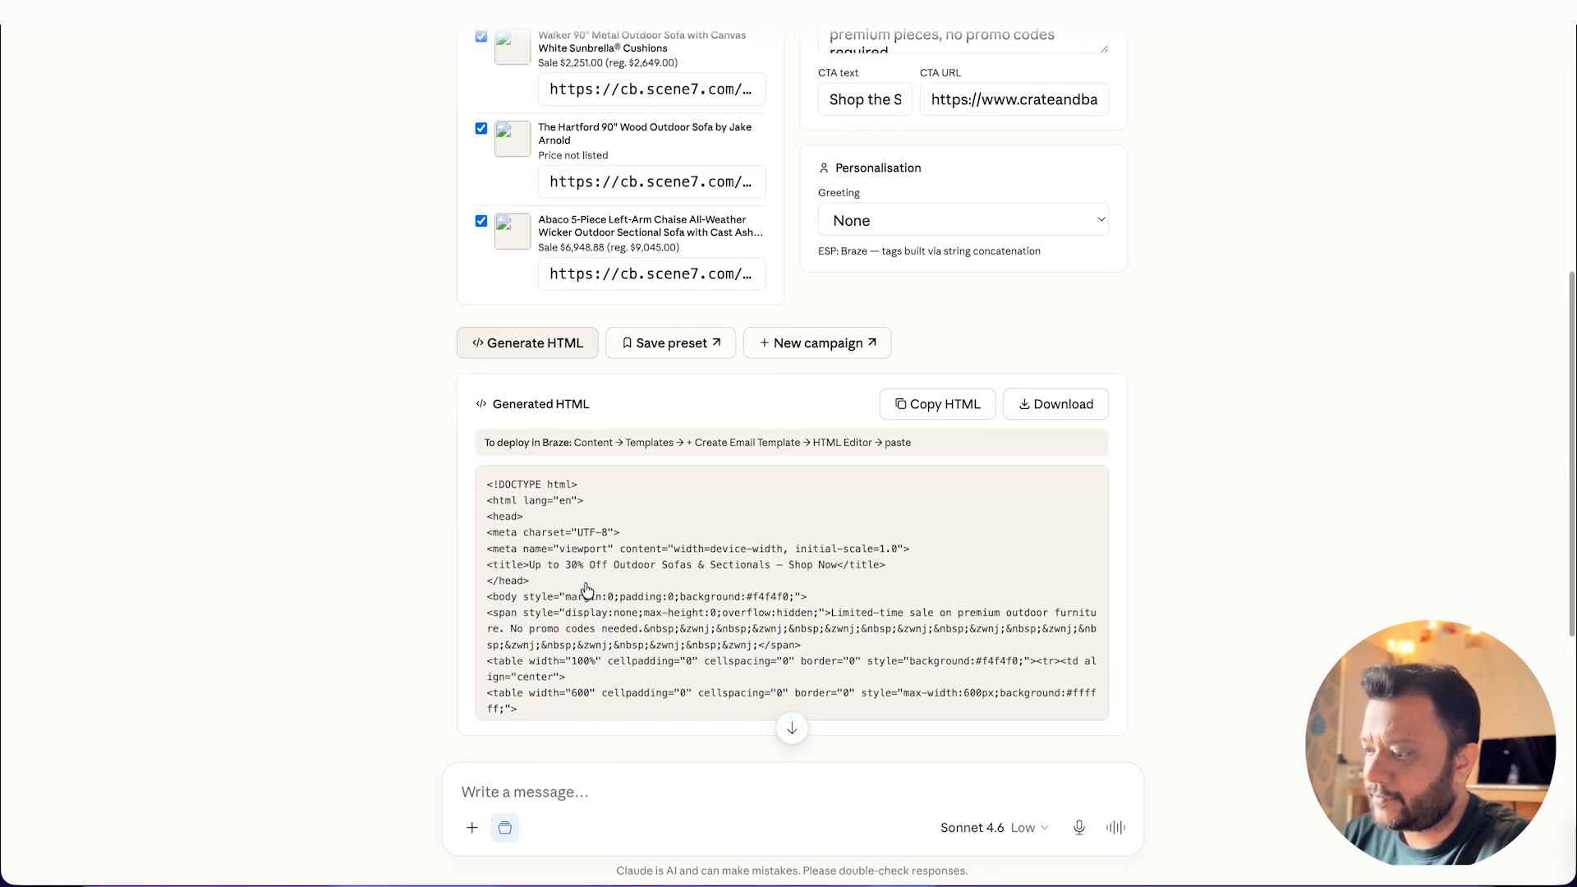
{"action": "left_click", "coordinate": [937, 394]}
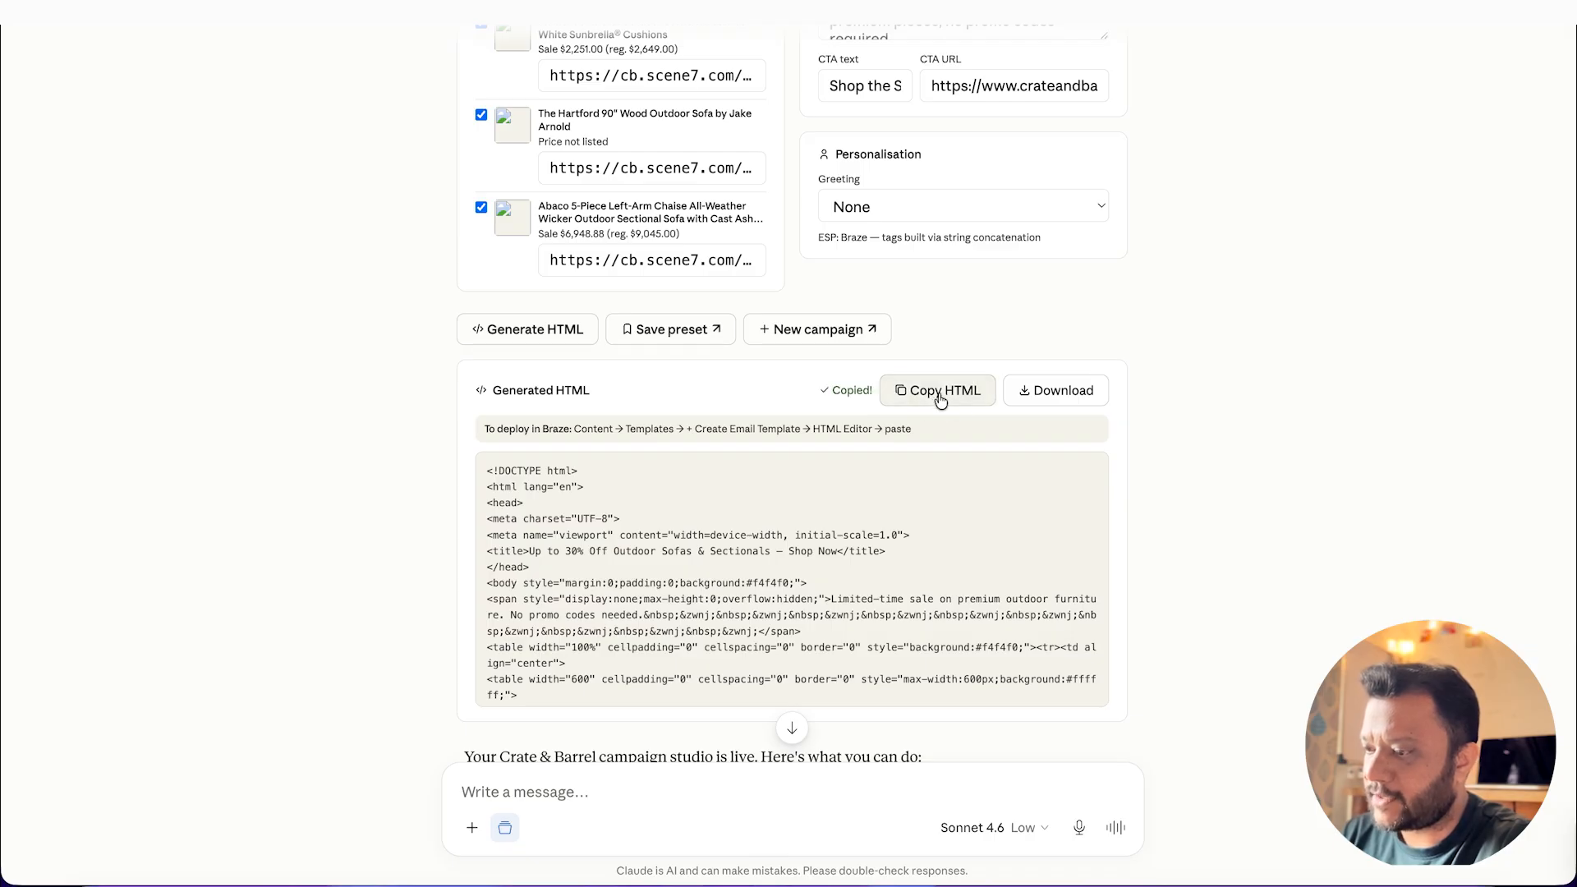
Step: Switch to Braze, create a new email template in the HTML editor and paste the copied campaign code into it
{"action": "key", "text": "super+Tab"}
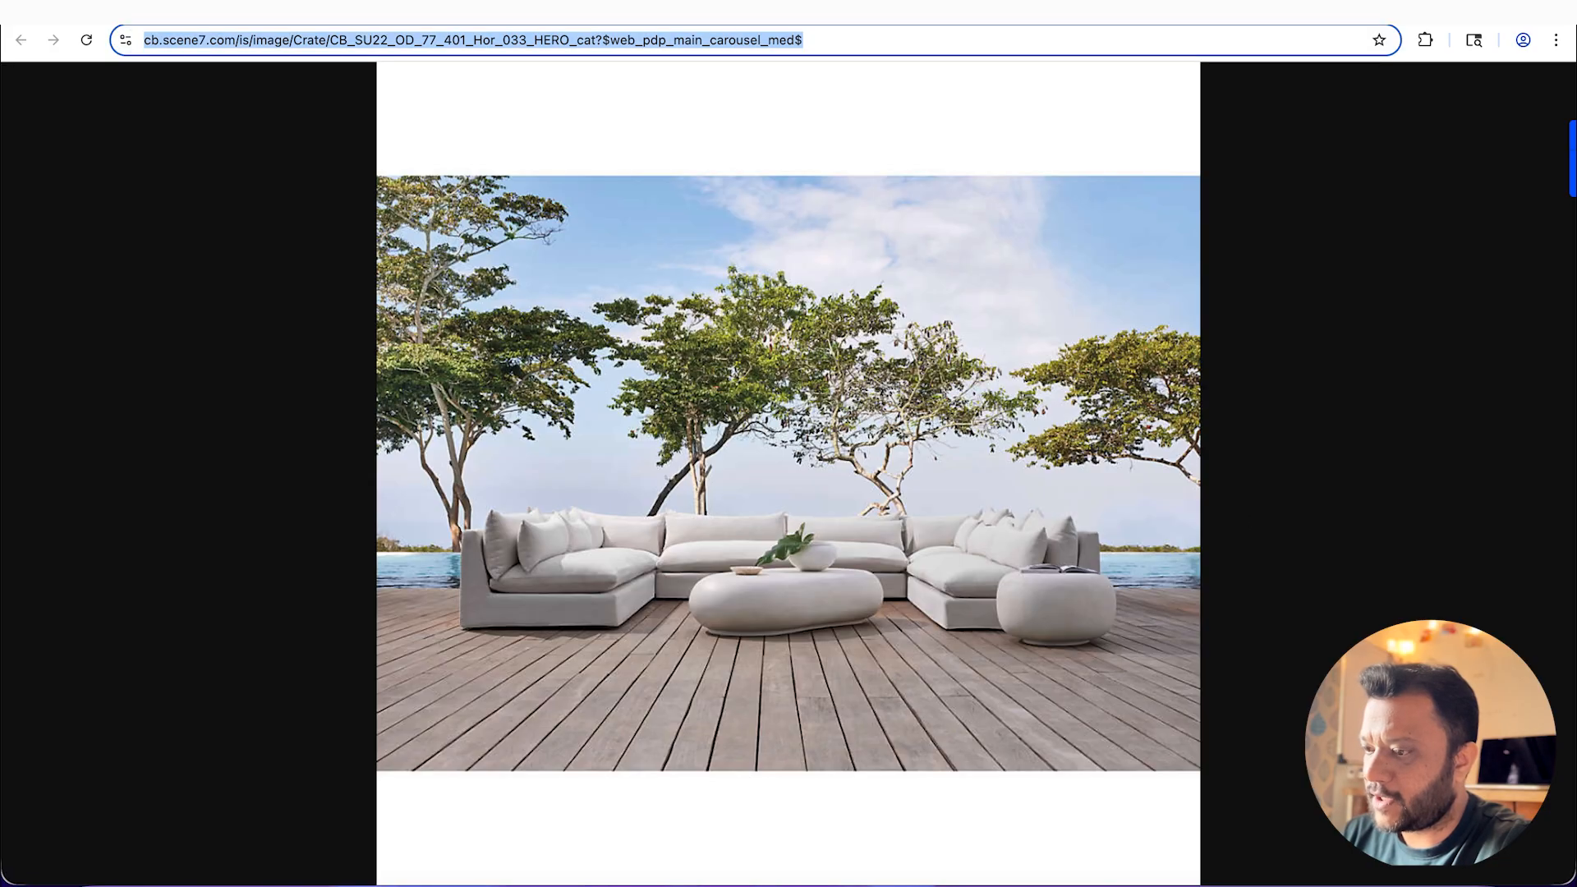
{"action": "key", "text": "ctrl+Tab"}
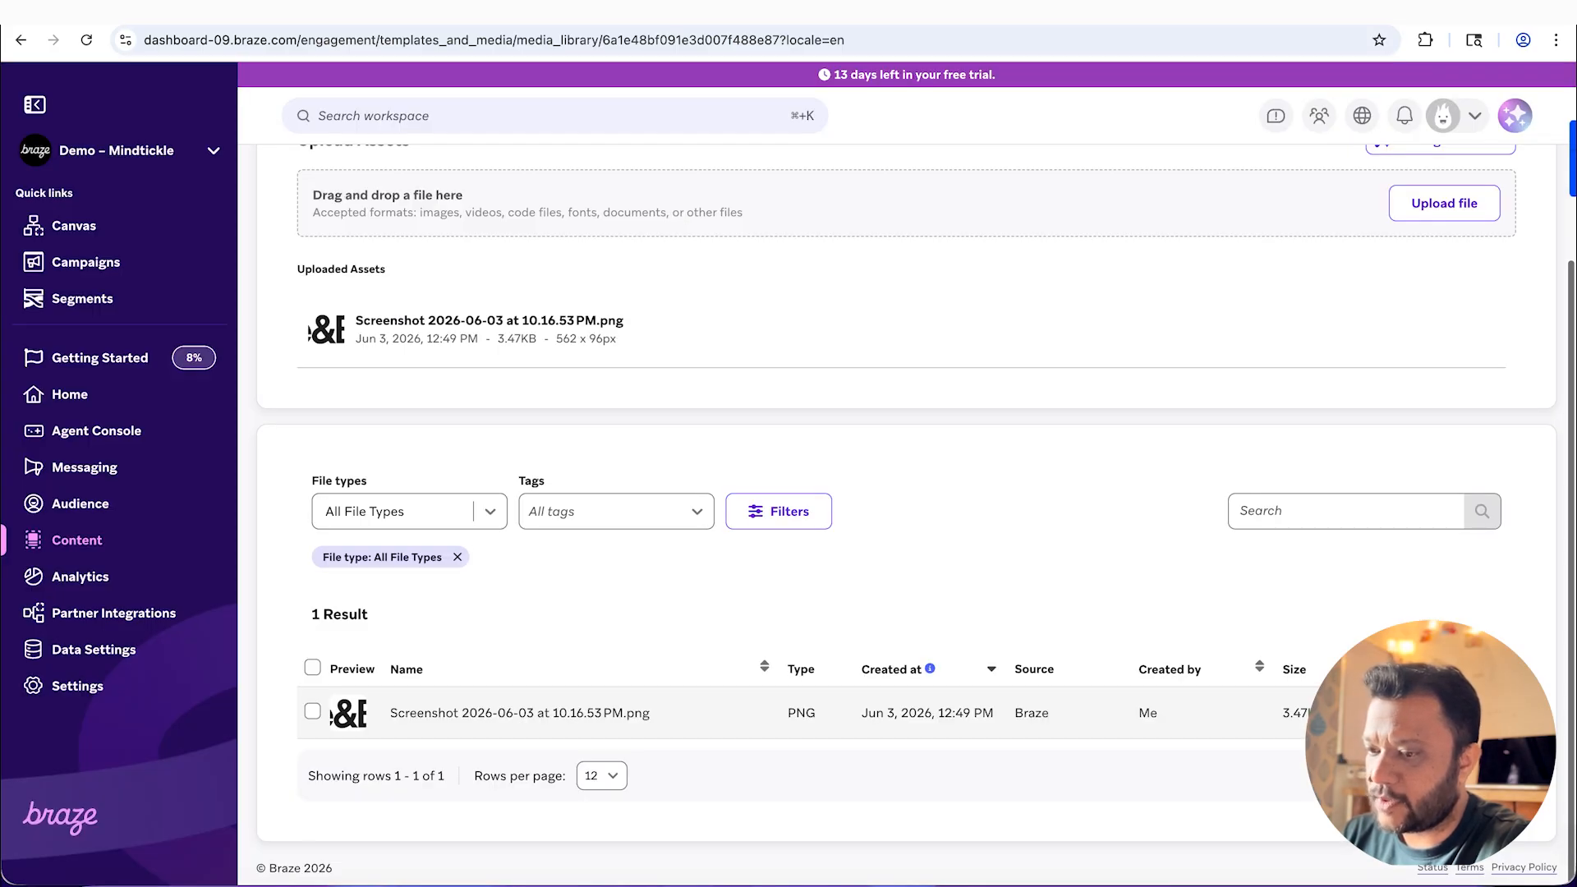
{"action": "left_click", "coordinate": [82, 549]}
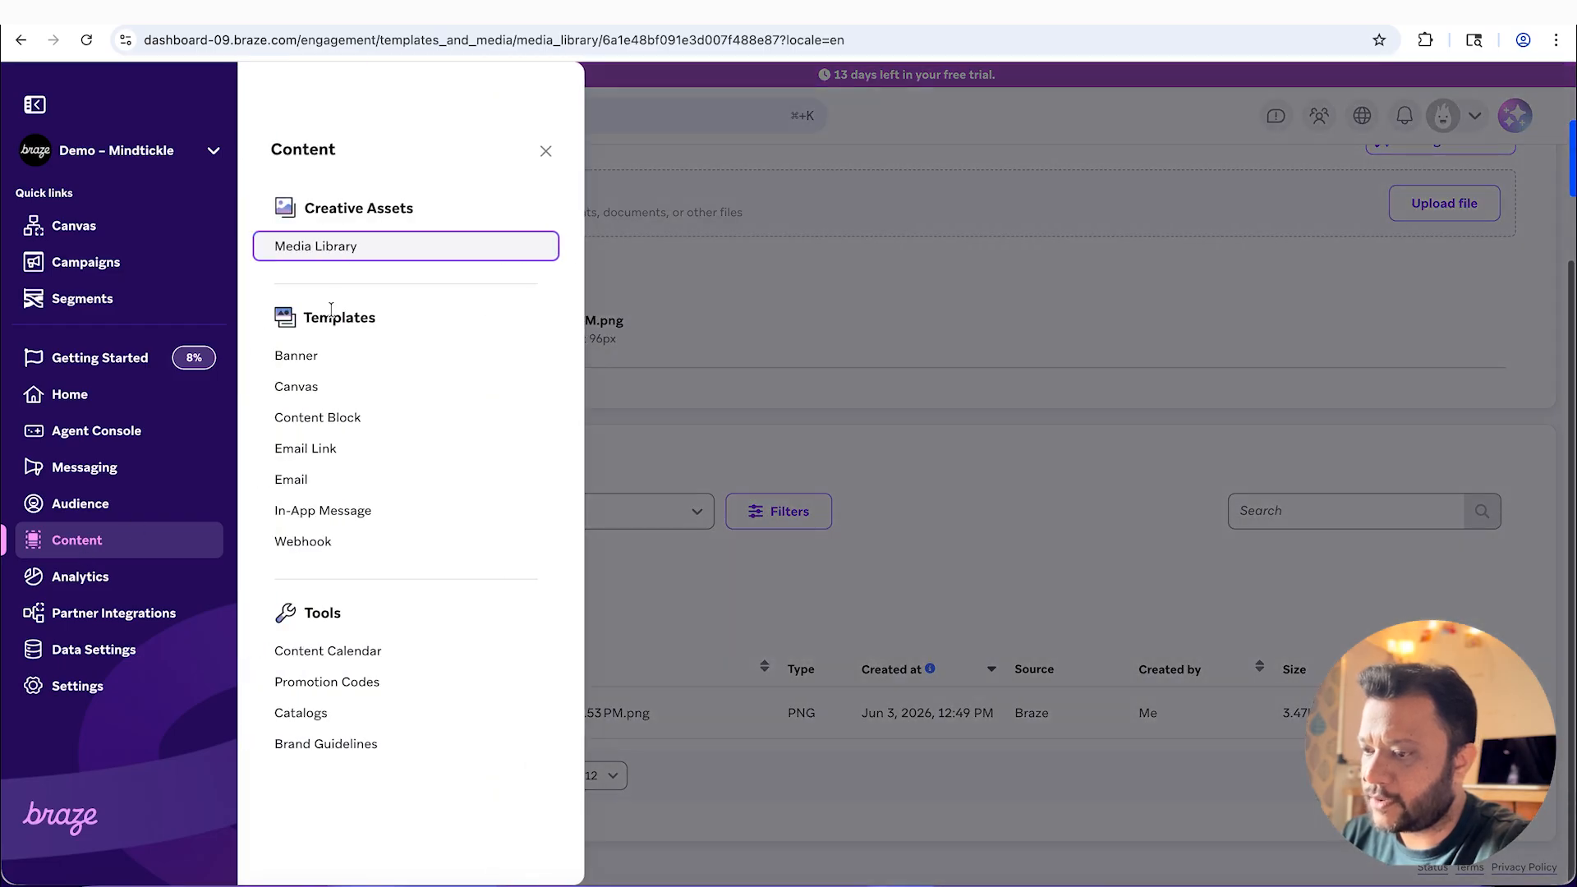
{"action": "left_click", "coordinate": [317, 482]}
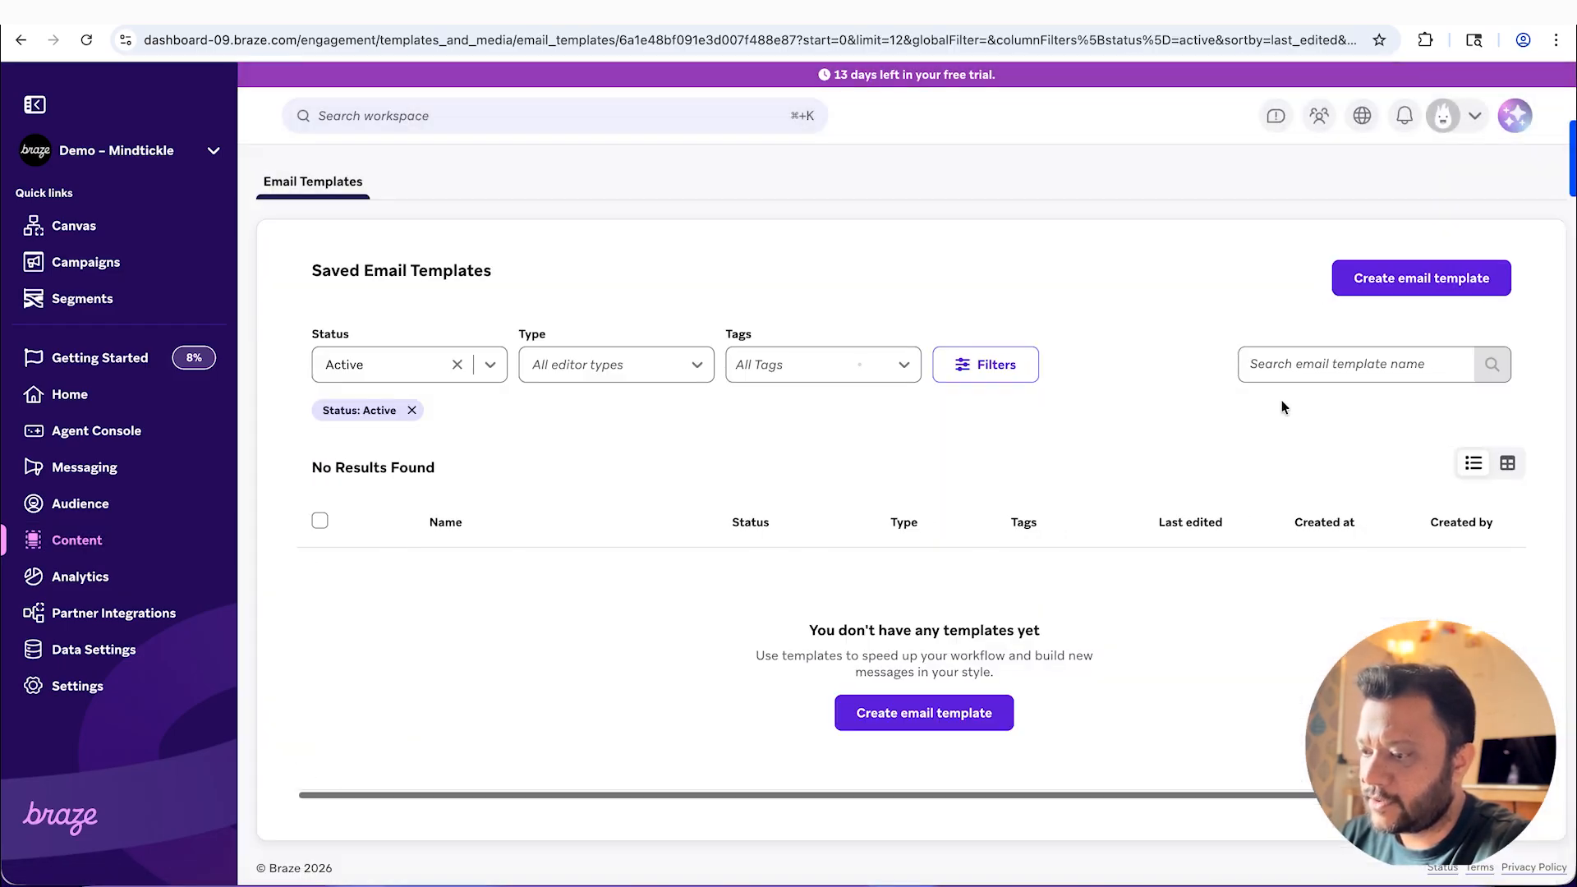
{"action": "left_click", "coordinate": [923, 761]}
{"action": "scroll", "coordinate": [850, 536], "scroll_direction": "down", "scroll_amount": 2}
{"action": "left_click", "coordinate": [885, 627]}
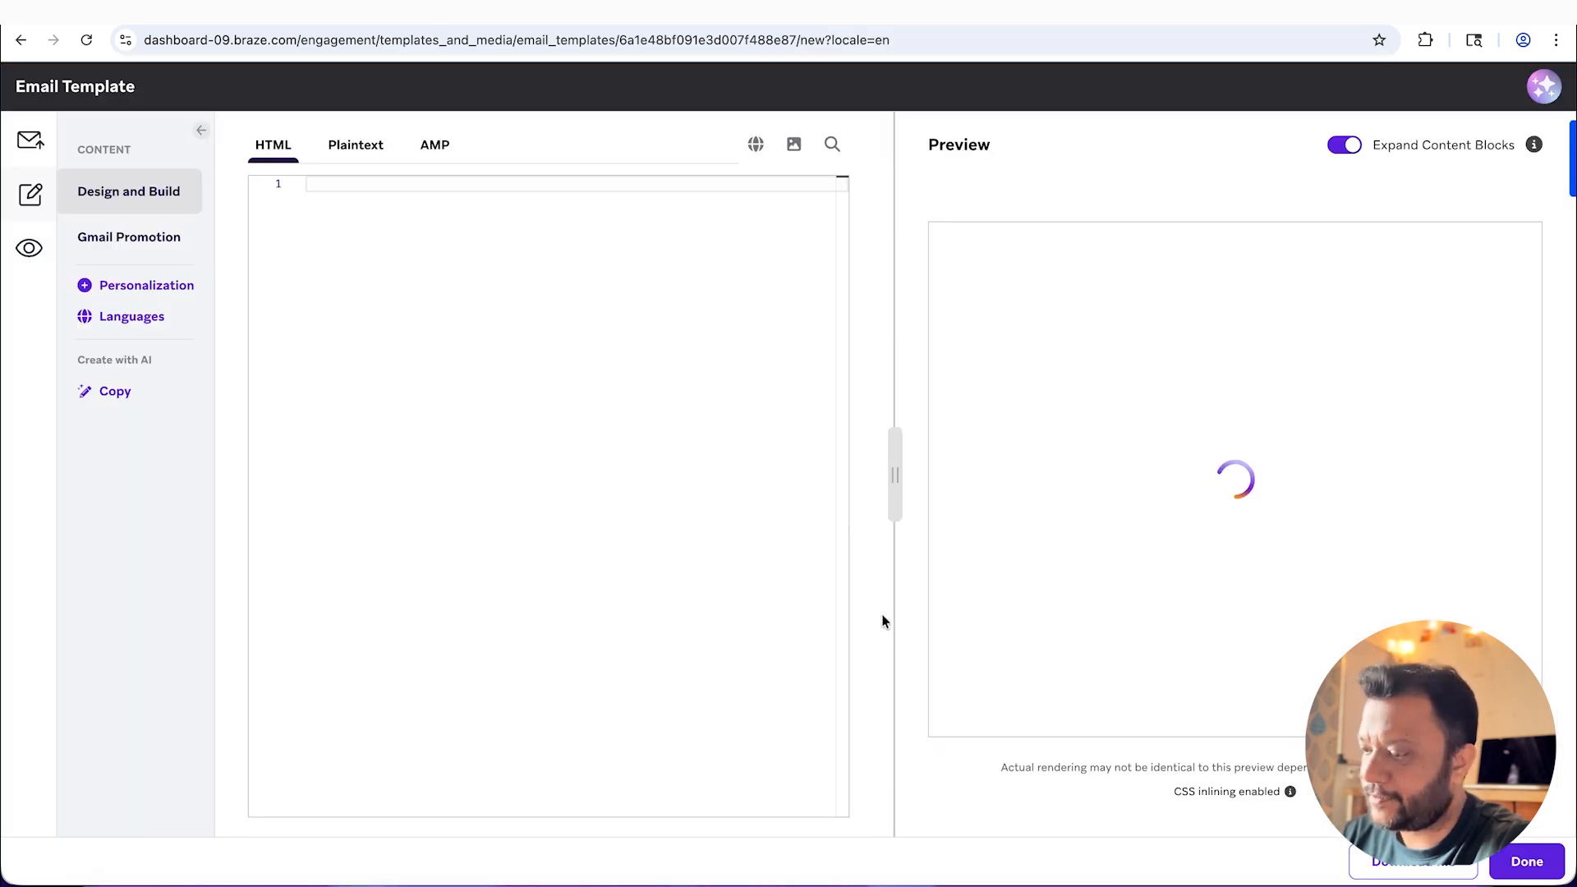
{"action": "key", "text": "super+v"}
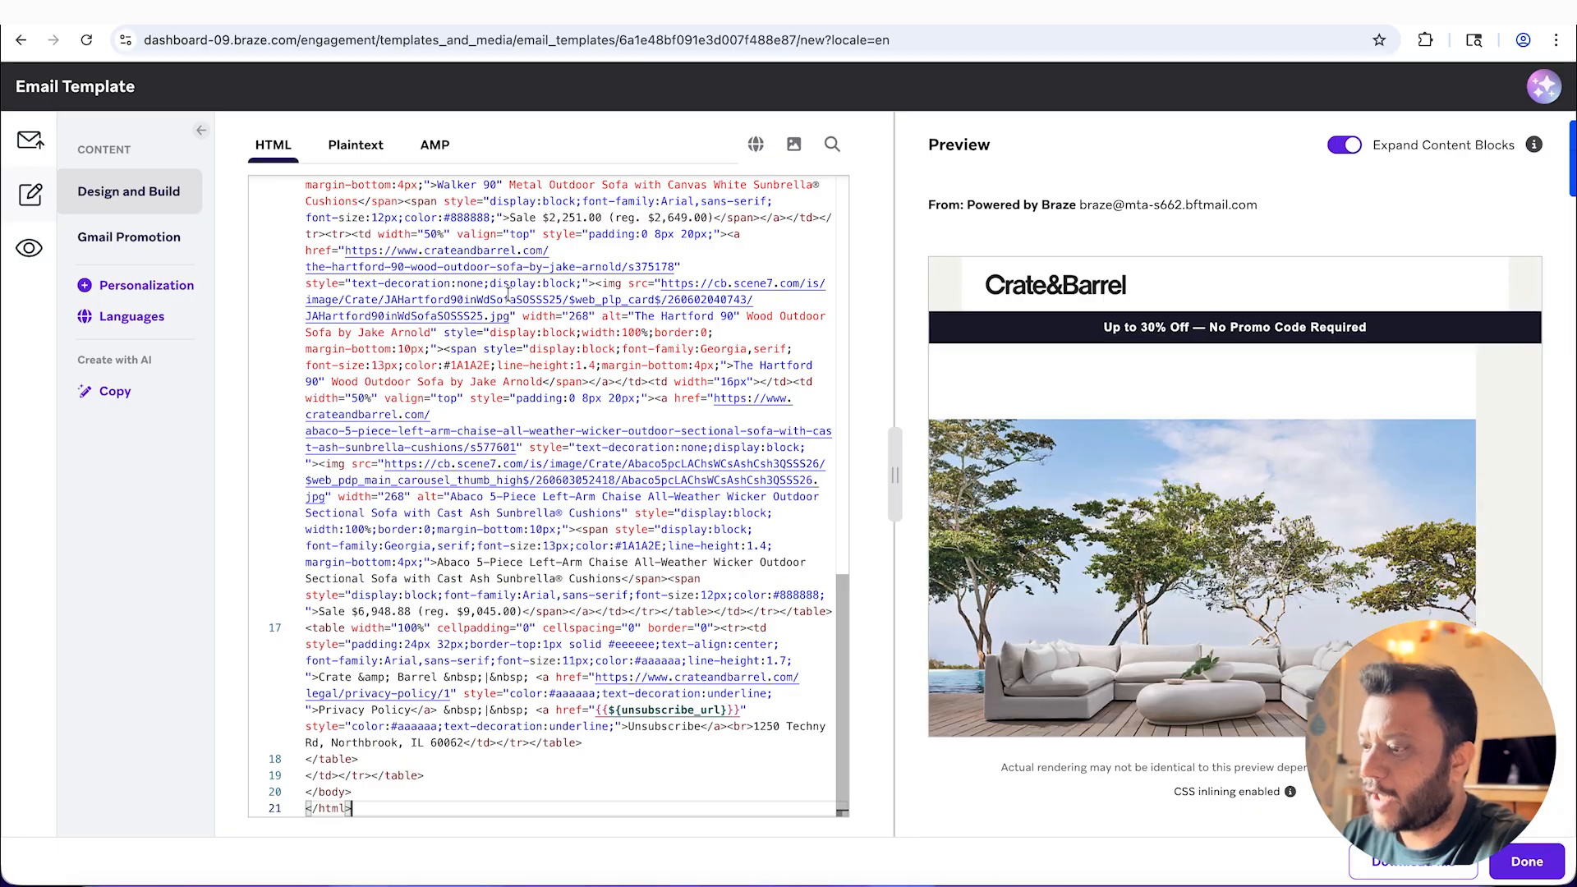
Step: Review the email preview from the logo down to the footer, and examine the beginning of the pasted HTML
{"action": "scroll", "coordinate": [1260, 575], "scroll_direction": "down", "scroll_amount": 2}
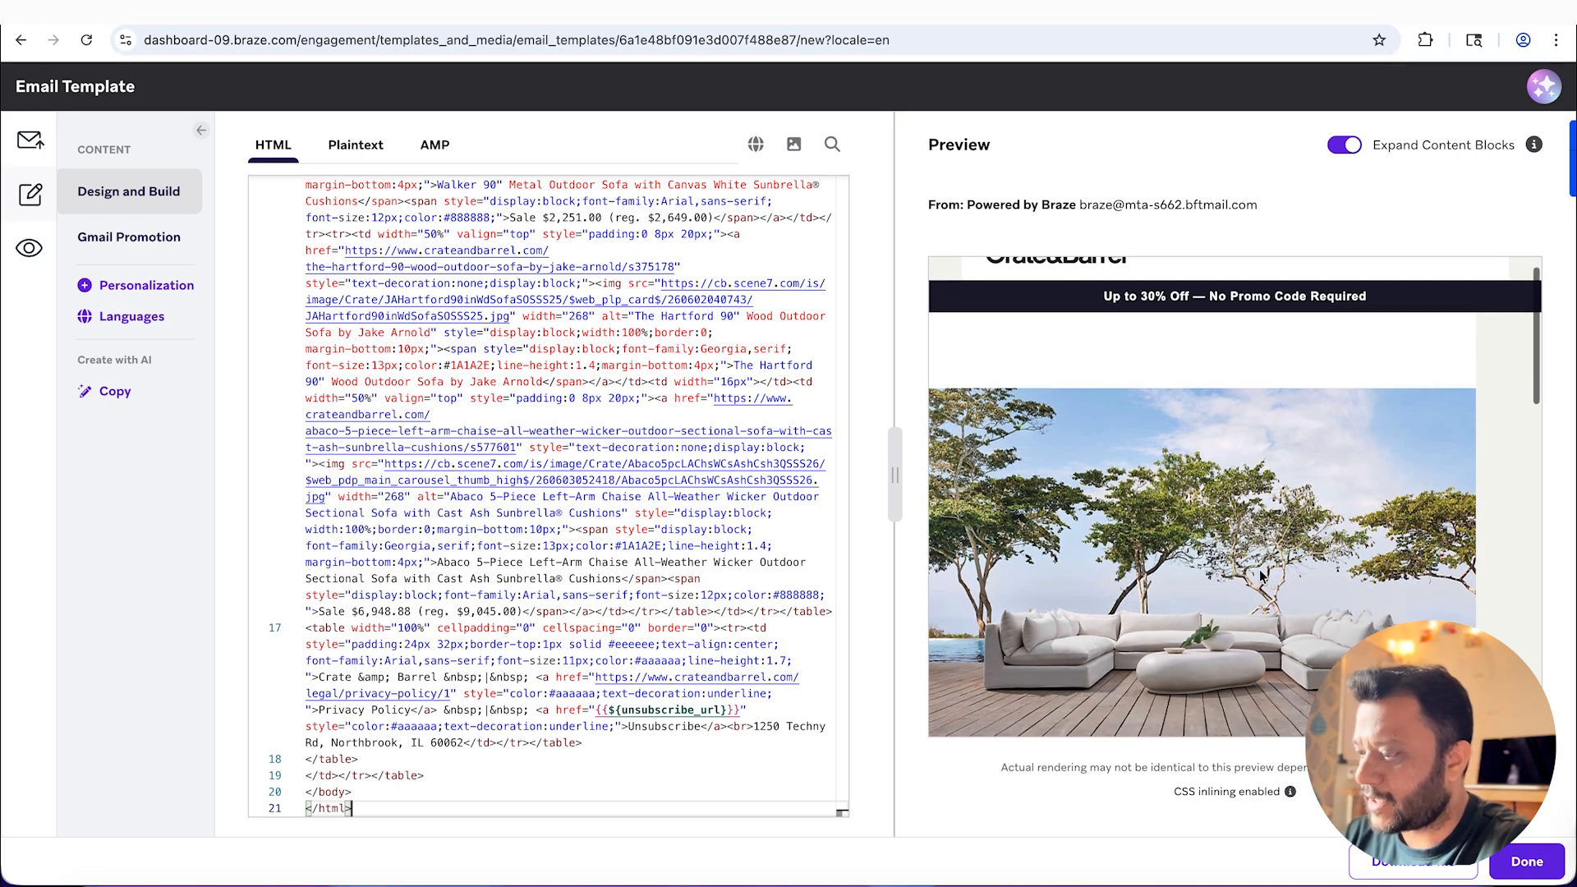
{"action": "scroll", "coordinate": [1260, 507], "scroll_direction": "down", "scroll_amount": 5}
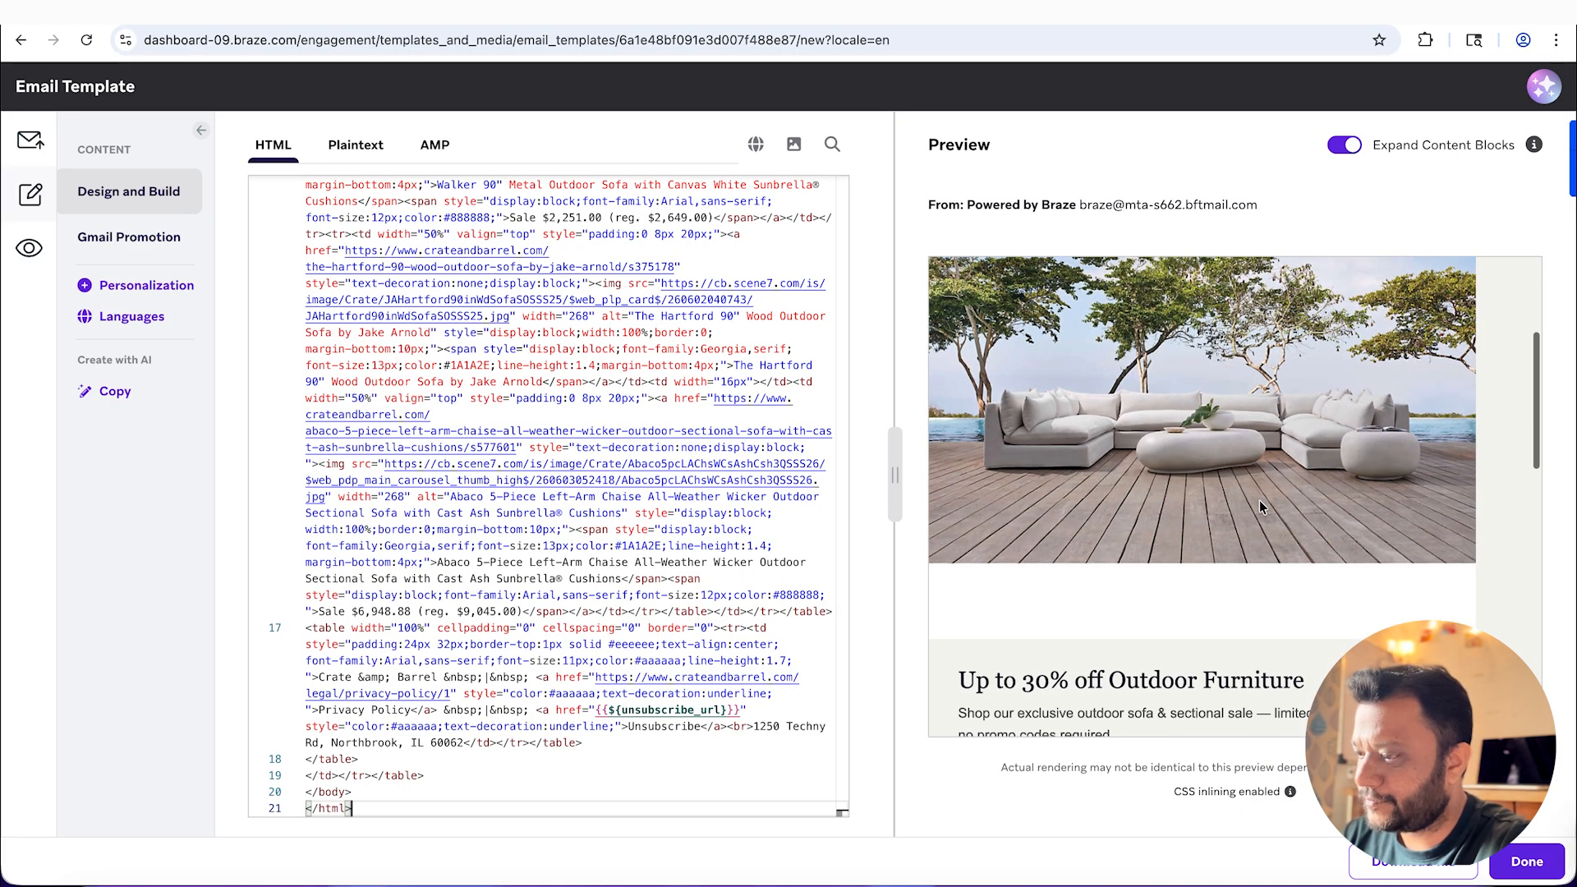
{"action": "scroll", "coordinate": [1215, 560], "scroll_direction": "down", "scroll_amount": 1}
{"action": "scroll", "coordinate": [1215, 566], "scroll_direction": "down", "scroll_amount": 3}
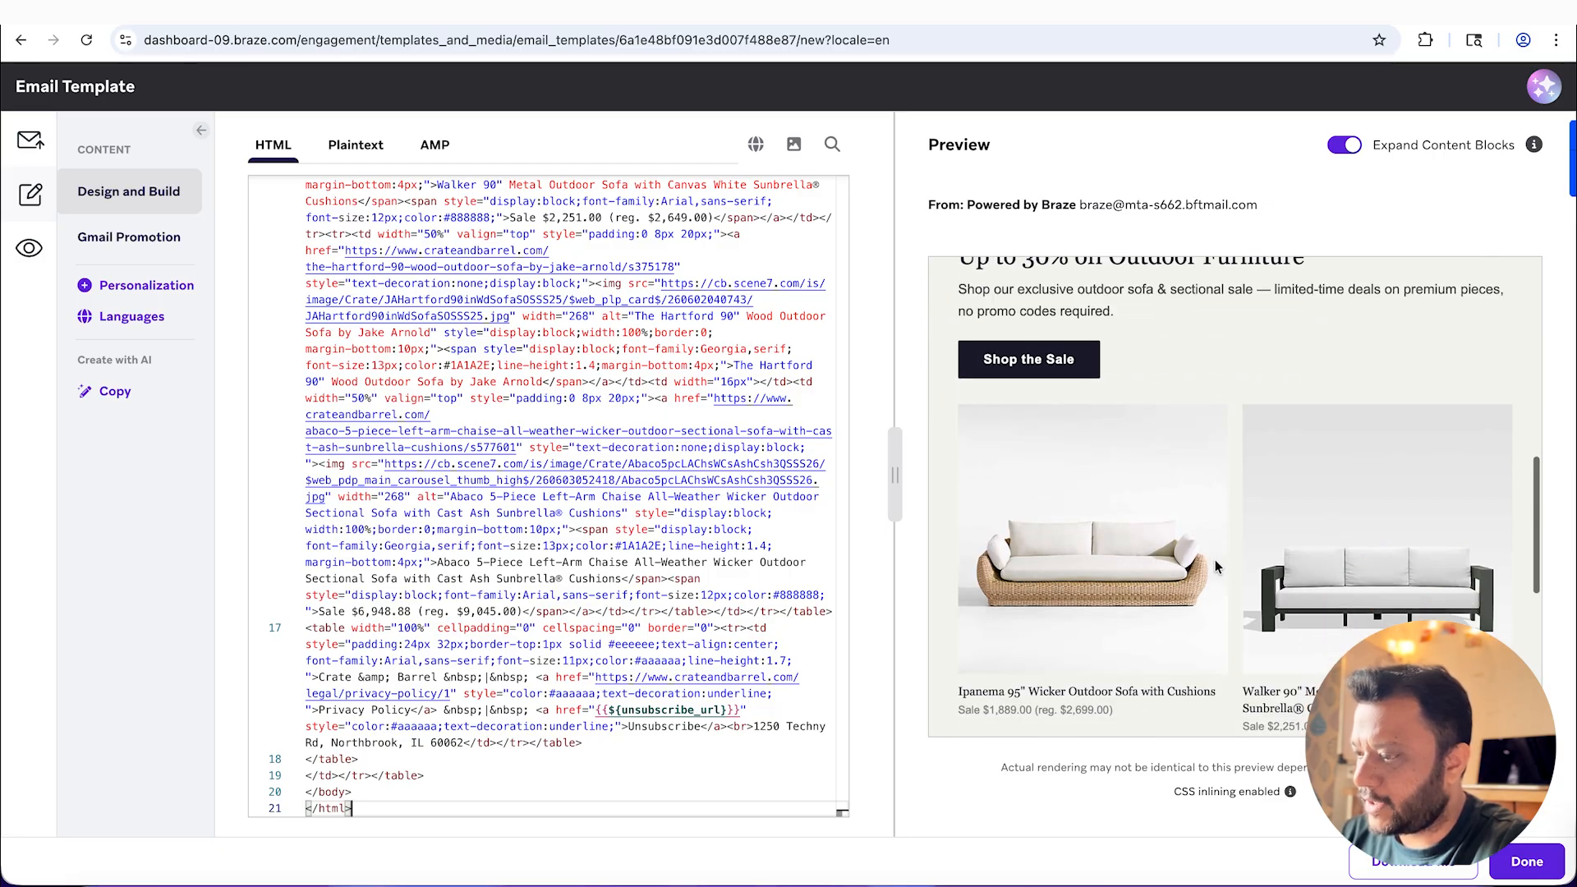
{"action": "scroll", "coordinate": [1256, 575], "scroll_direction": "down", "scroll_amount": 1}
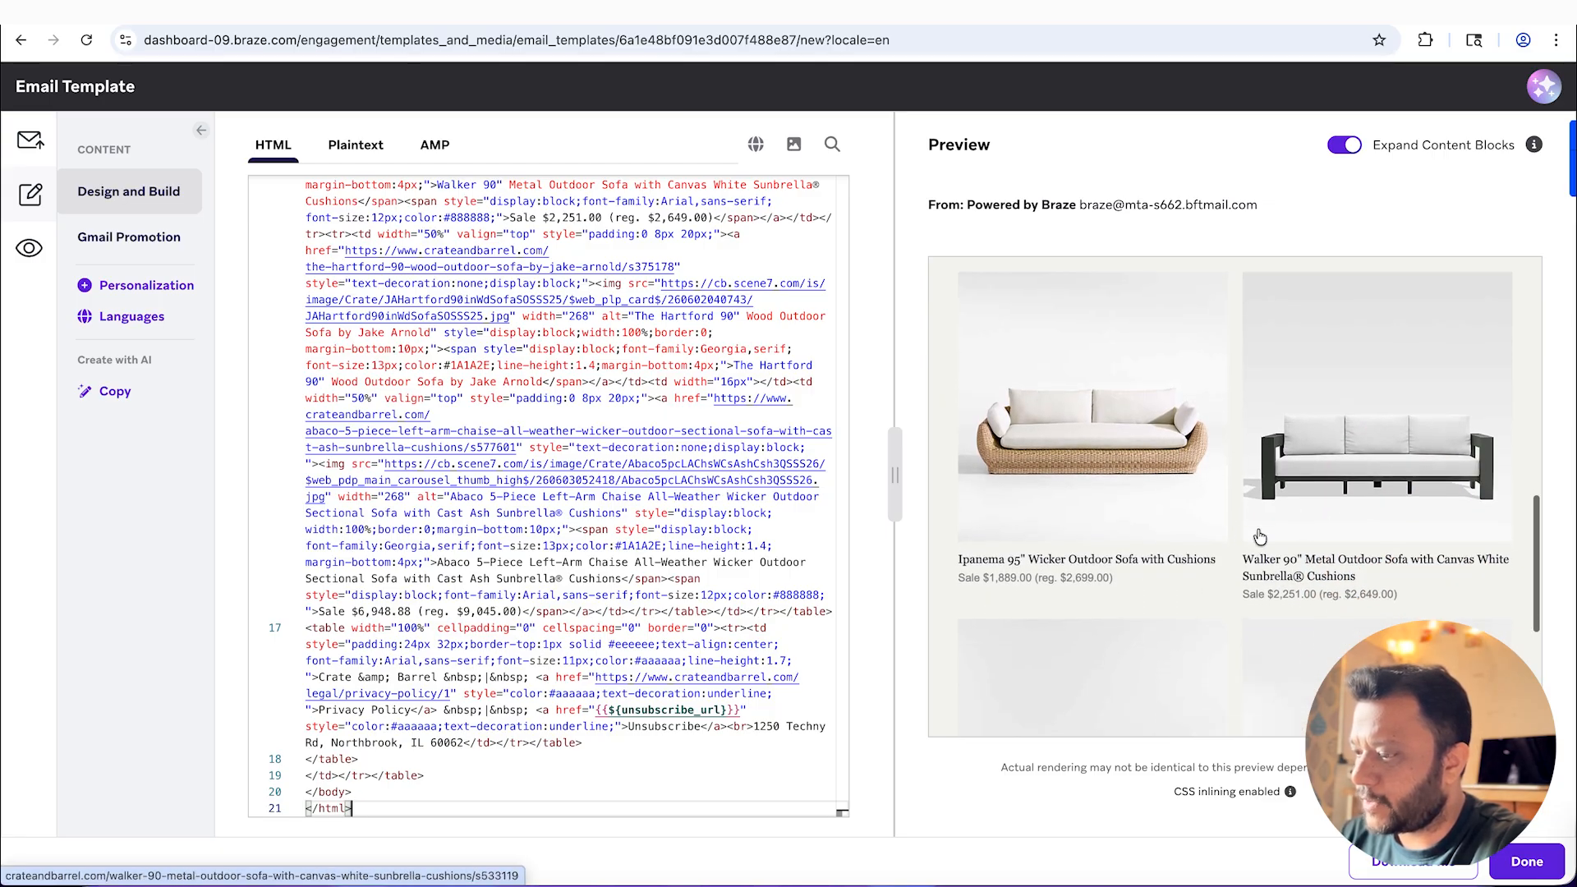
{"action": "scroll", "coordinate": [1260, 537], "scroll_direction": "down", "scroll_amount": 4}
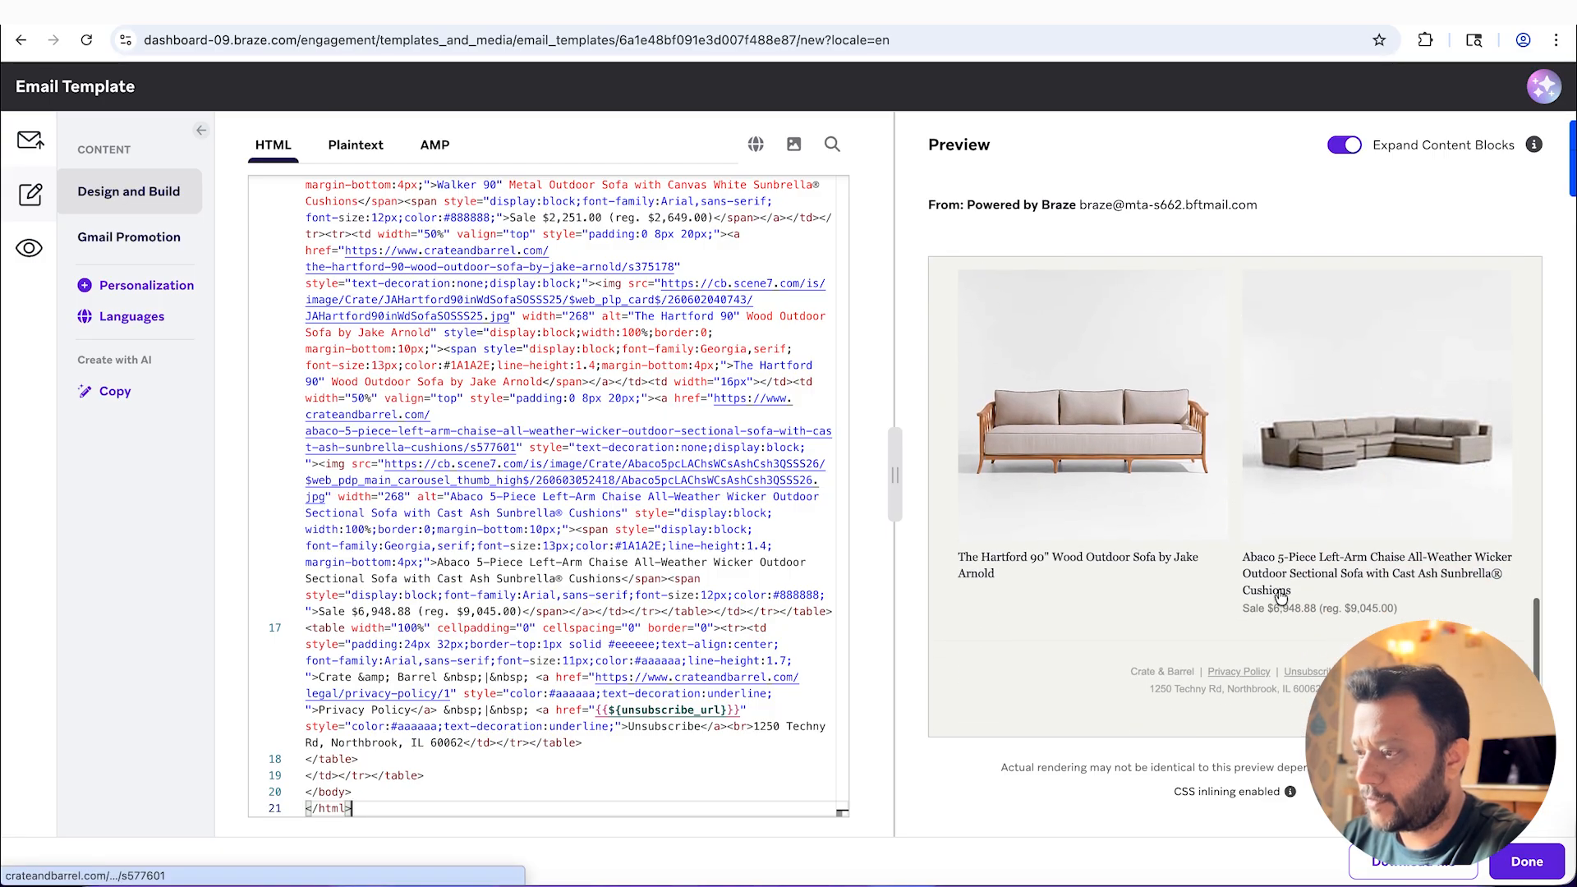
{"action": "scroll", "coordinate": [1280, 597], "scroll_direction": "up", "scroll_amount": 8}
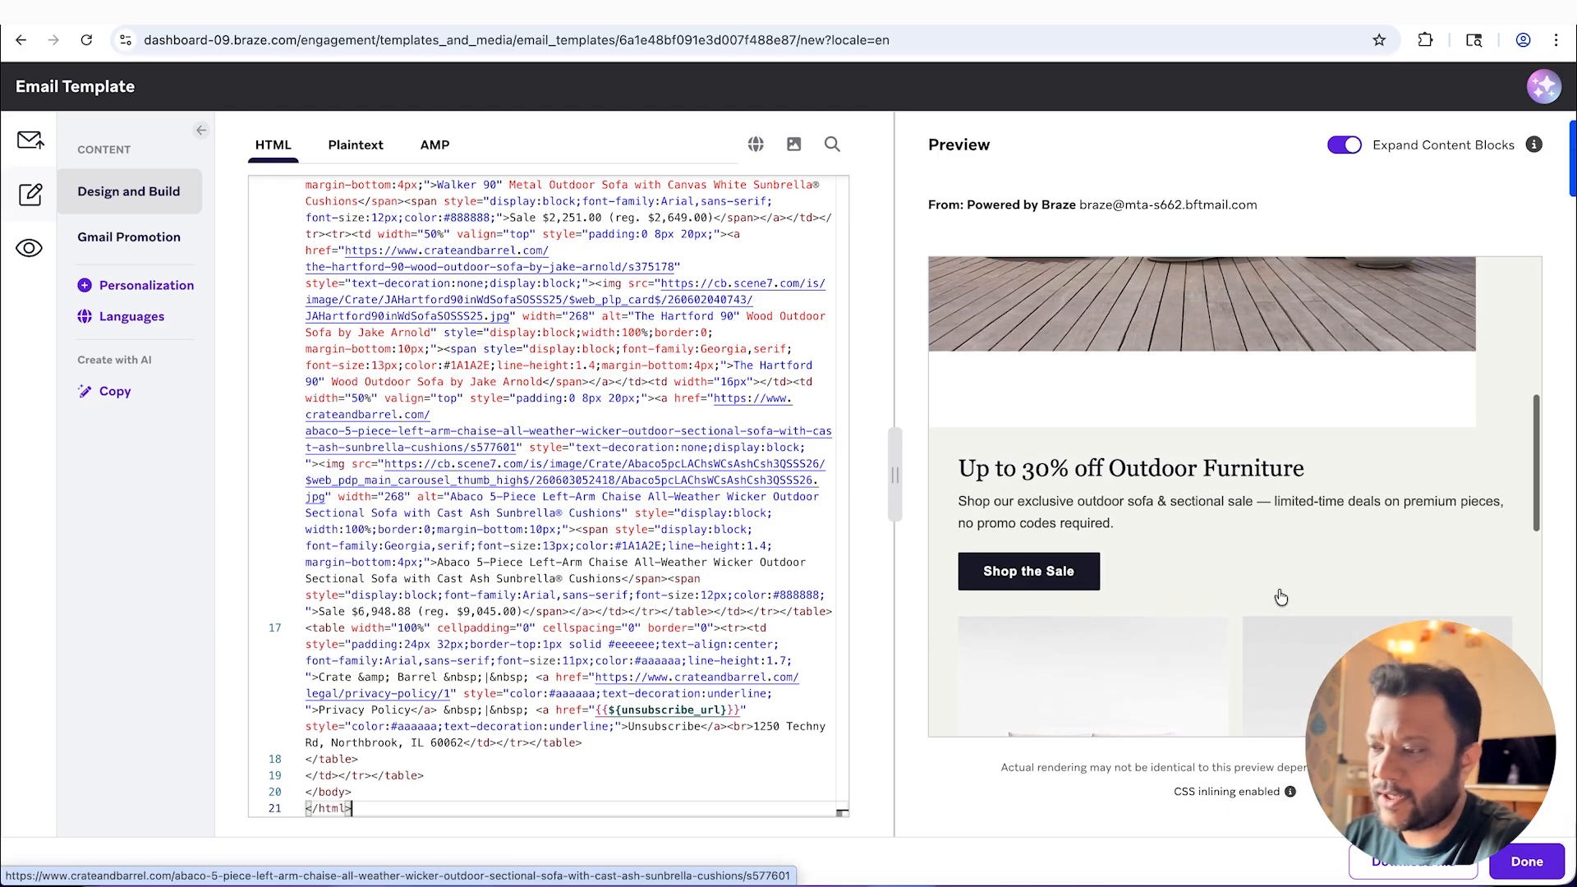
{"action": "scroll", "coordinate": [1280, 597], "scroll_direction": "up", "scroll_amount": 1}
{"action": "scroll", "coordinate": [1149, 566], "scroll_direction": "up", "scroll_amount": 6}
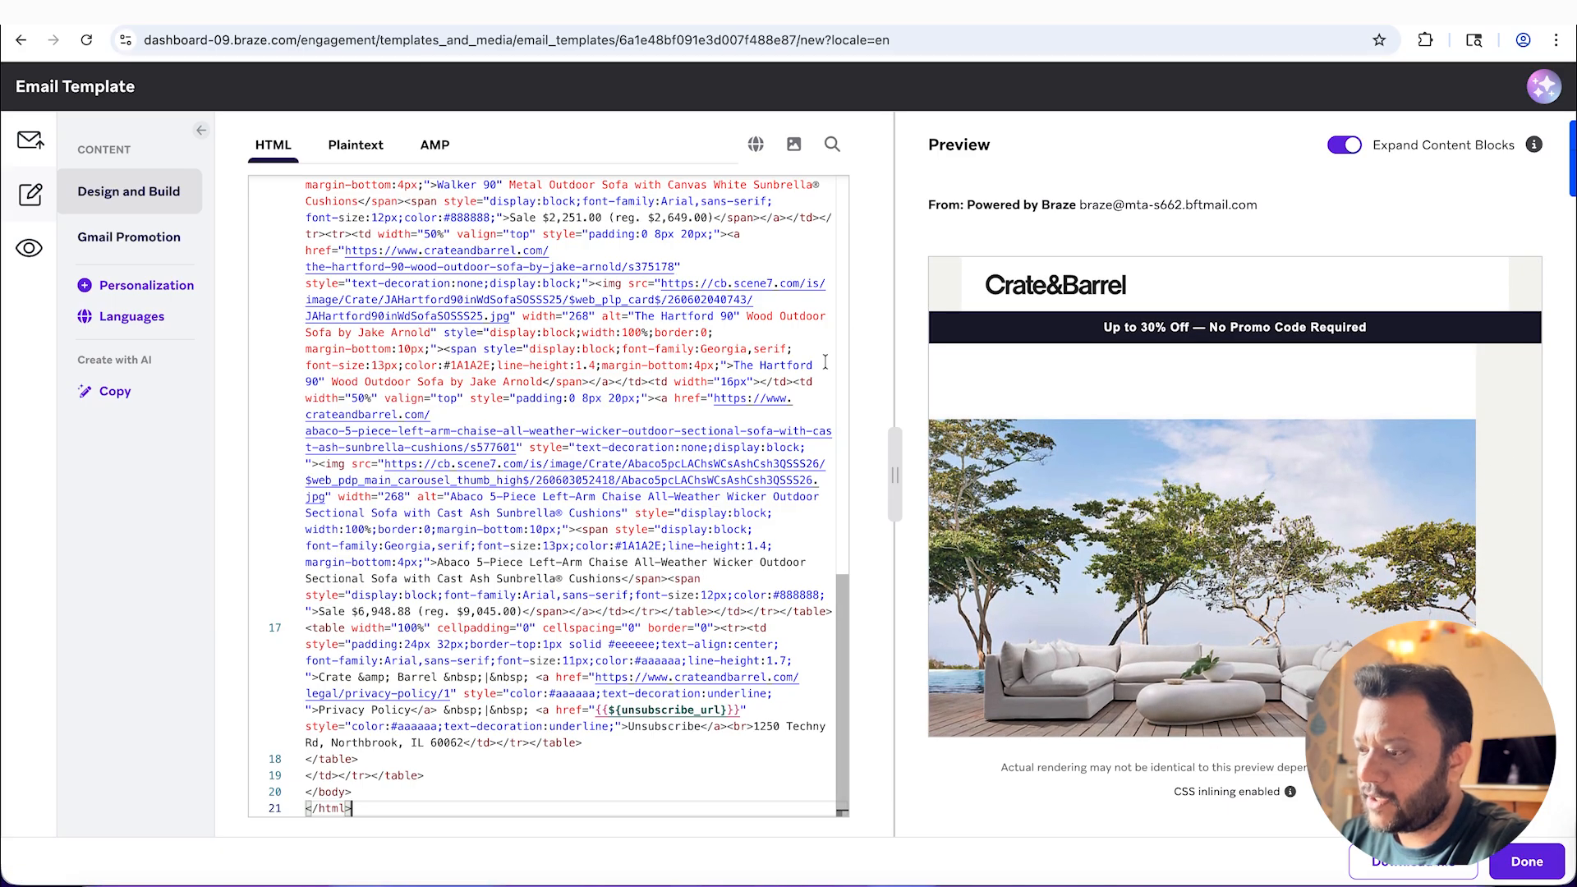
{"action": "scroll", "coordinate": [639, 352], "scroll_direction": "up", "scroll_amount": 15}
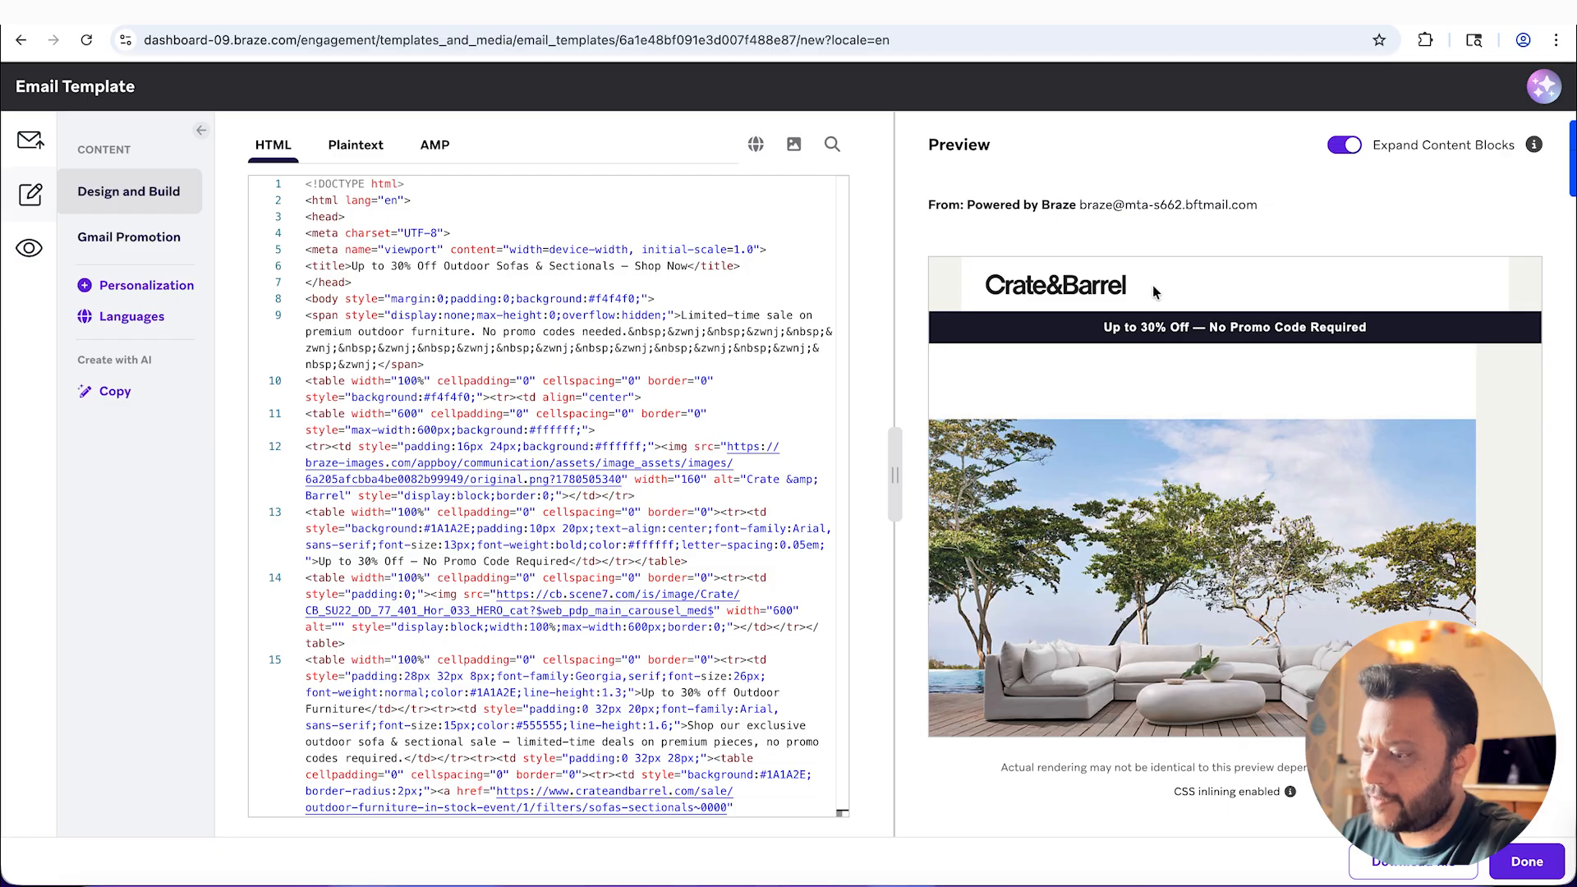
Step: Return to Claude and ask it to centre the logo, the hero image and all text in the email
{"action": "left_click", "coordinate": [986, 885]}
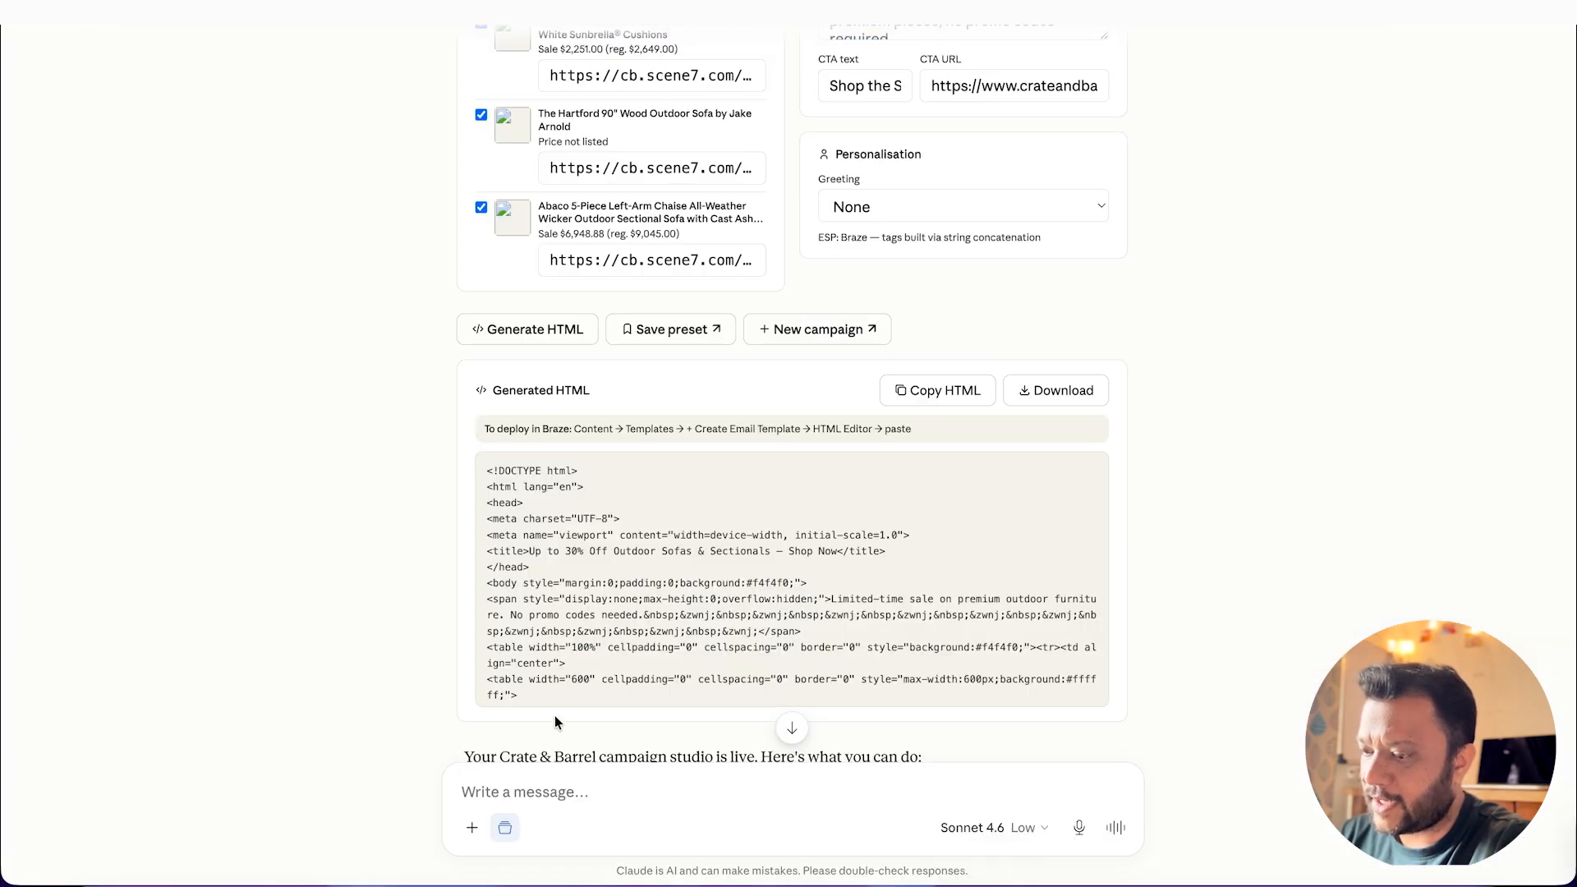
{"action": "left_click", "coordinate": [524, 794]}
{"action": "type", "text": "all text"}
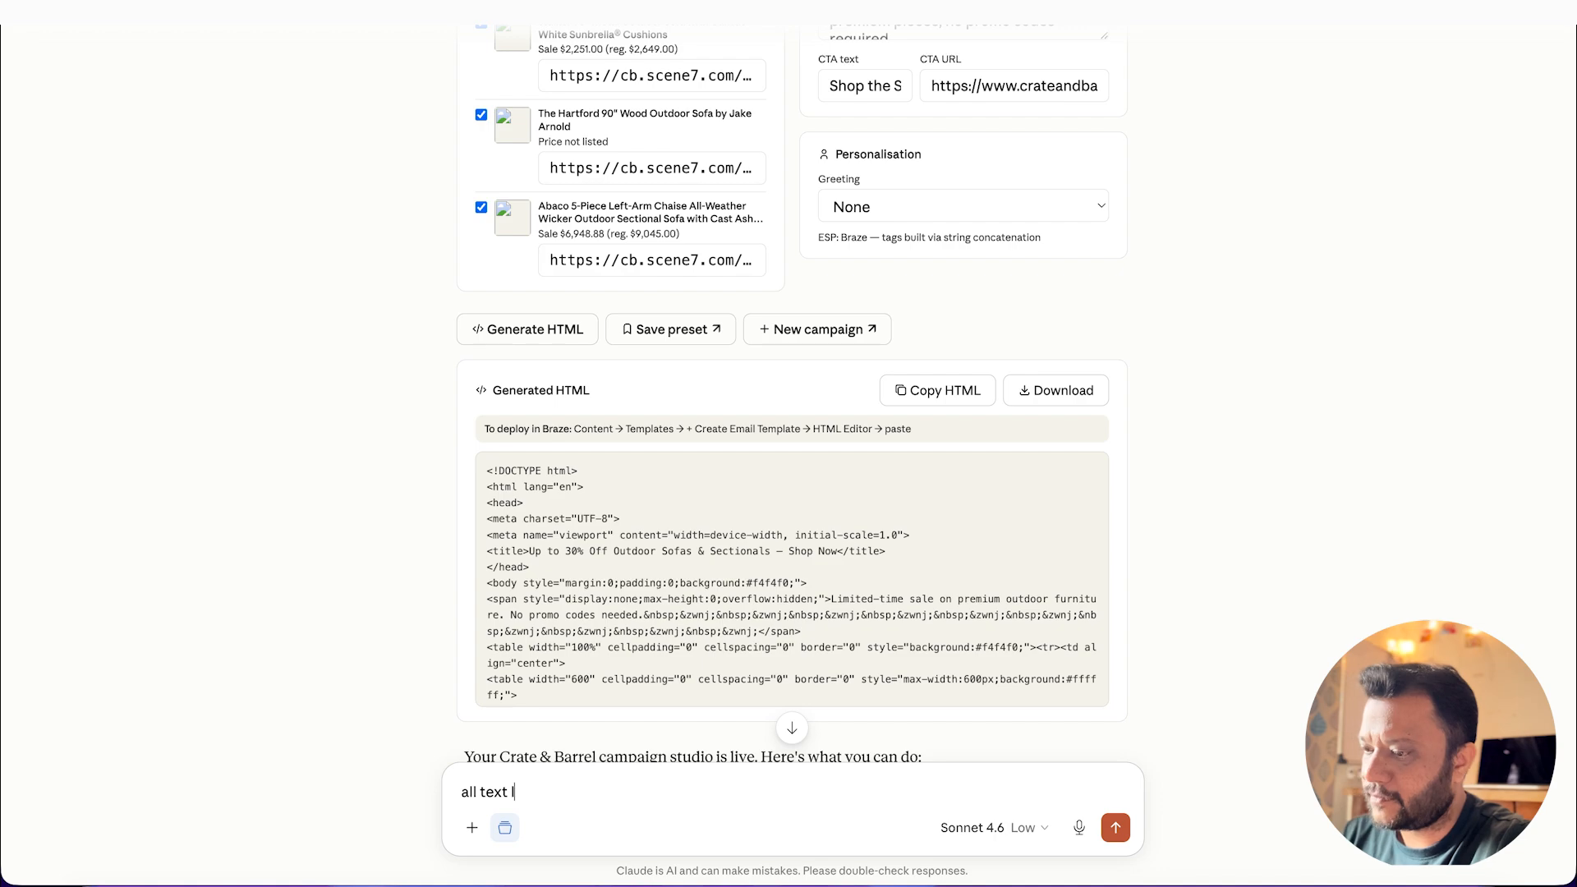
{"action": "left_click", "coordinate": [1116, 828]}
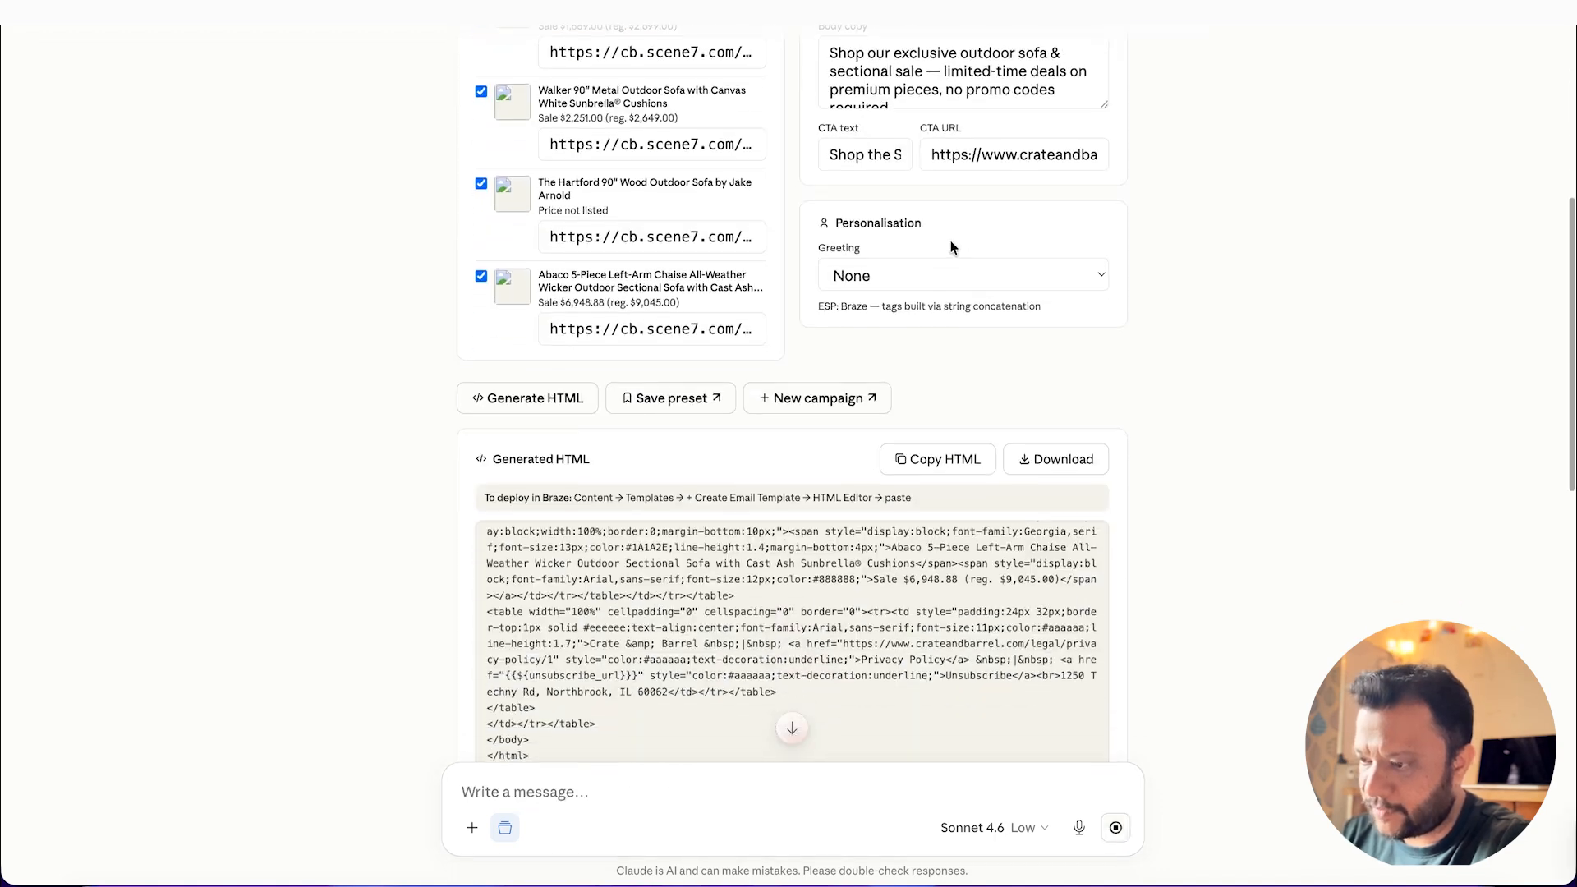
{"action": "scroll", "coordinate": [953, 248], "scroll_direction": "down", "scroll_amount": 1}
{"action": "scroll", "coordinate": [1170, 480], "scroll_direction": "down", "scroll_amount": 3}
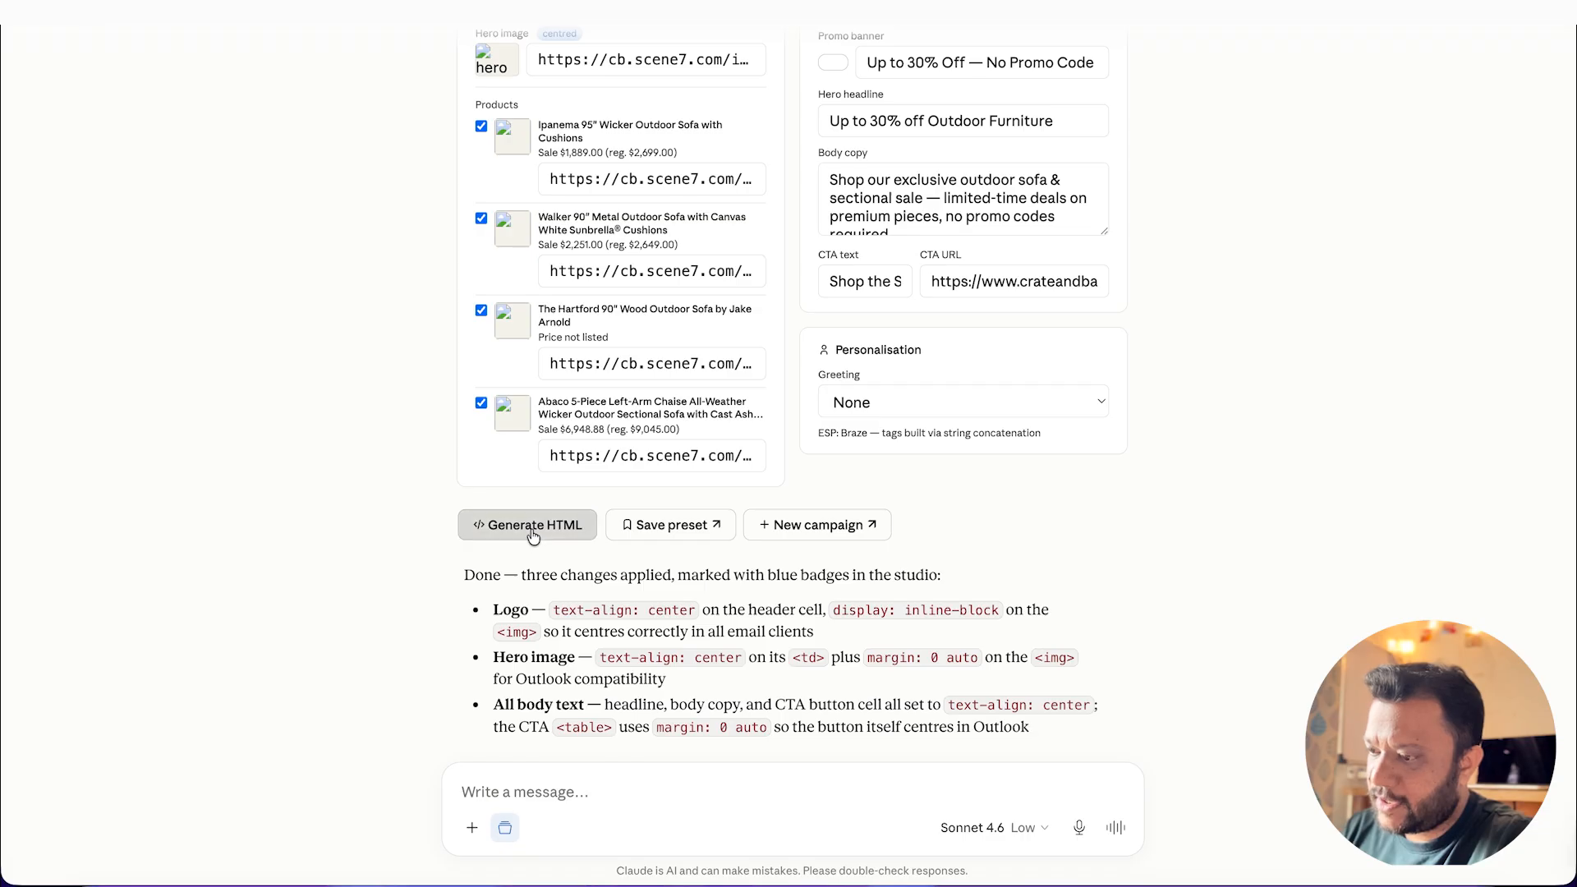
Step: Generate and copy the revised HTML in the studio, and replace all the code in the Braze template with it
{"action": "left_click", "coordinate": [532, 536]}
{"action": "left_click", "coordinate": [959, 399]}
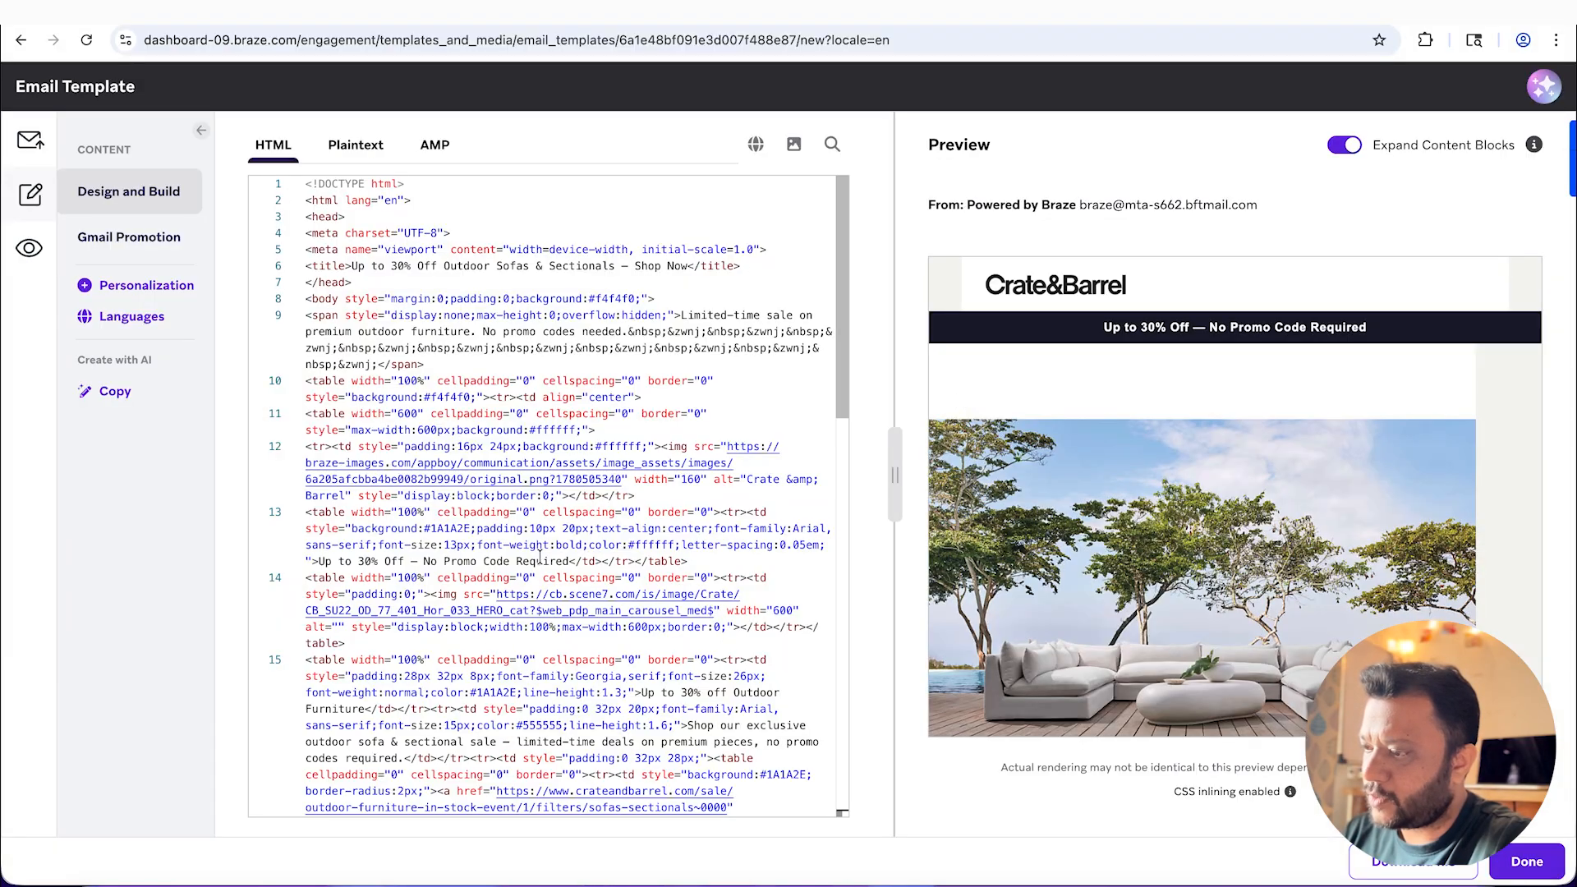
{"action": "key", "text": "ctrl+a"}
{"action": "key", "text": "ctrl+v"}
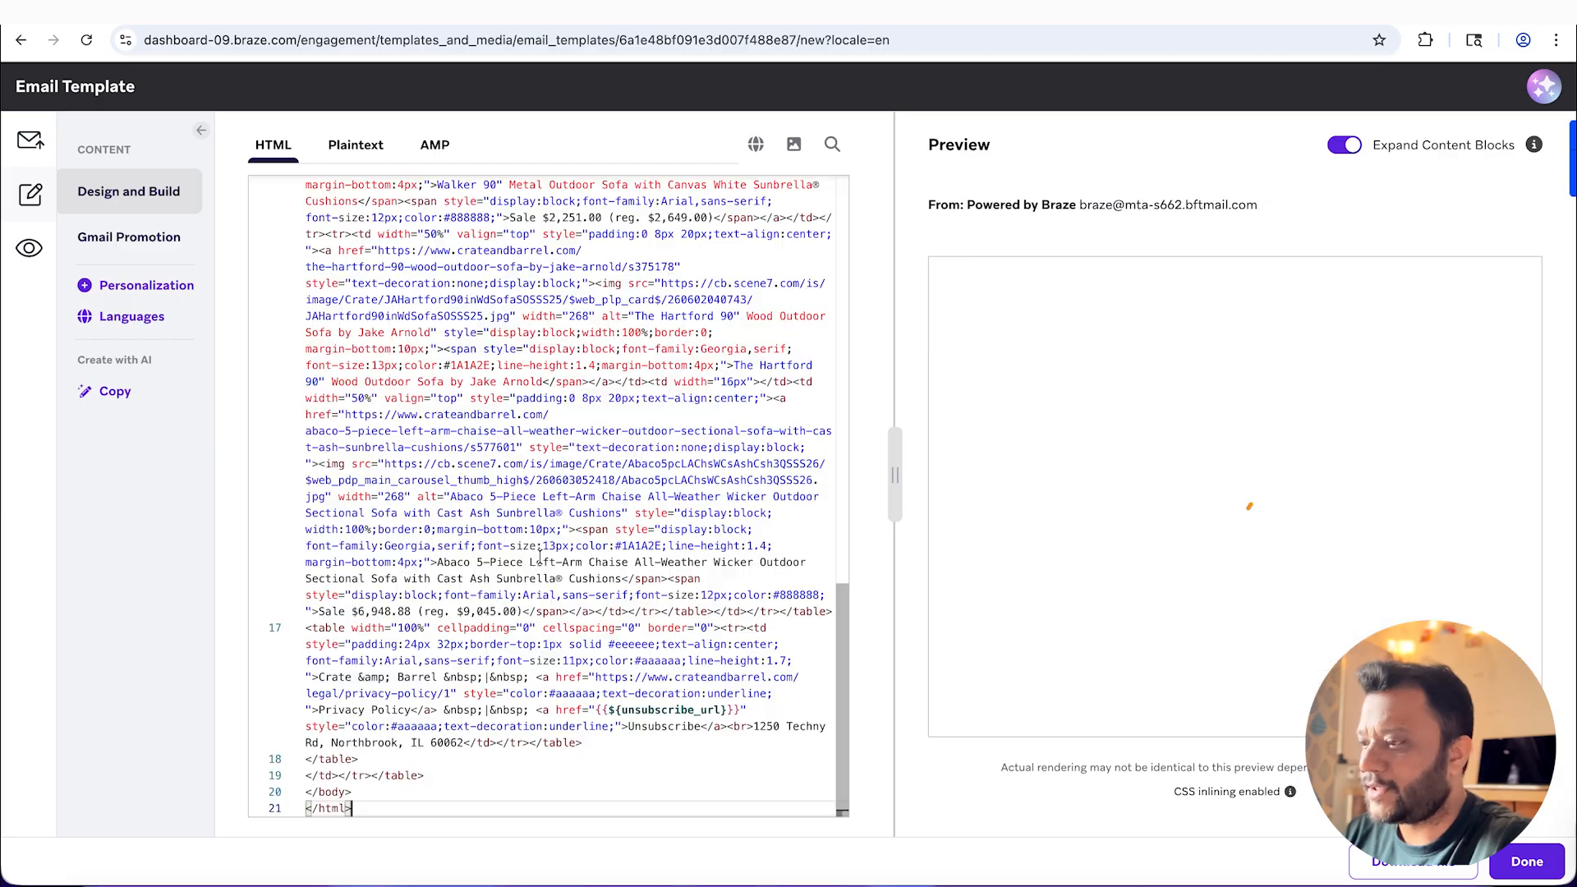
Step: Check the centred layout in the preview down to the product grid and finish editing the email body
{"action": "scroll", "coordinate": [1254, 360], "scroll_direction": "down", "scroll_amount": 5}
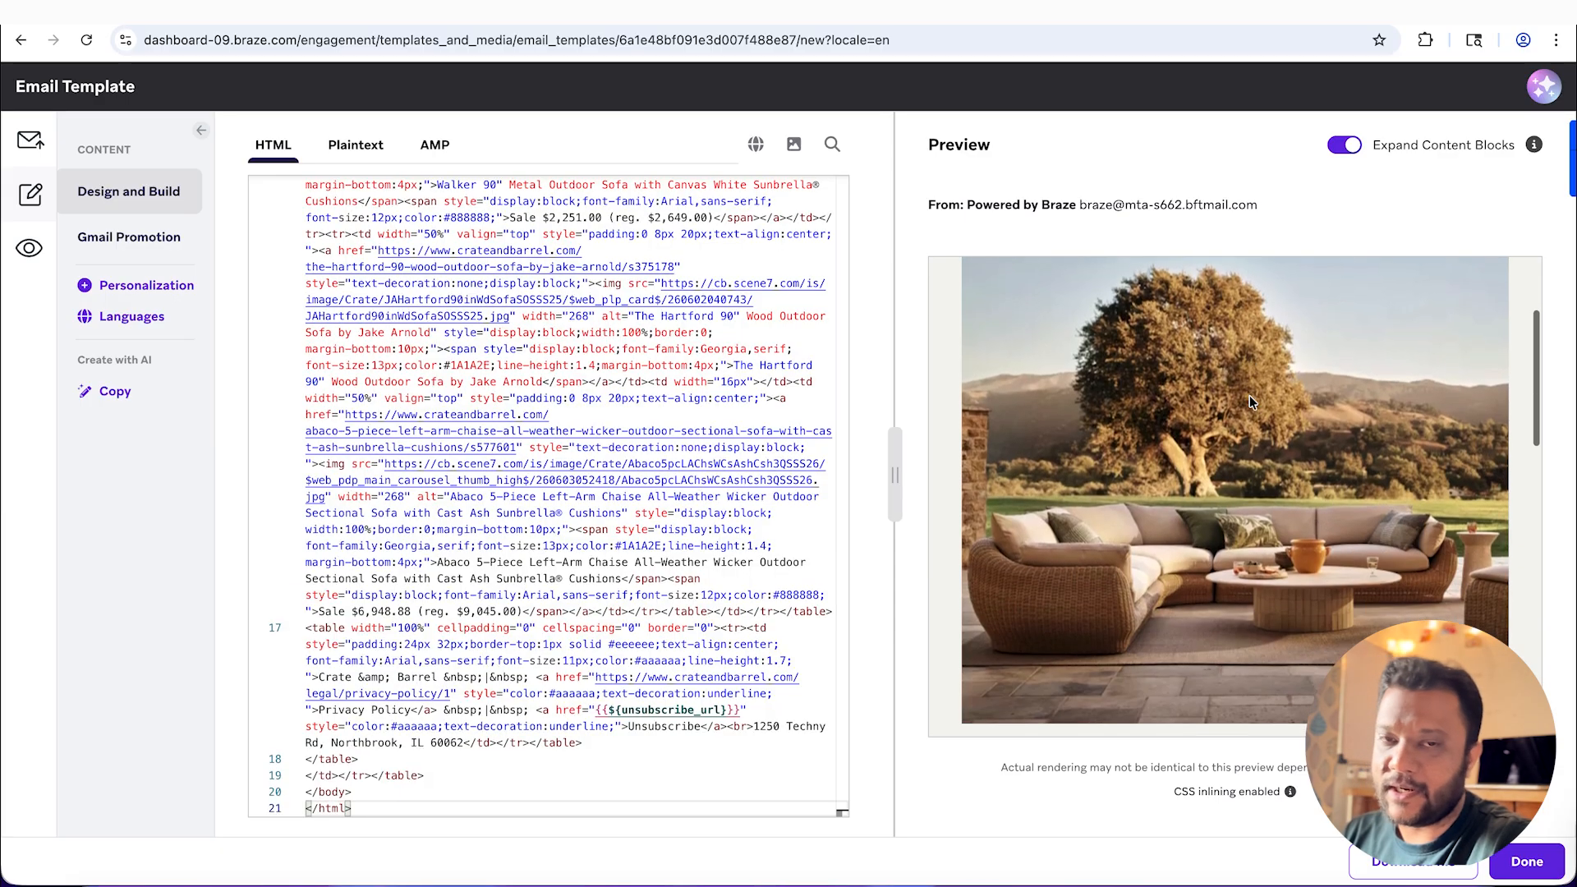
{"action": "scroll", "coordinate": [1216, 632], "scroll_direction": "down", "scroll_amount": 5}
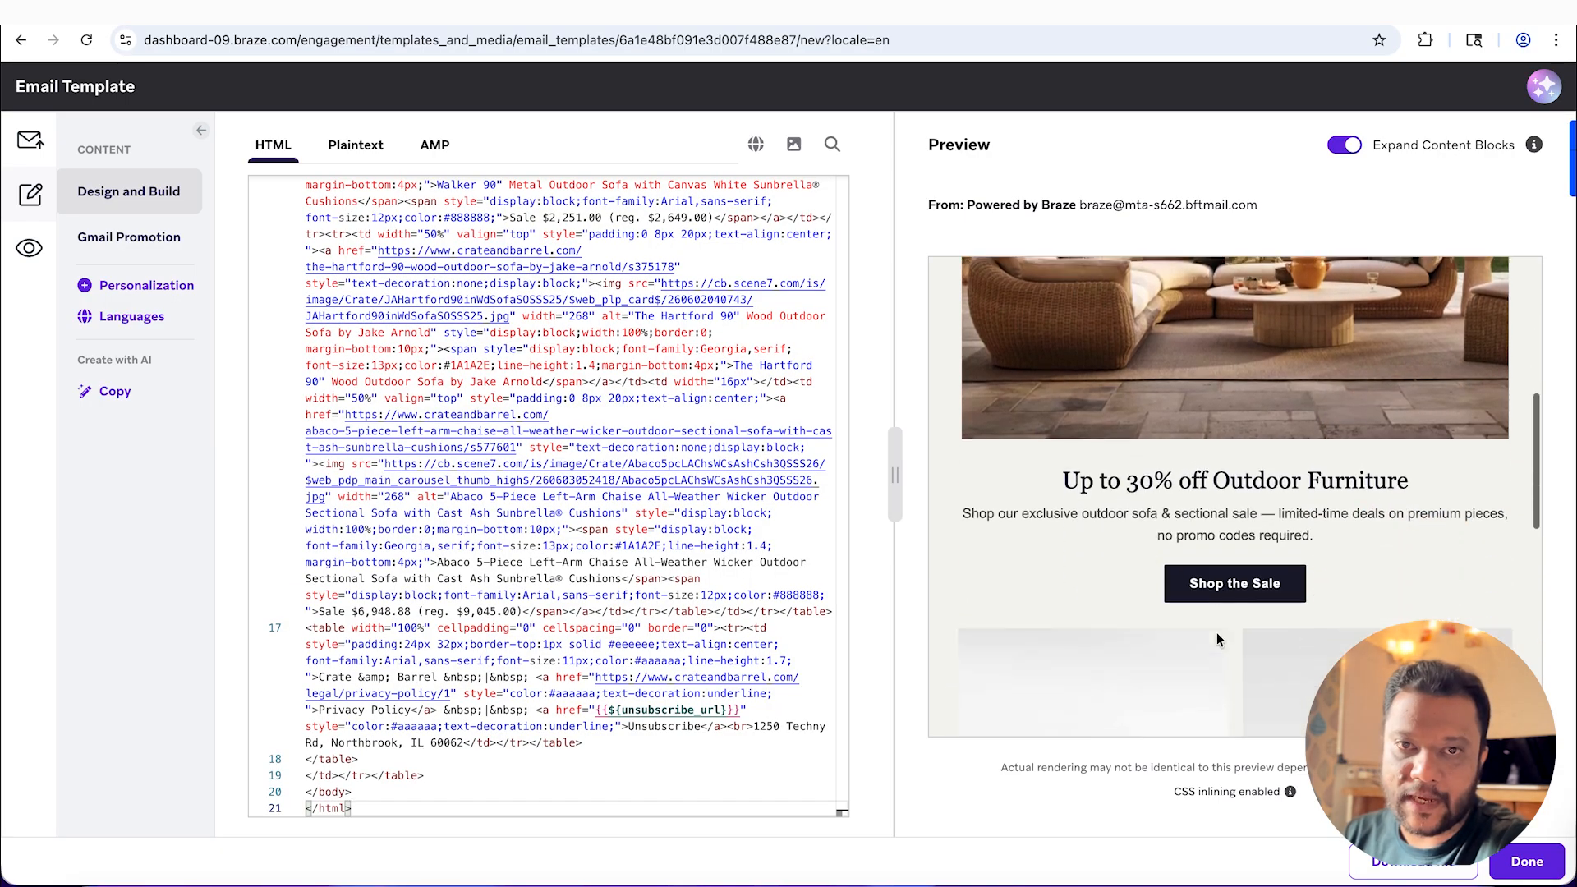
{"action": "scroll", "coordinate": [1216, 632], "scroll_direction": "down", "scroll_amount": 5}
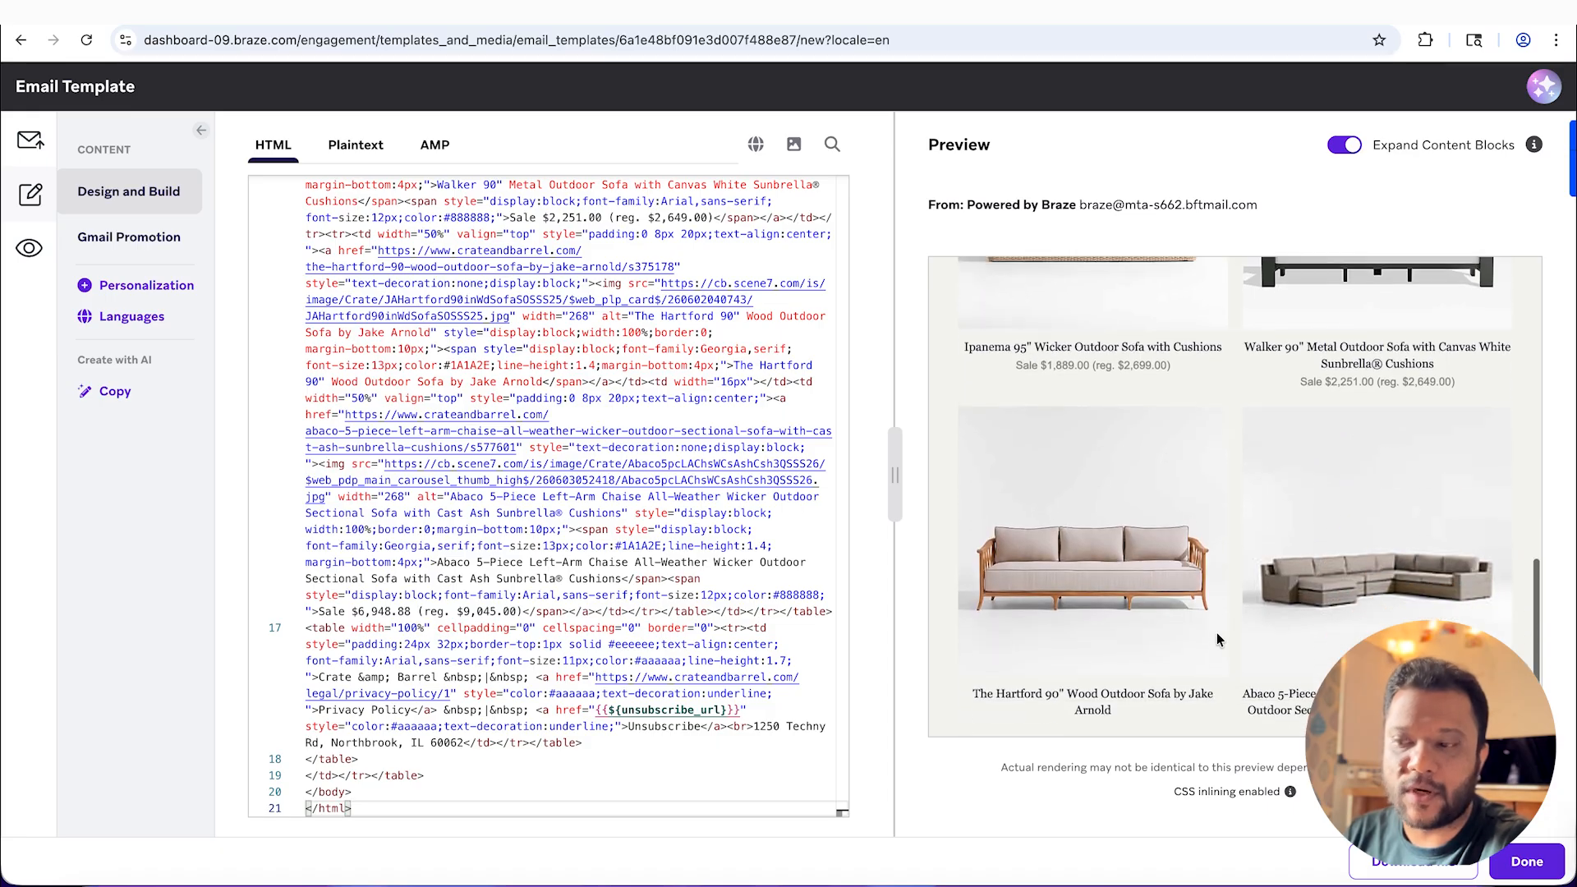
{"action": "scroll", "coordinate": [1215, 639], "scroll_direction": "up", "scroll_amount": 15}
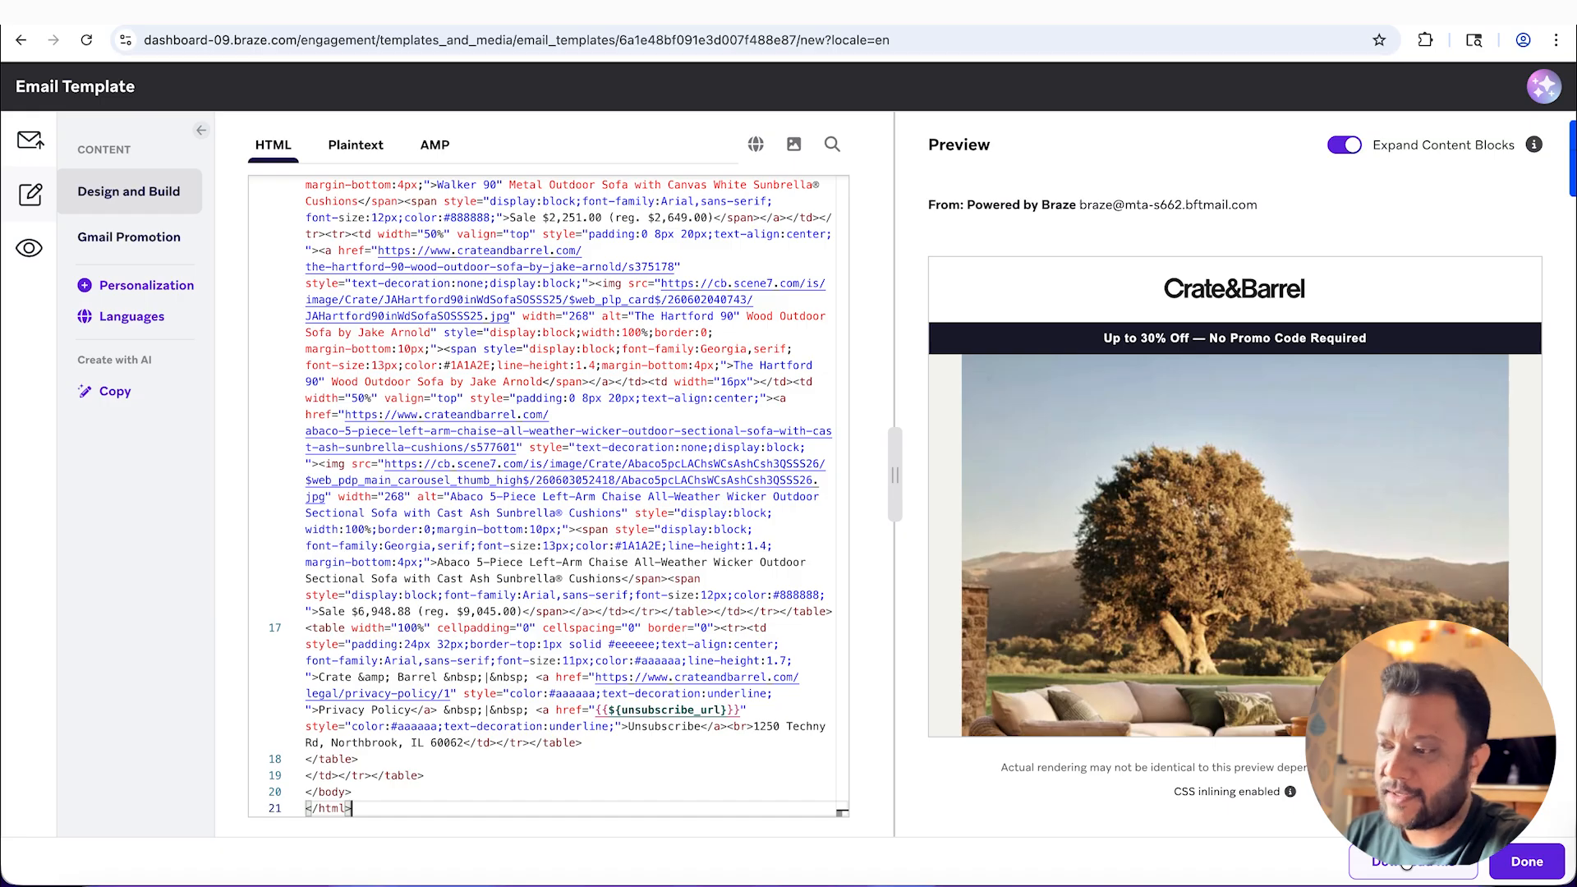
{"action": "left_click", "coordinate": [1543, 864]}
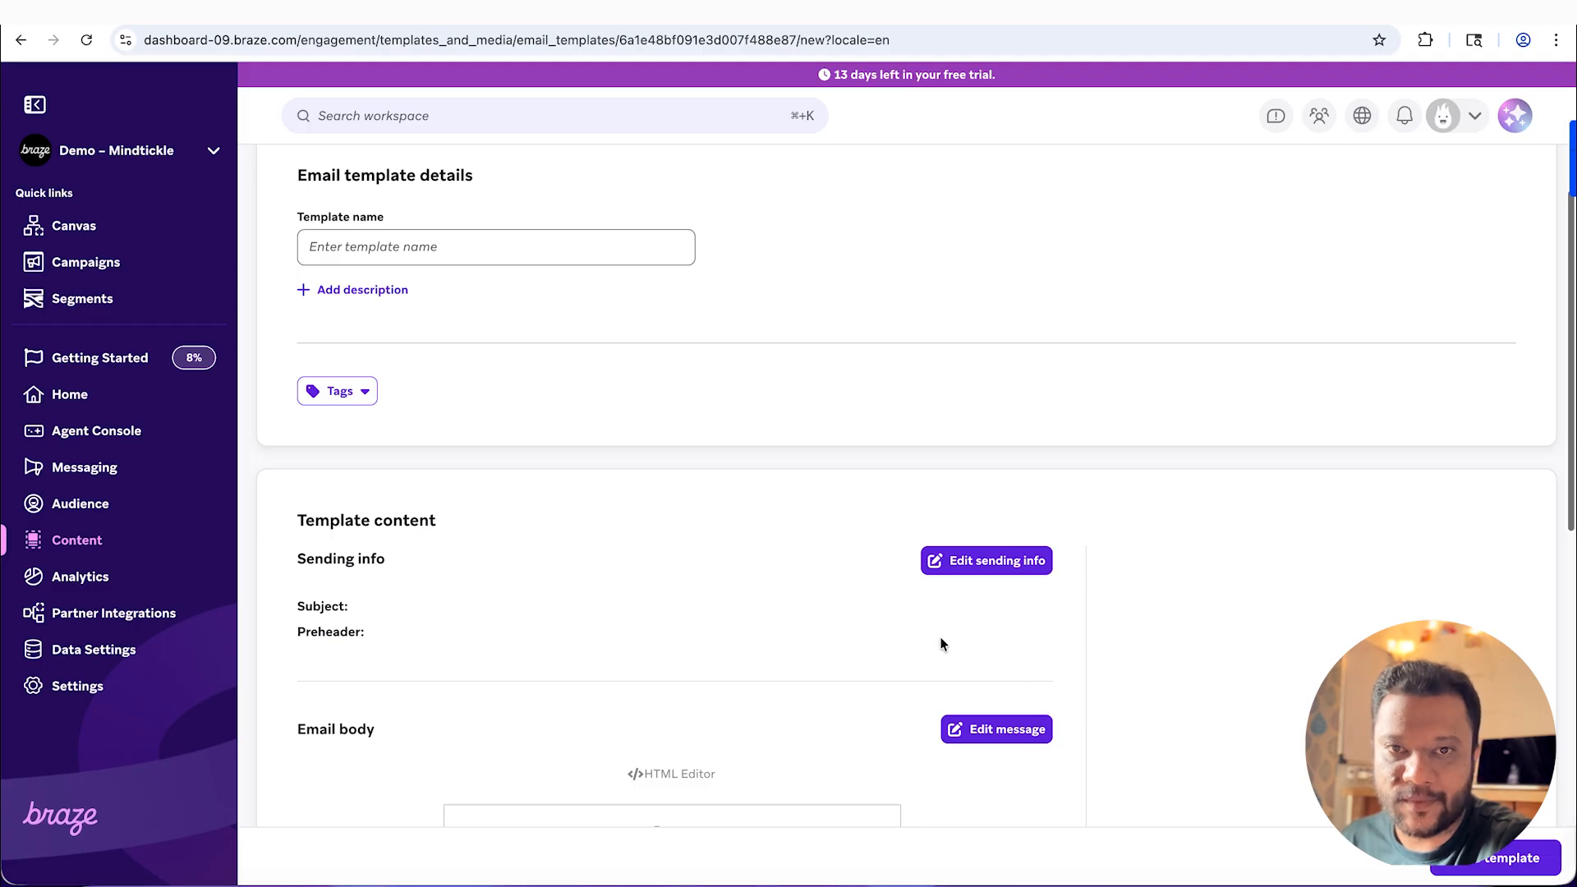
Step: Open the template's preview and test view, look through the desktop rendering and switch back to Claude
{"action": "scroll", "coordinate": [942, 644], "scroll_direction": "down", "scroll_amount": 10}
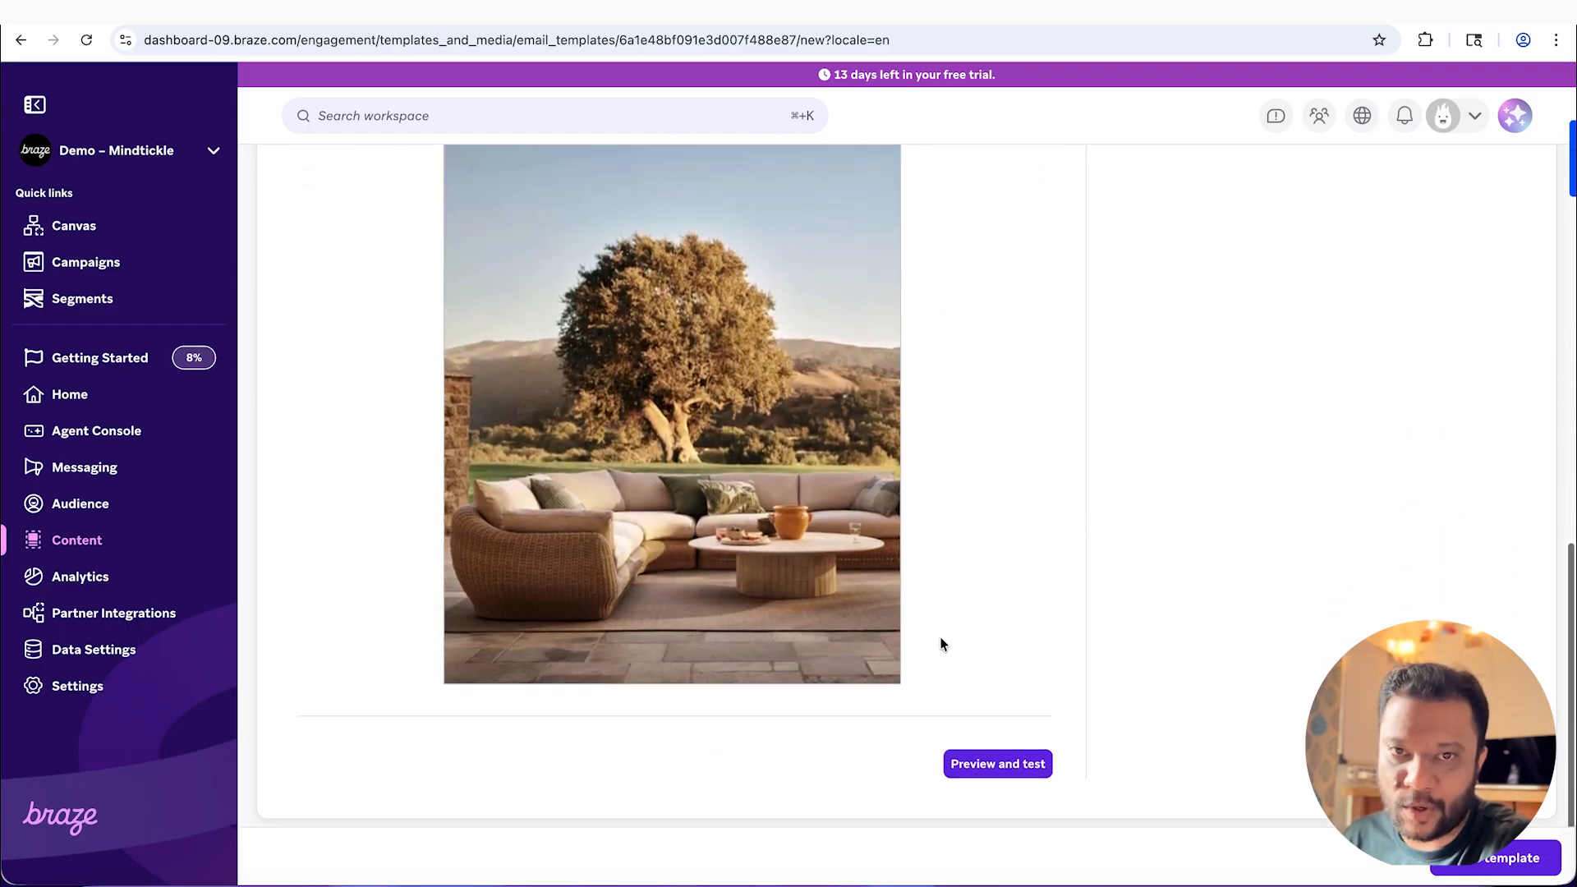
{"action": "left_click", "coordinate": [1025, 768]}
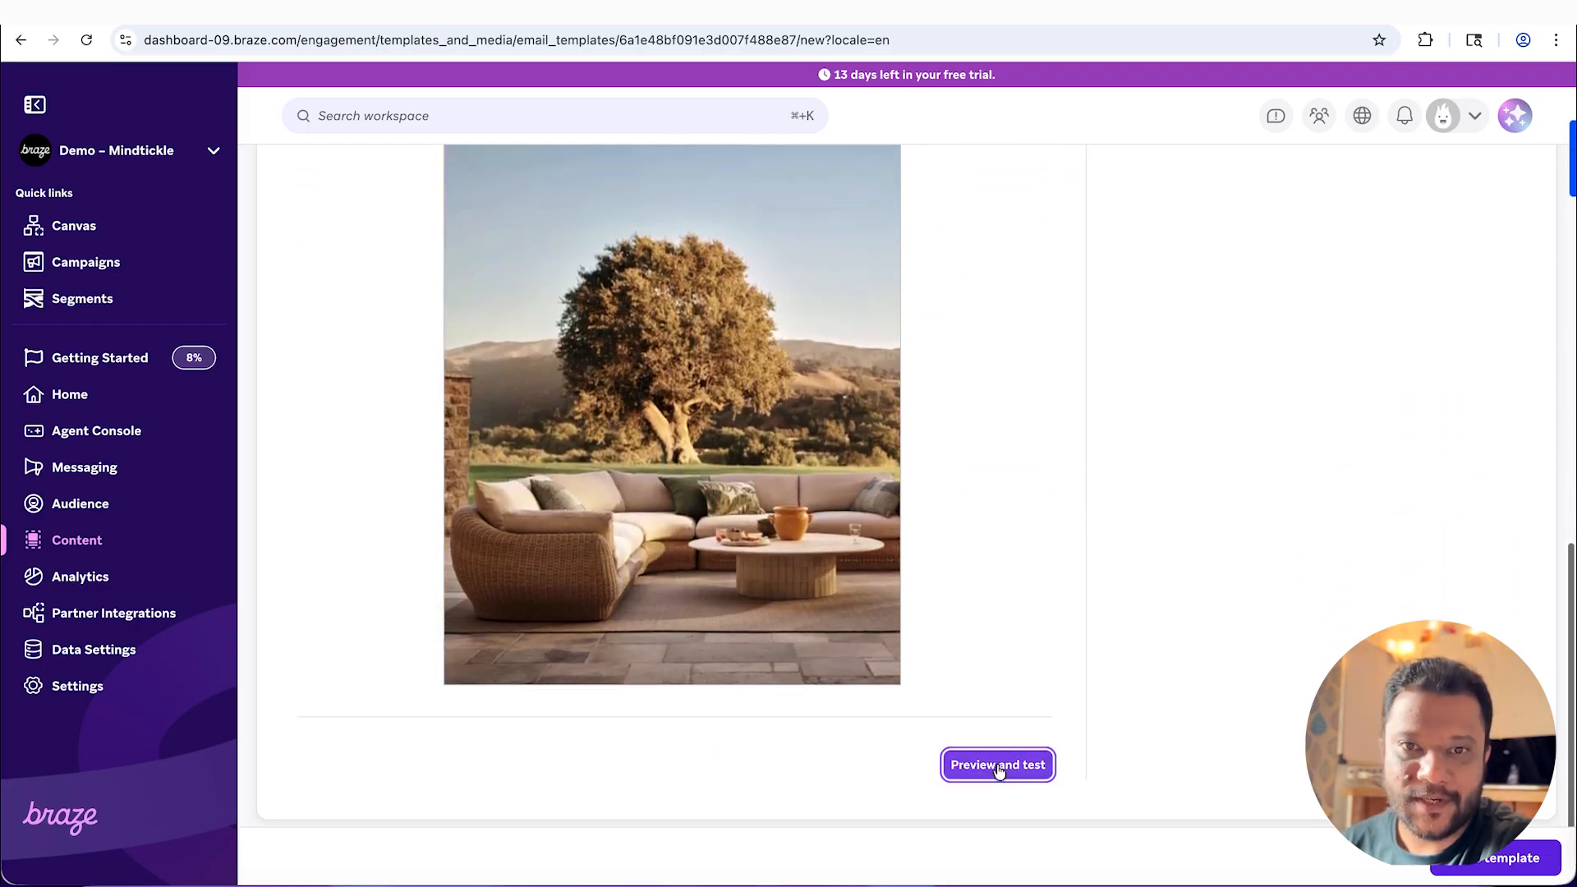
{"action": "scroll", "coordinate": [957, 608], "scroll_direction": "down", "scroll_amount": 10}
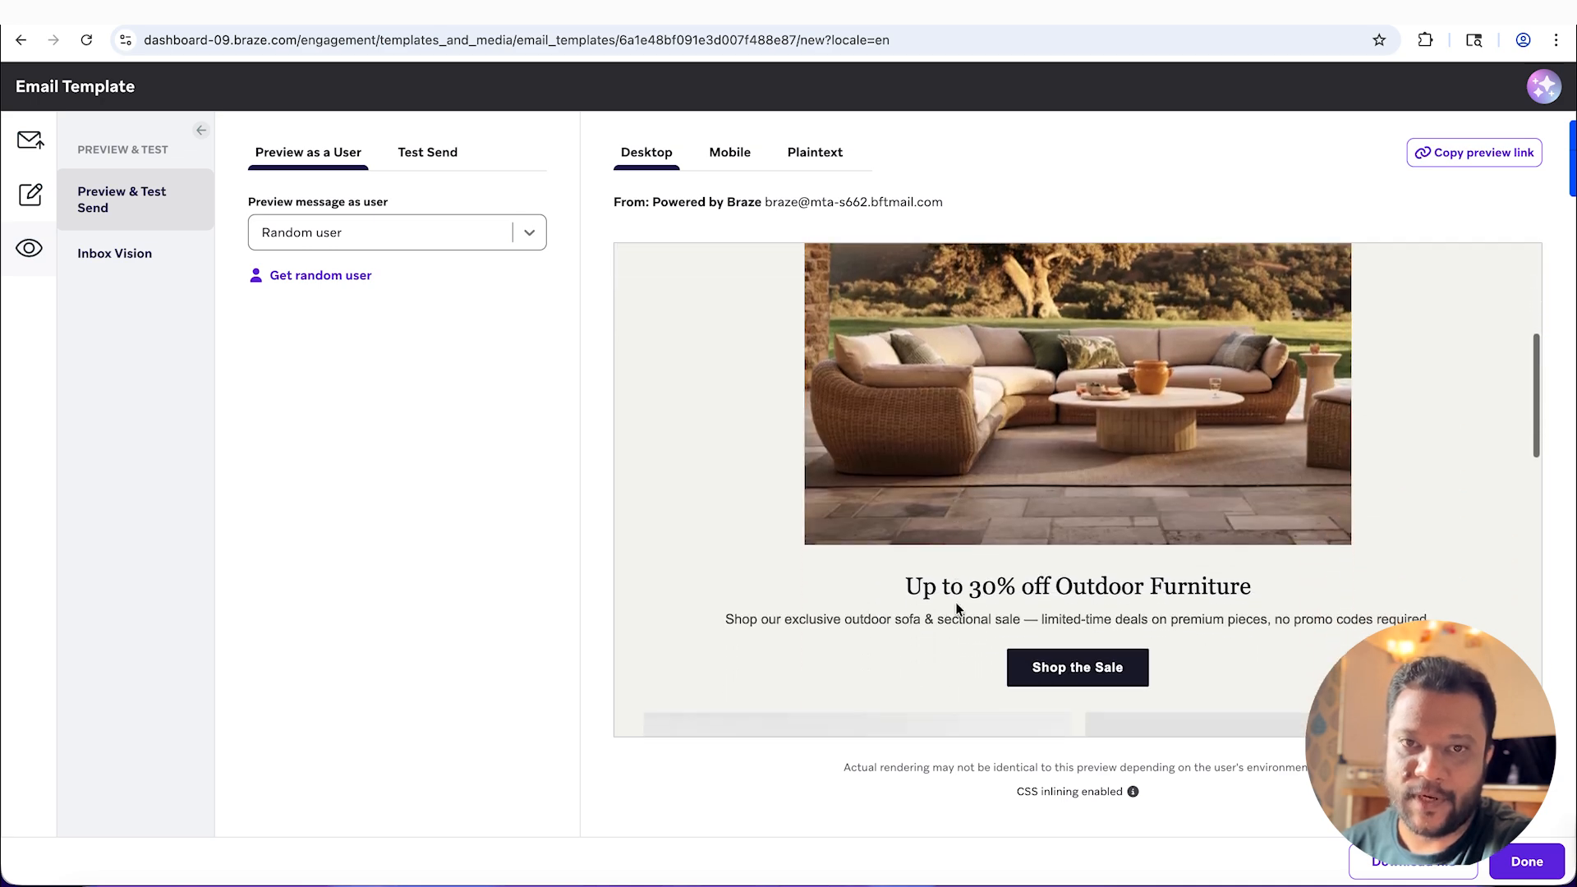
{"action": "scroll", "coordinate": [957, 609], "scroll_direction": "down", "scroll_amount": 6}
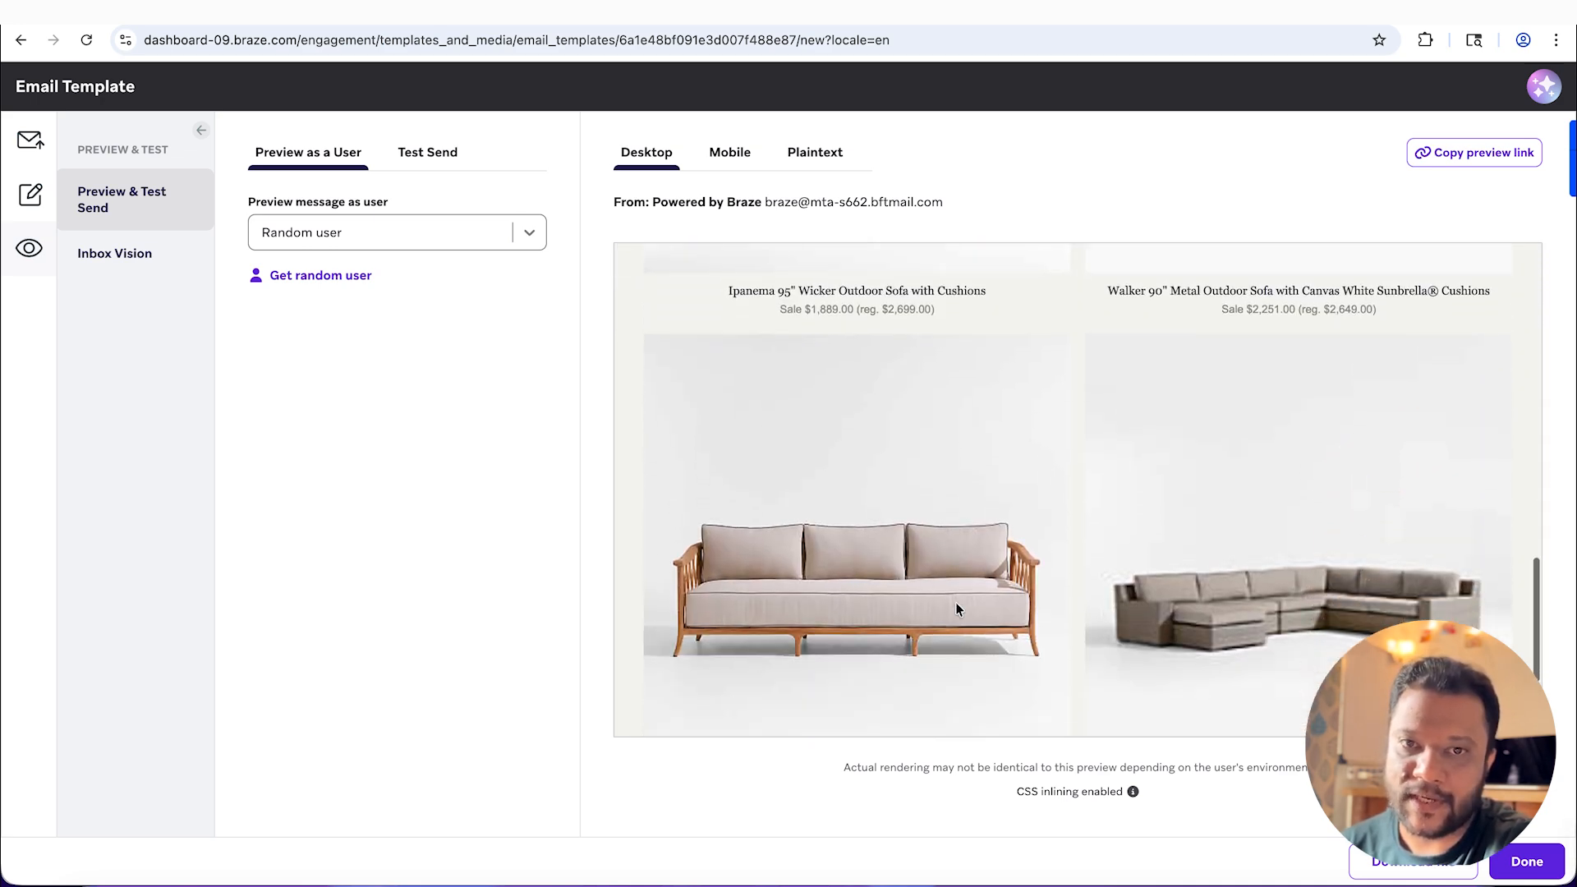
{"action": "scroll", "coordinate": [957, 609], "scroll_direction": "up", "scroll_amount": 7}
{"action": "scroll", "coordinate": [956, 607], "scroll_direction": "up", "scroll_amount": 10}
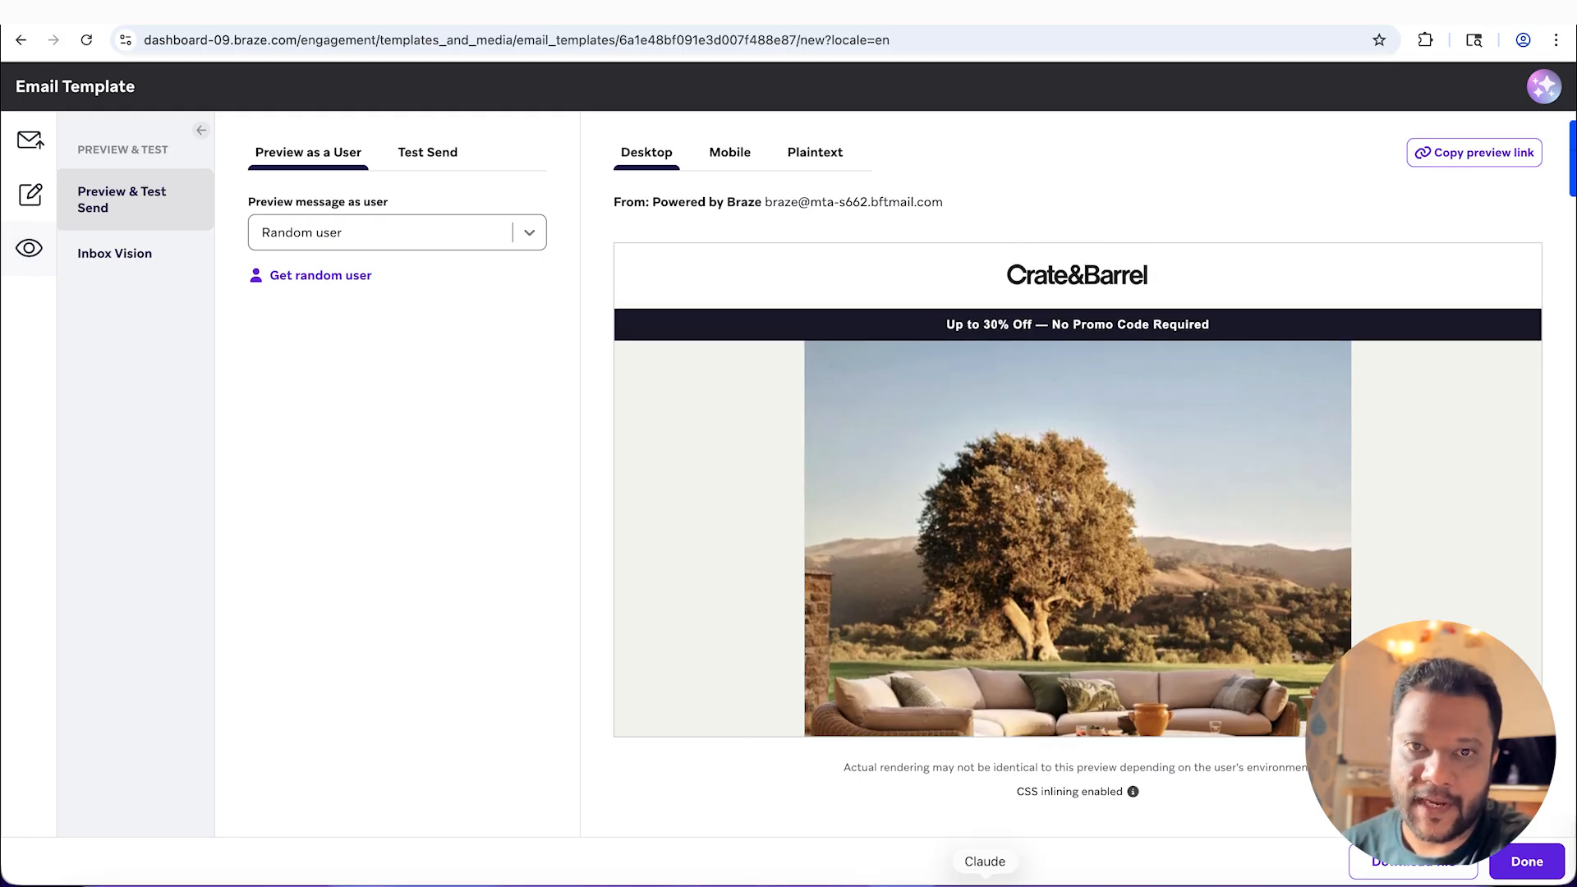
{"action": "left_click", "coordinate": [924, 878]}
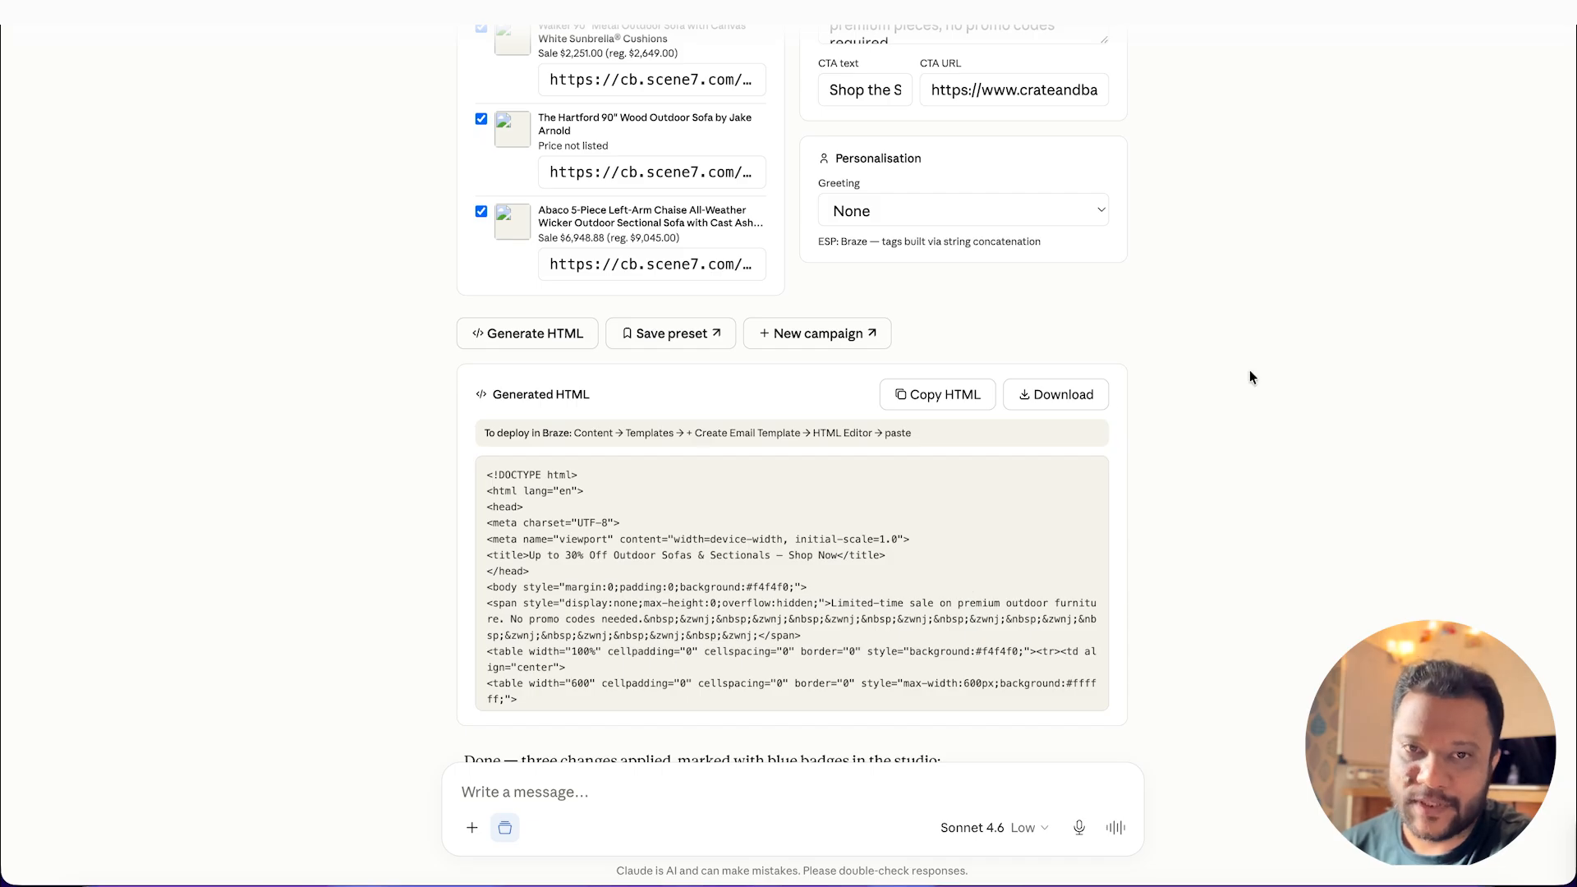